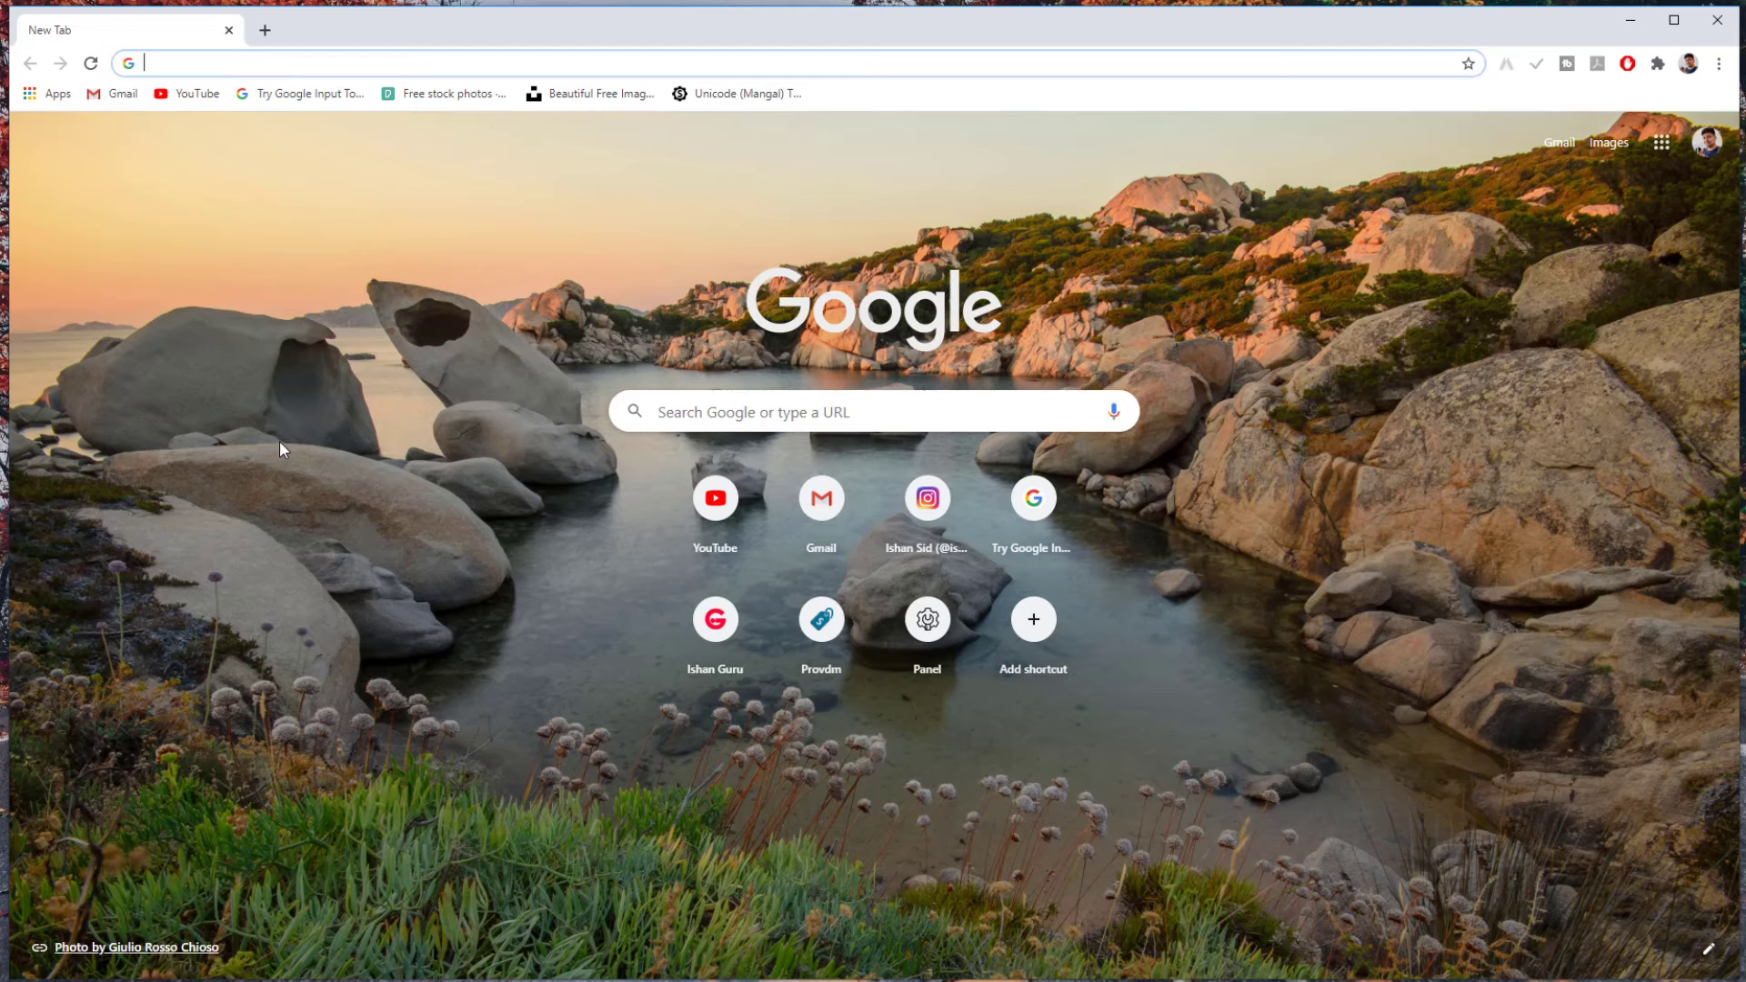
- Search the web for "up police" and open the official Uttar Pradesh Police website, uppolice.gov.in
type("up police")
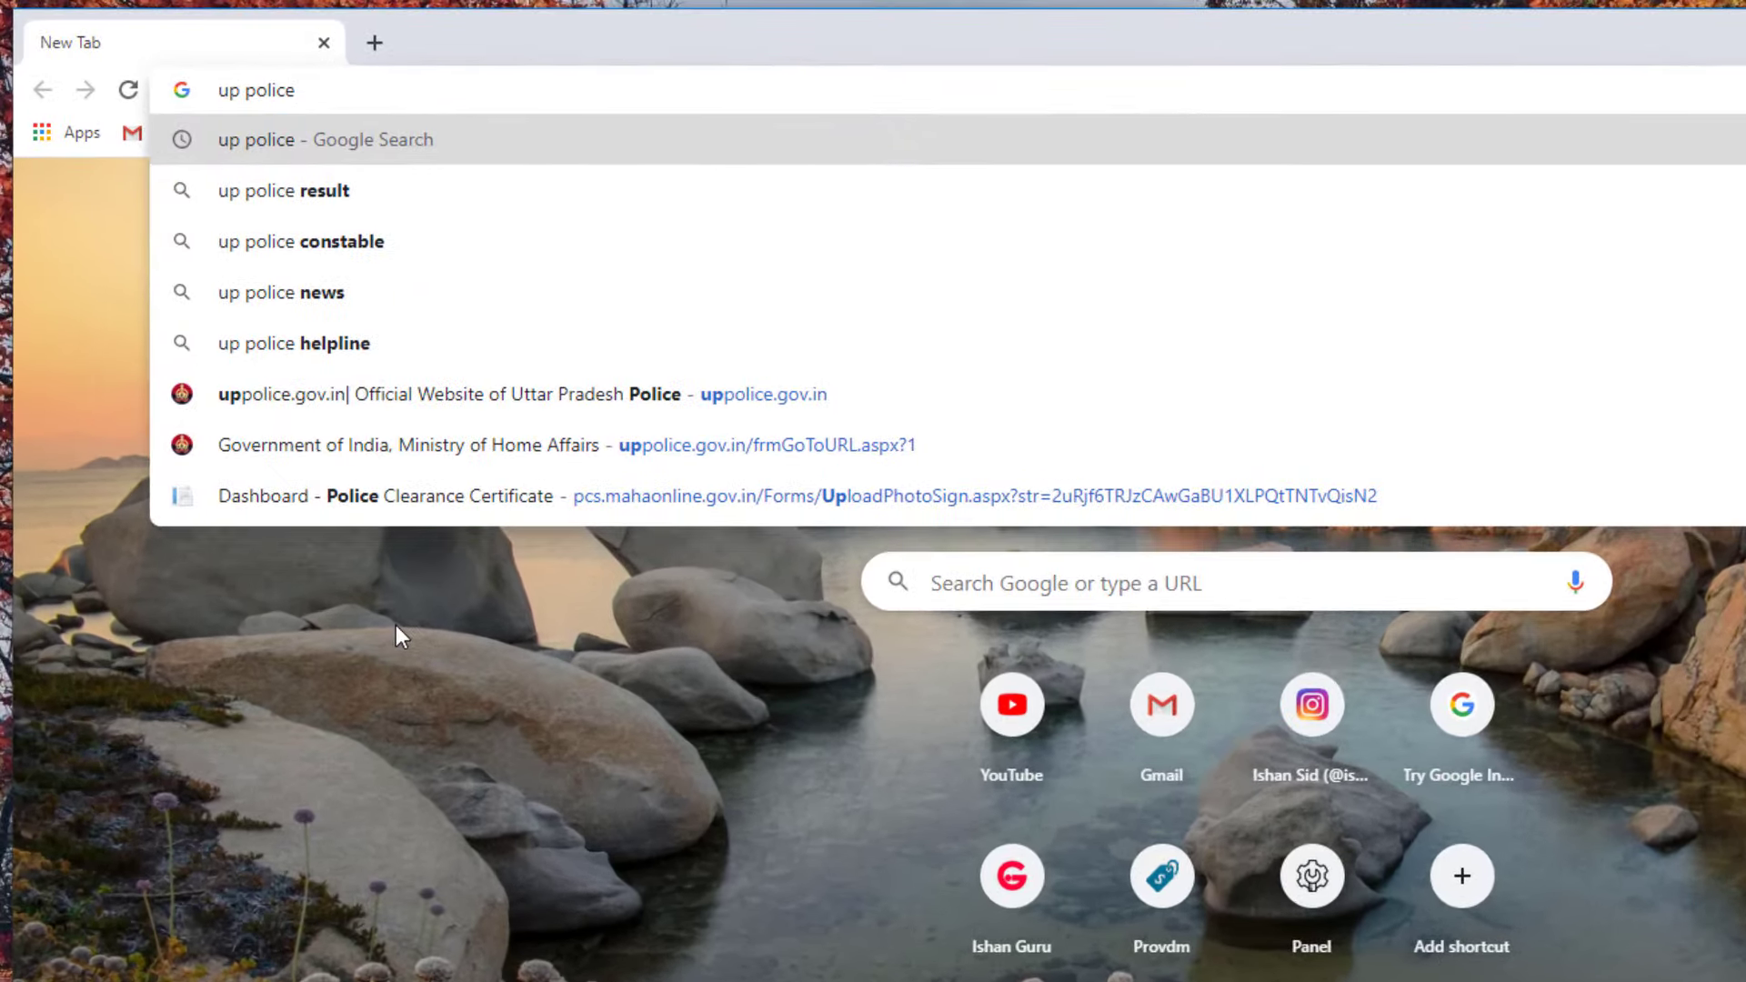
key("Return")
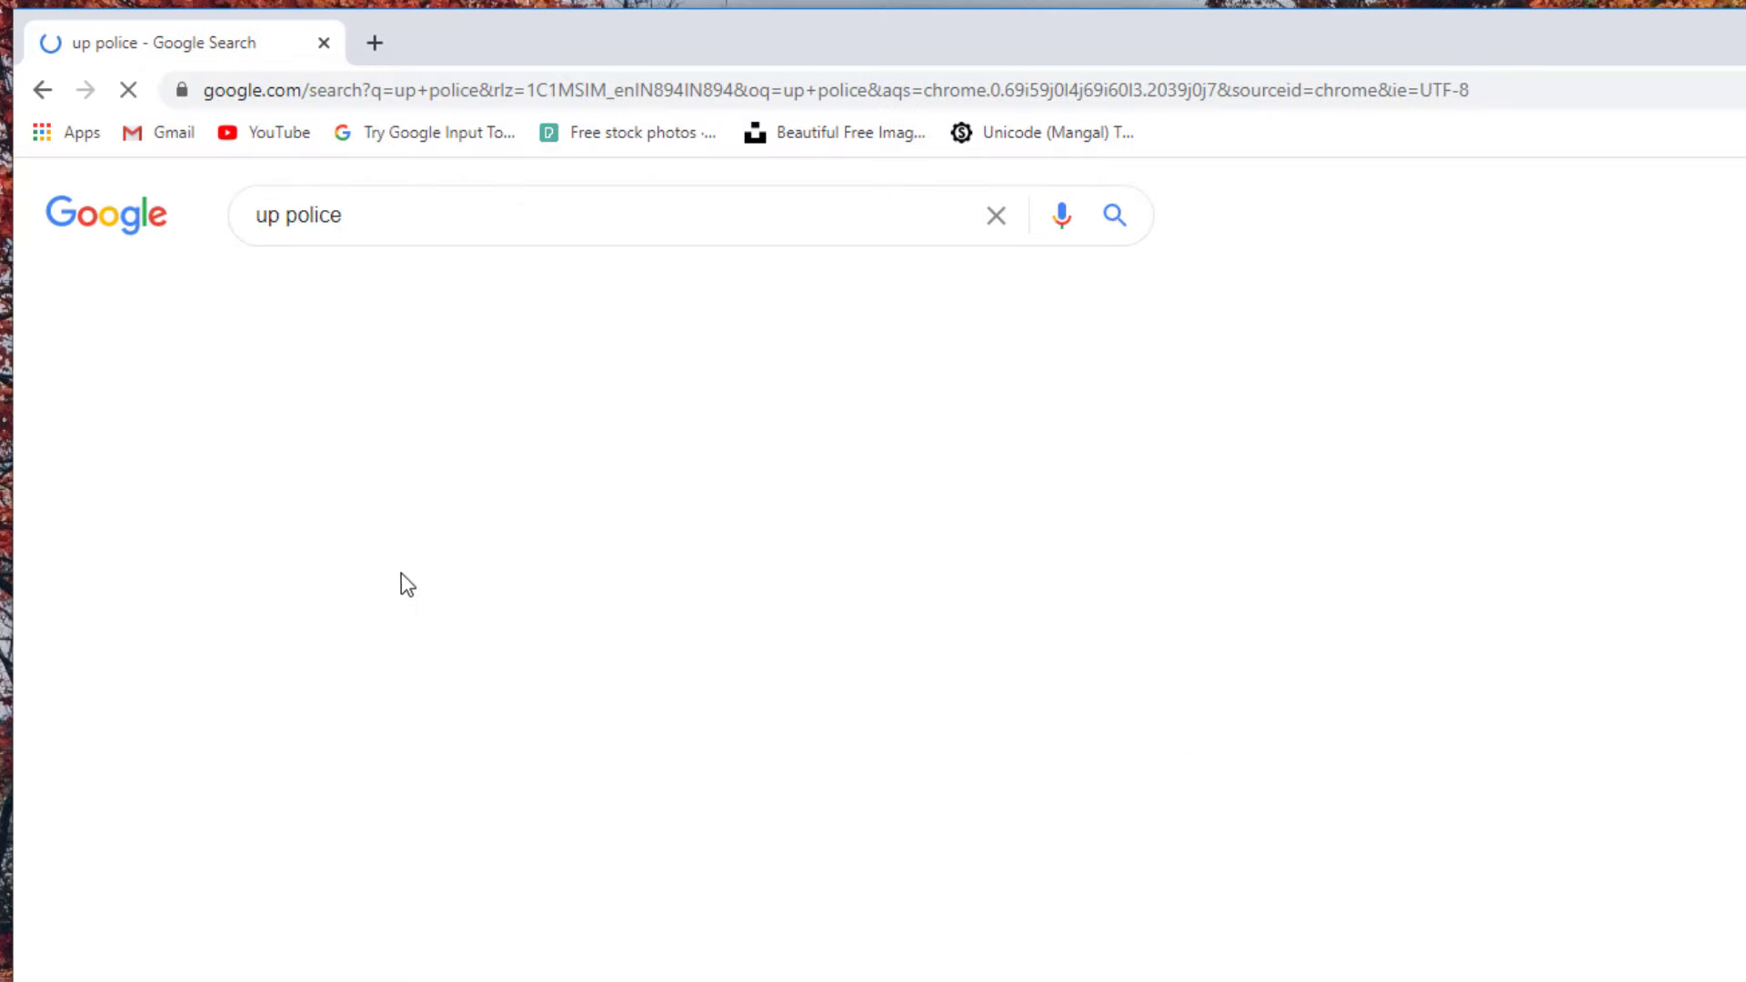
left_click(535, 606)
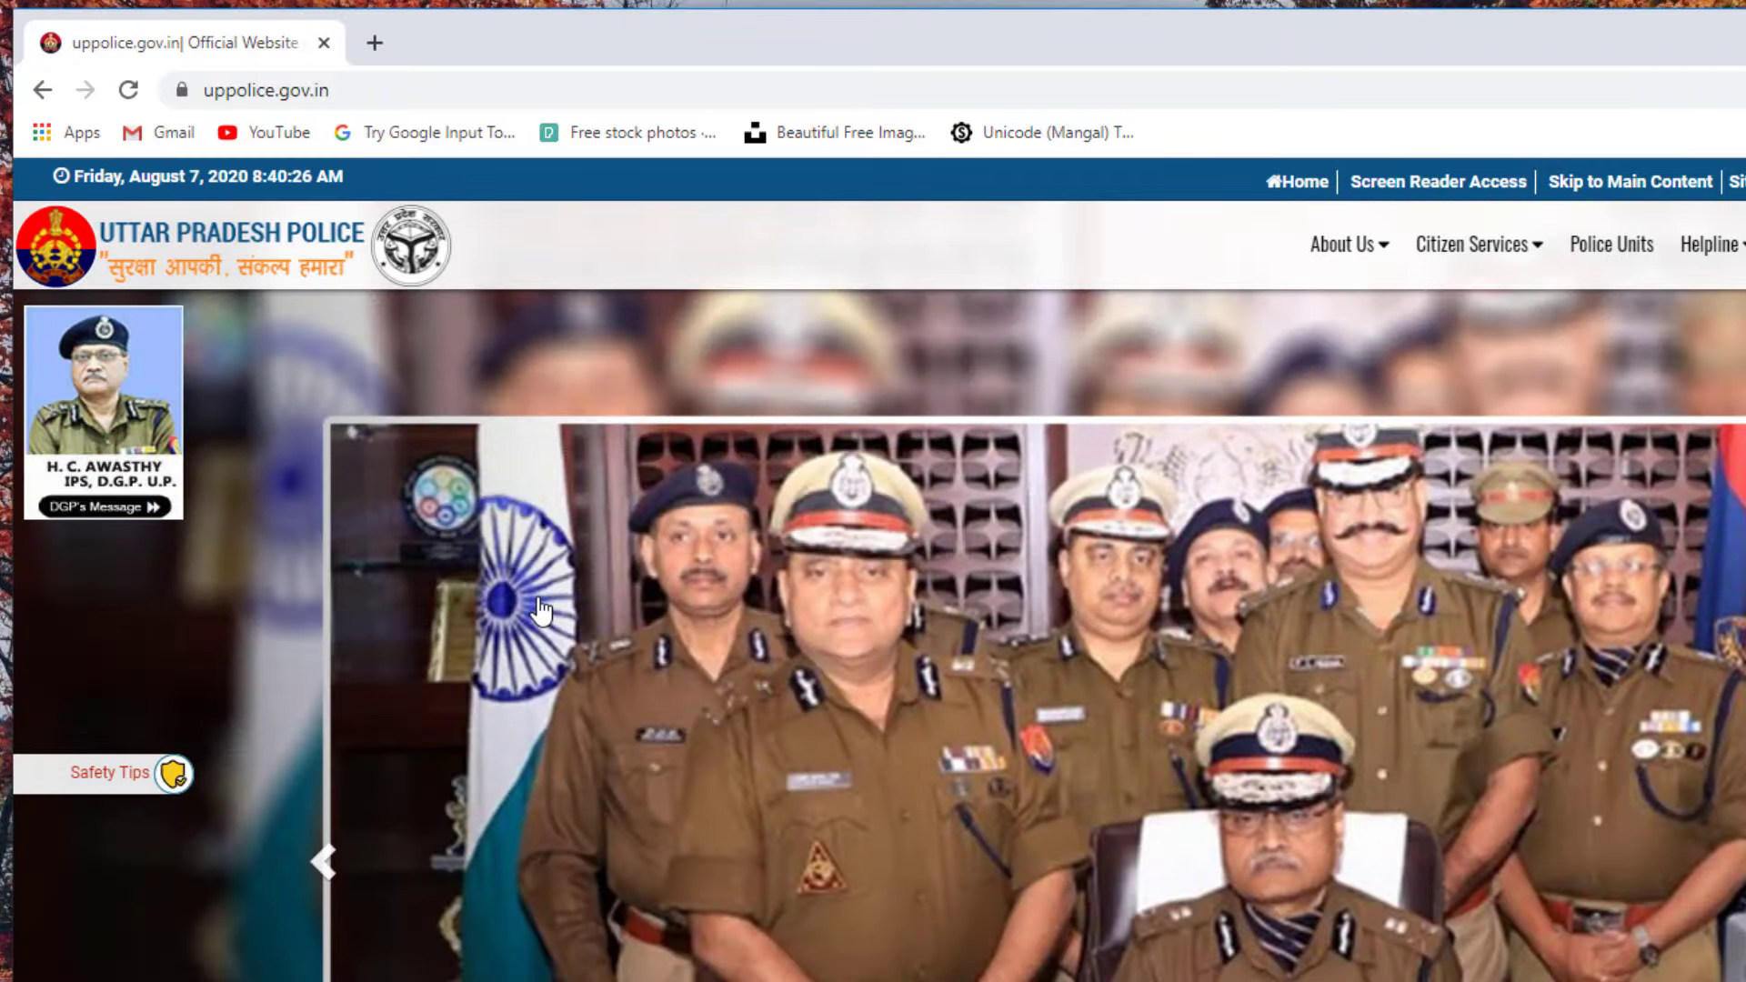
- Search the web for "delhi police" and open the official Delhi Police website, delhipolice.nic.in
left_click(391, 88)
type("delhi police")
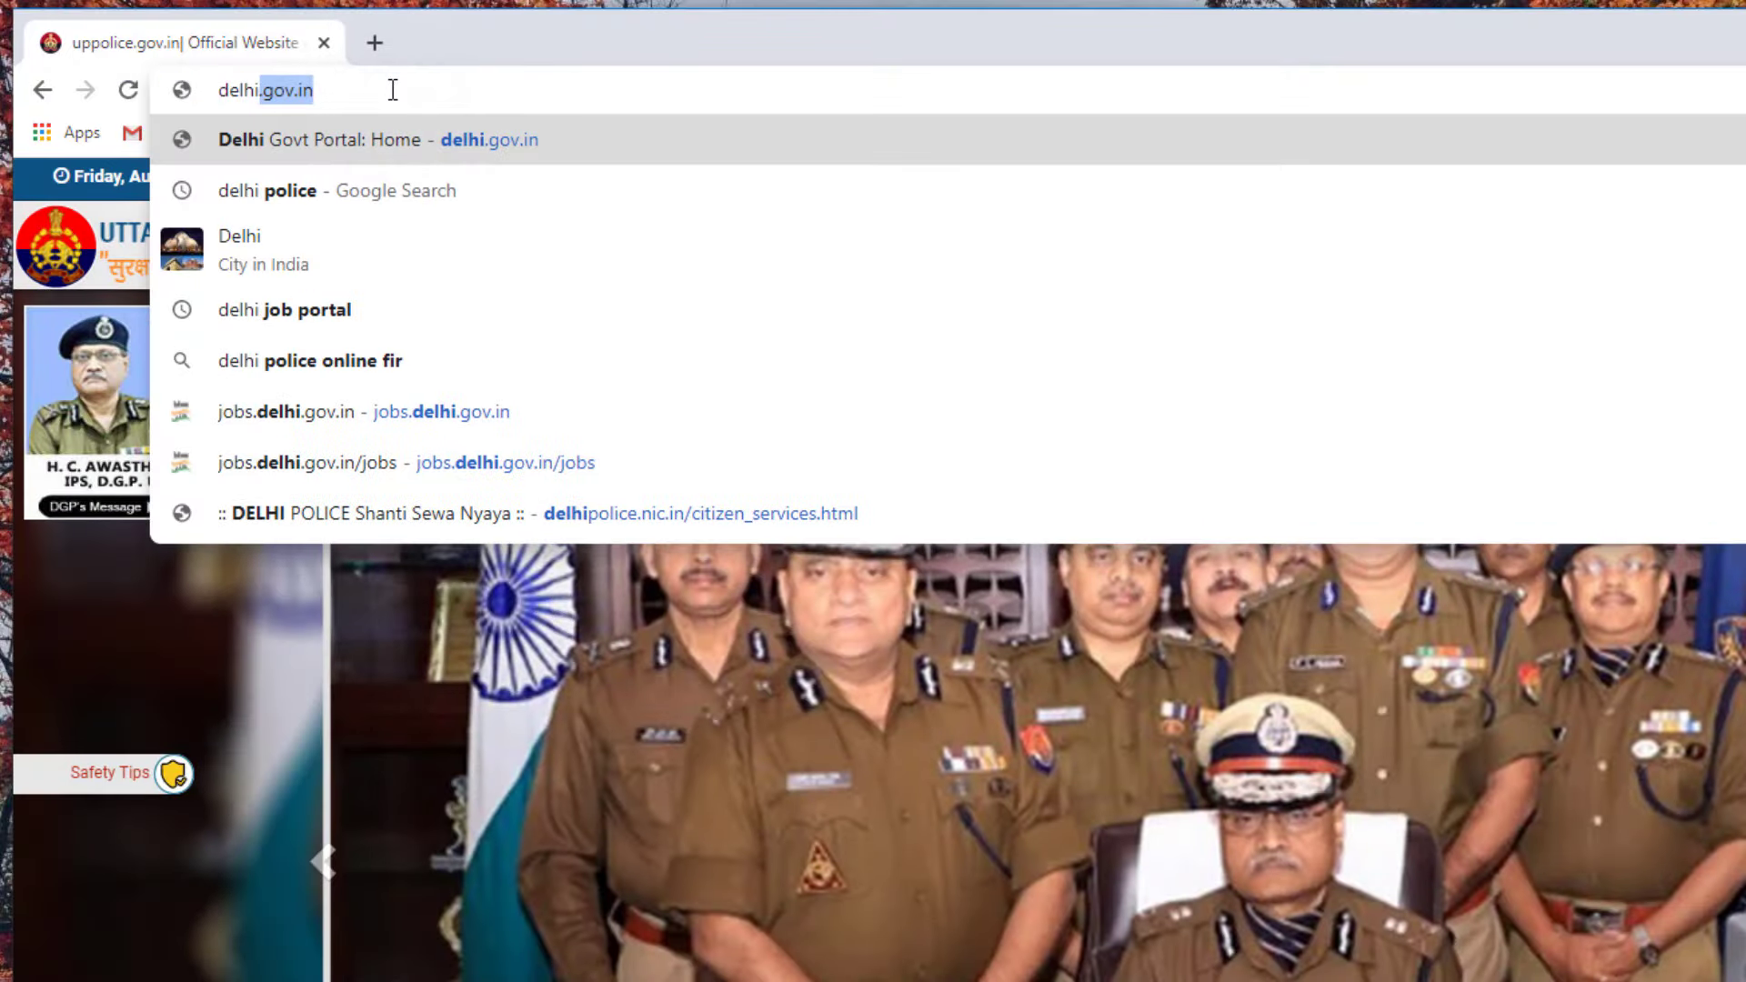
key("Return")
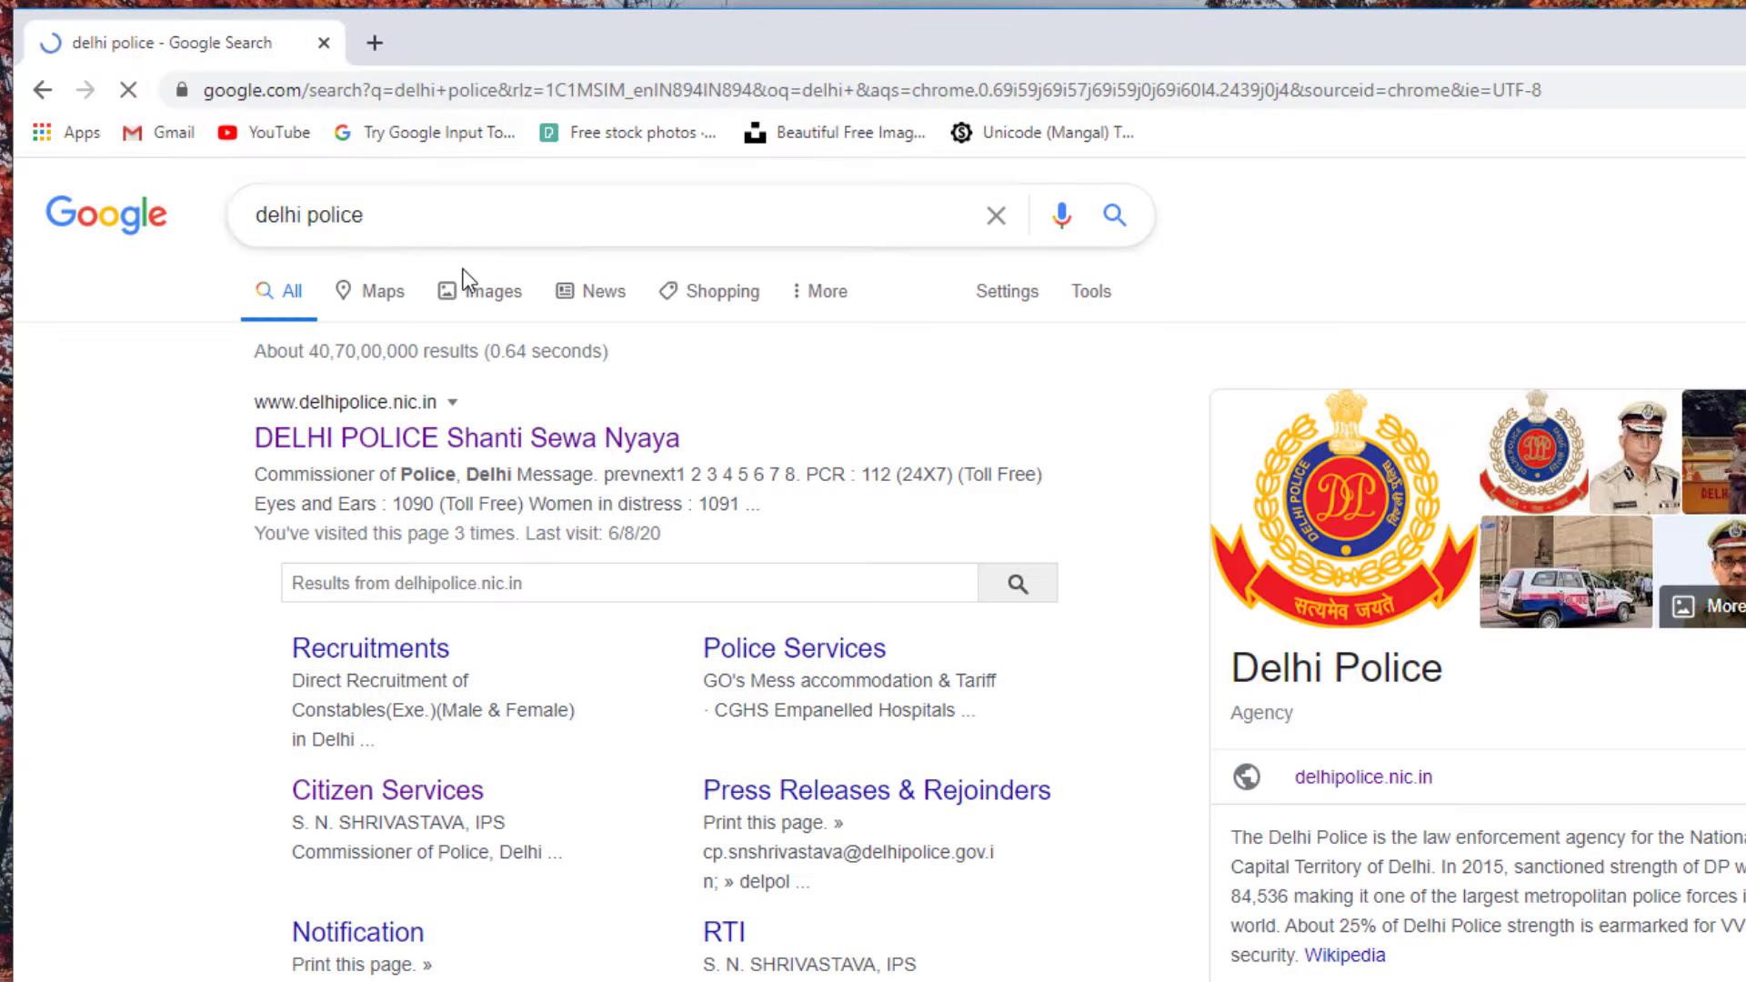
left_click(361, 440)
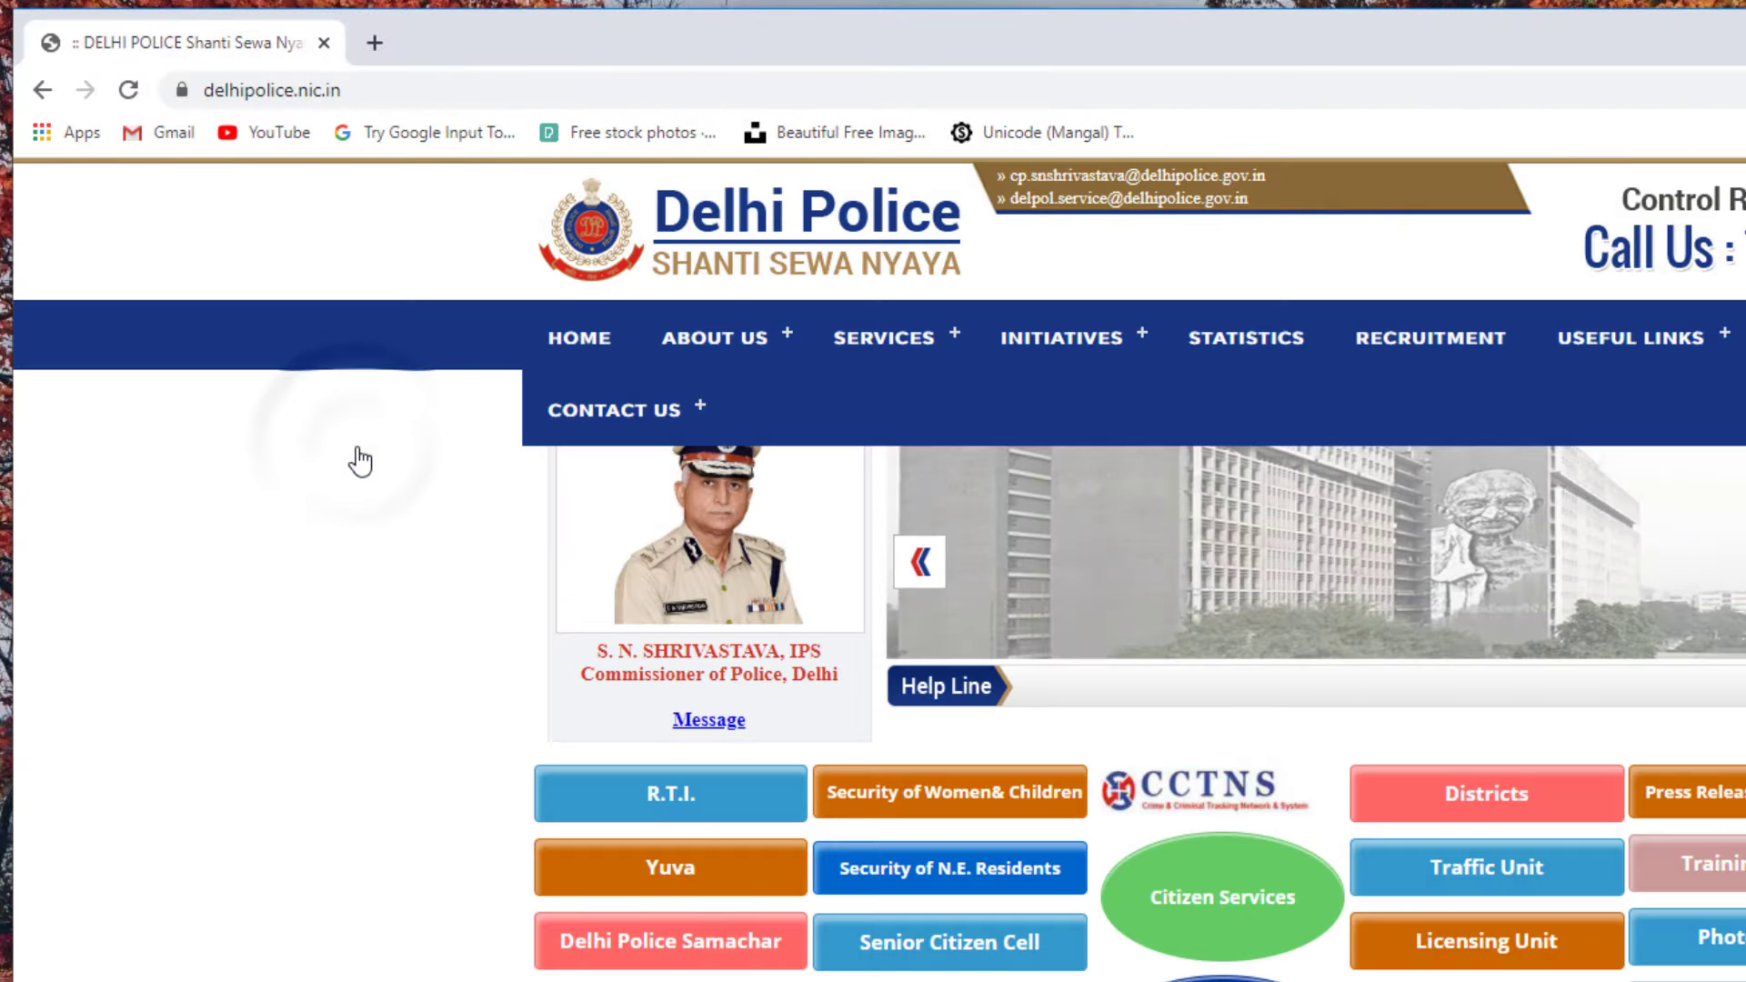
- Search the web for "maharashtra police" and open the Maharashtra State Police website, mahapolice.gov.in
left_click(379, 90)
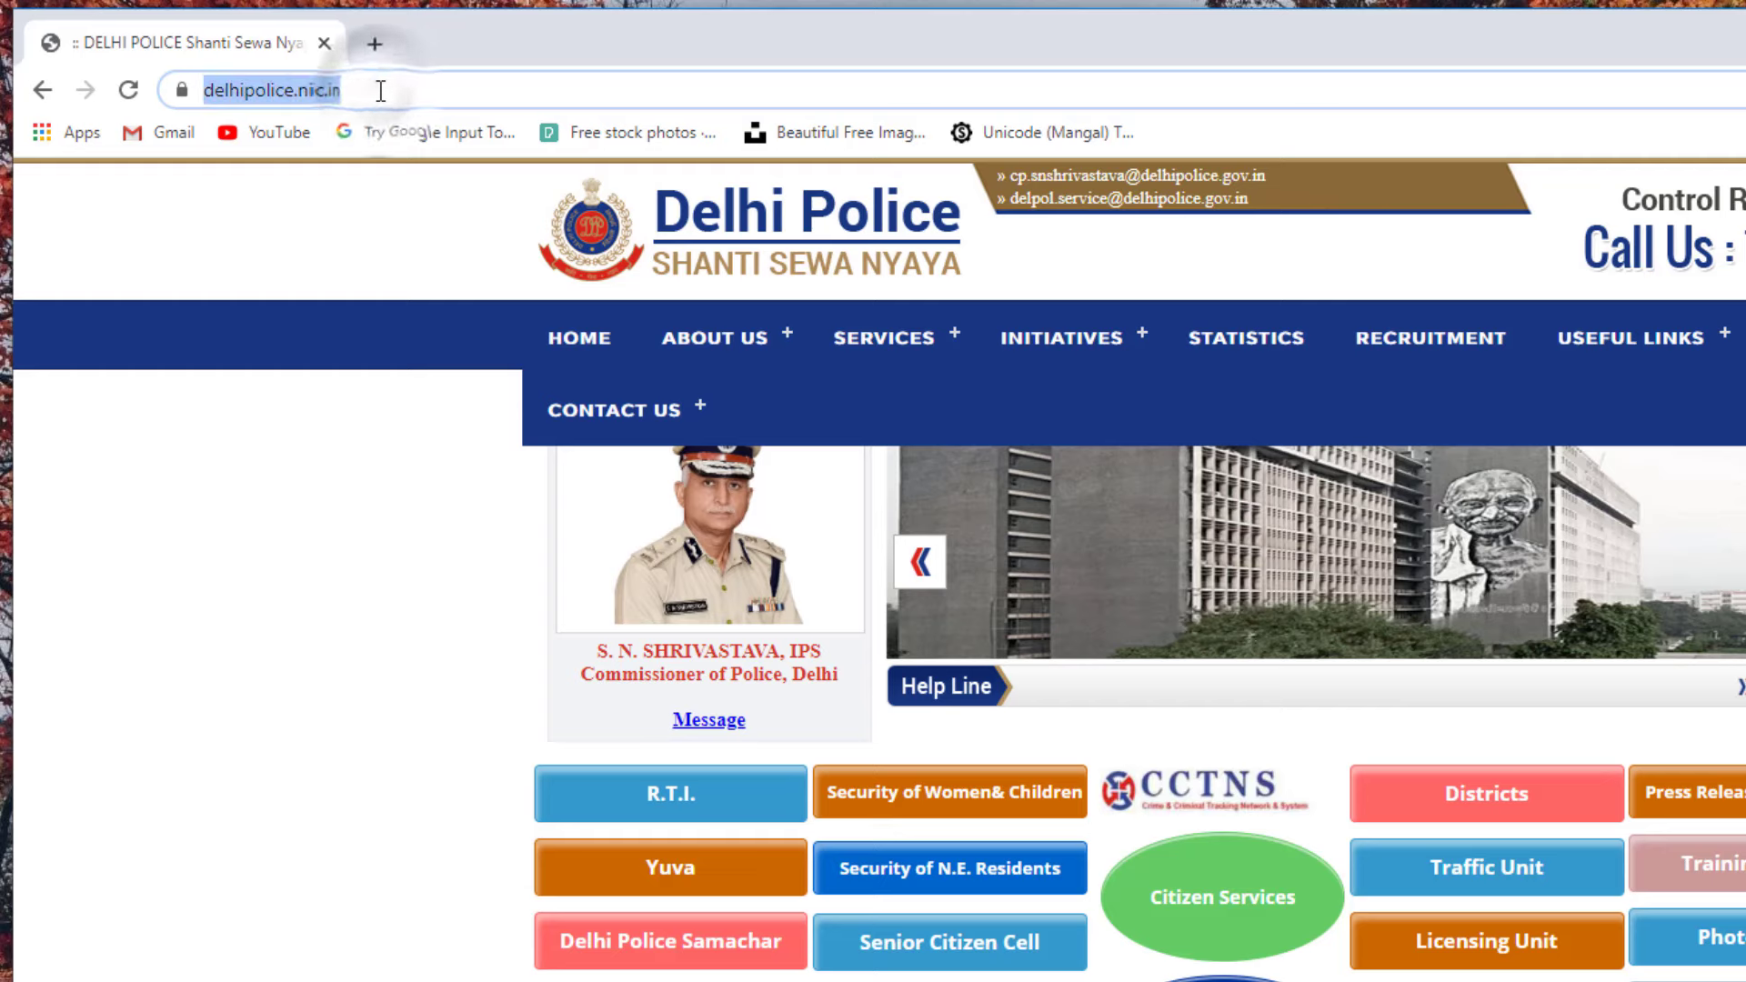
type("maha")
key("Return")
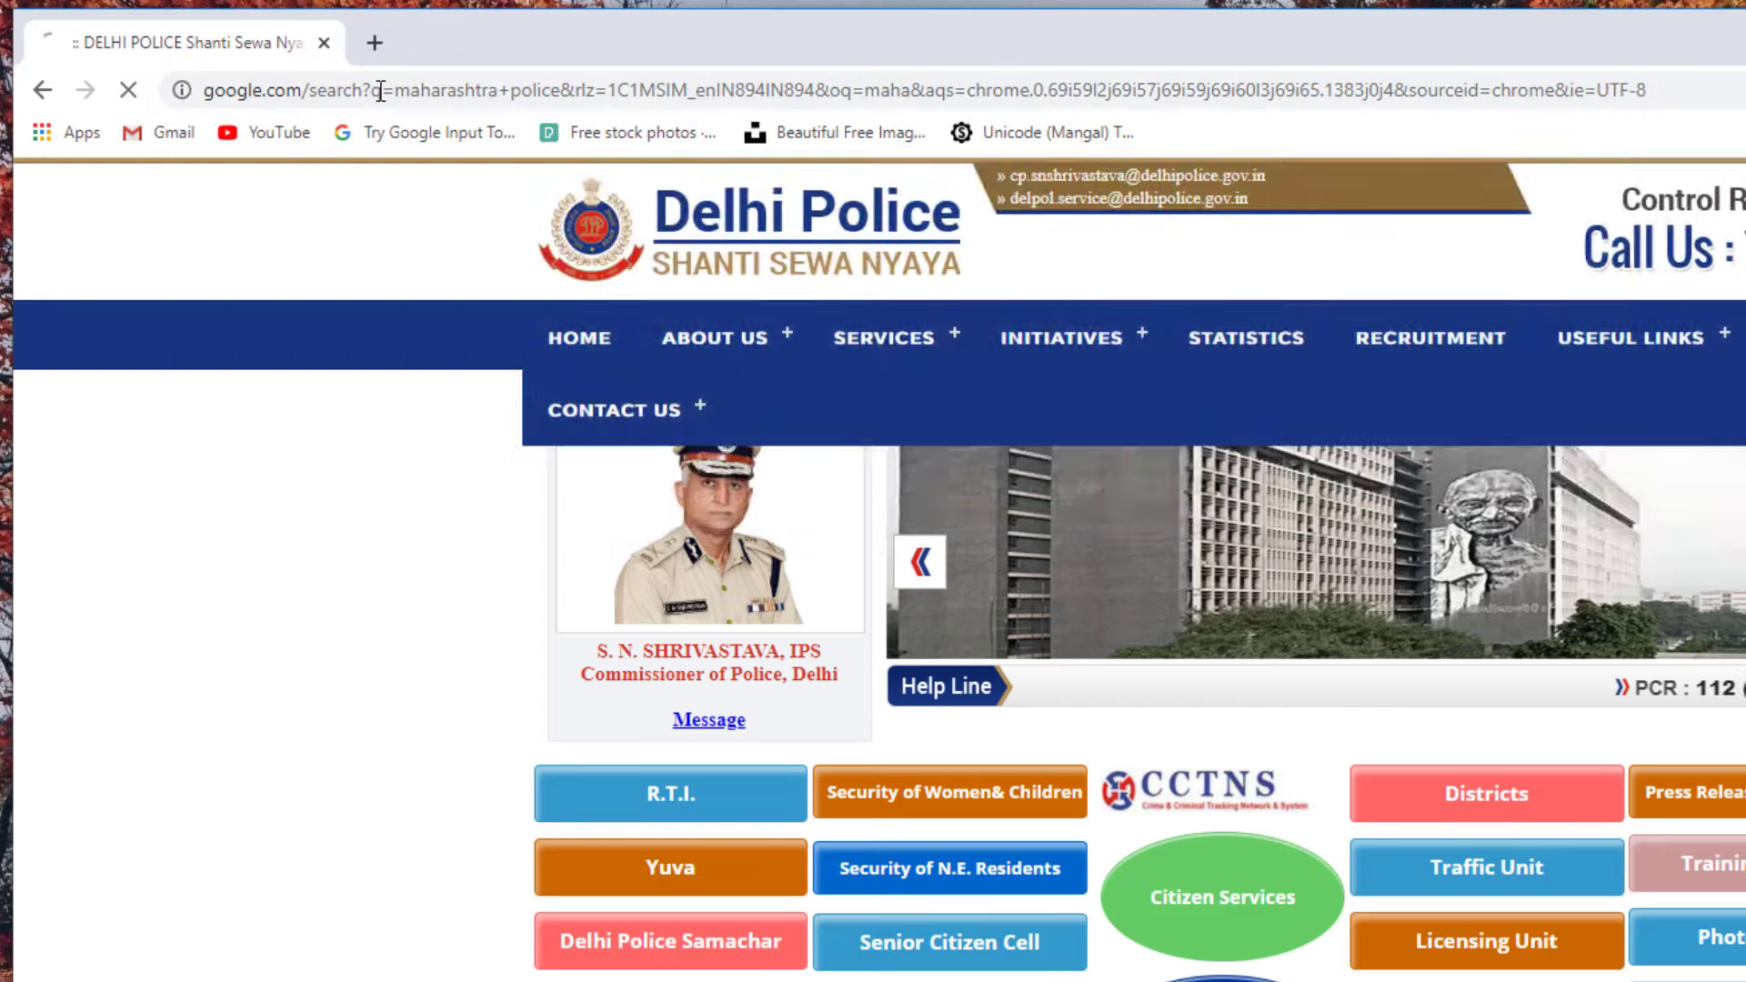
left_click(467, 441)
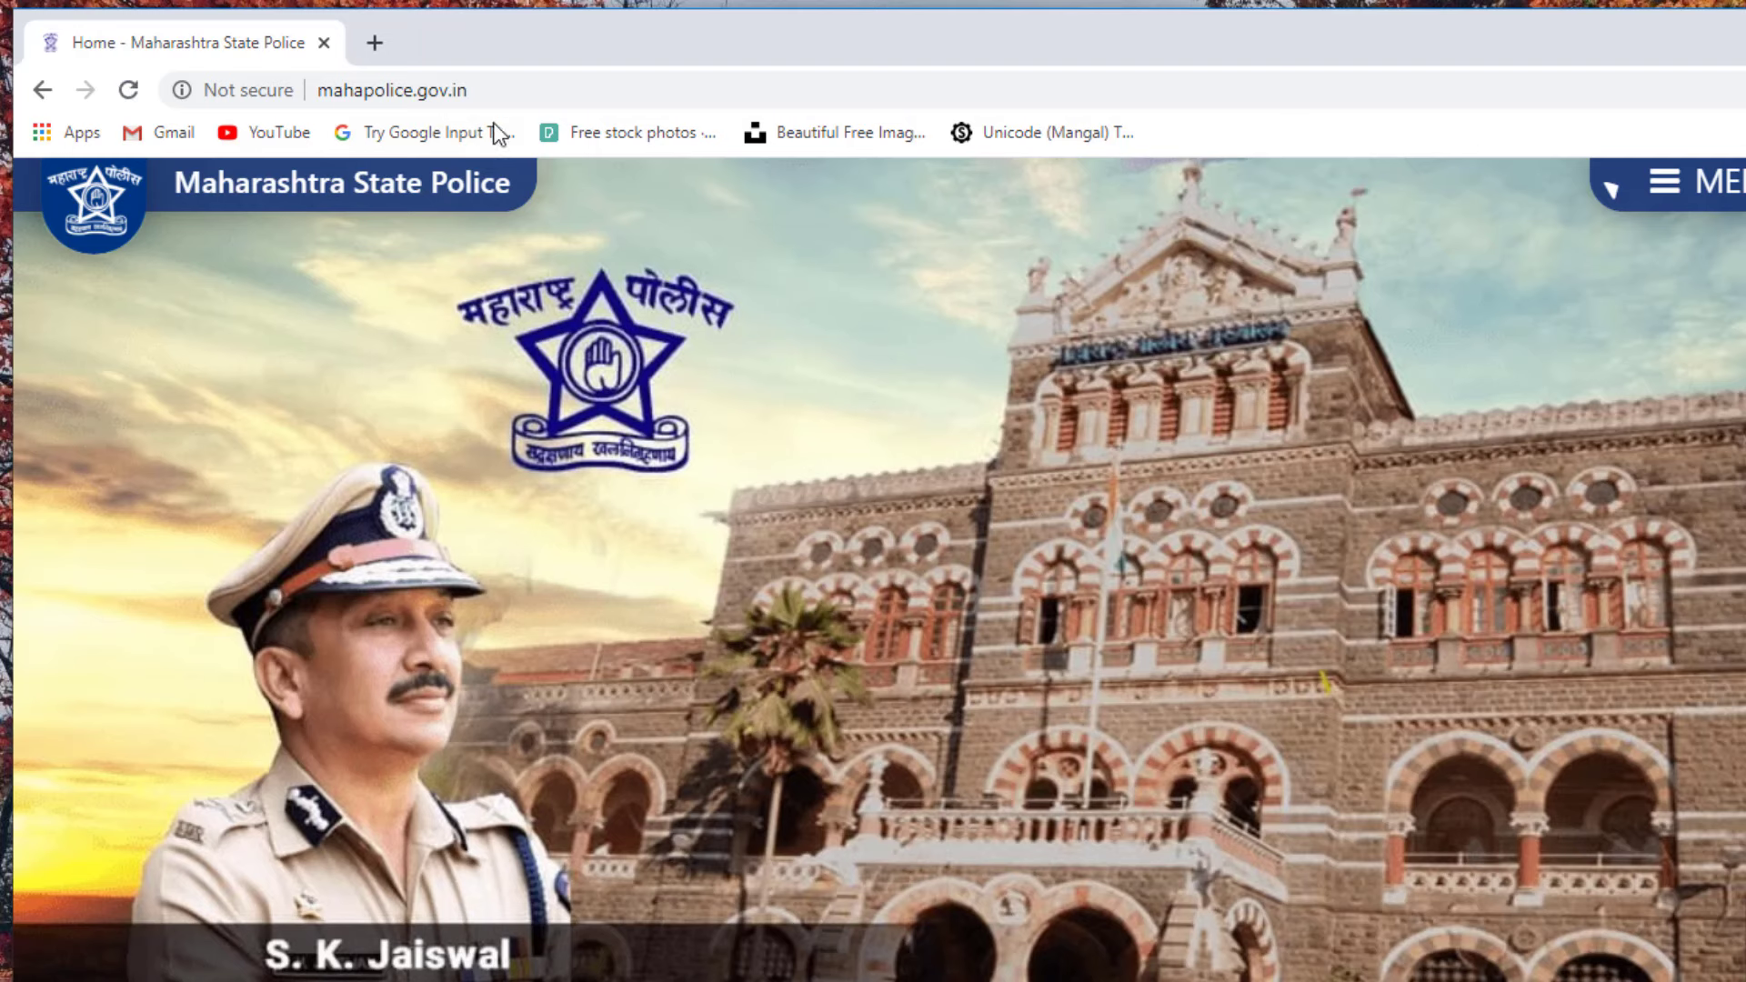
- Search for "rajsthan police", open the police.rajasthan.gov.in website and dismiss its pop-up
left_click(517, 86)
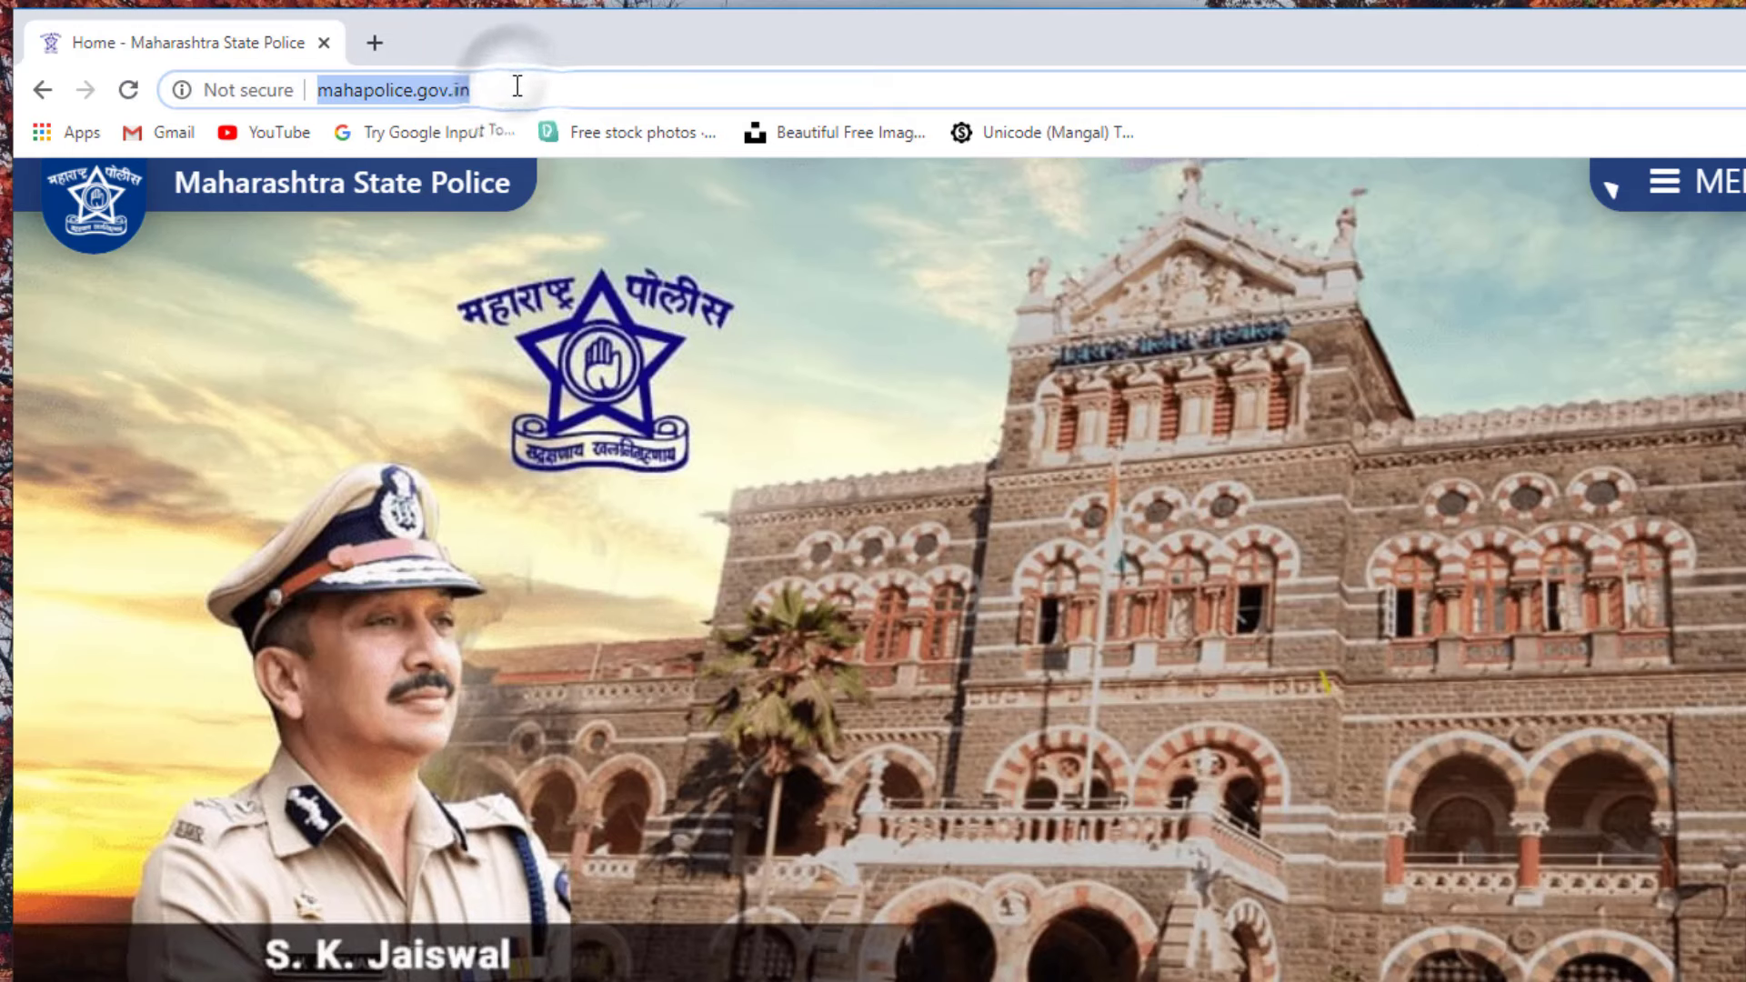
type("rajkosh.up.nic")
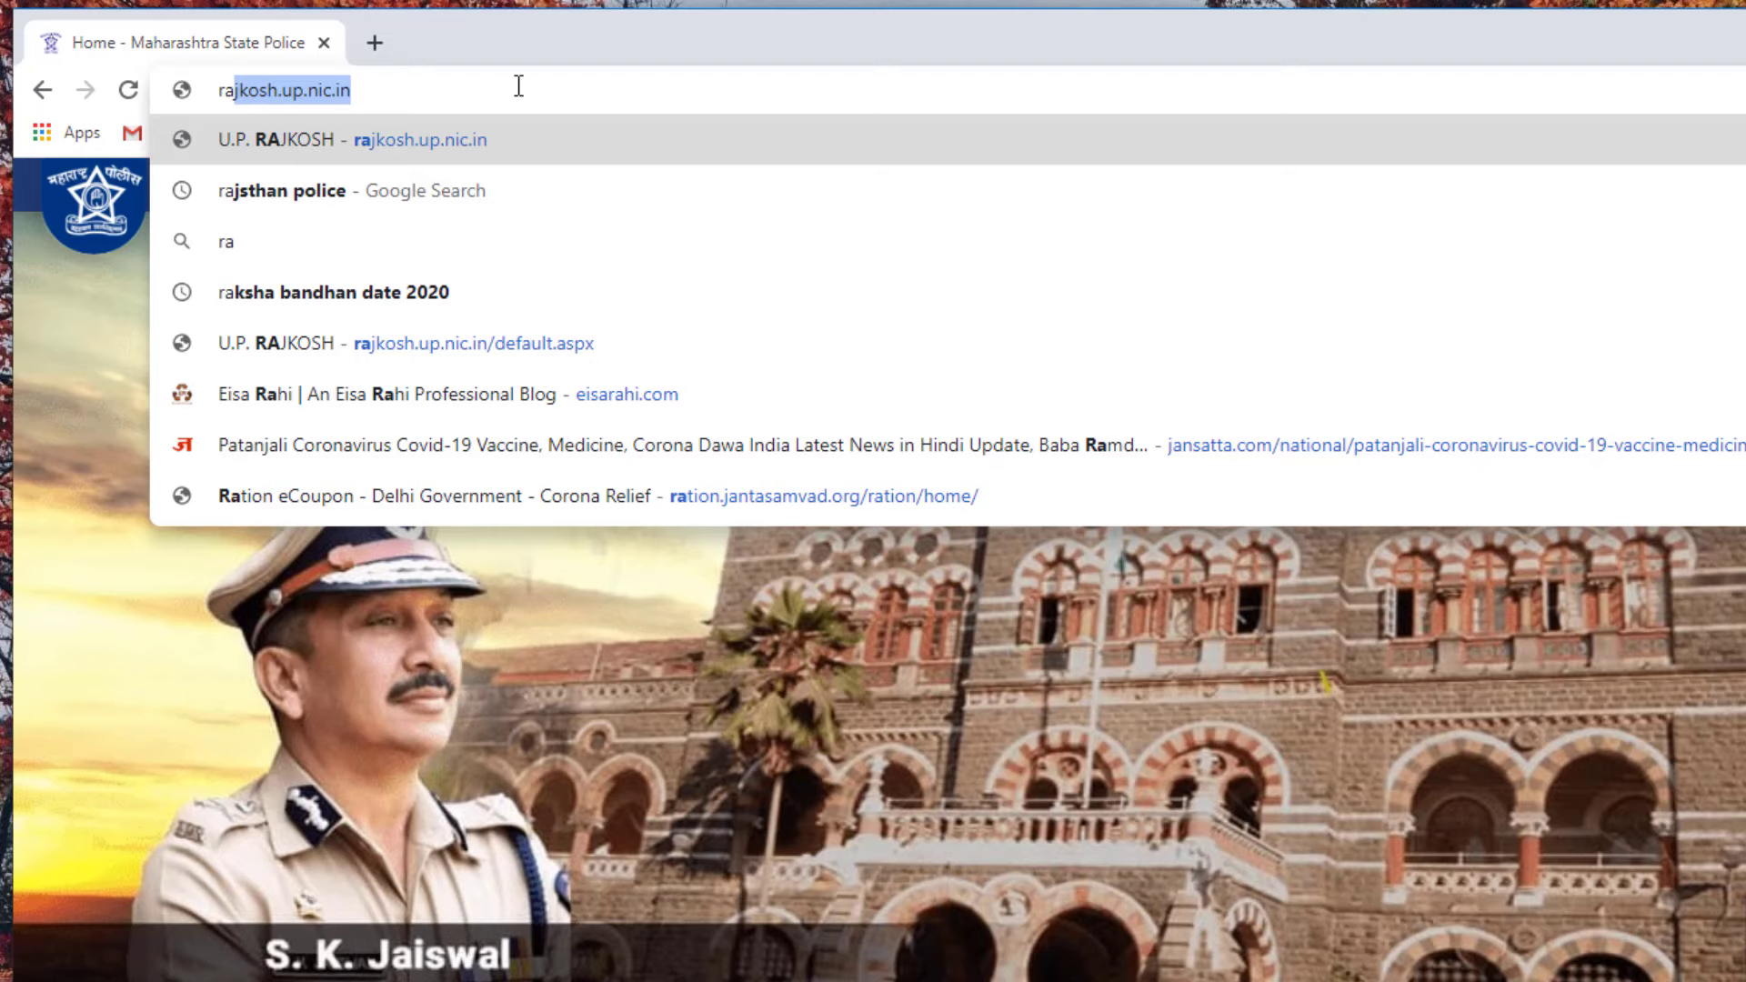
left_click(504, 188)
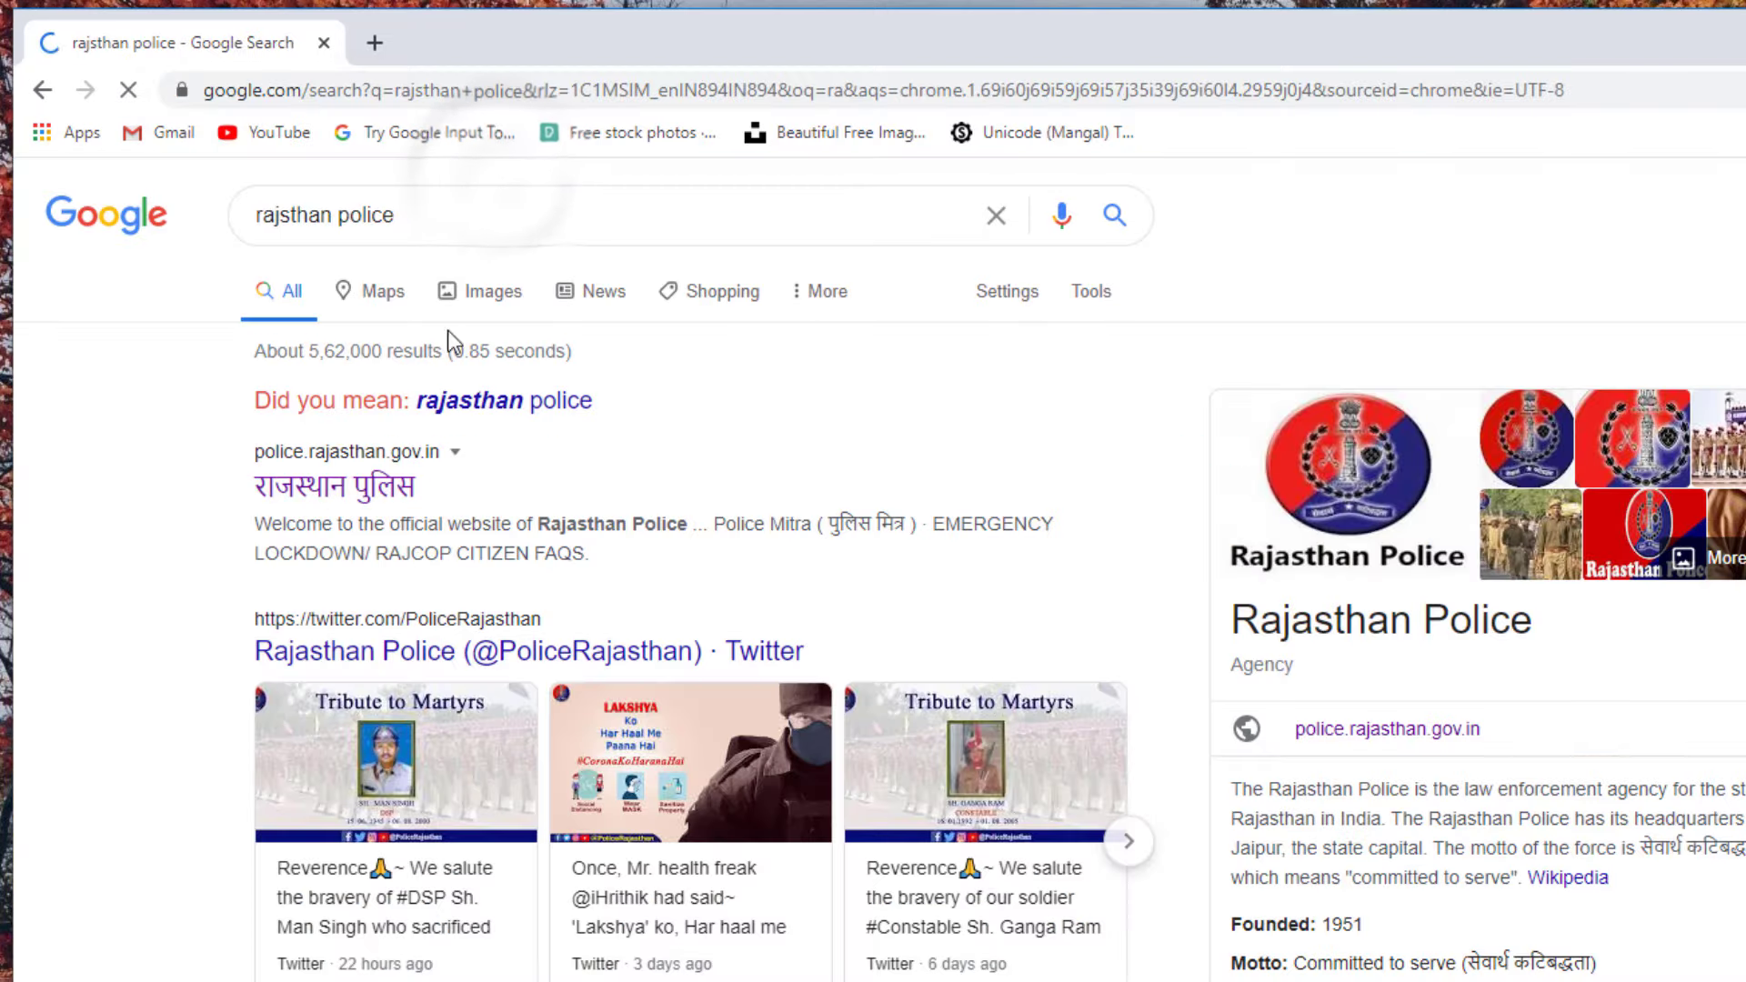
left_click(361, 477)
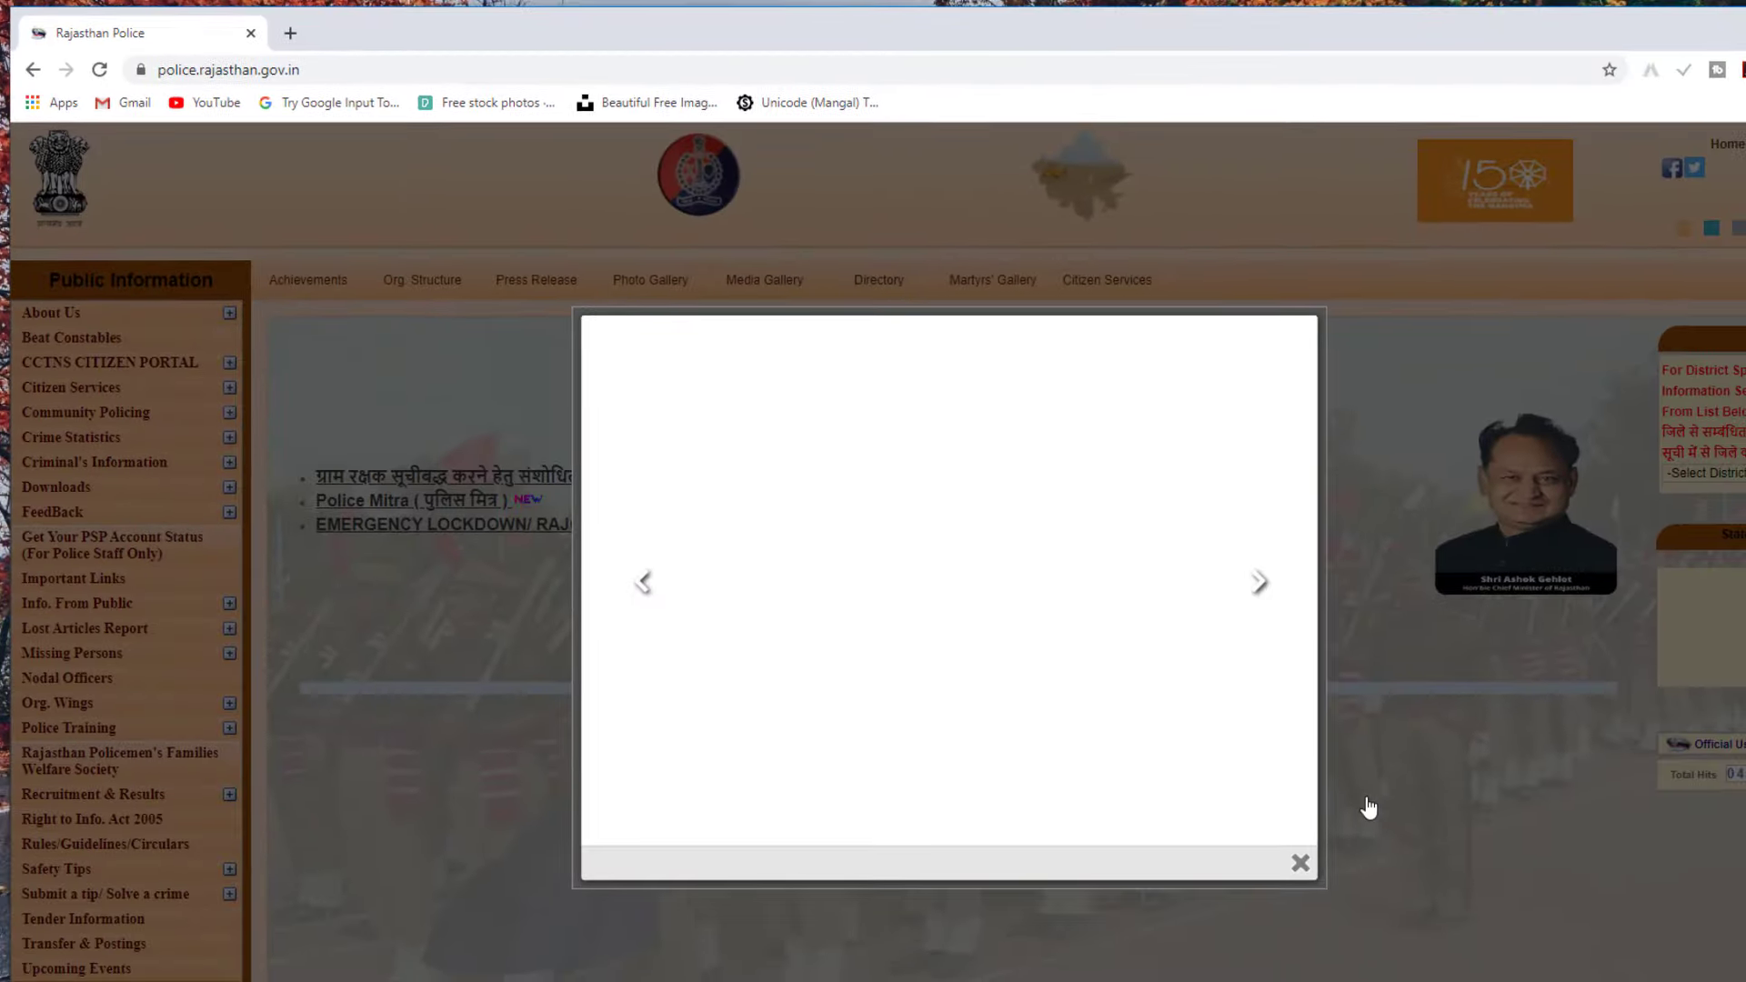
left_click(1301, 862)
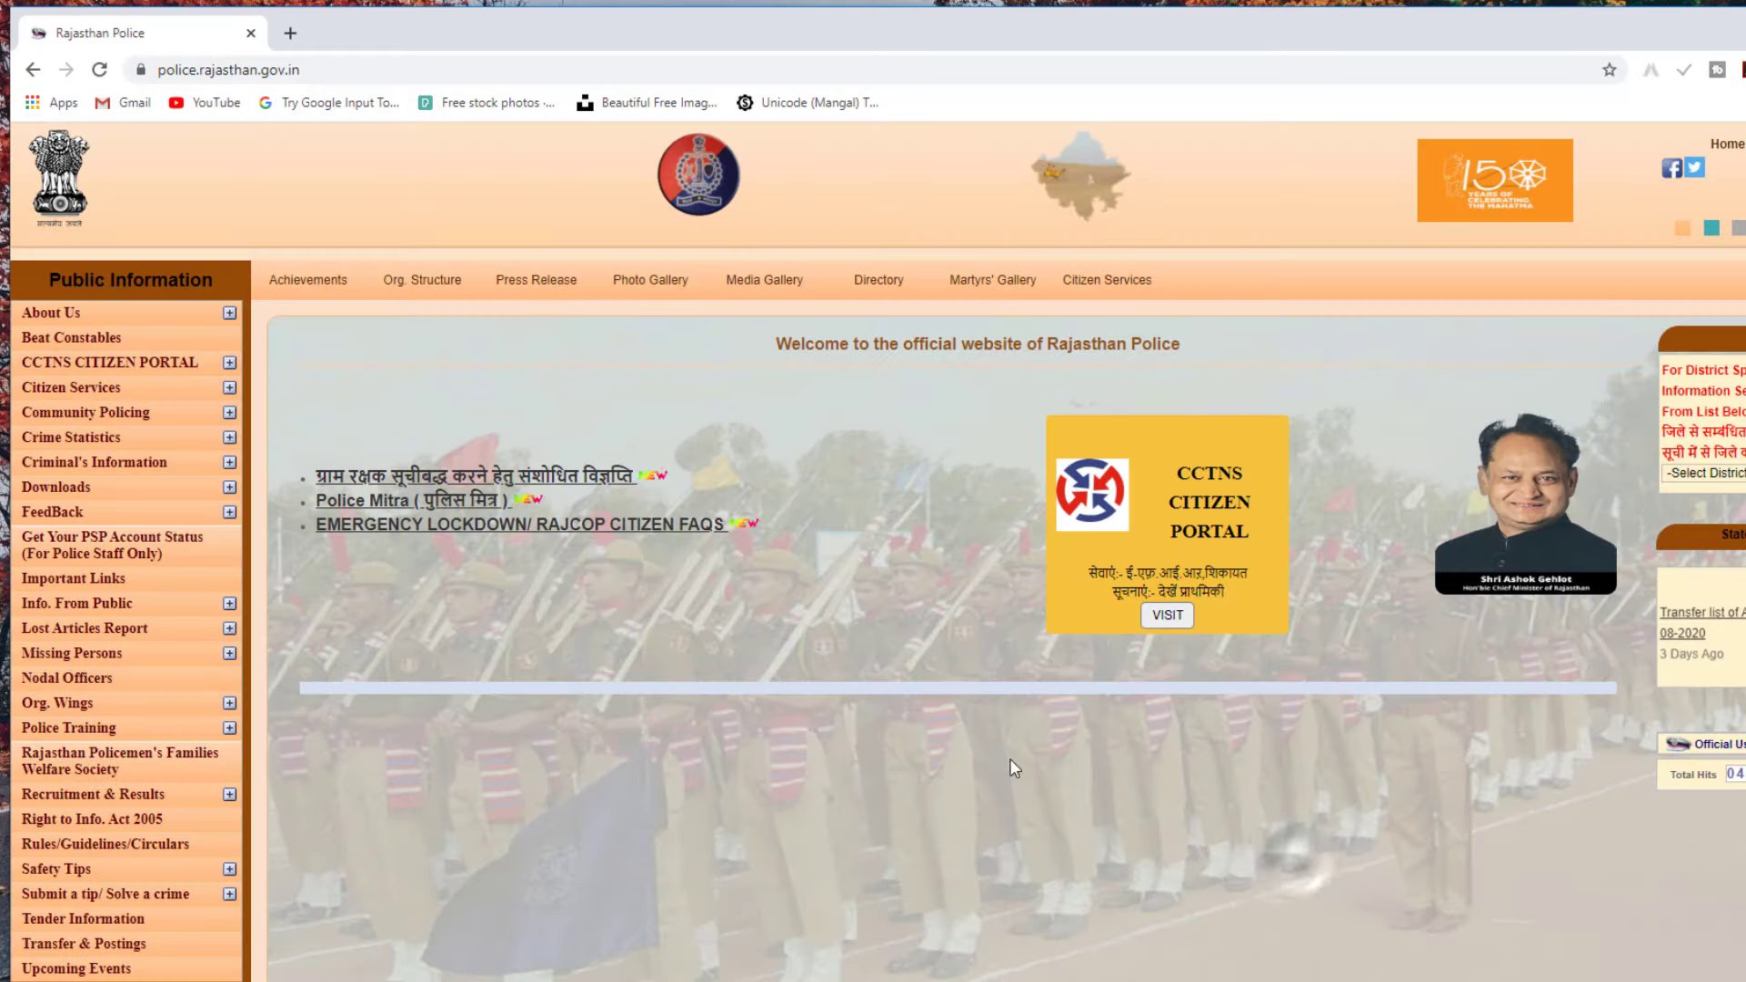
- Search for "up police" and reach the Tenant/PG Verification citizen service through the official uppolice.gov.in website
left_click(468, 69)
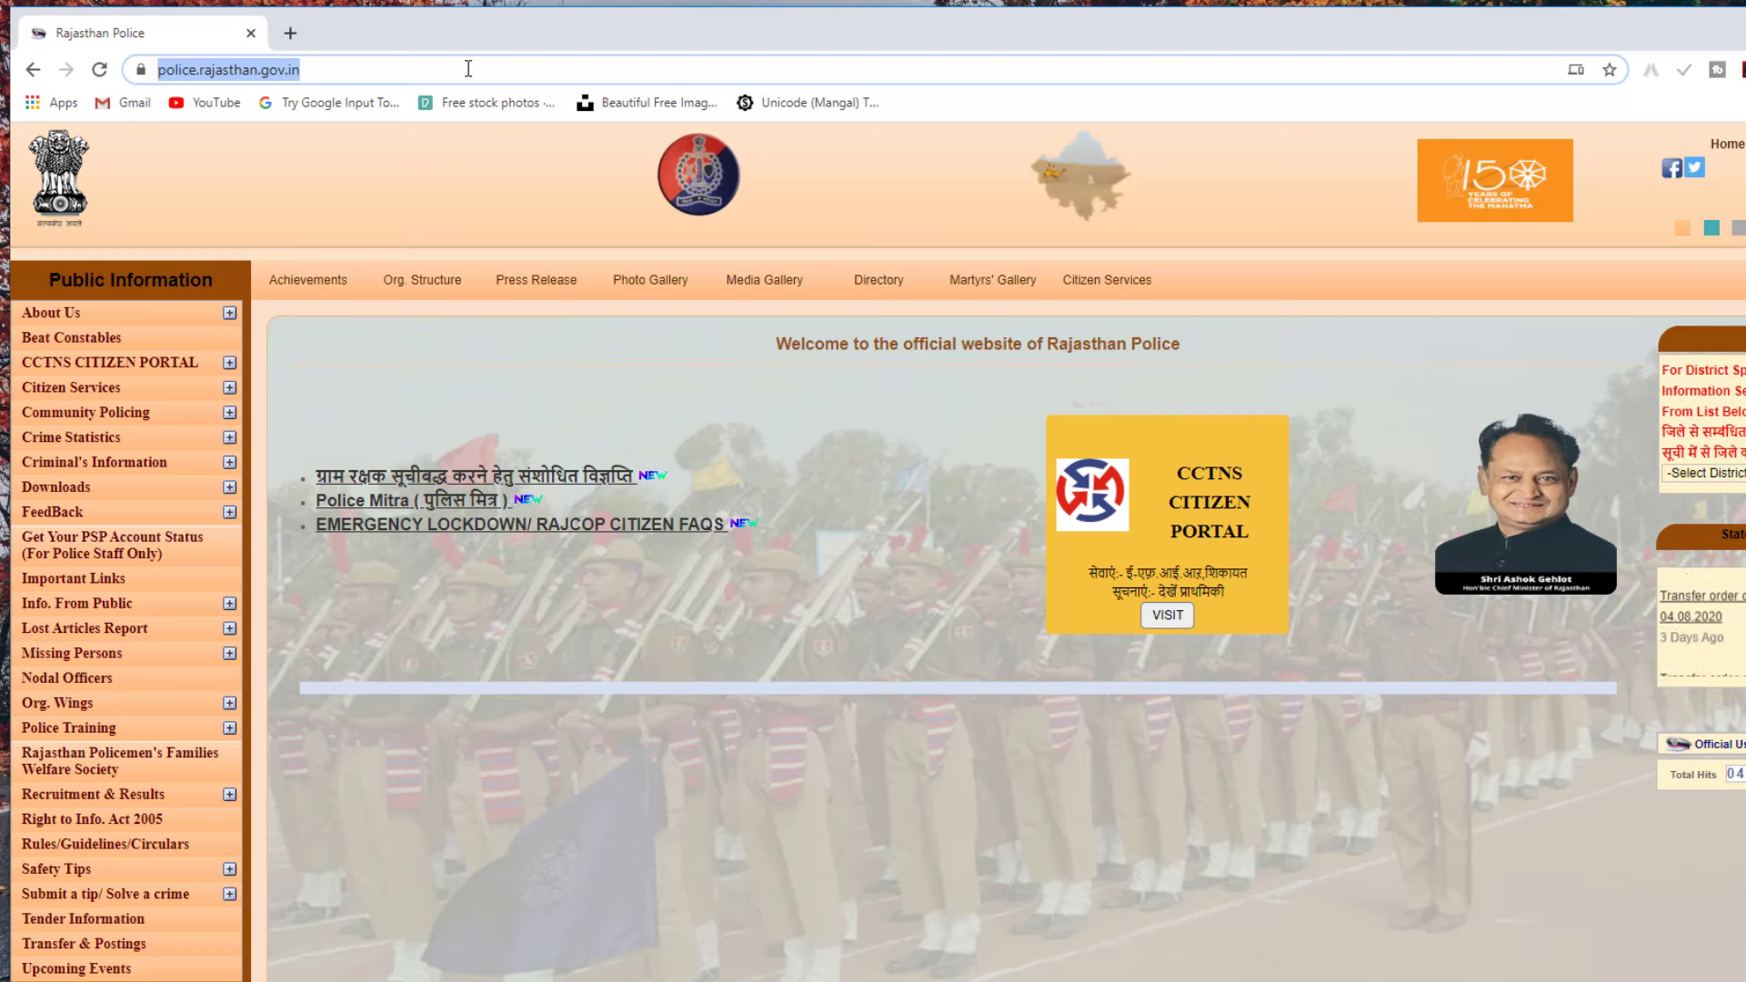
type("up")
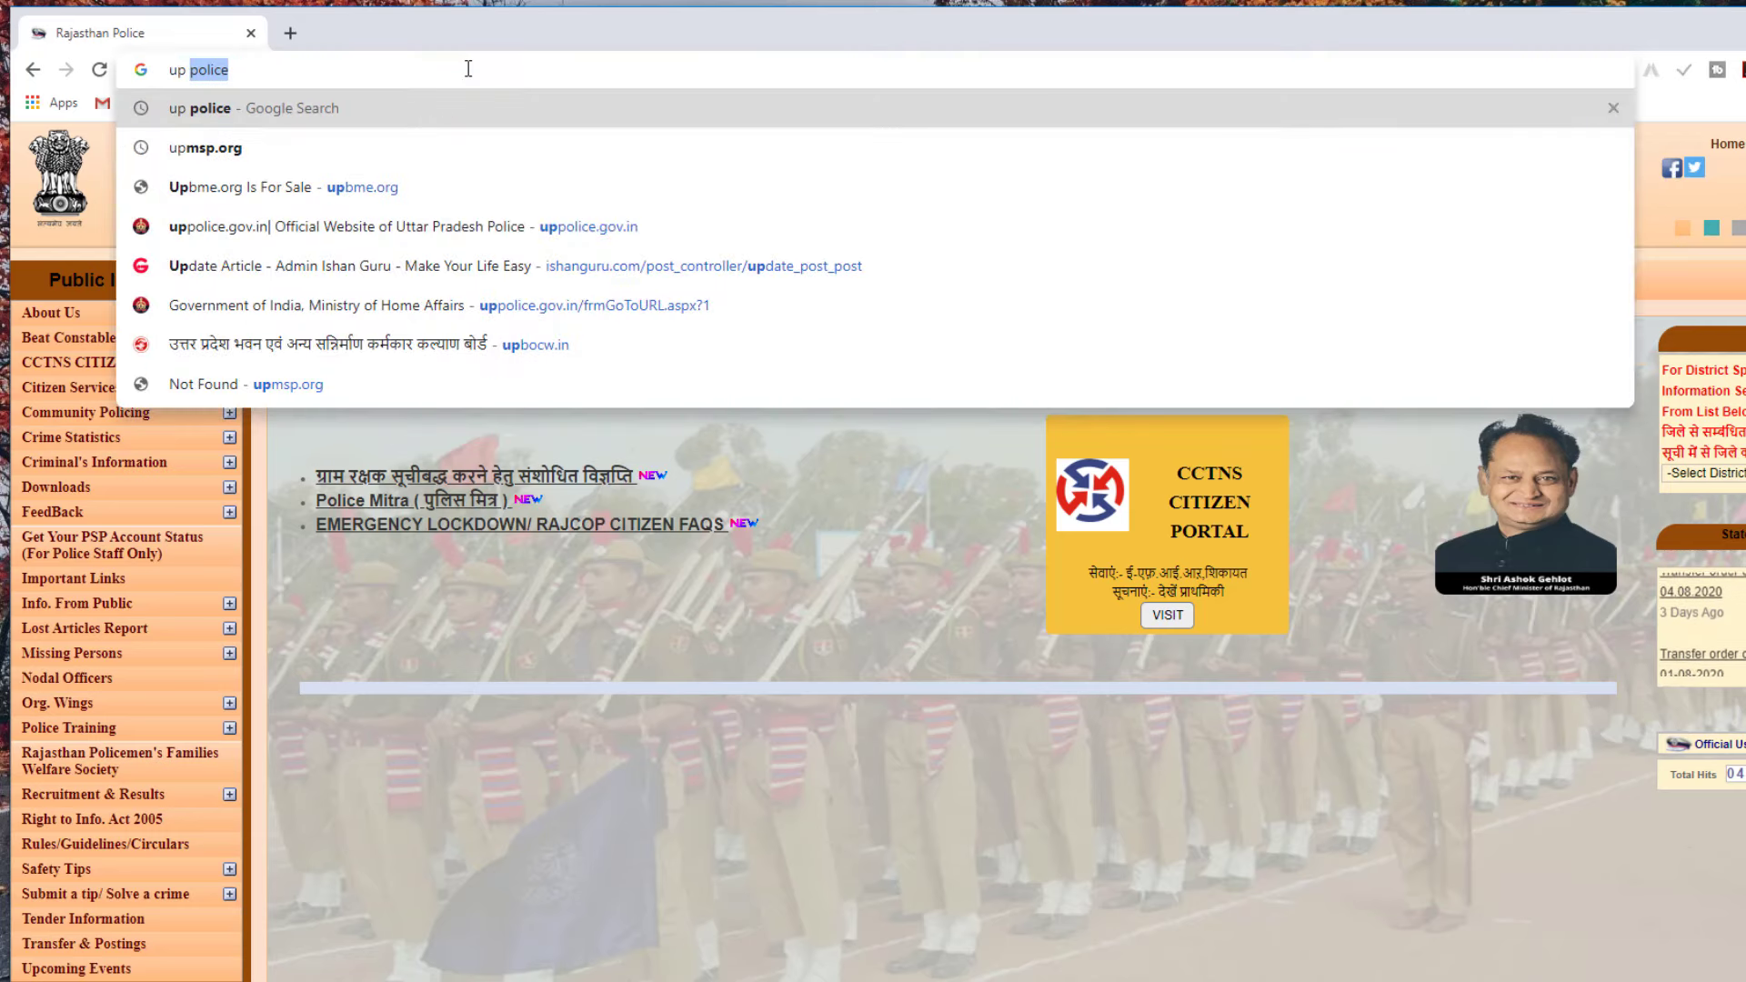
key("Return")
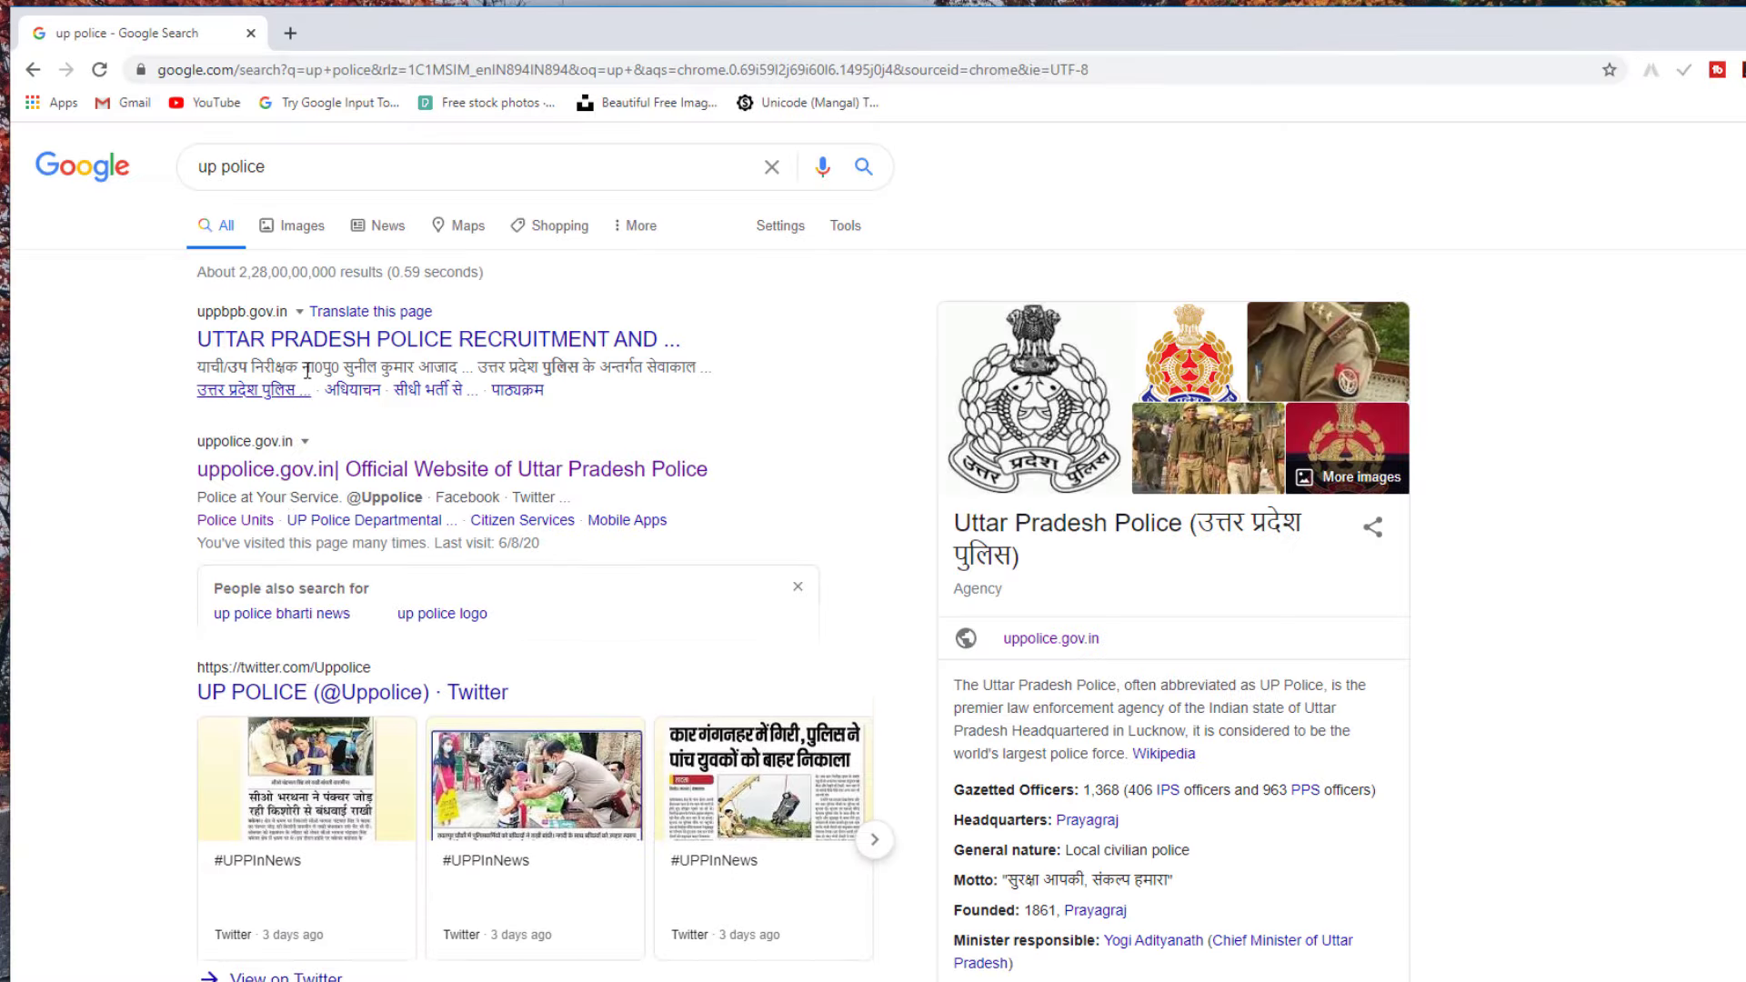
left_click(307, 473)
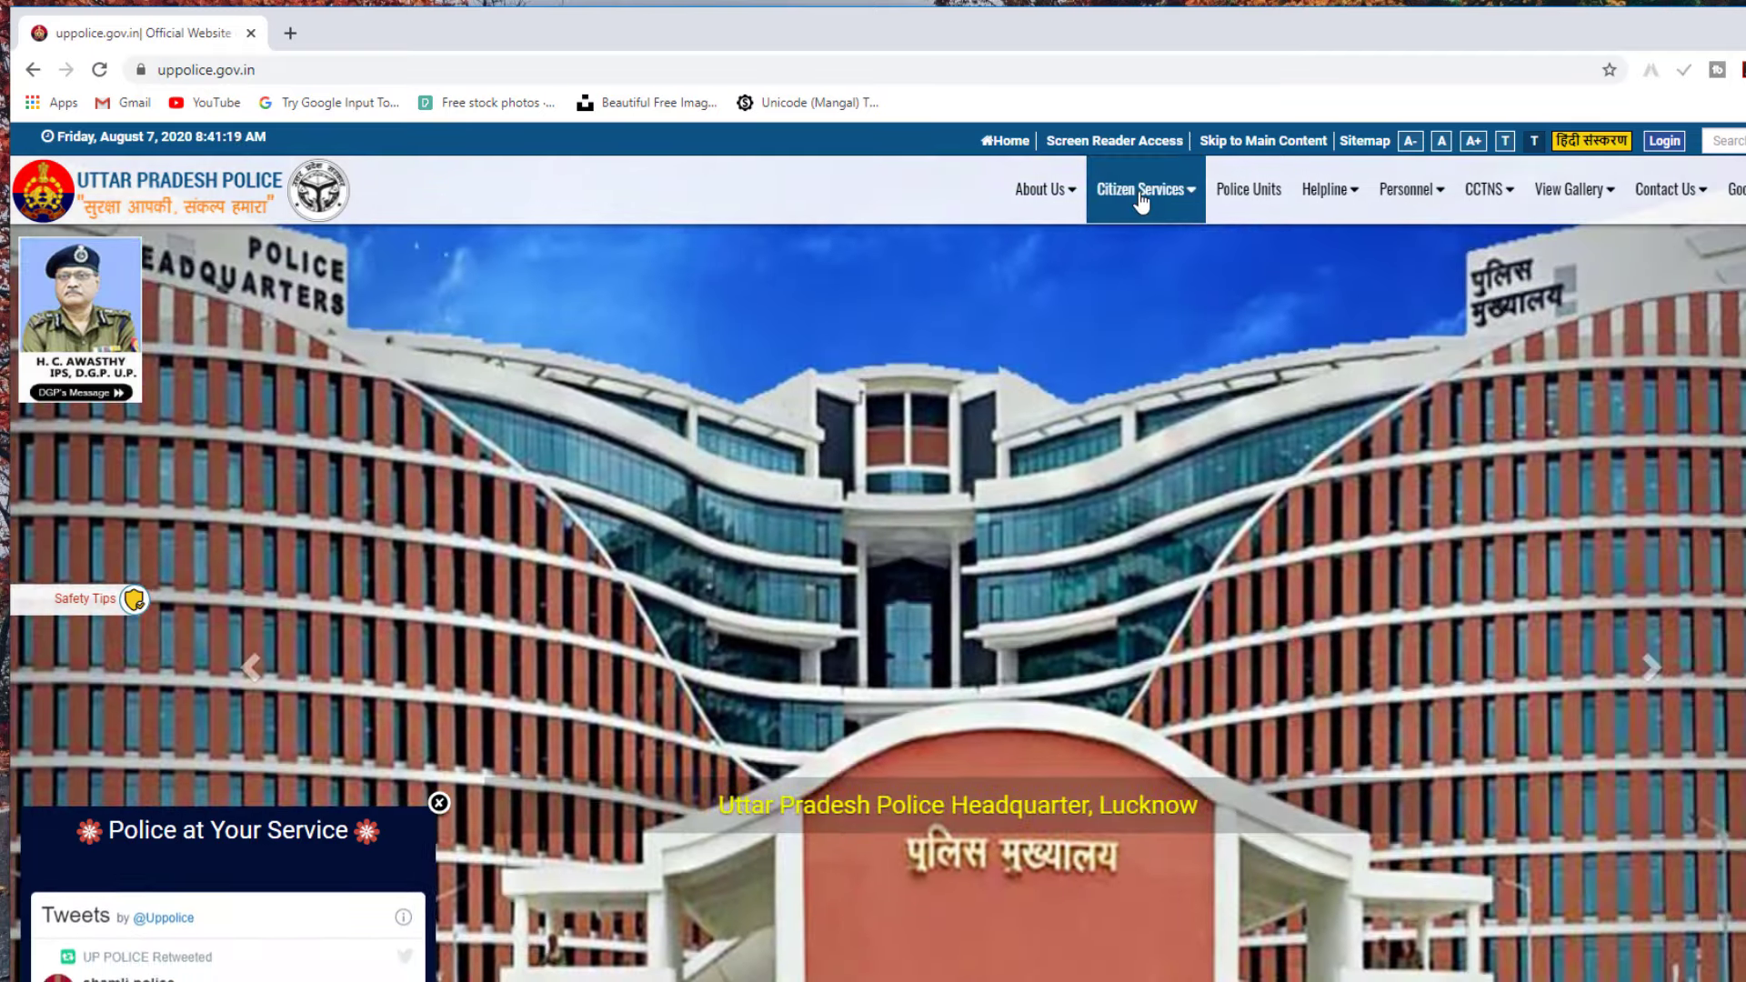
left_click(1140, 193)
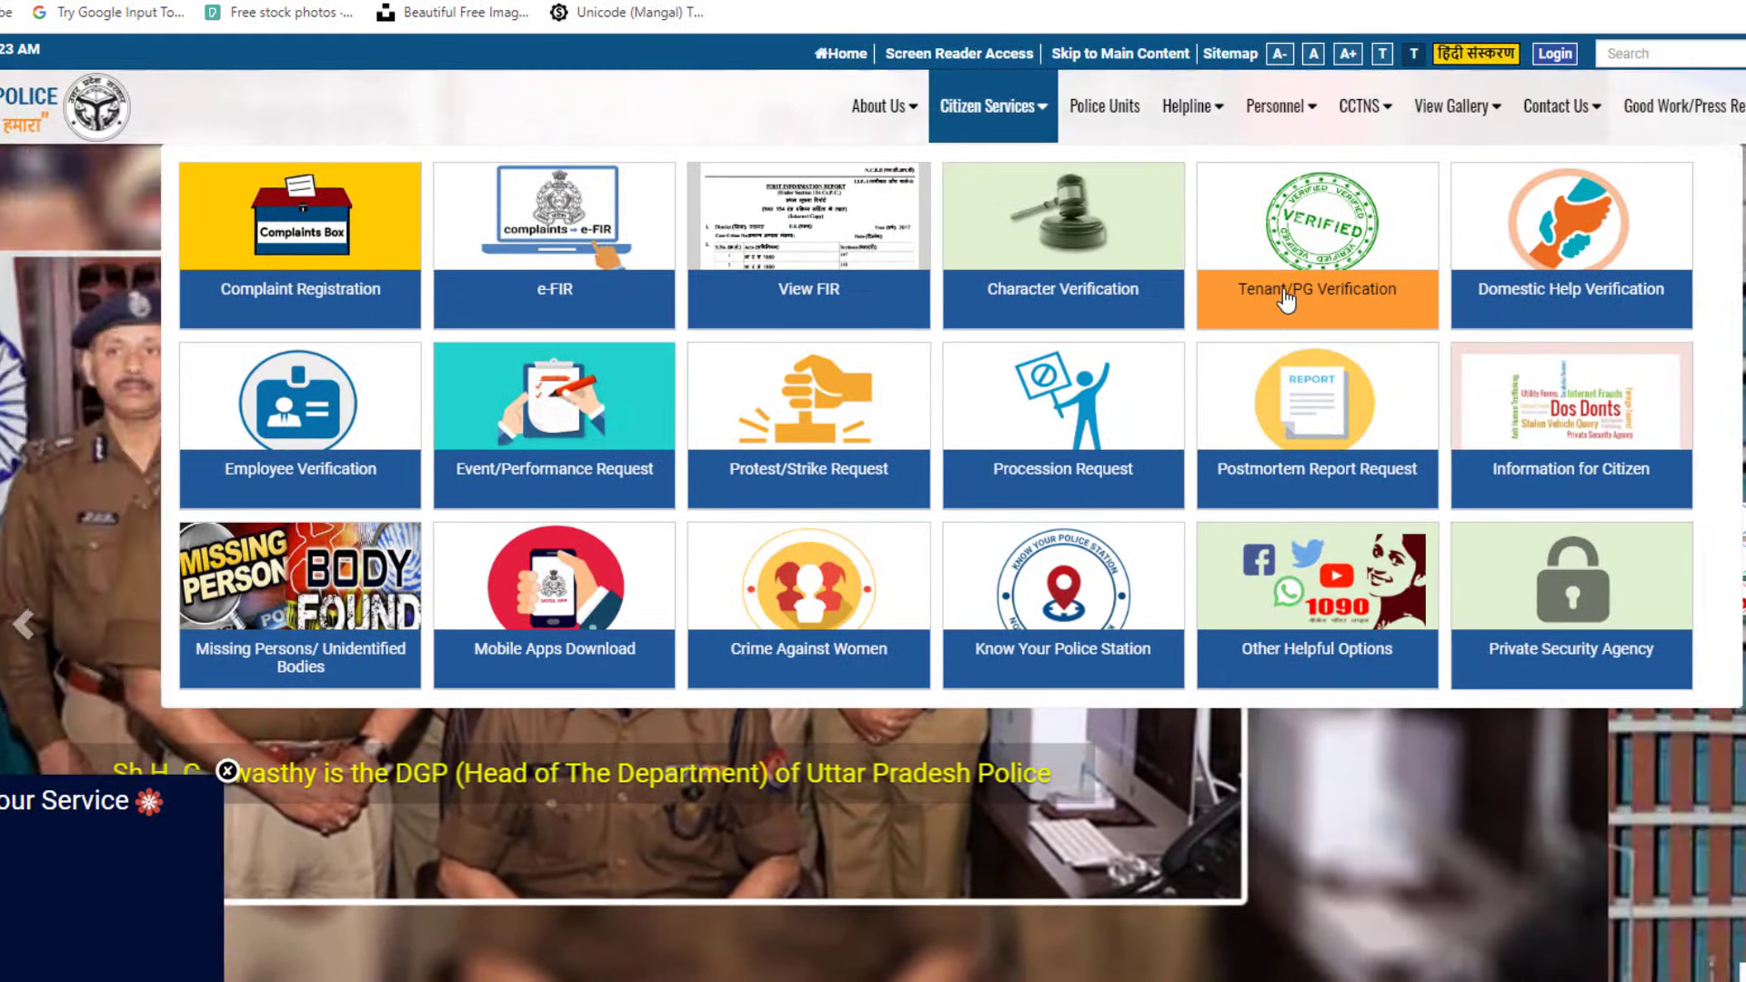
left_click(1331, 303)
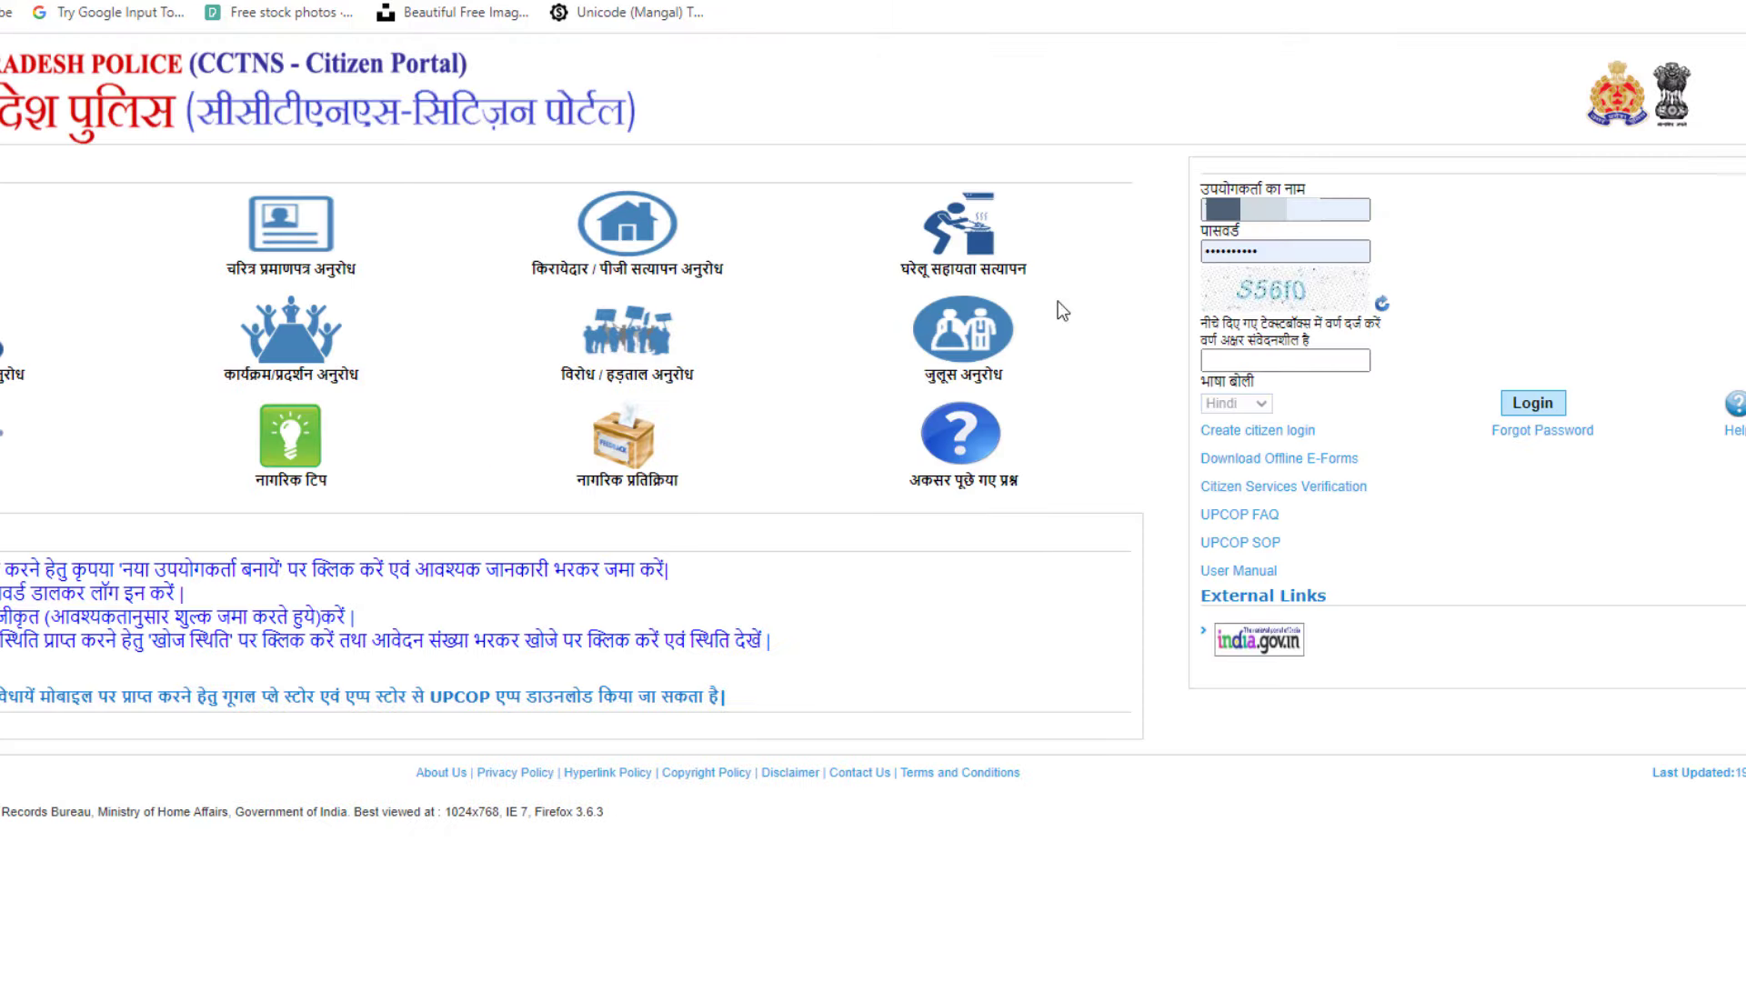
- Open the citizen login registration form, choose Male as the gender, and close the form without submitting it
left_click(1230, 435)
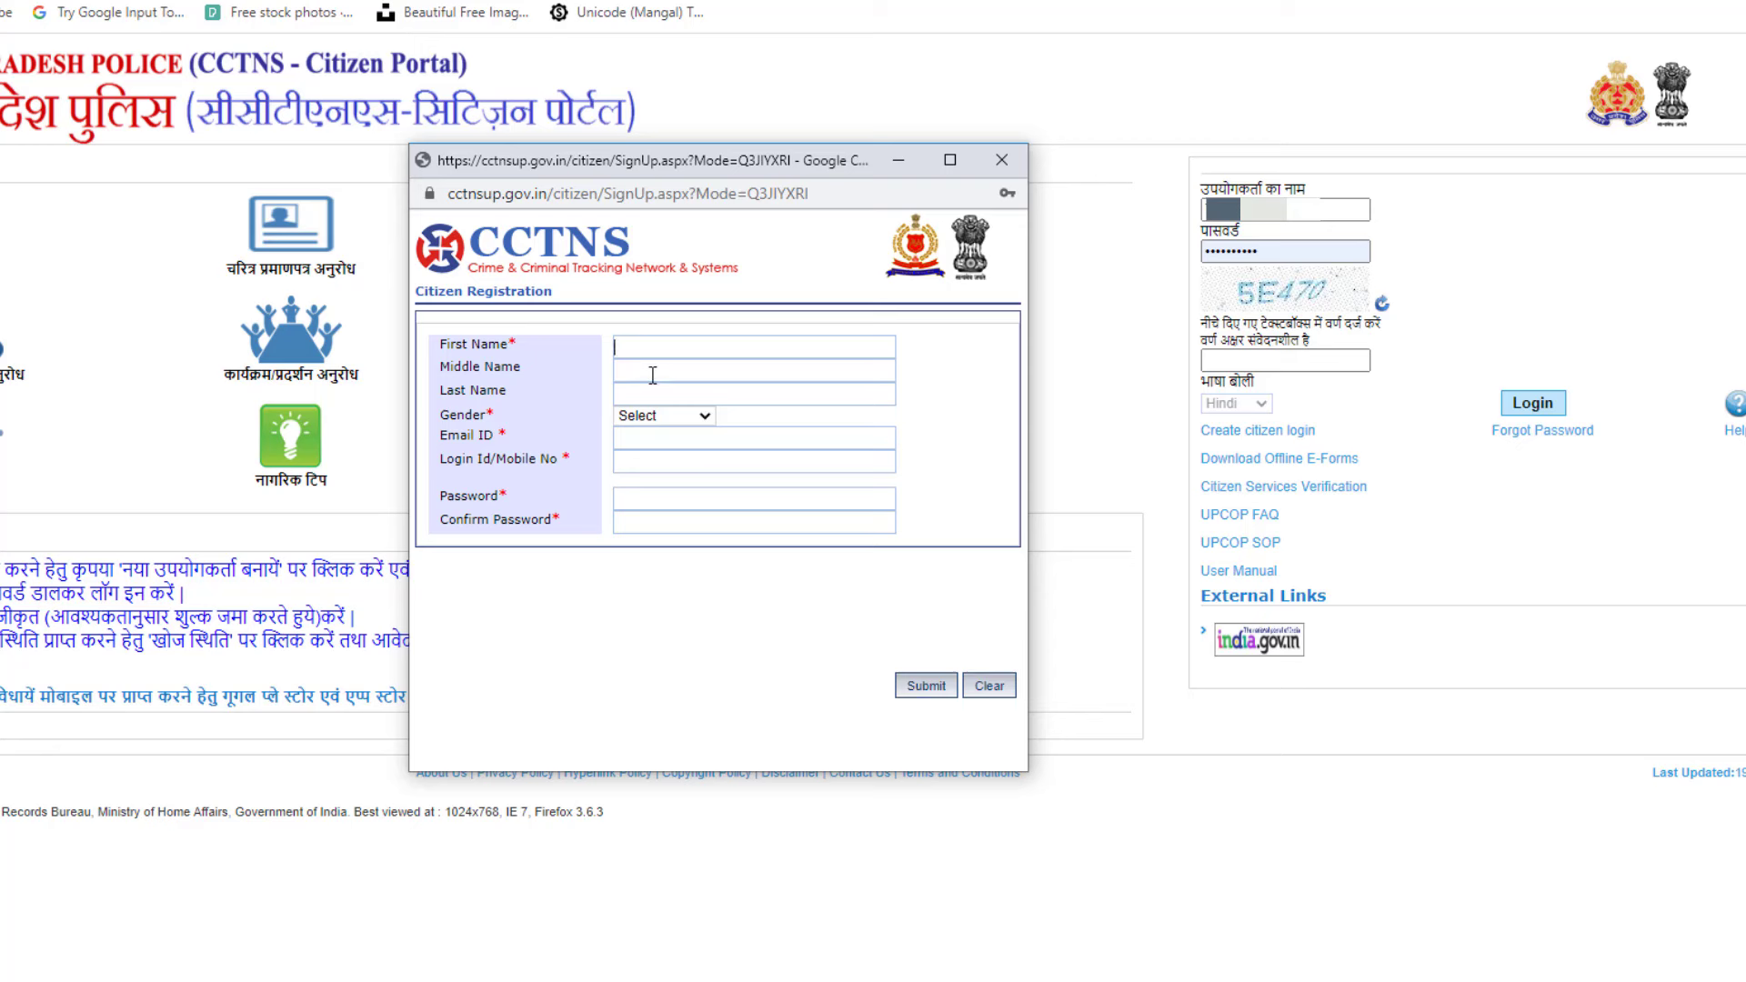
left_click(657, 415)
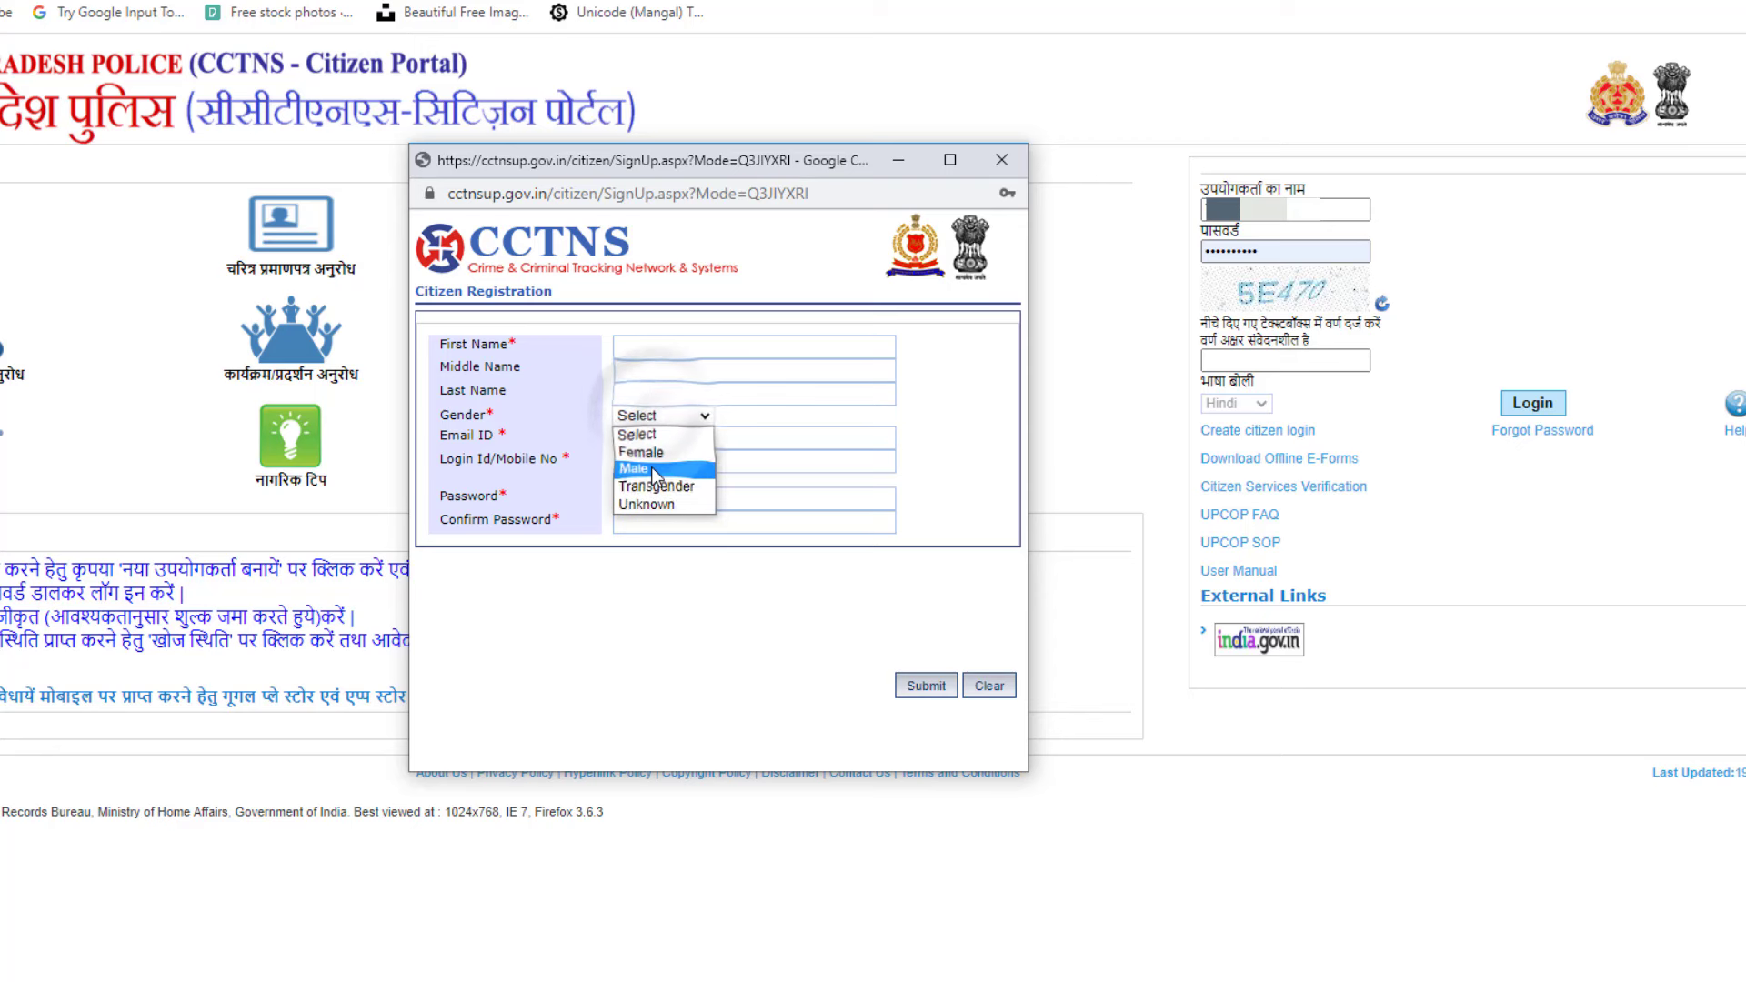
left_click(651, 466)
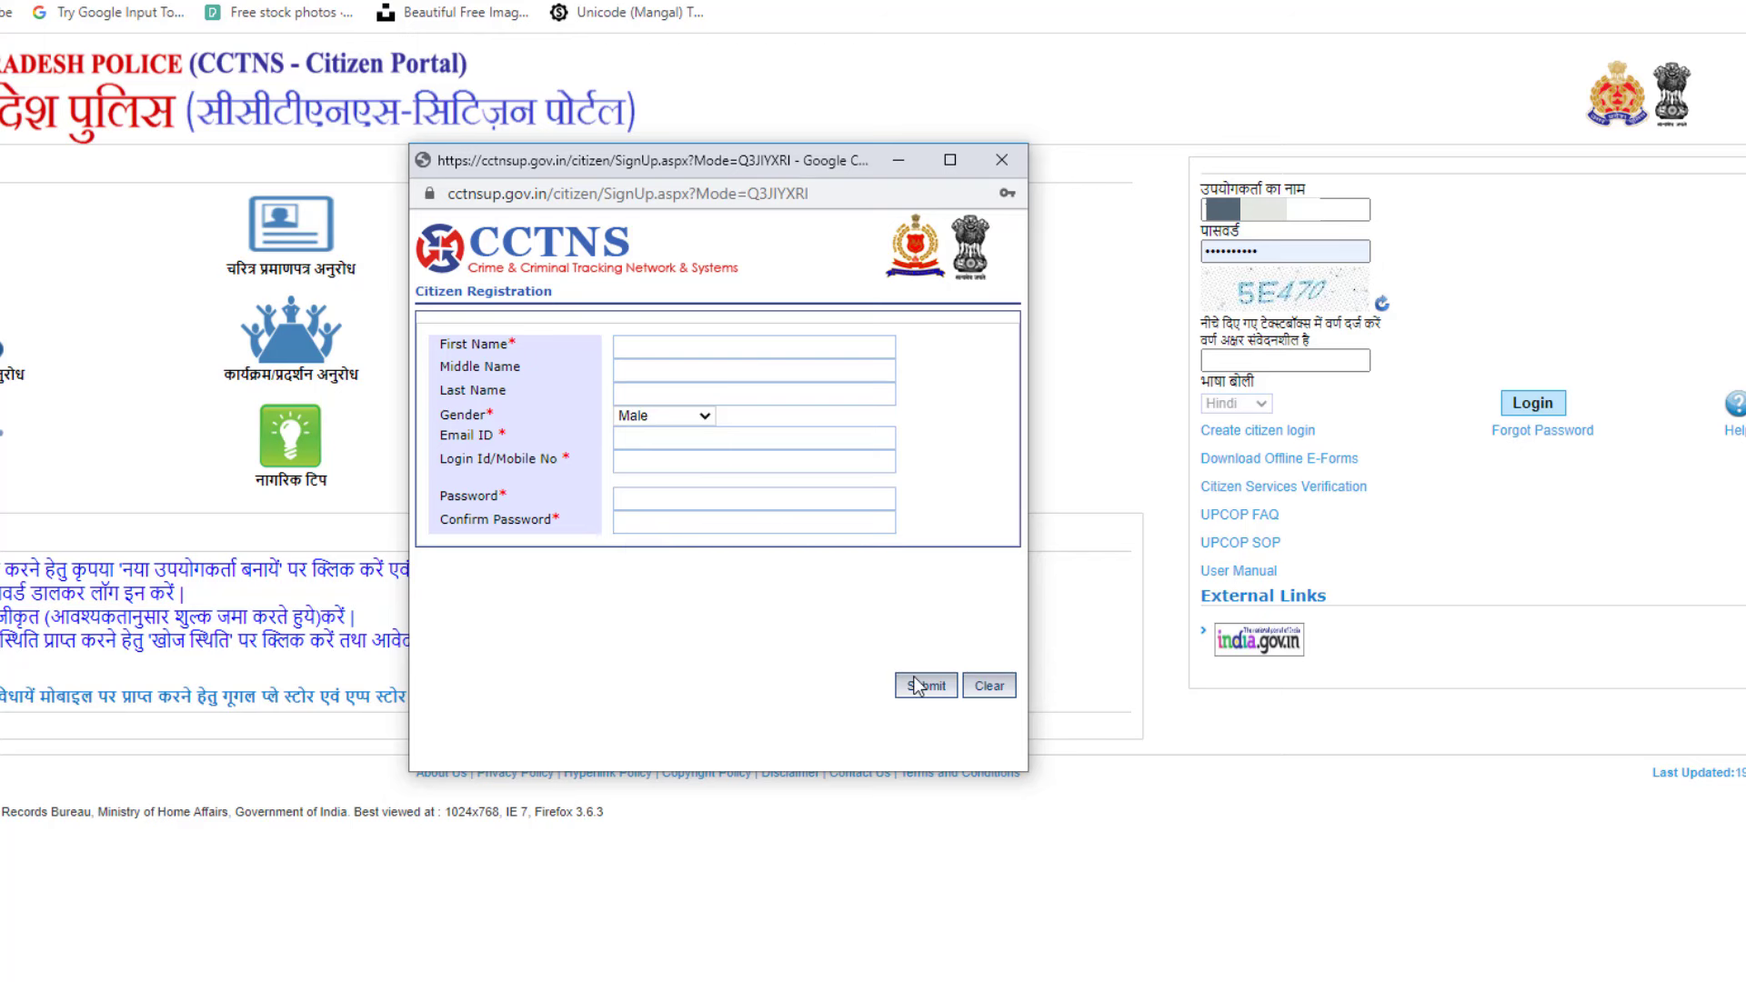
left_click(1001, 159)
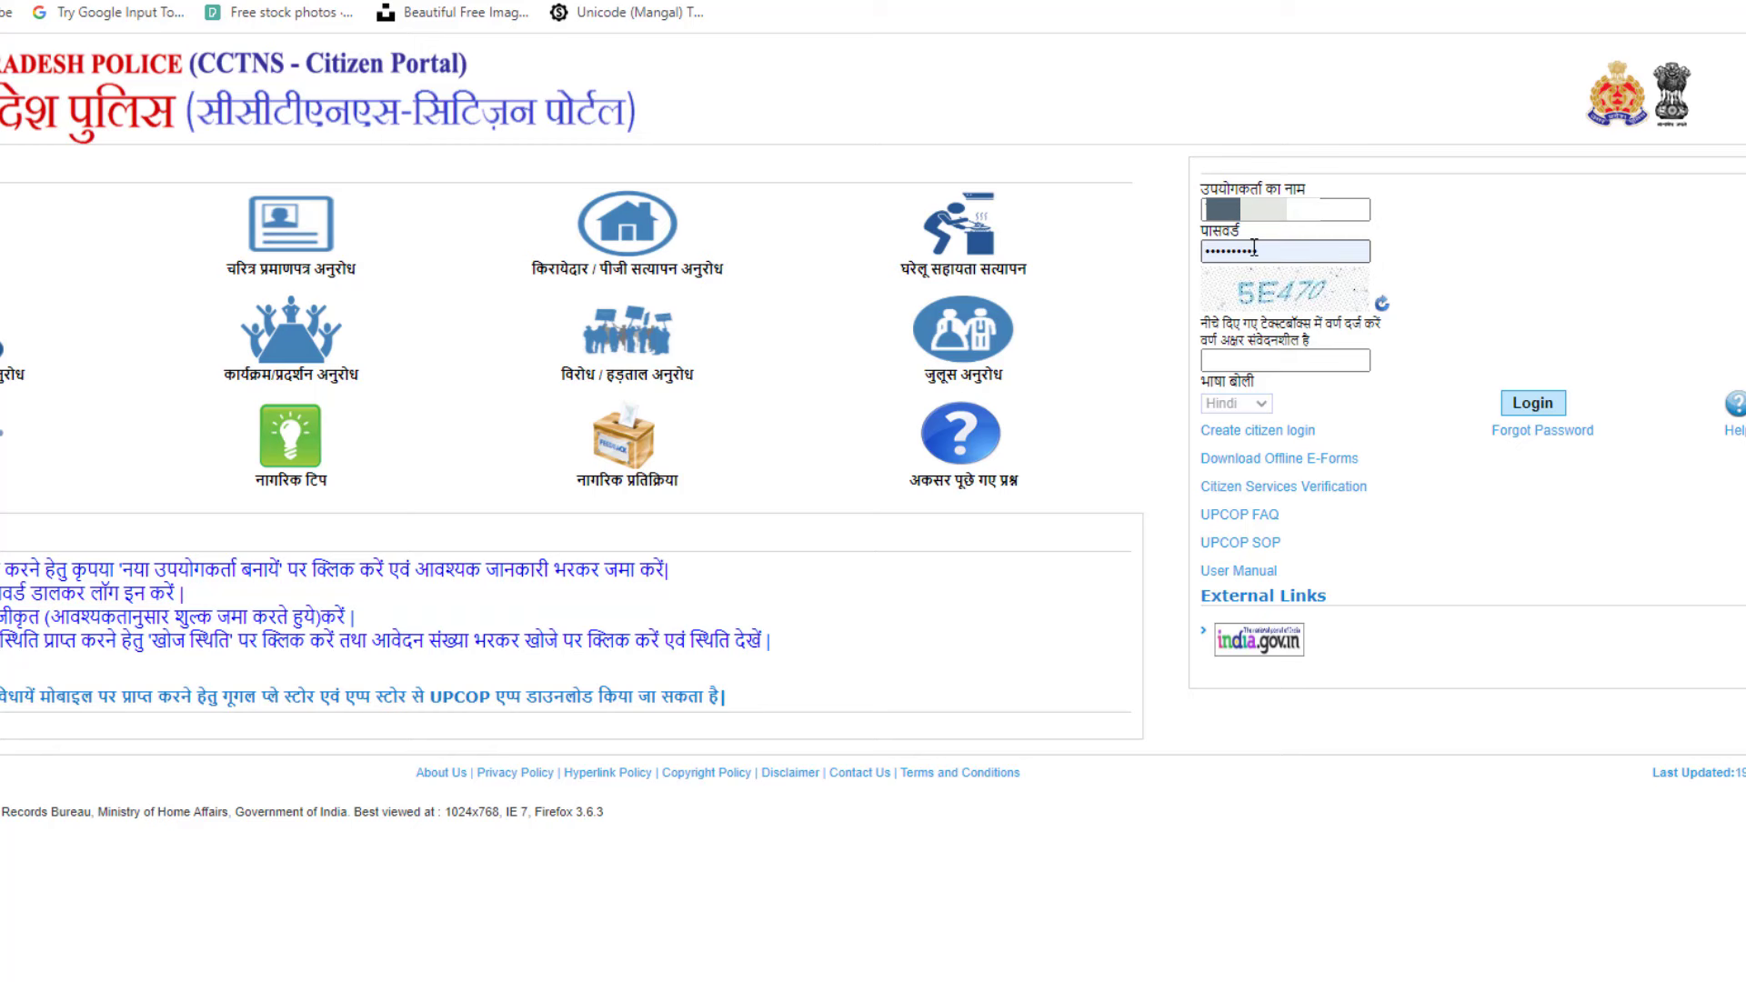
- Enter the captcha code and log in to the citizen portal with the prefilled credentials
left_click(1264, 360)
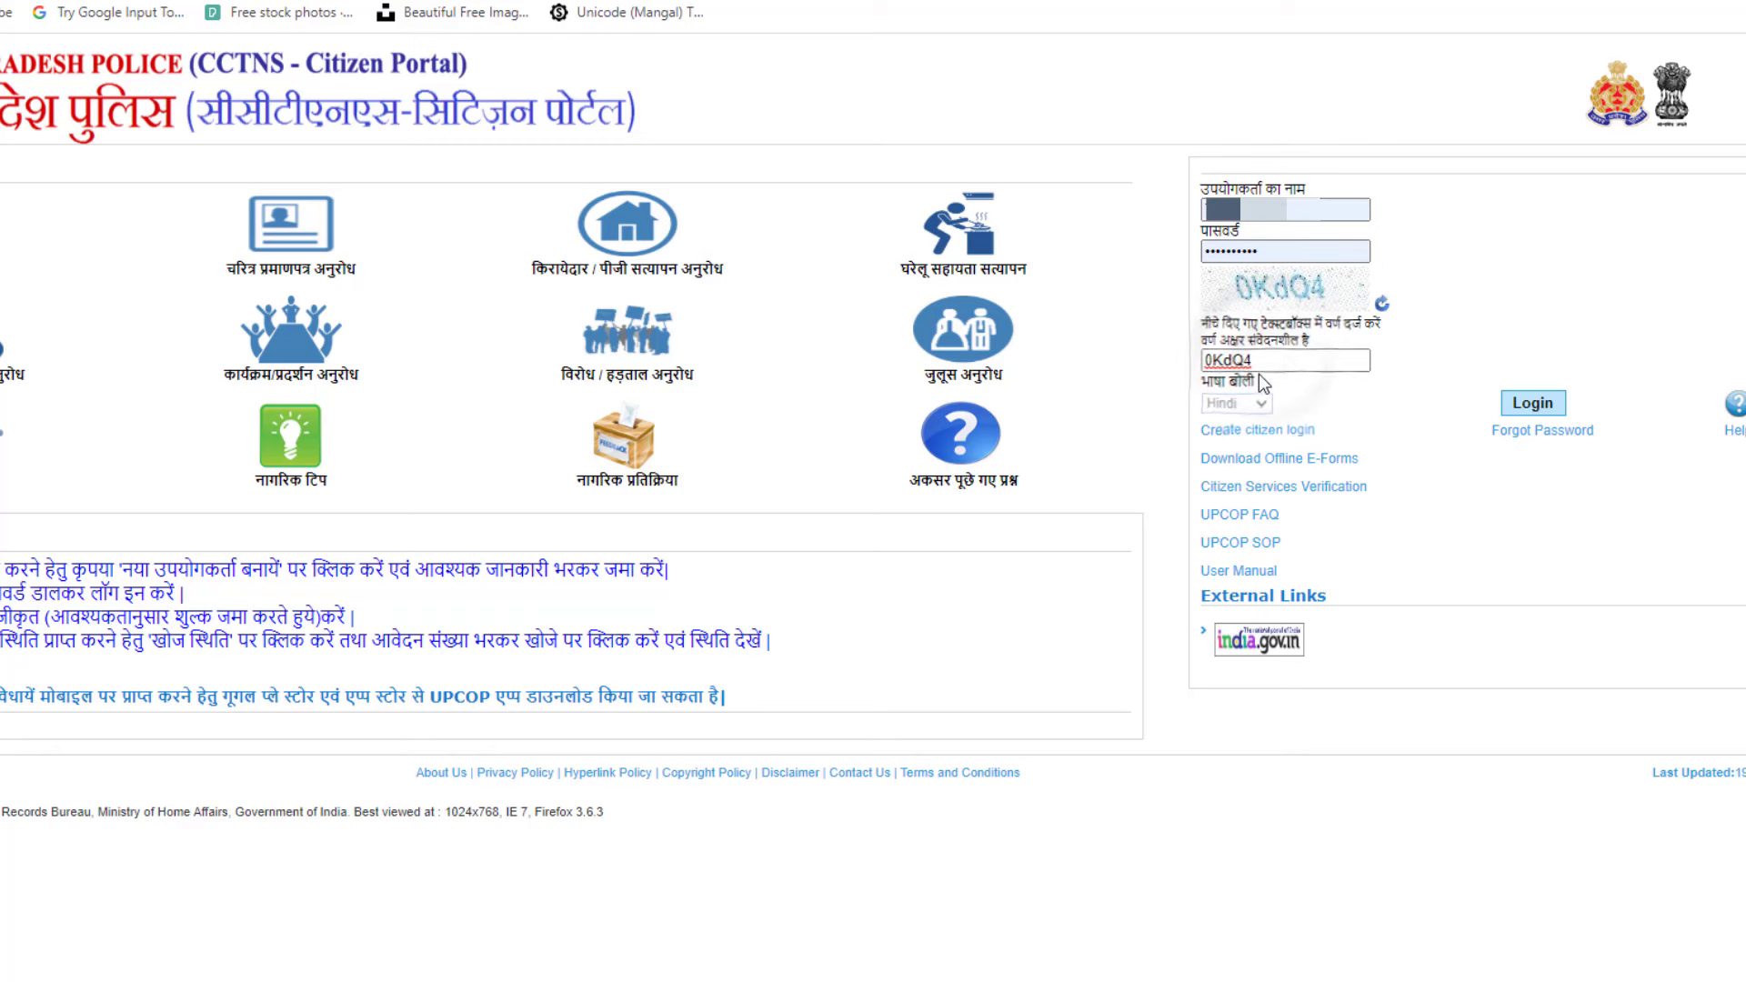
left_click(1537, 407)
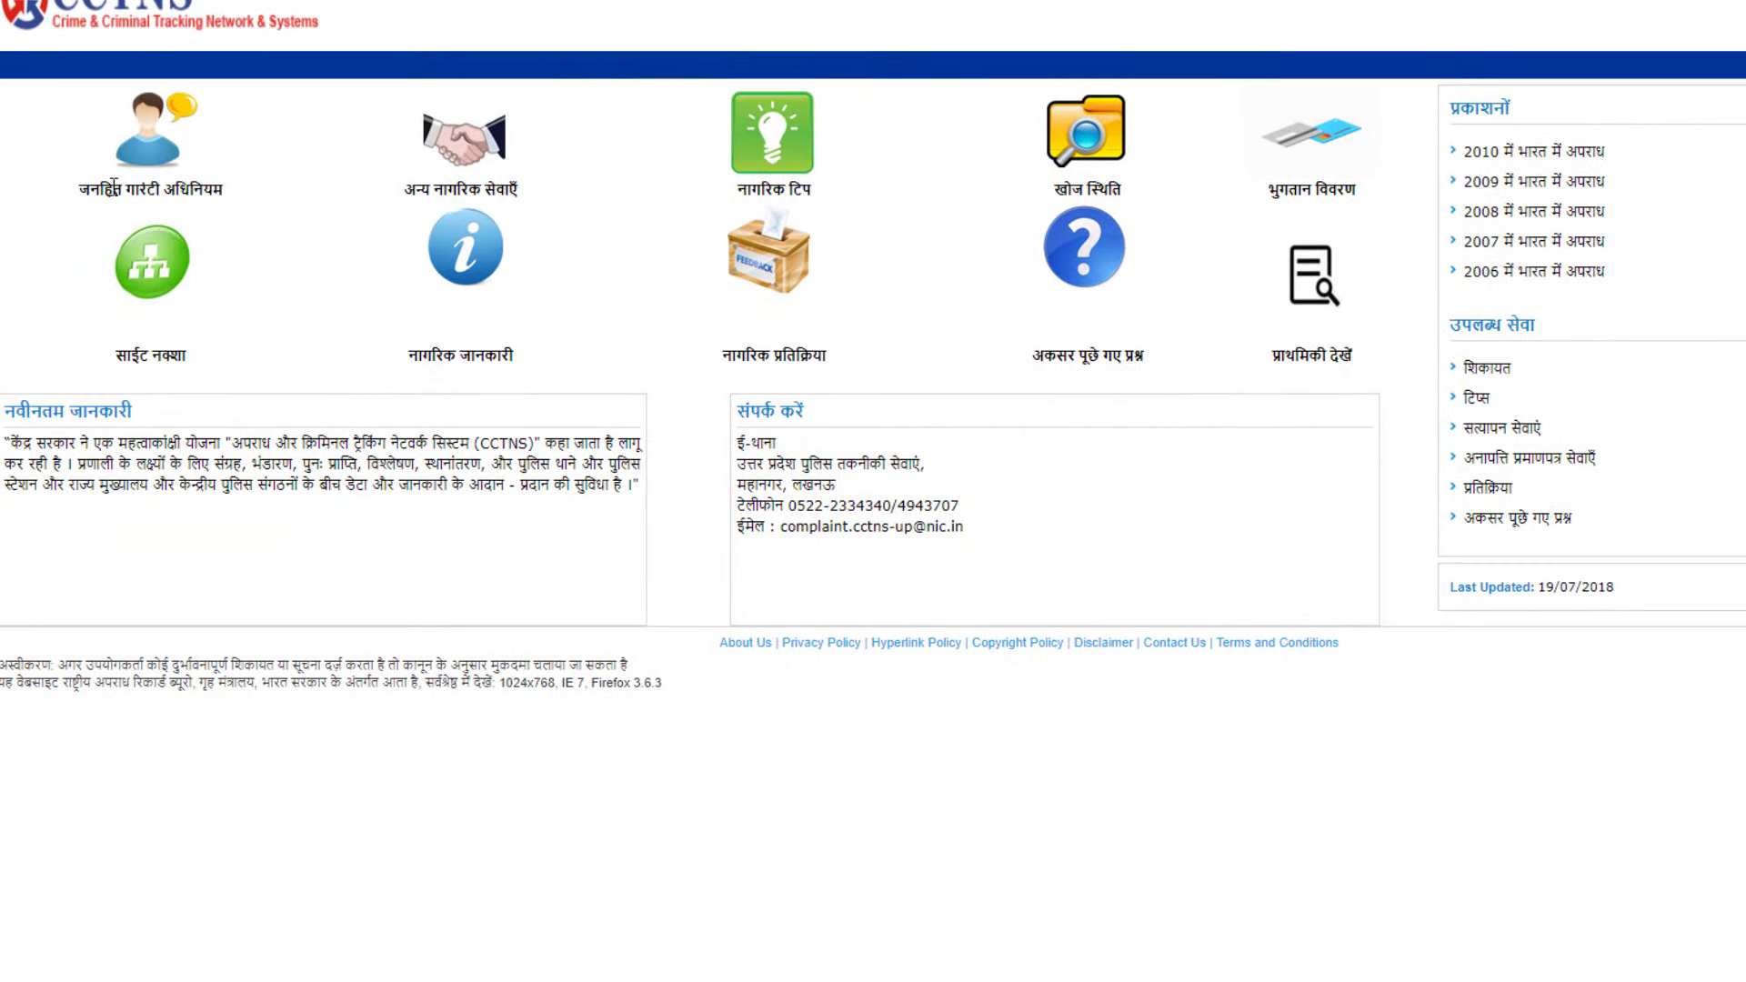
- Open the form for adding tenant/PG verification details (किरायेदार / पीजी सत्यापन विवरण जोड़ें) from the tenant verification requests
left_click(162, 159)
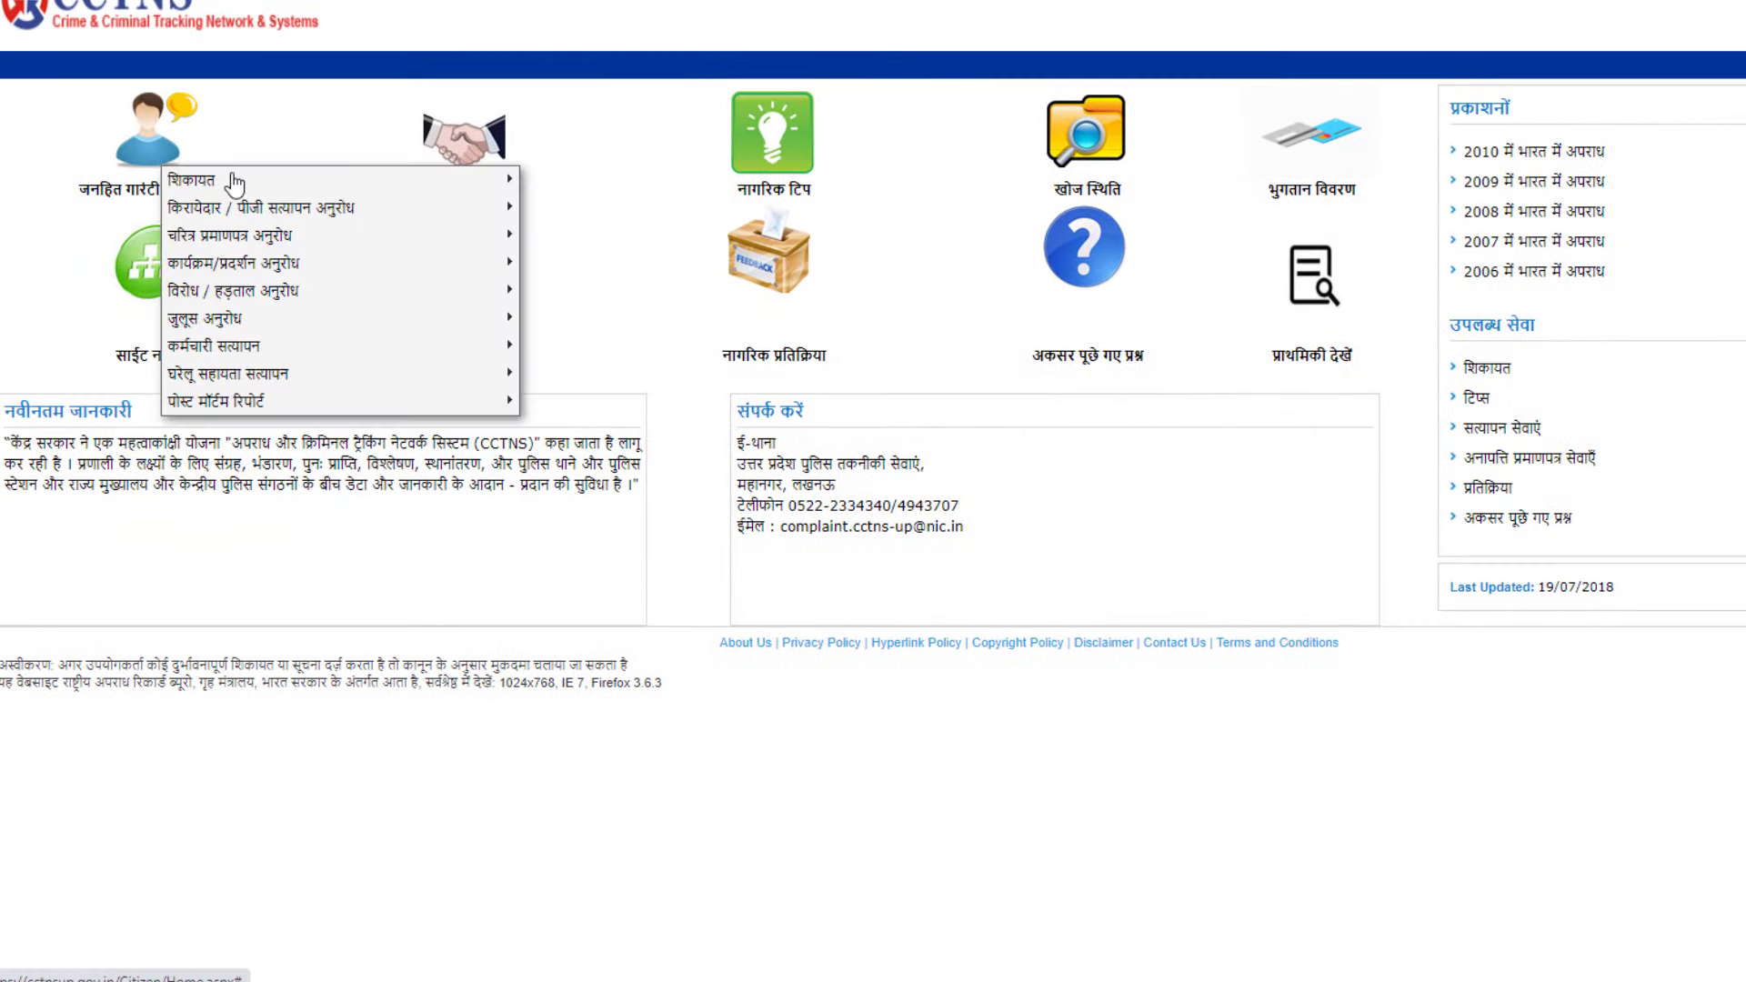
mouse_move(222, 206)
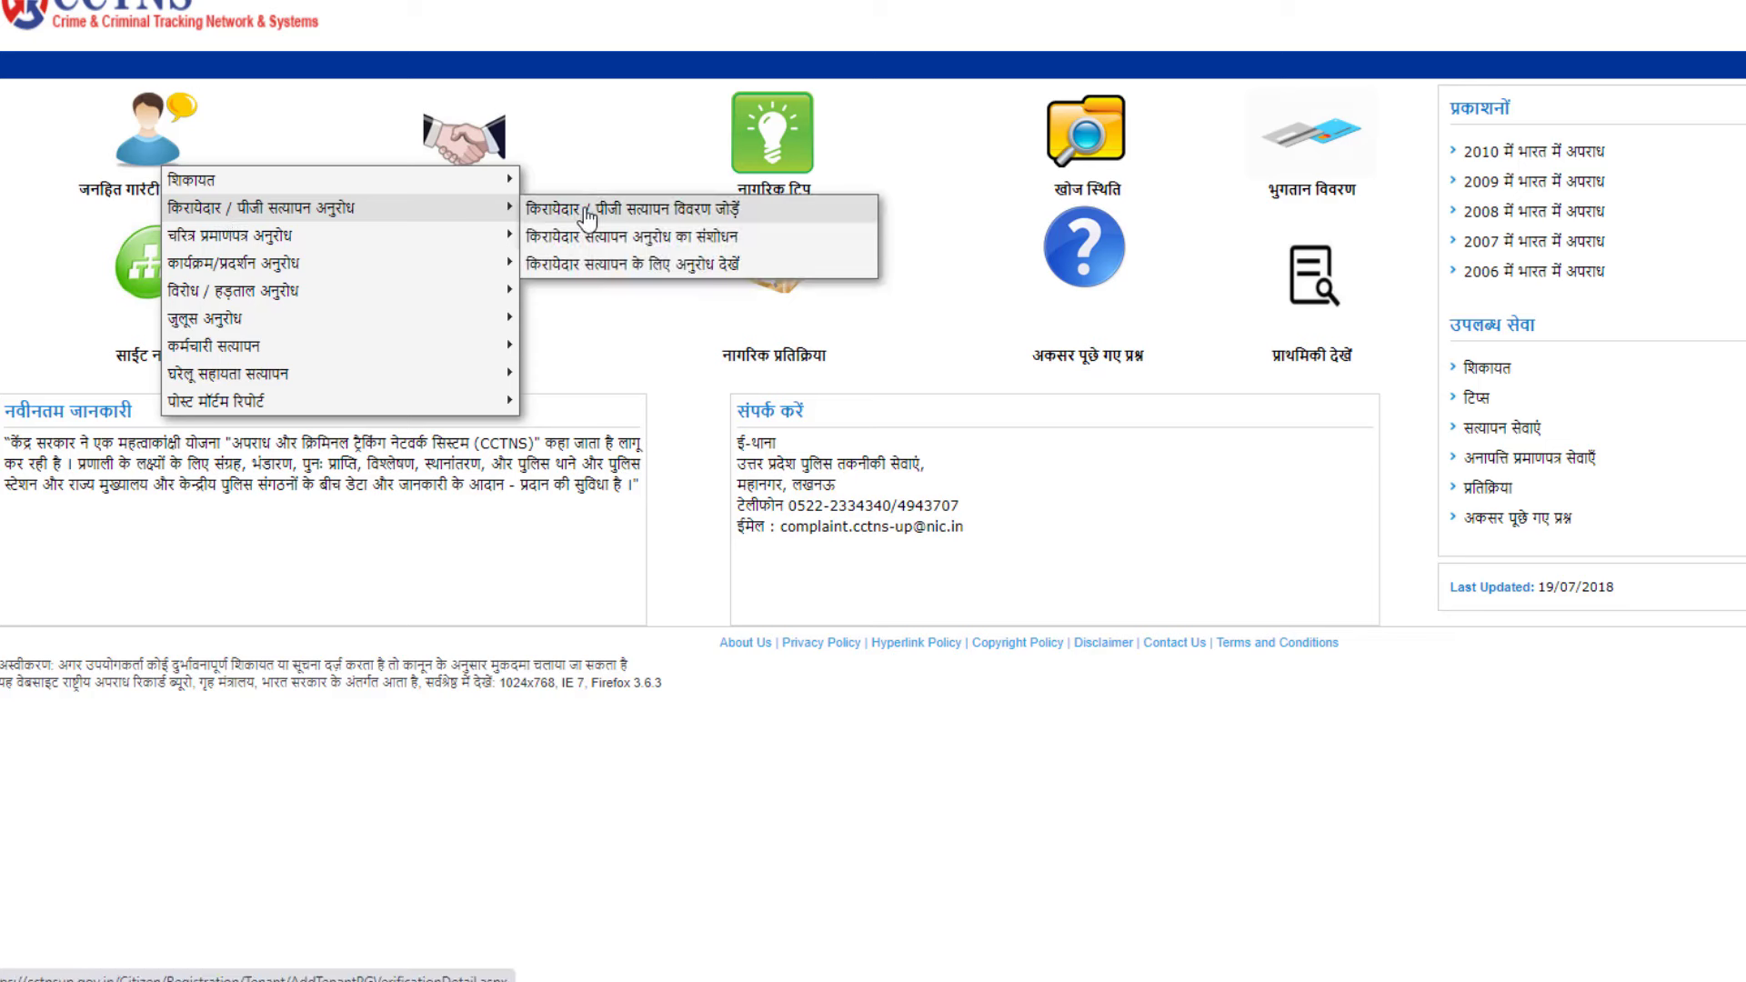
left_click(671, 212)
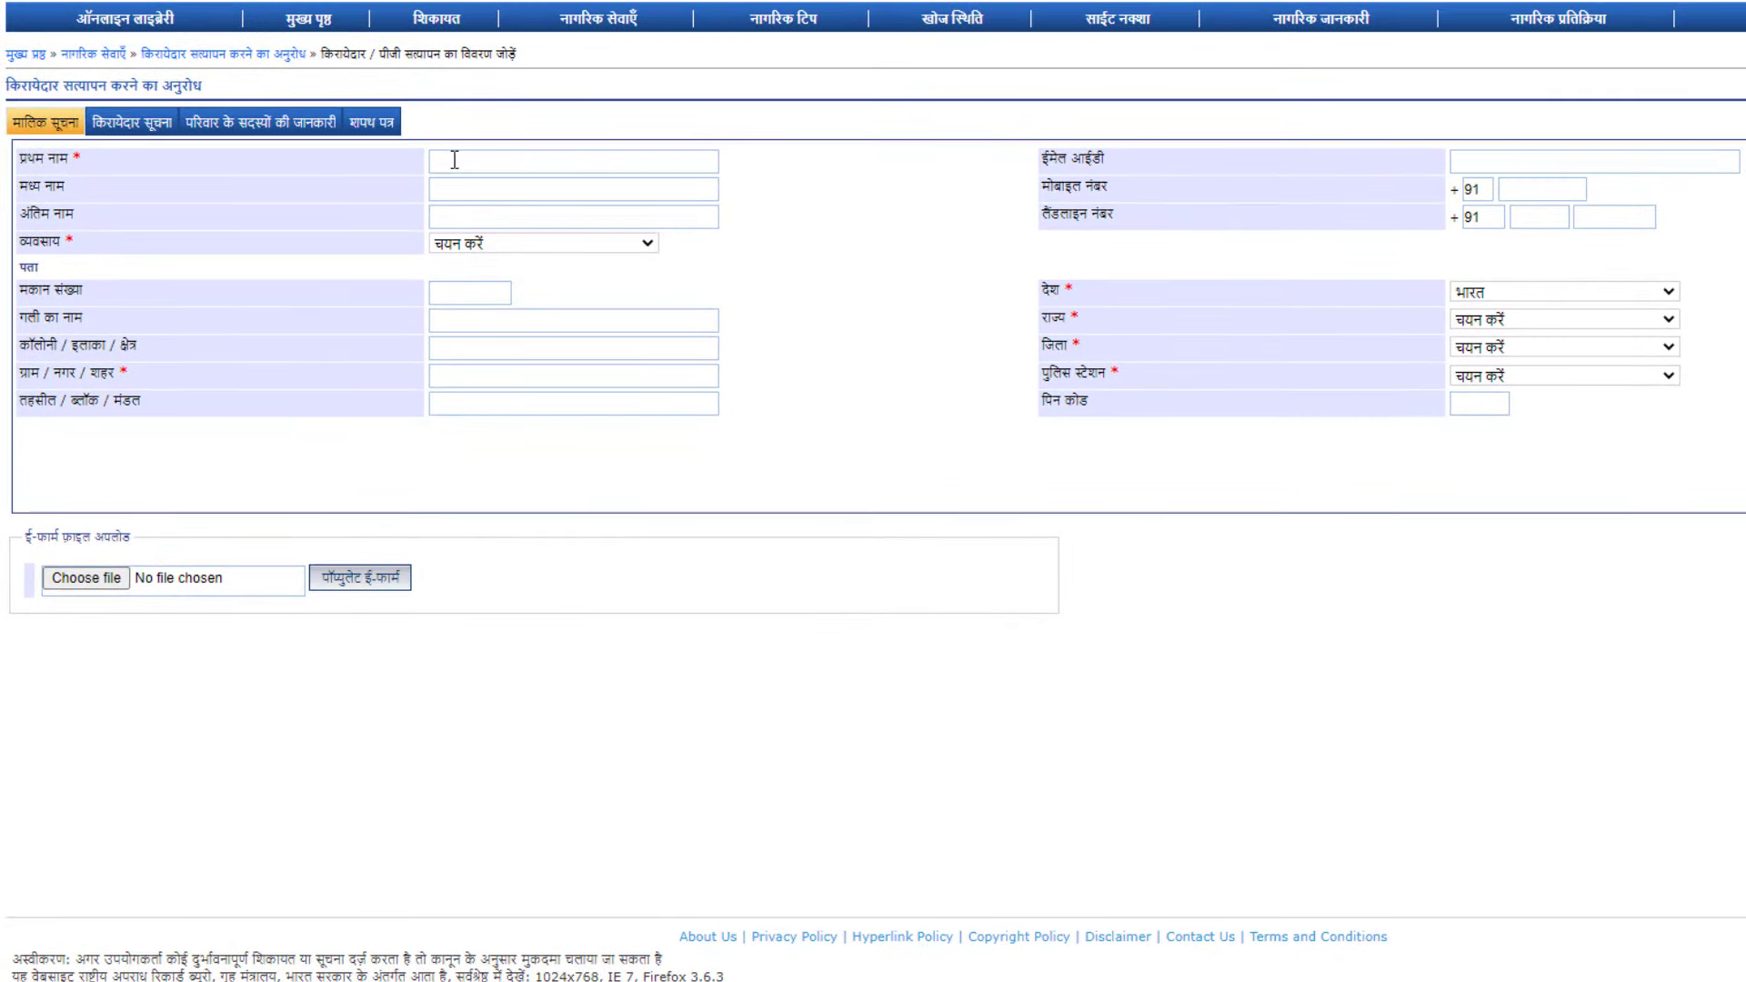
- Set the owner's occupation to अध्यापक and go through the owner's name and address fields, leaving them blank
left_click(454, 160)
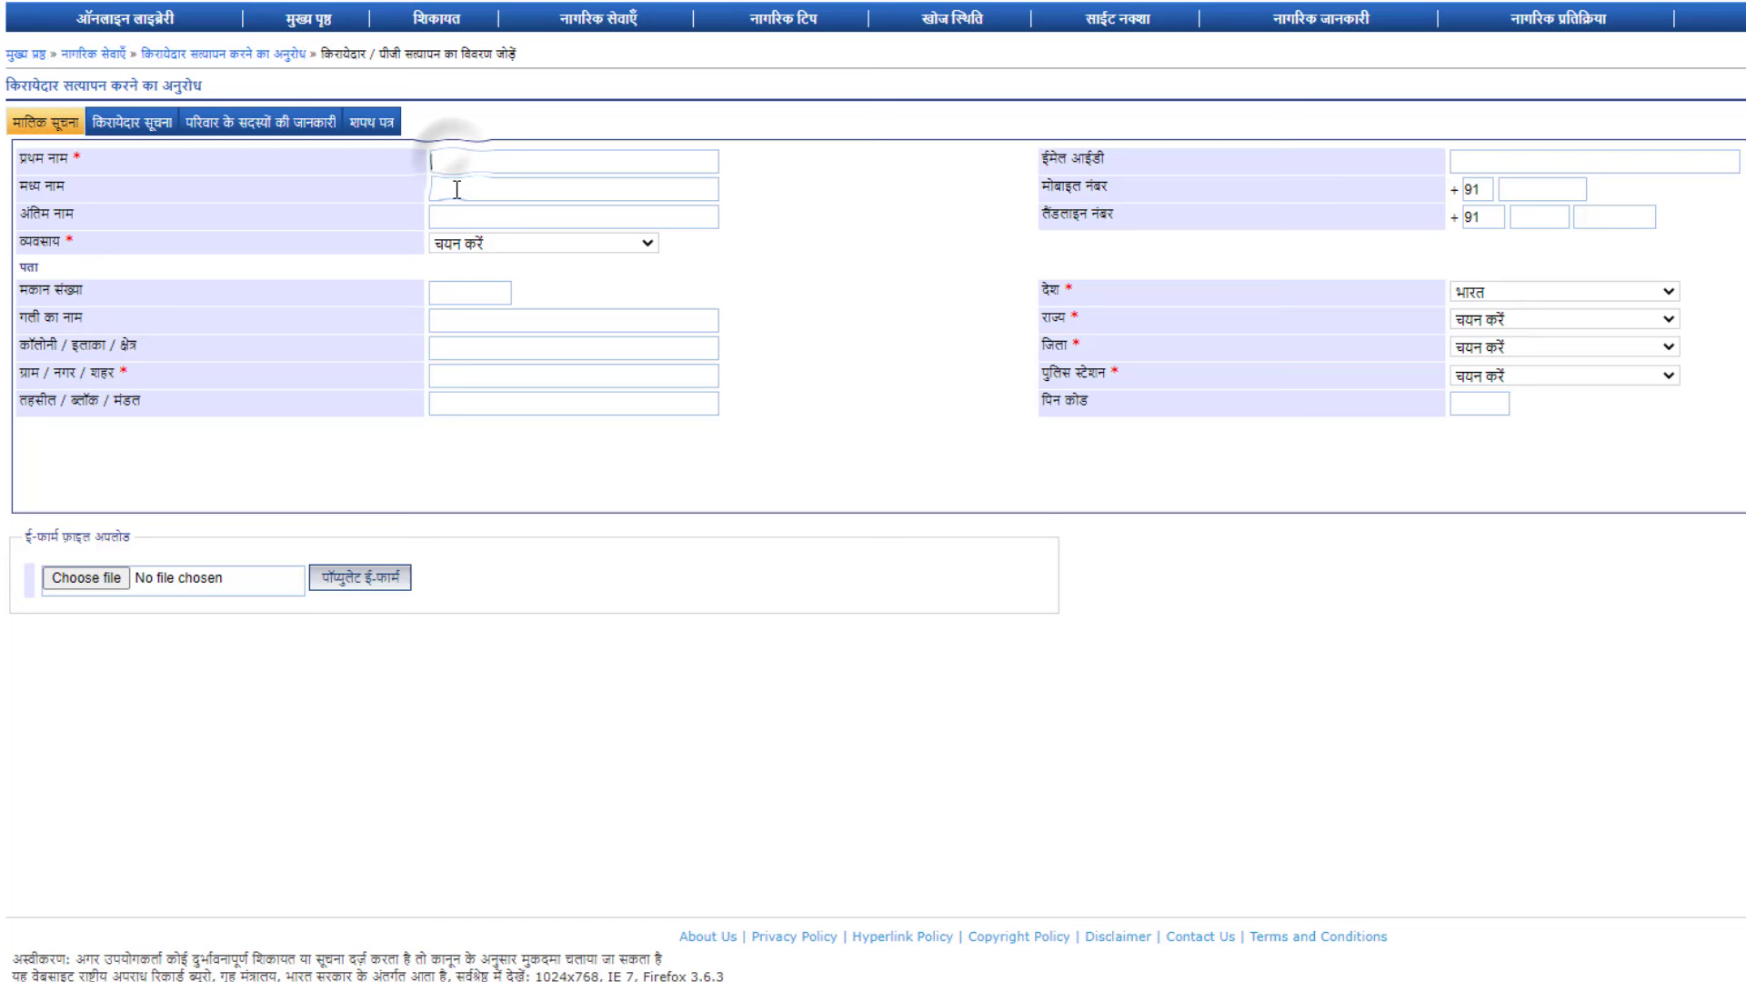
left_click(498, 246)
left_click(504, 361)
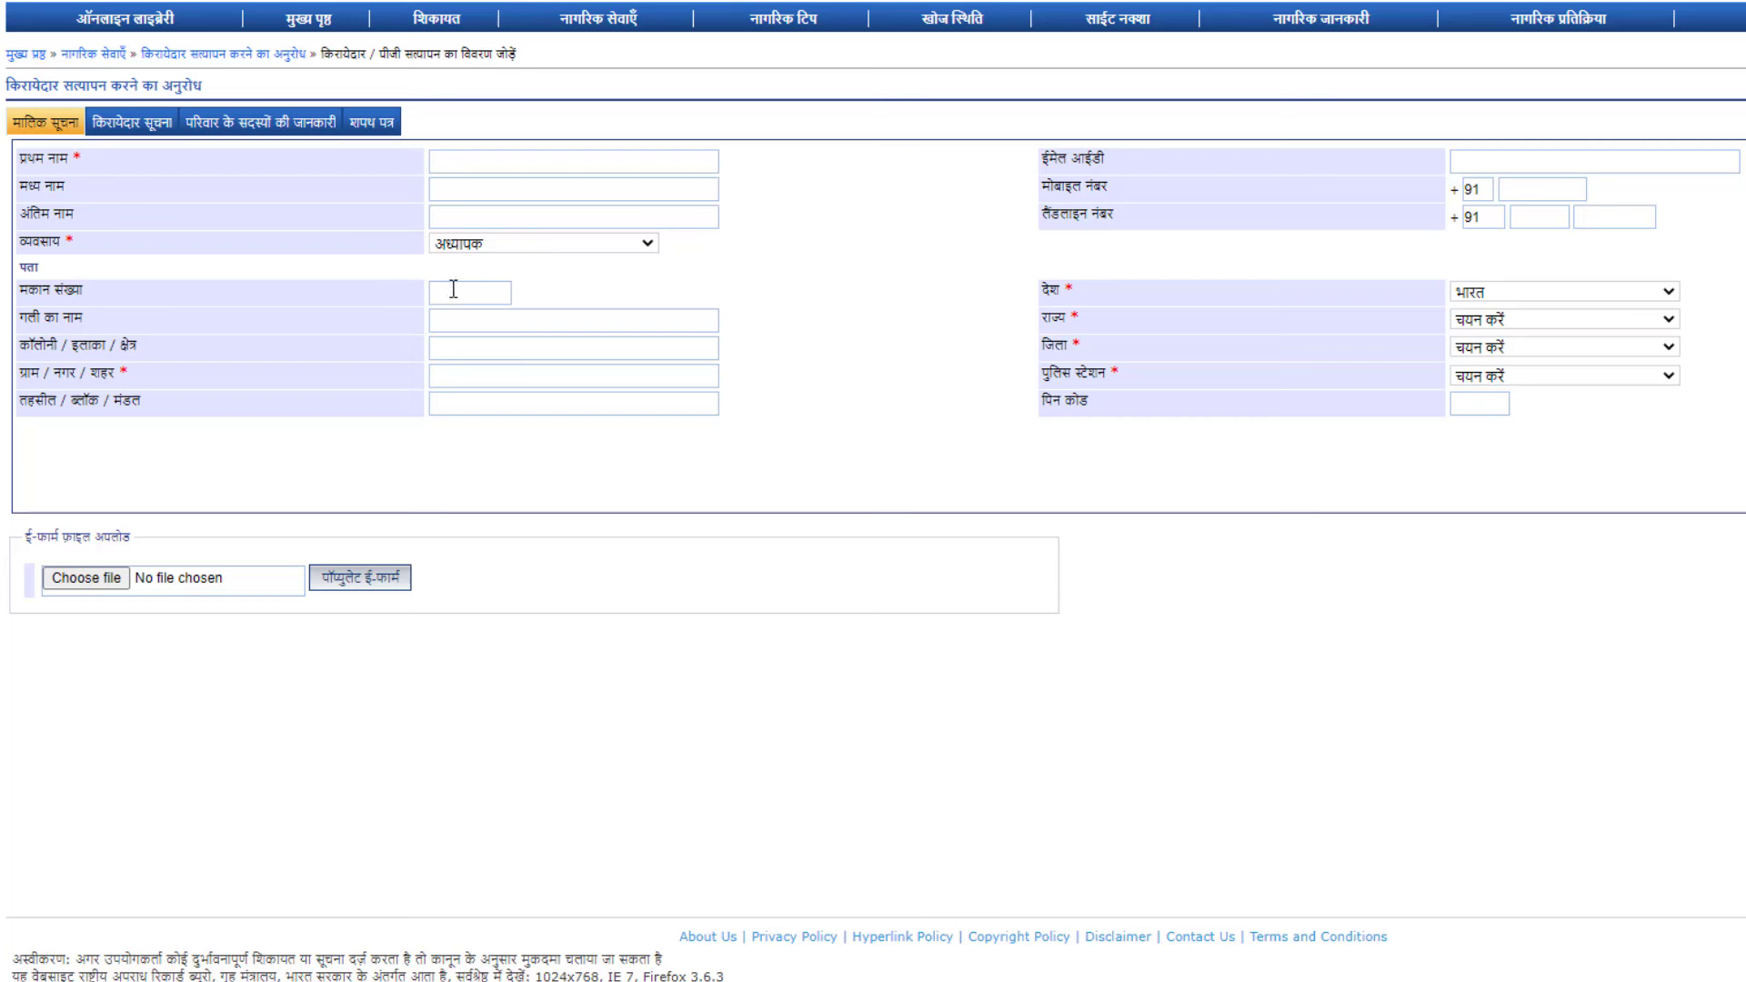
left_click(465, 320)
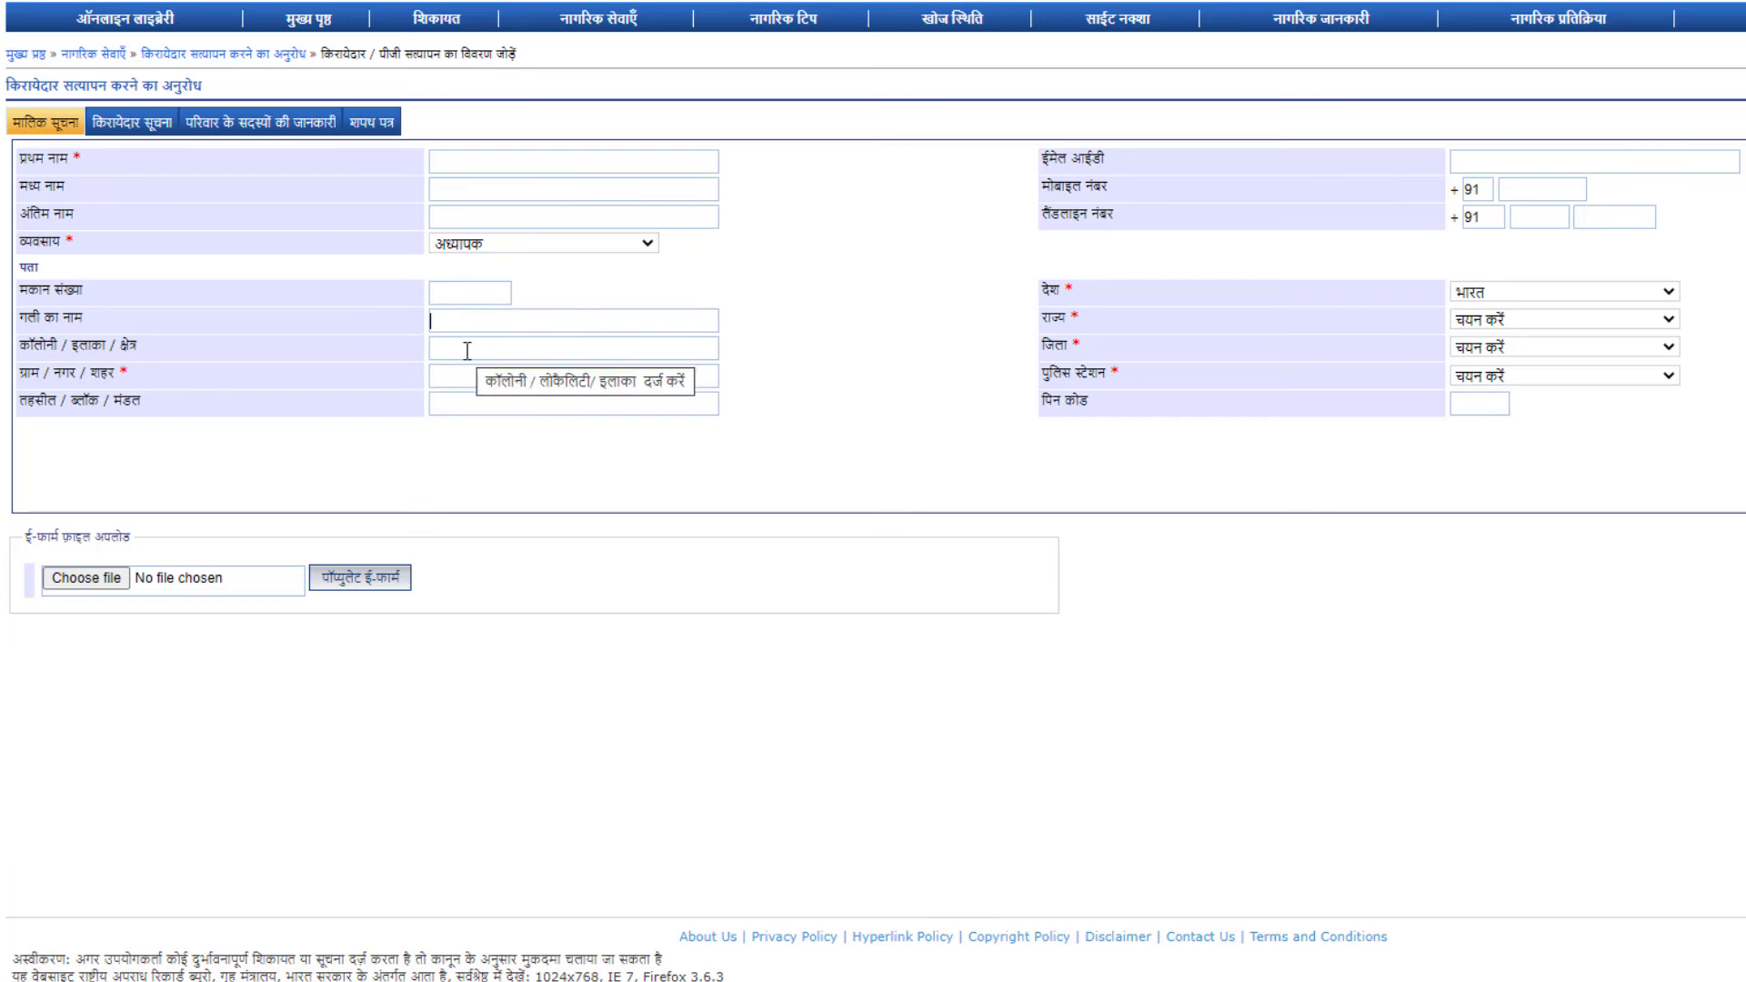
left_click(456, 377)
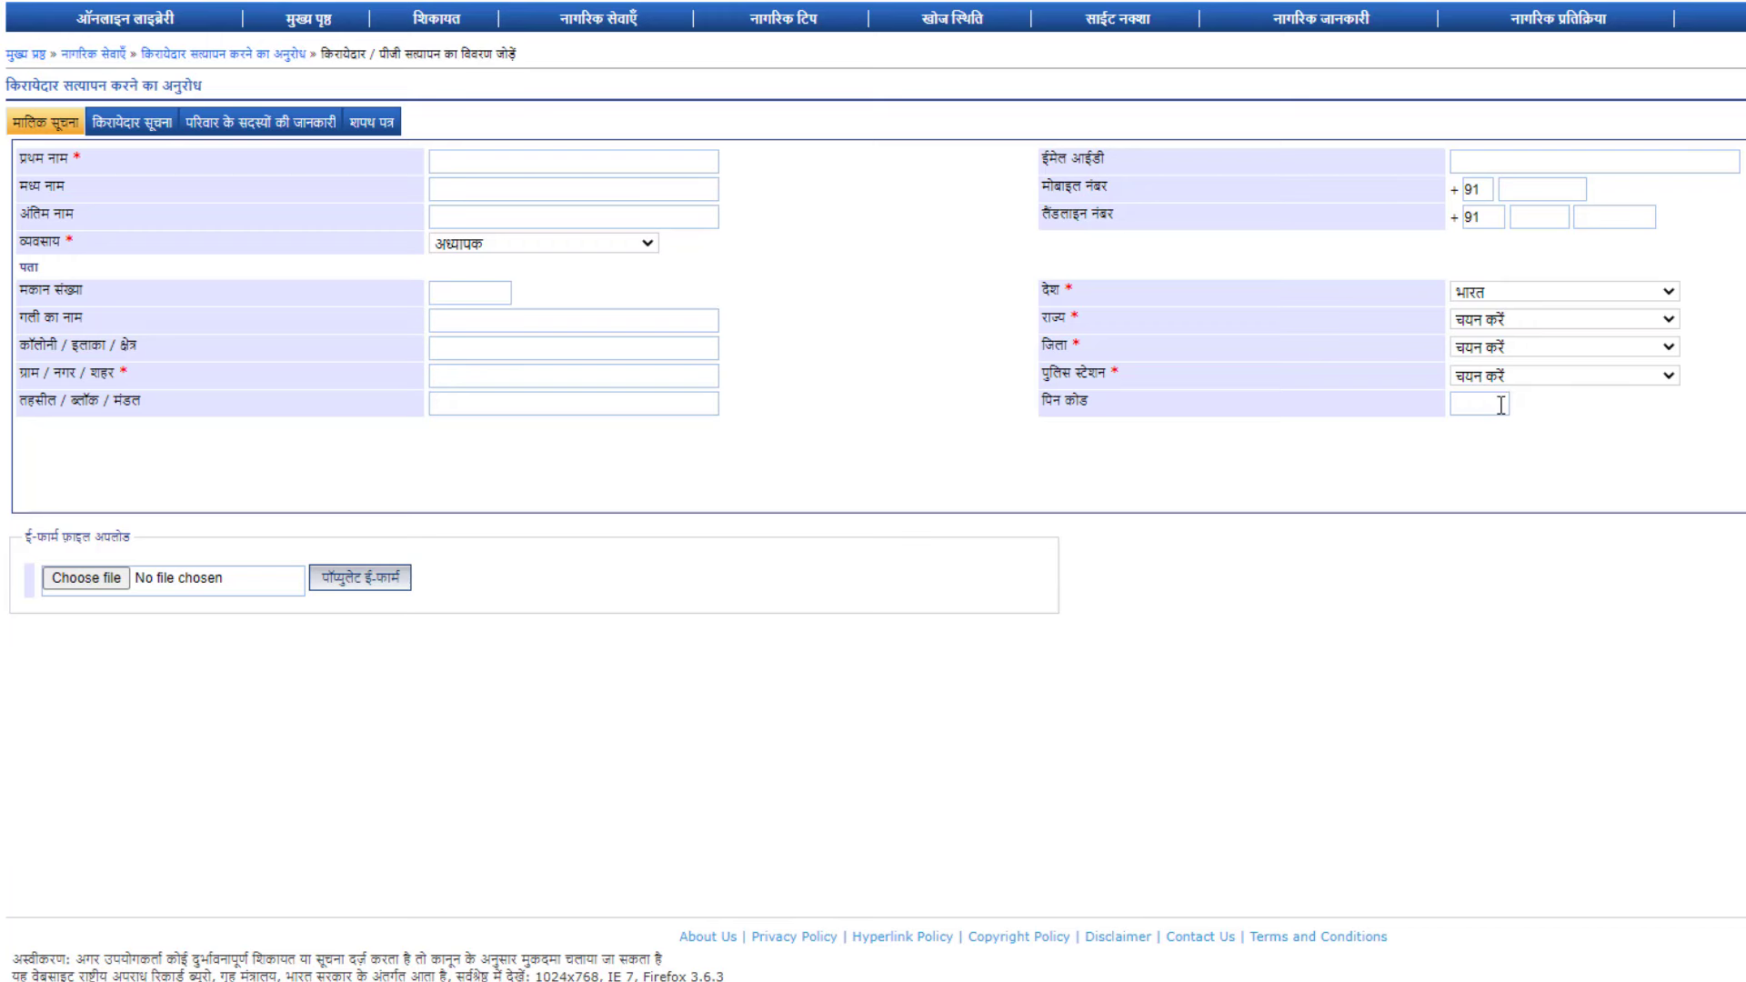
- In the tenant's personal information, set the purpose of tenancy to रिहायशी and the relation type to पिता
left_click(142, 131)
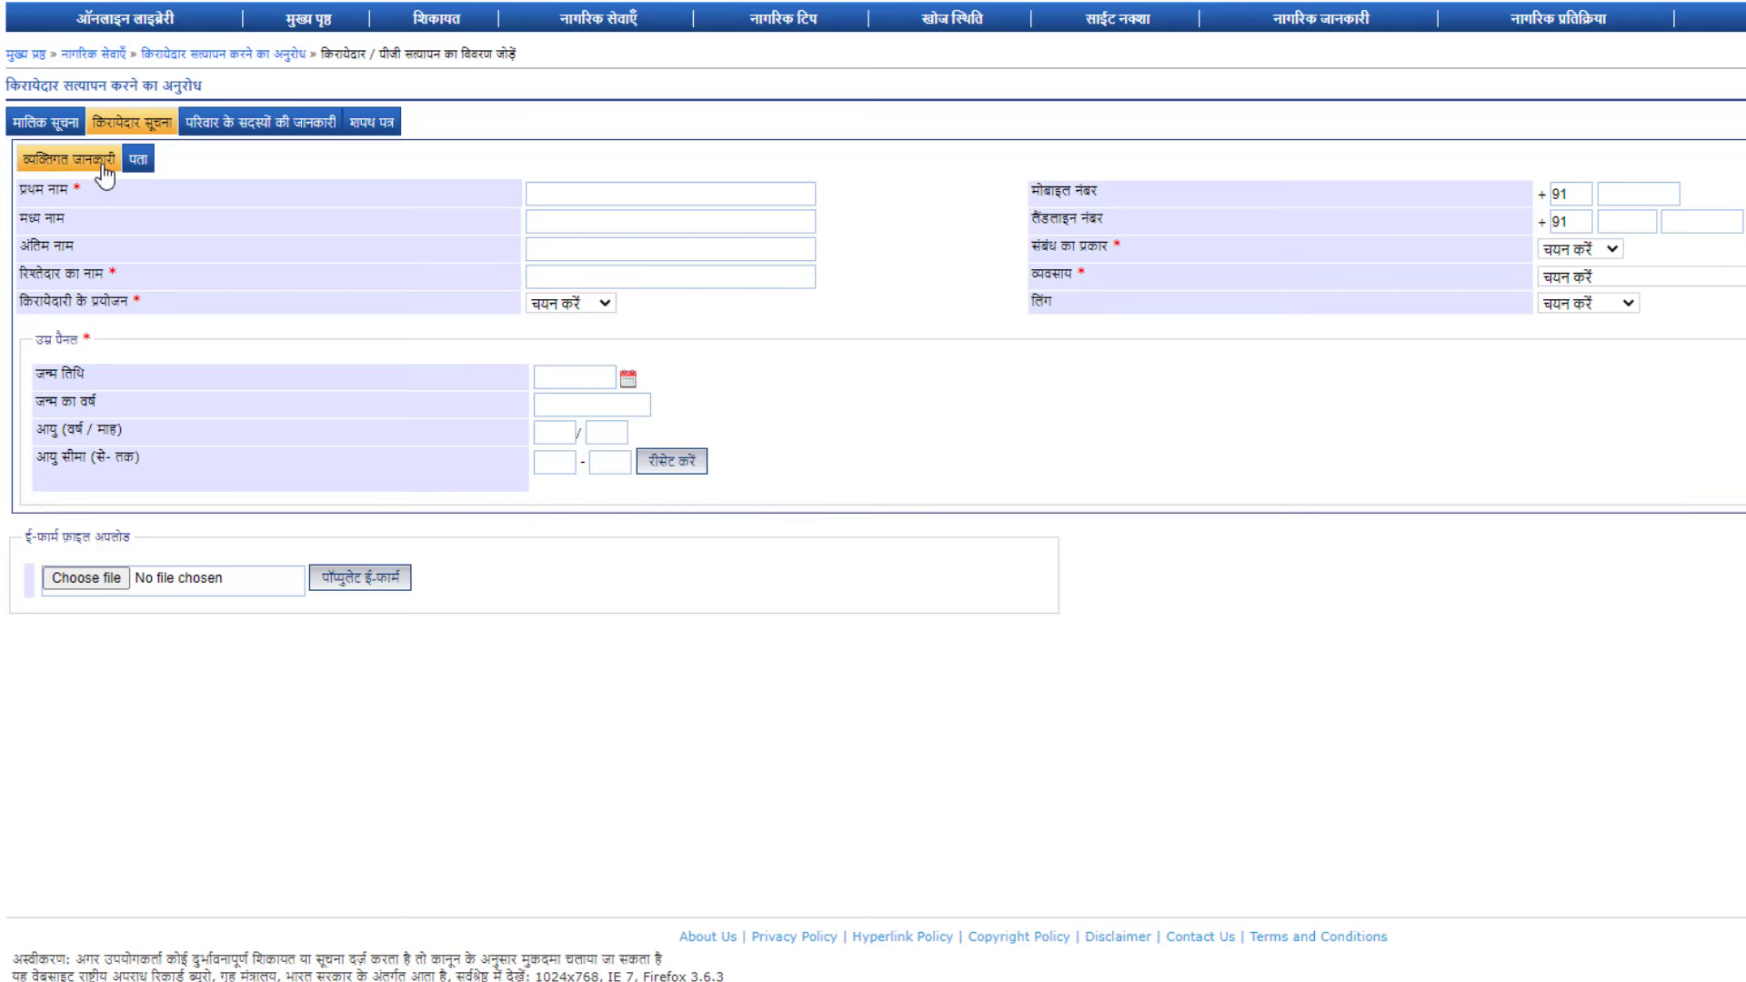
left_click(573, 303)
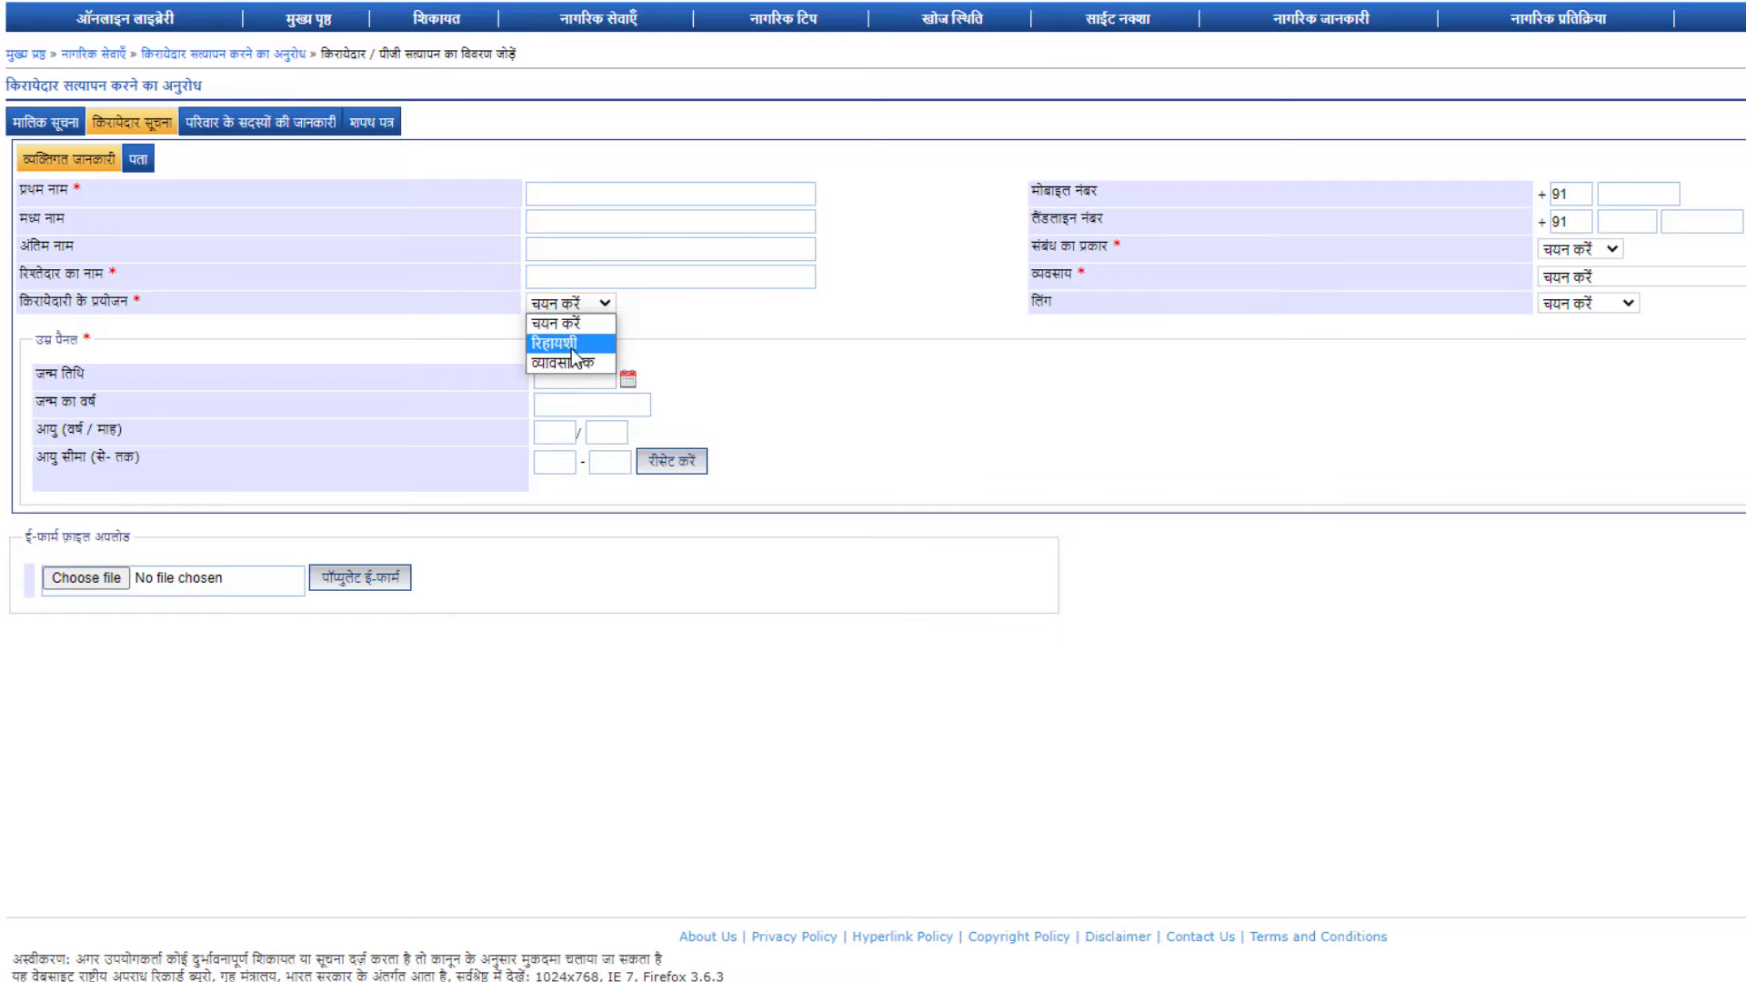
left_click(570, 344)
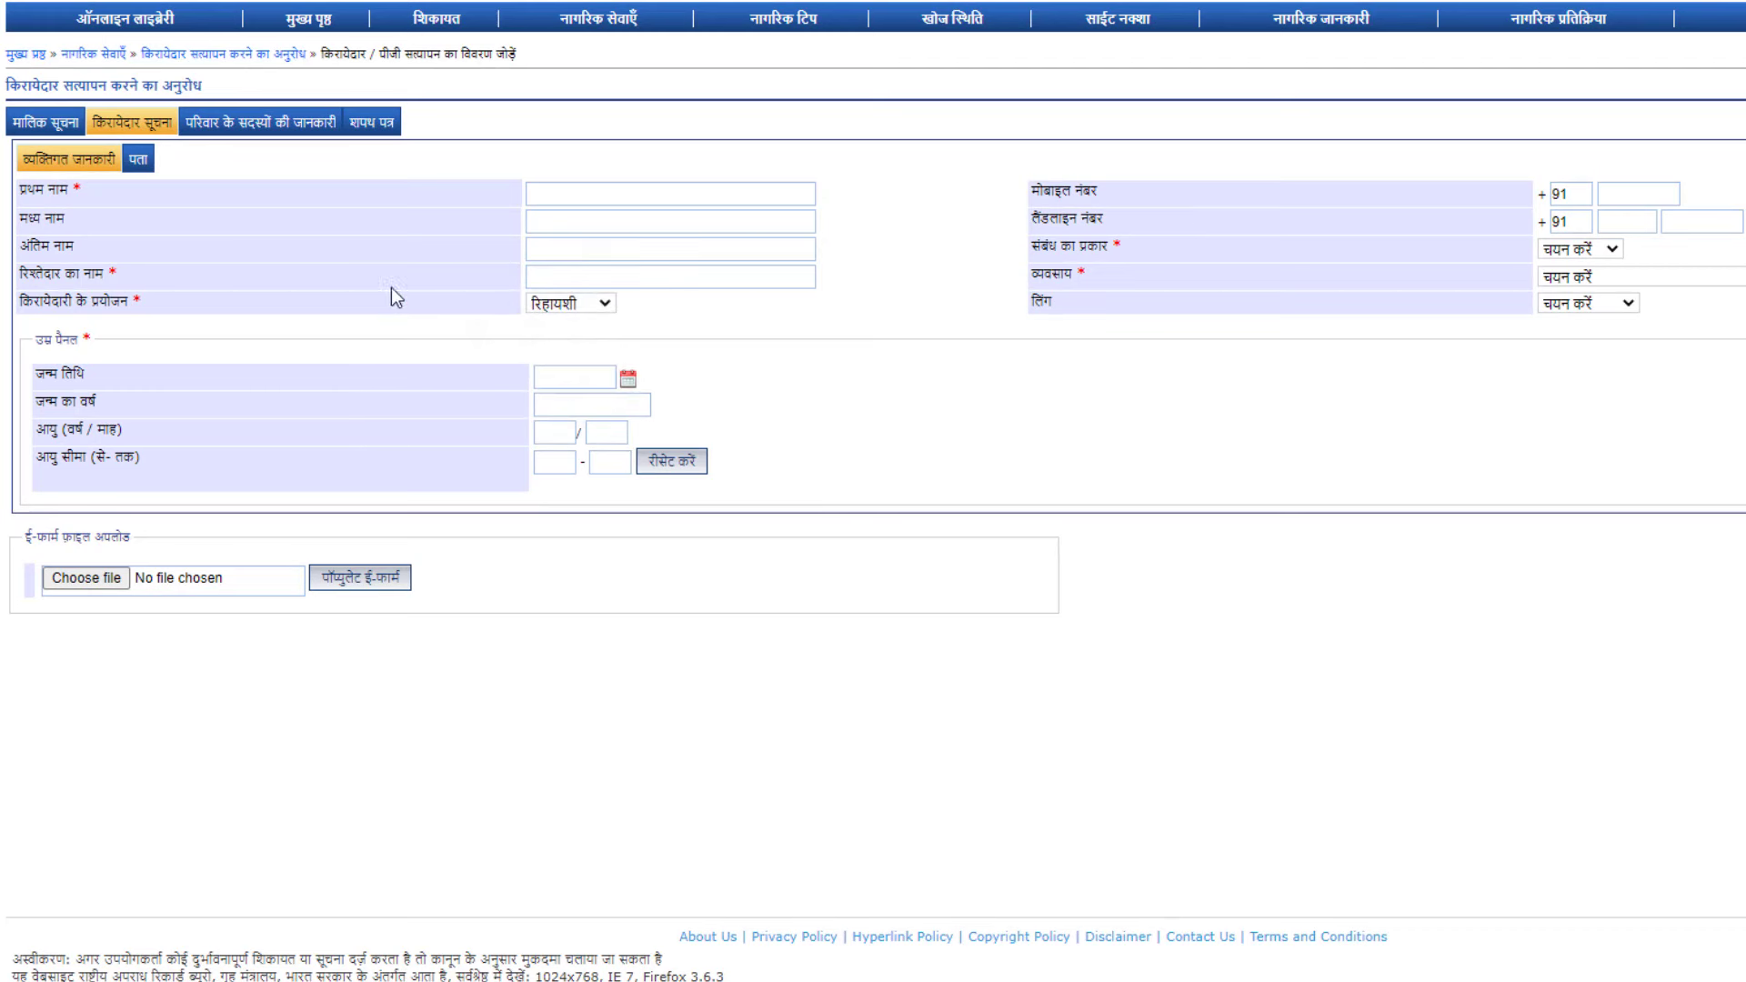
left_click(571, 278)
left_click(1585, 254)
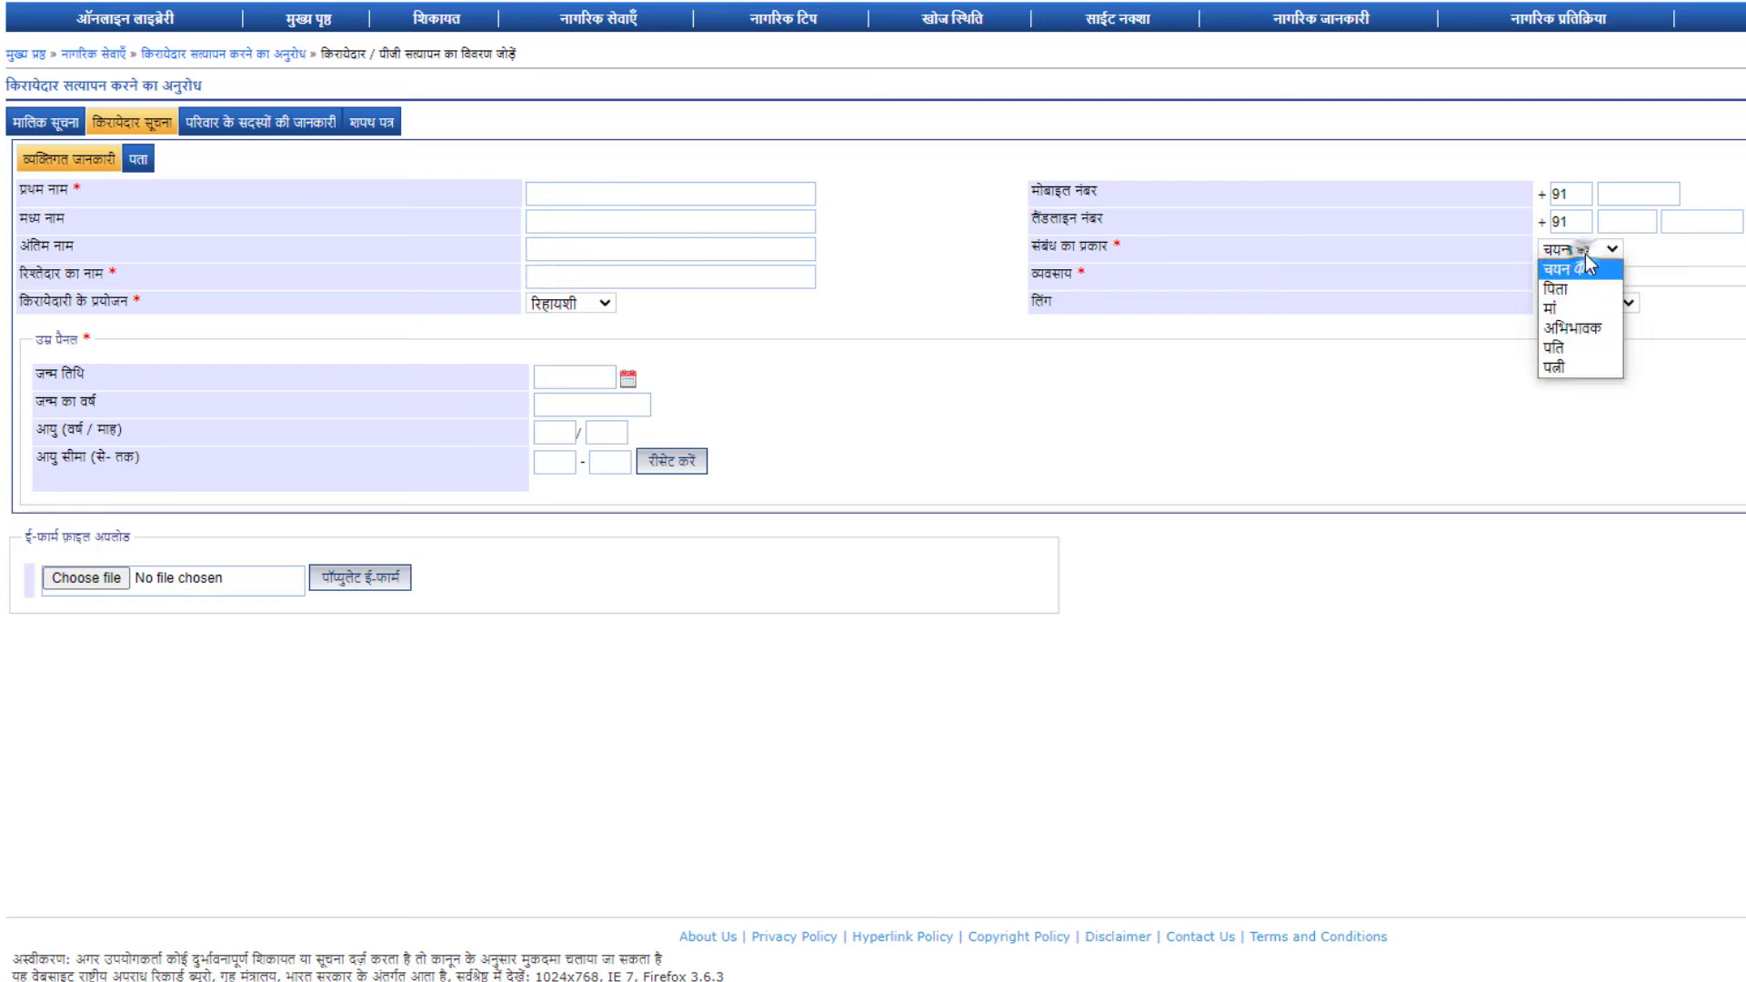
left_click(1567, 289)
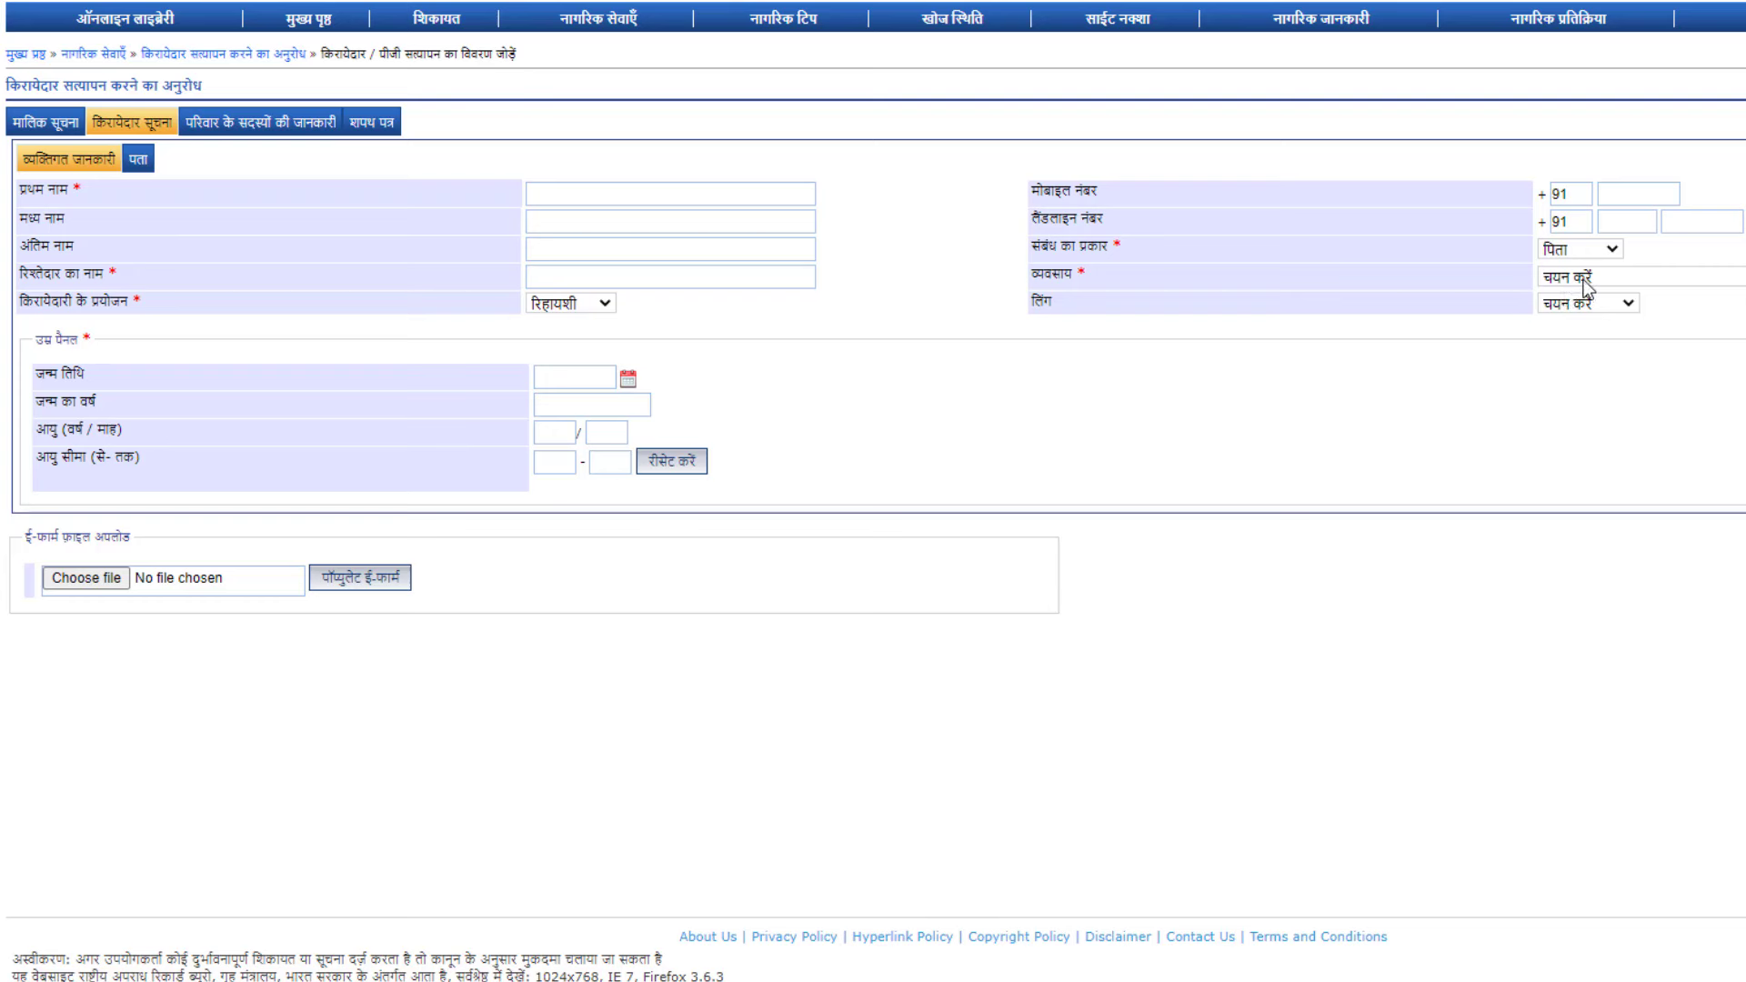
- Set the tenant's occupation to एजेंट / अभिकर्ता and gender to पुरुष, and pick a date of birth from the calendar
left_click(1587, 289)
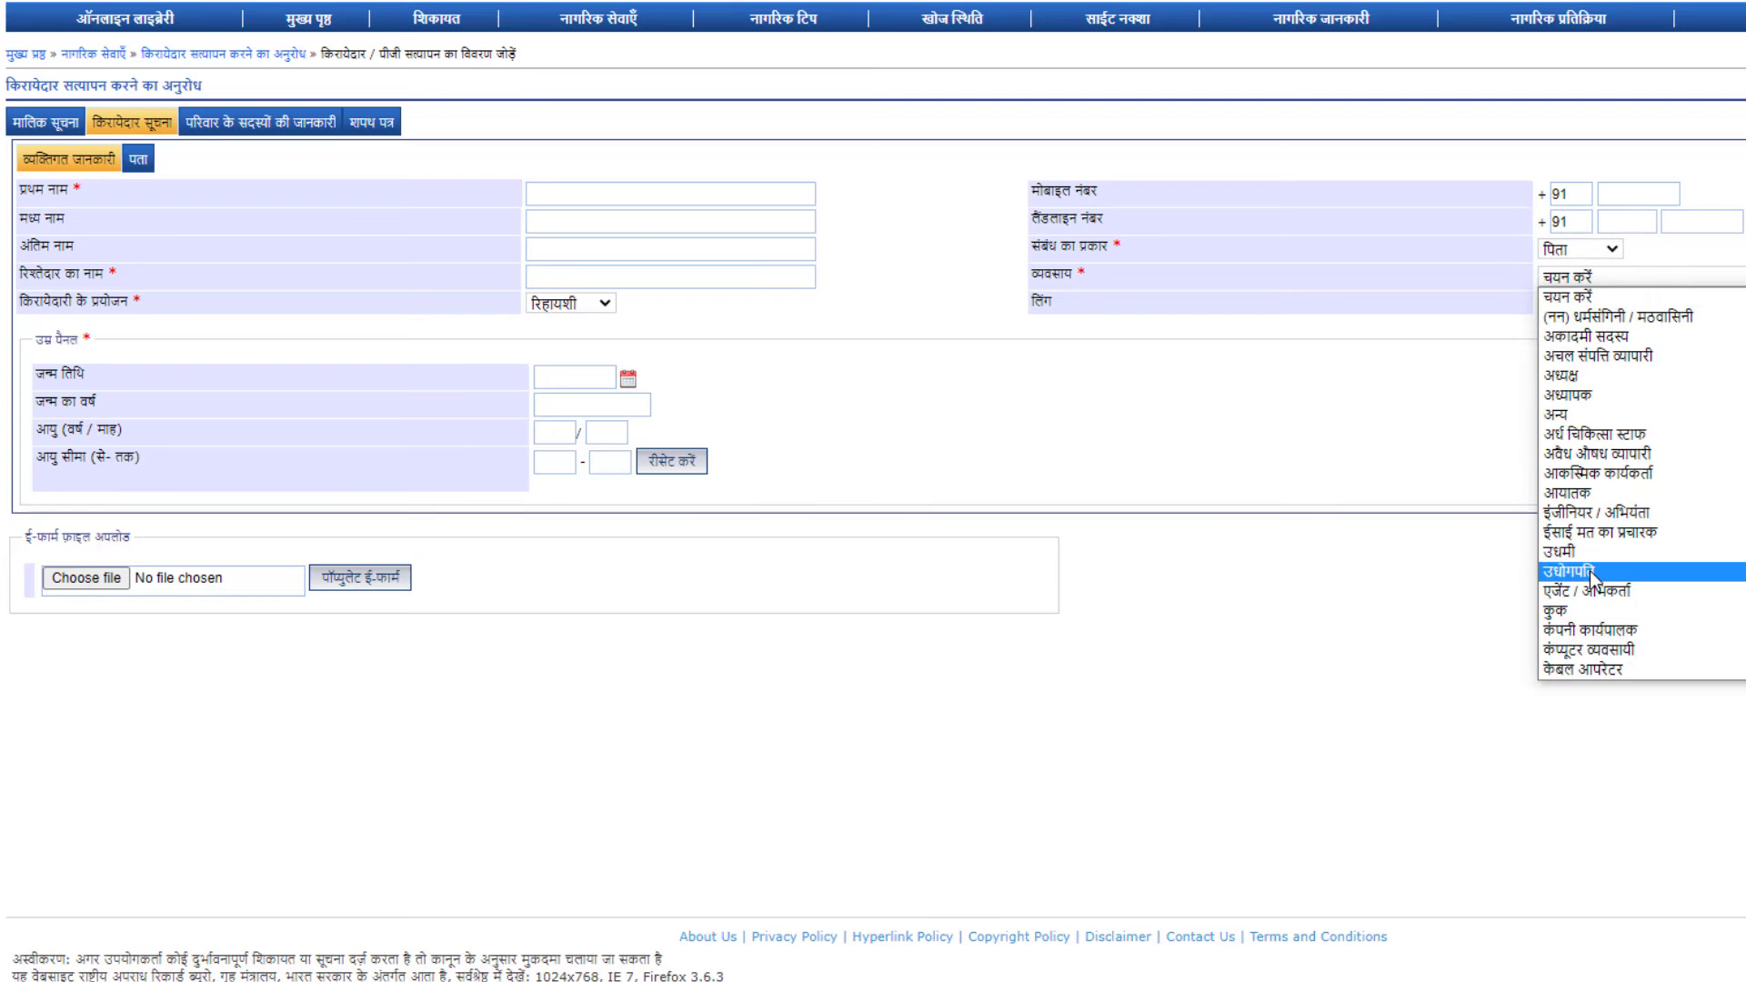
left_click(1609, 591)
left_click(1589, 303)
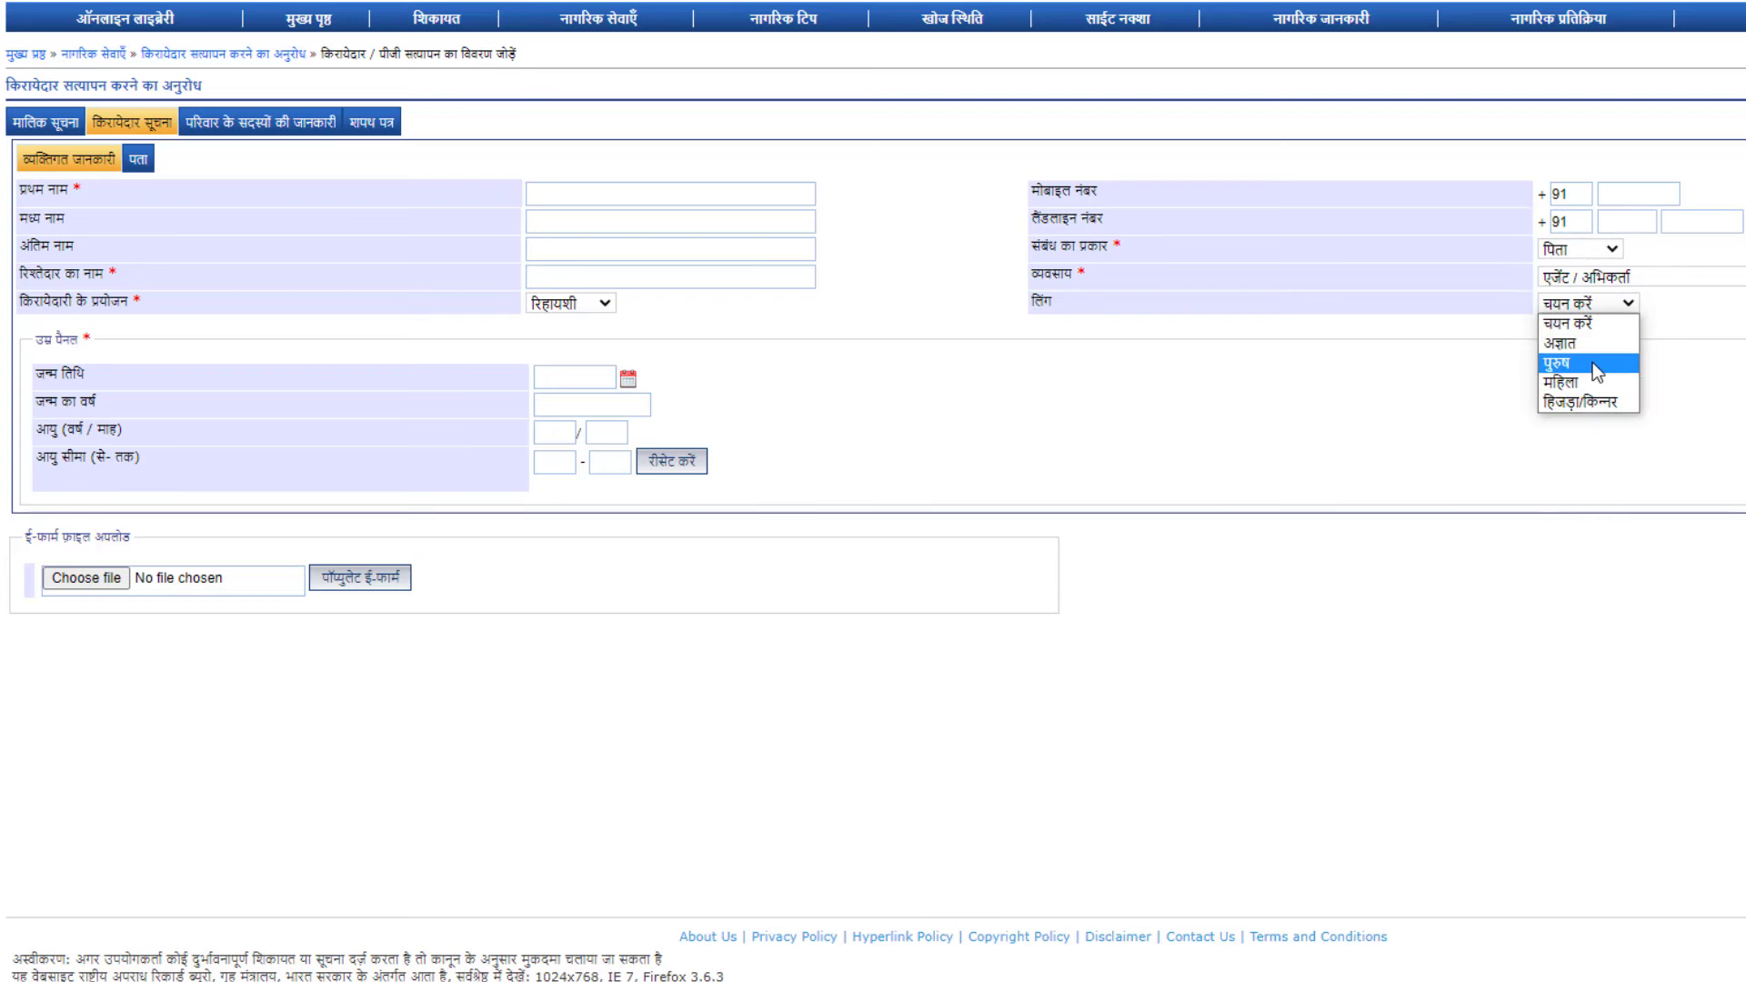
left_click(1593, 362)
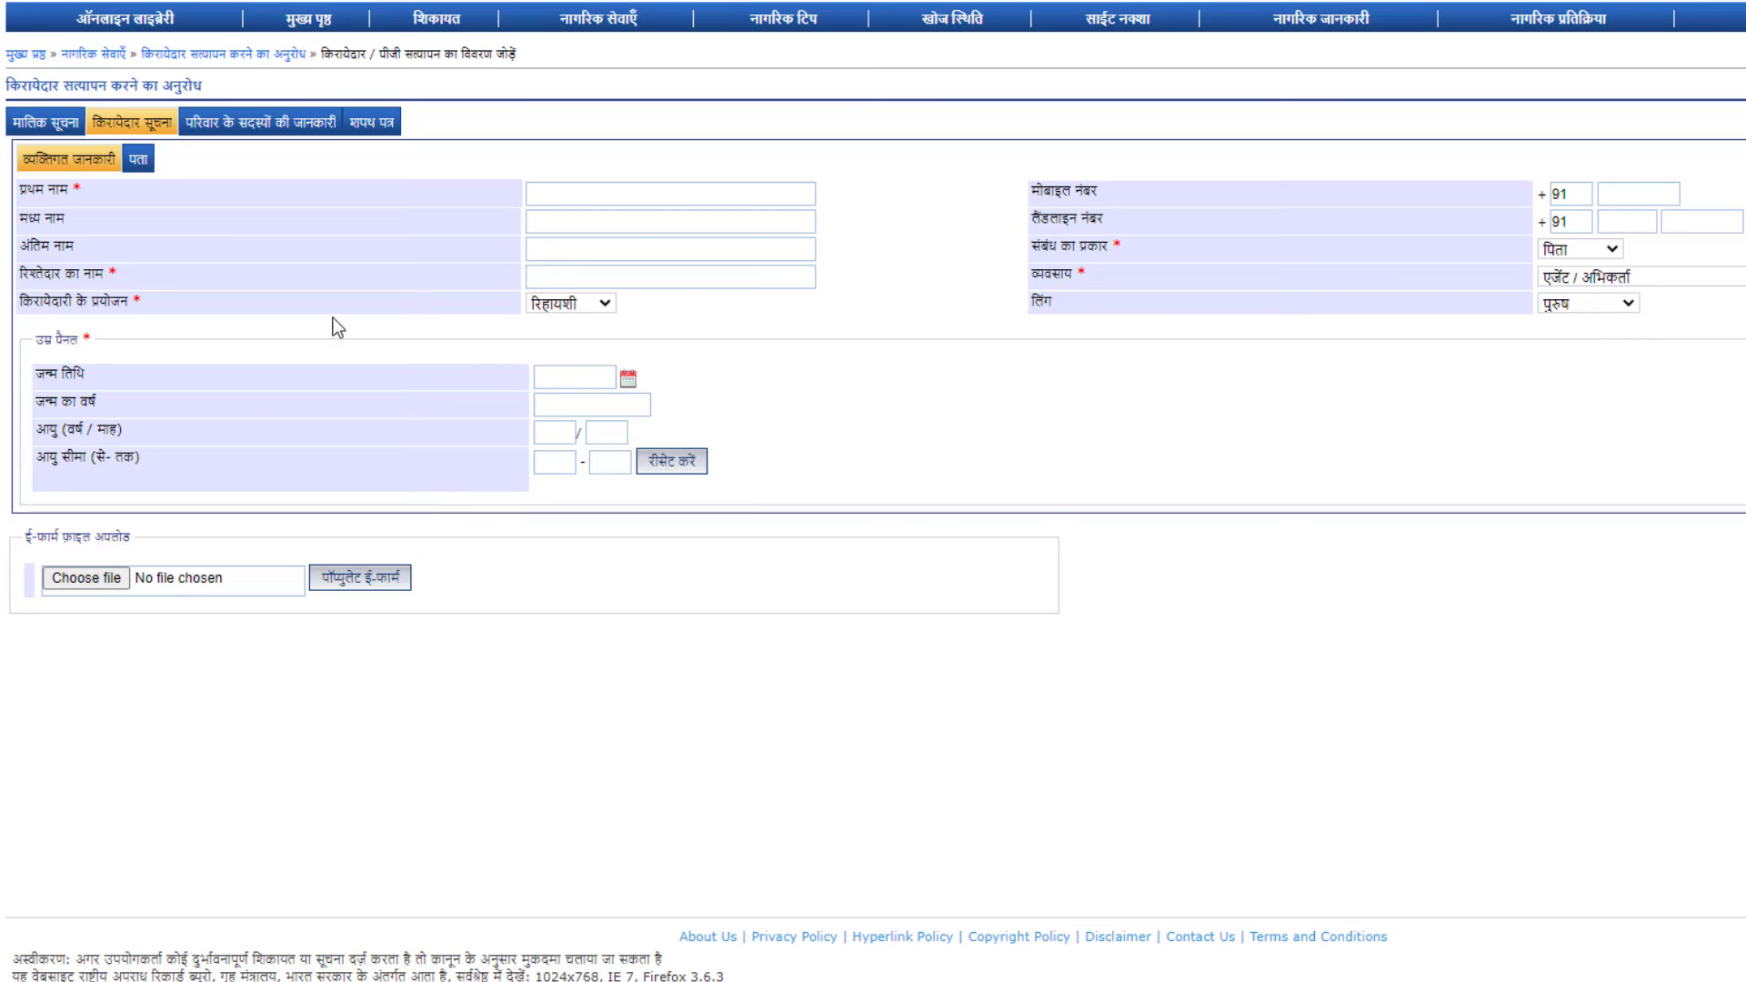
left_click(630, 380)
left_click(636, 403)
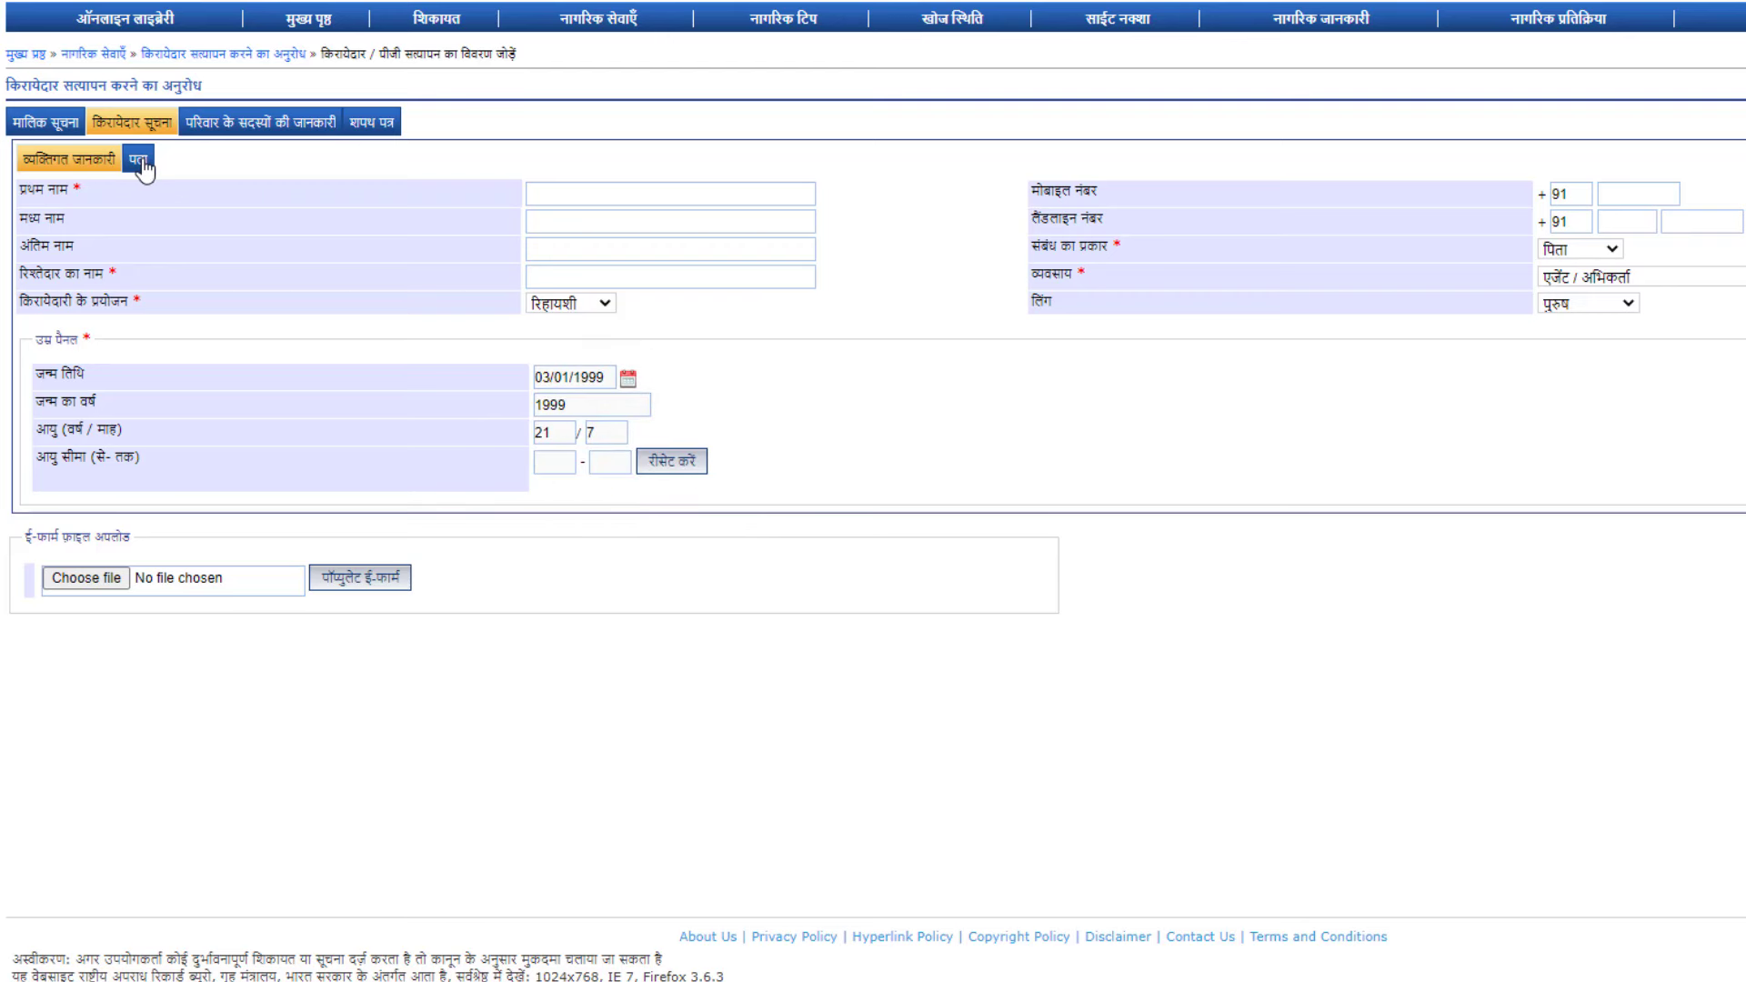
- Go through the tenant's current, previous and permanent address fields, leaving them blank
left_click(141, 161)
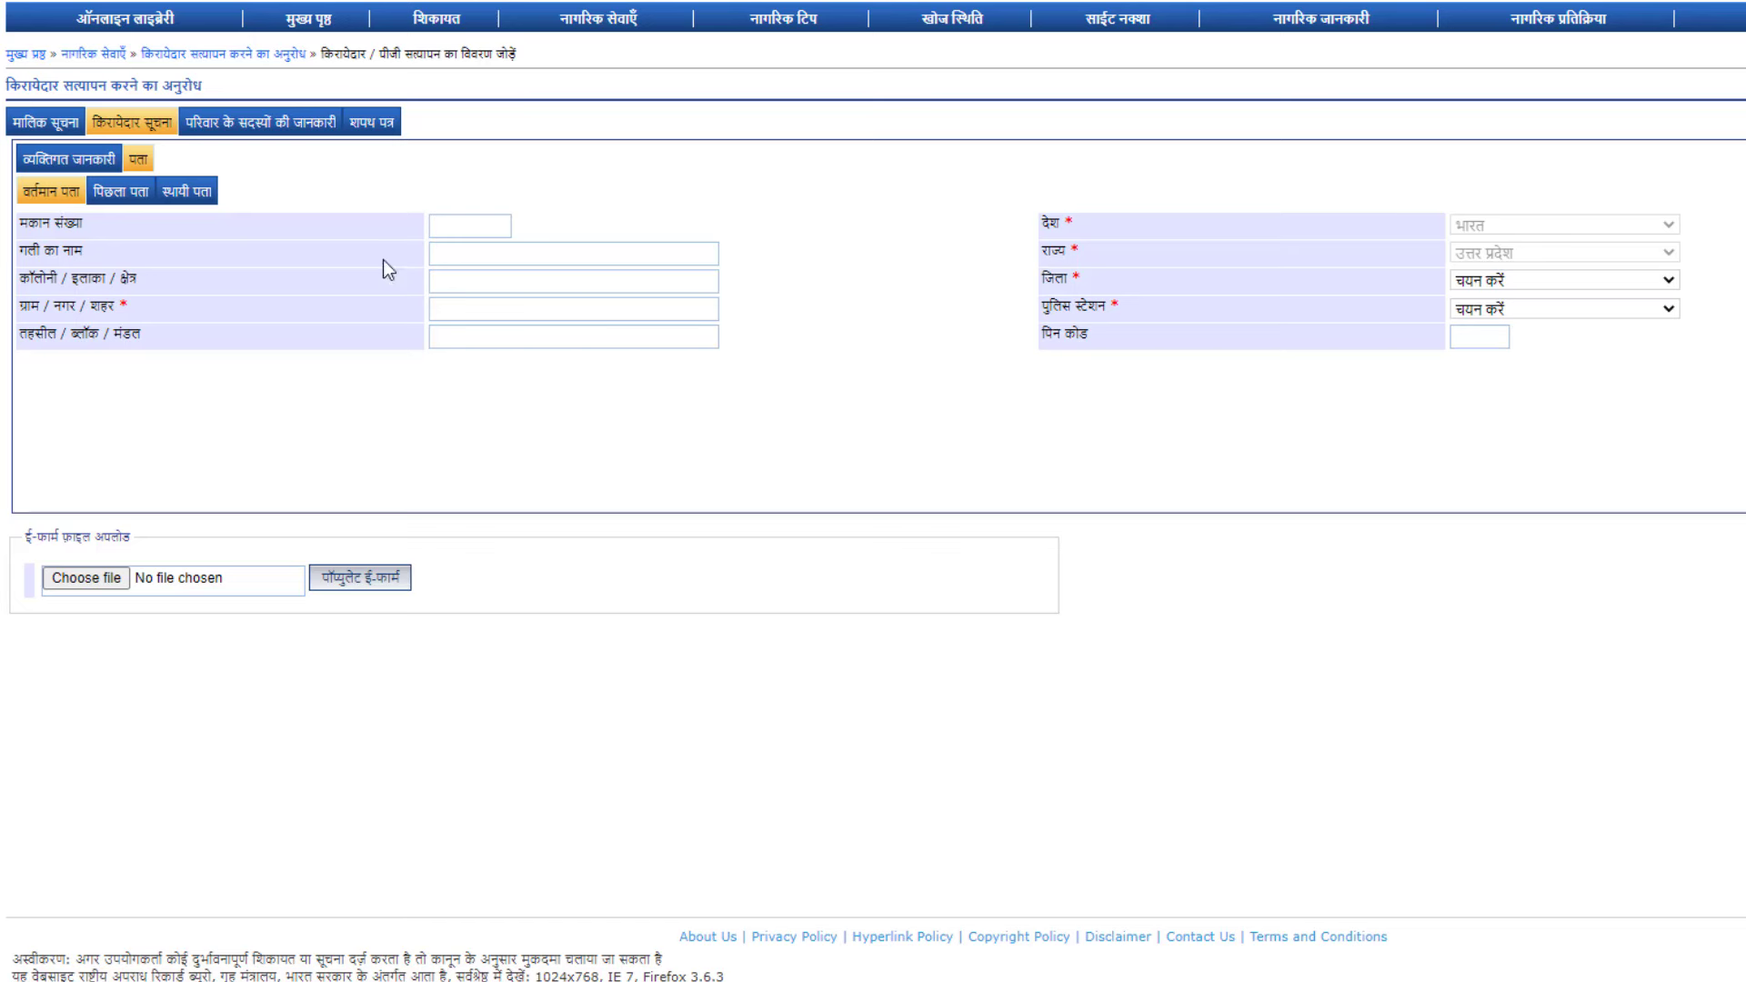
left_click(121, 191)
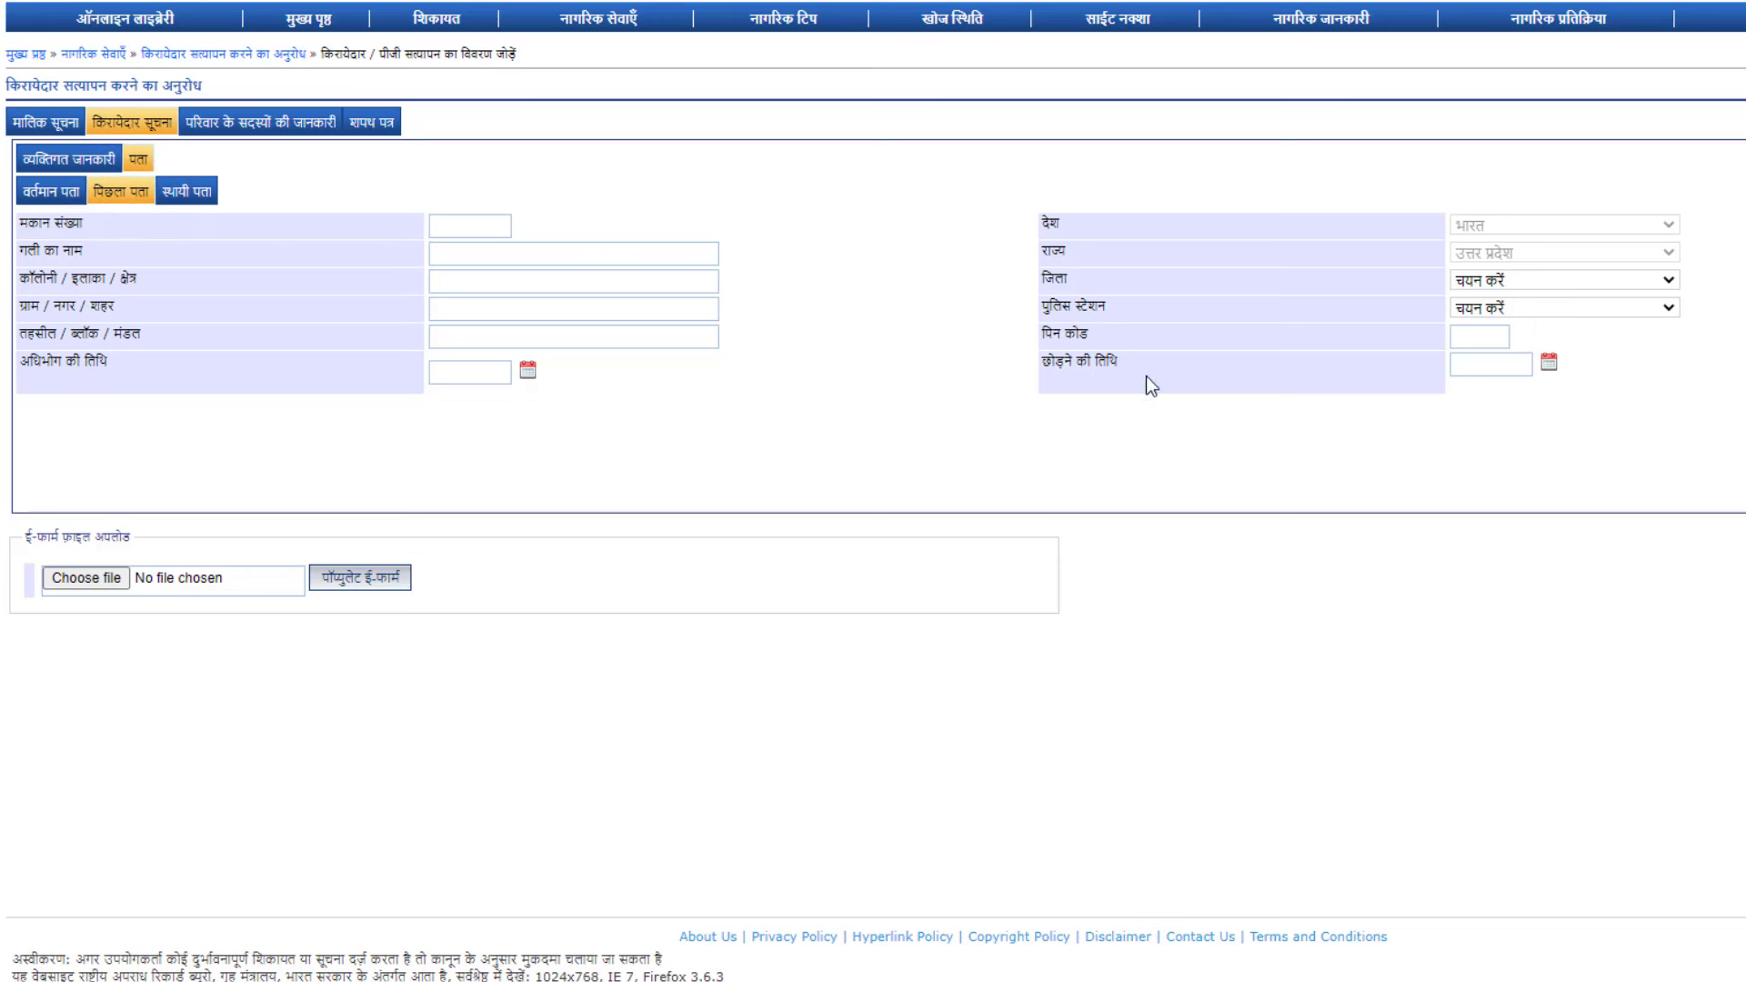
left_click(187, 192)
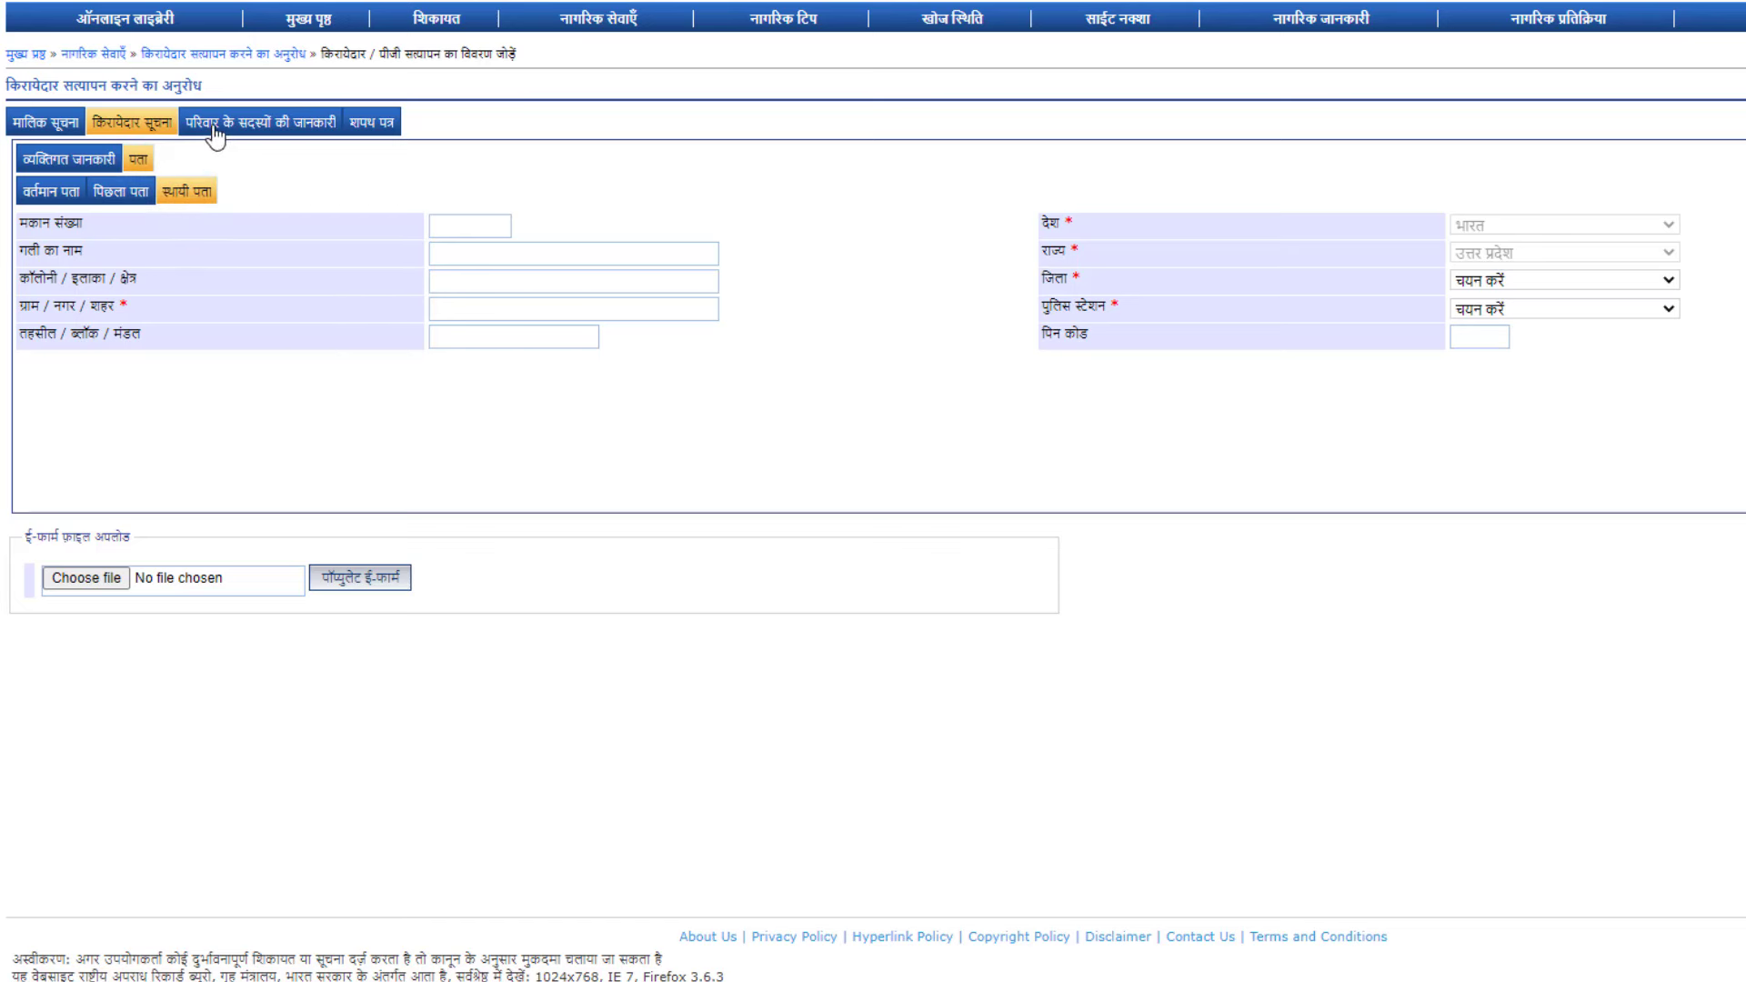
- In the family members' information, choose आधार कार्ड (भा वि प प्रा) as the address verification document
left_click(251, 128)
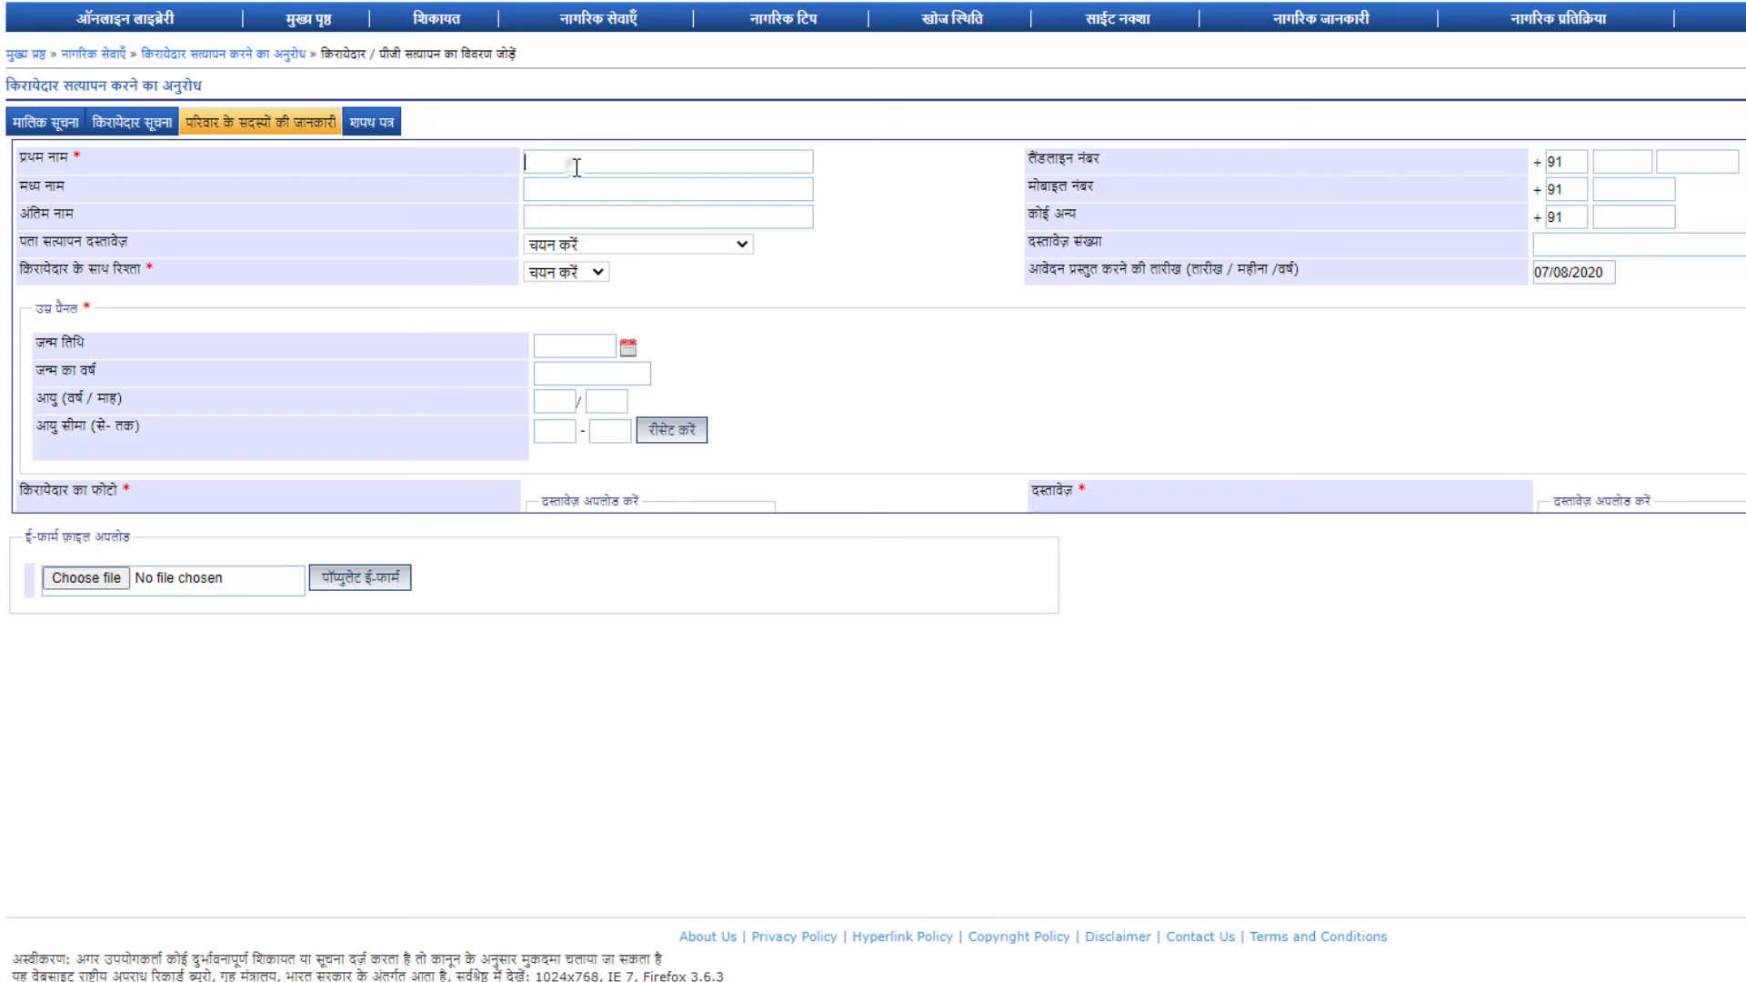
left_click(569, 218)
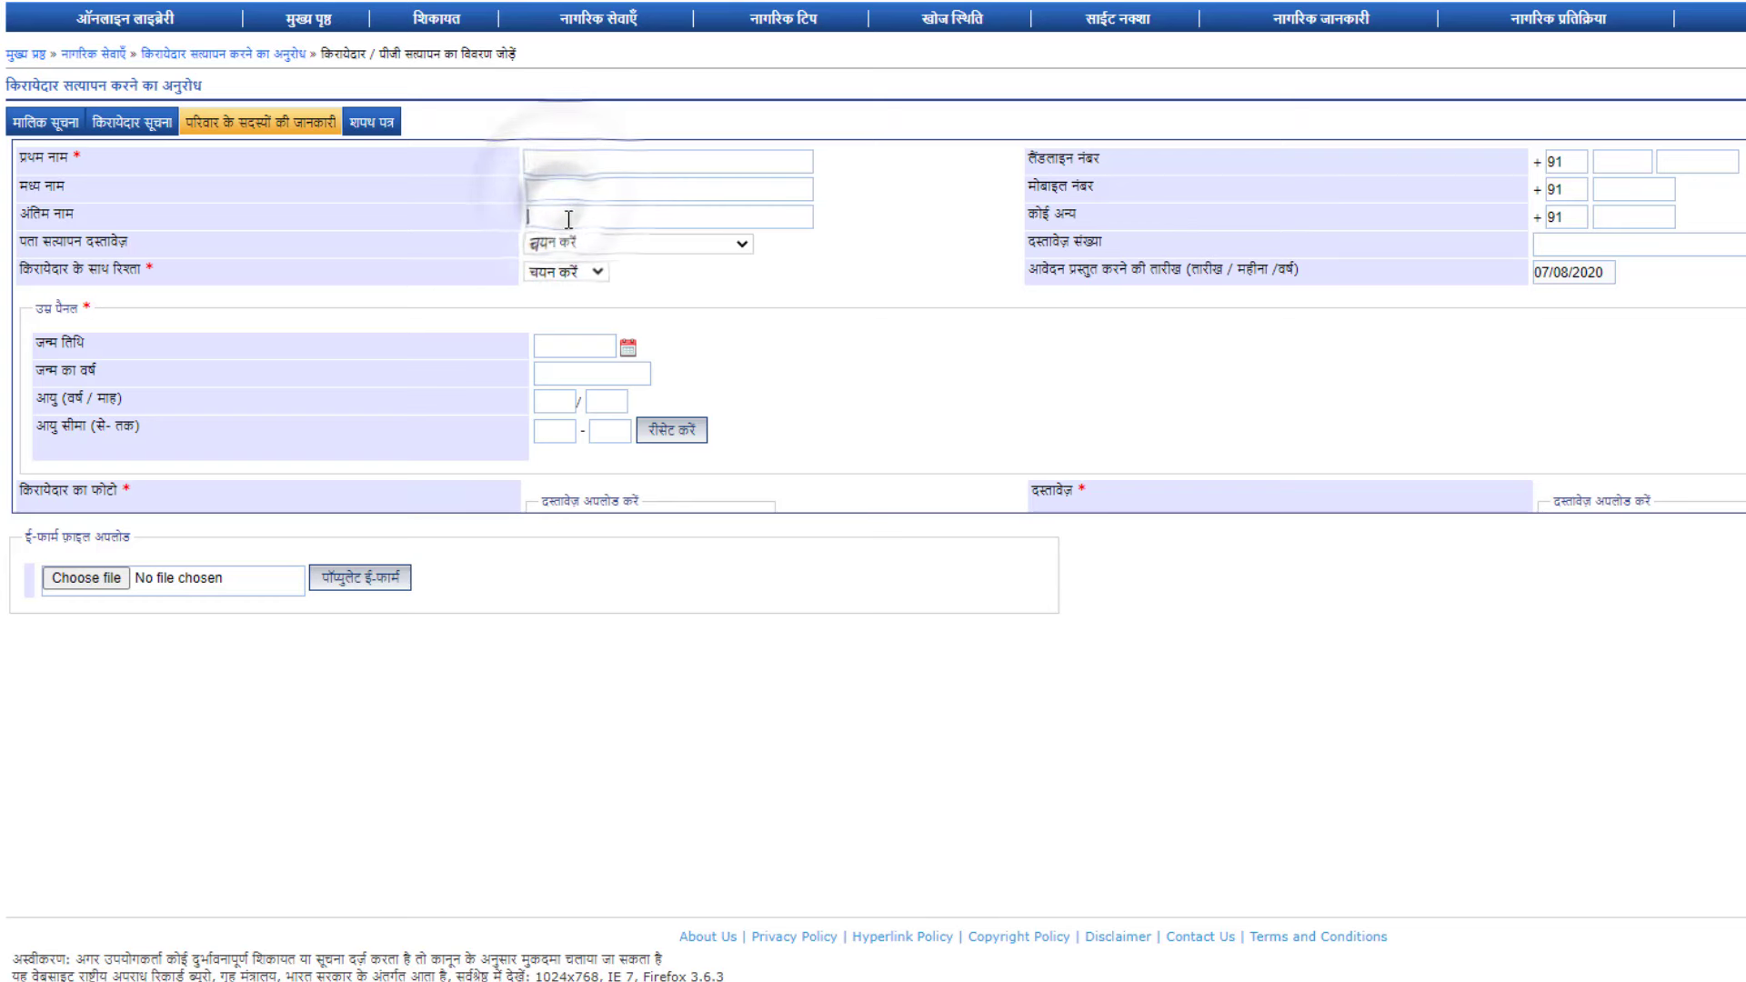
left_click(627, 244)
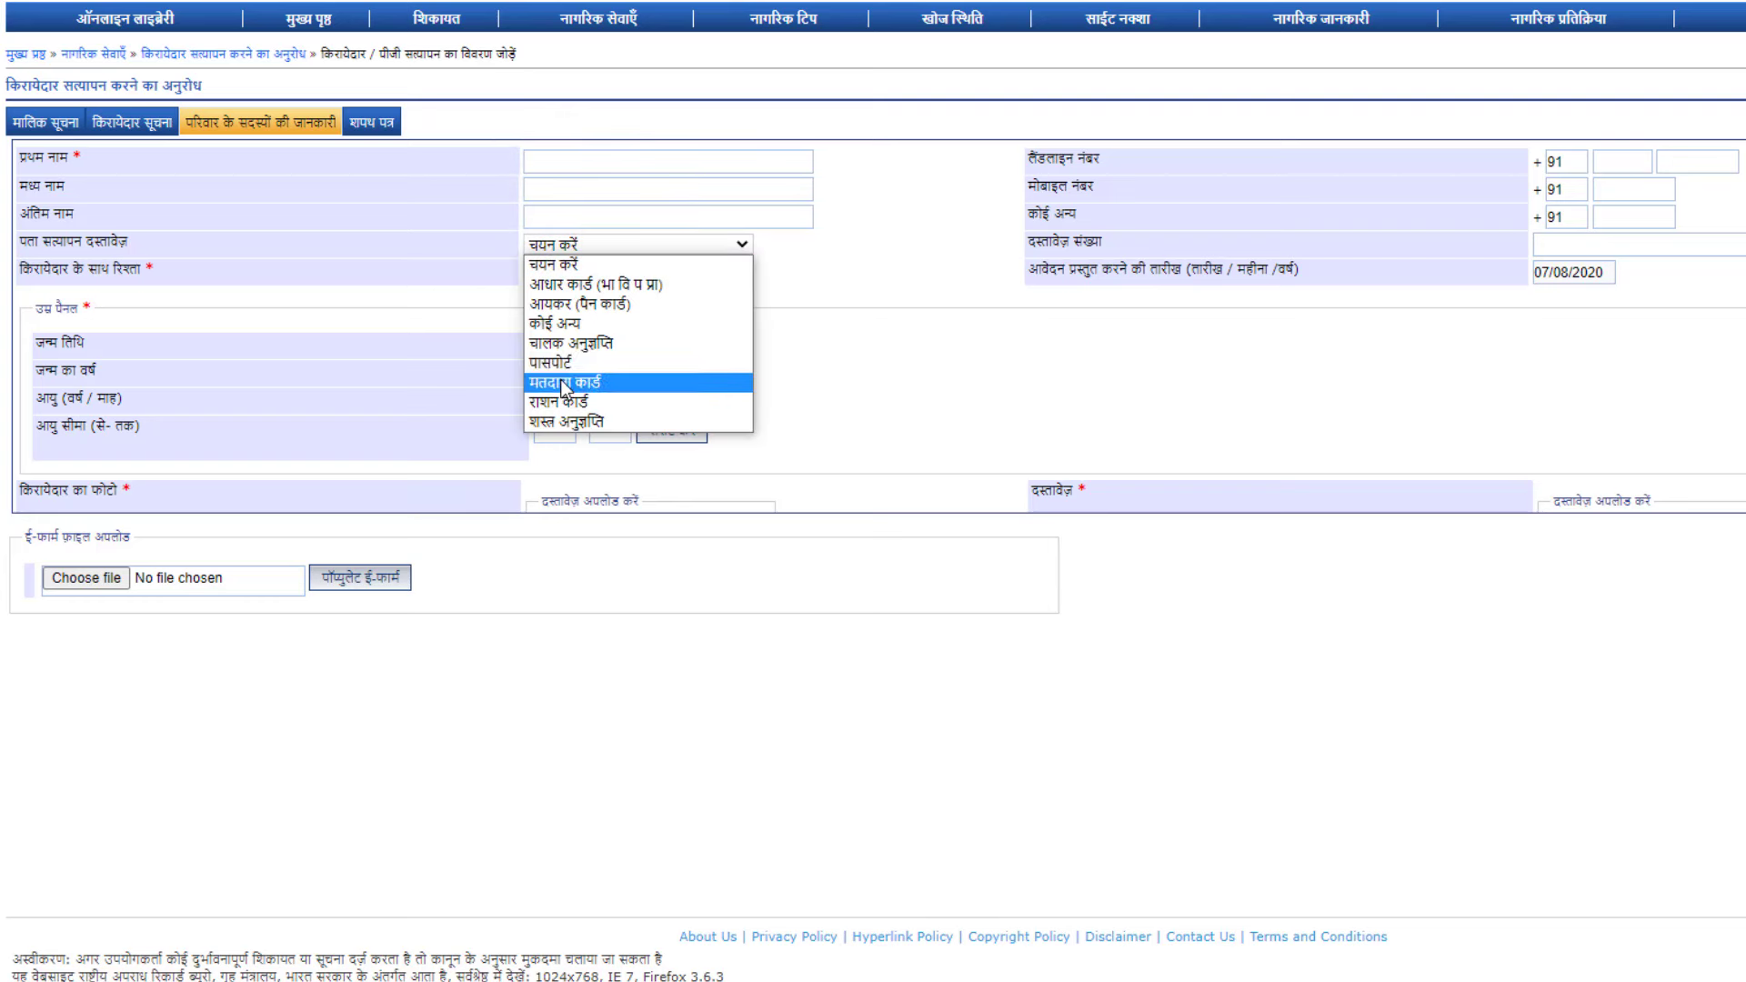
left_click(571, 285)
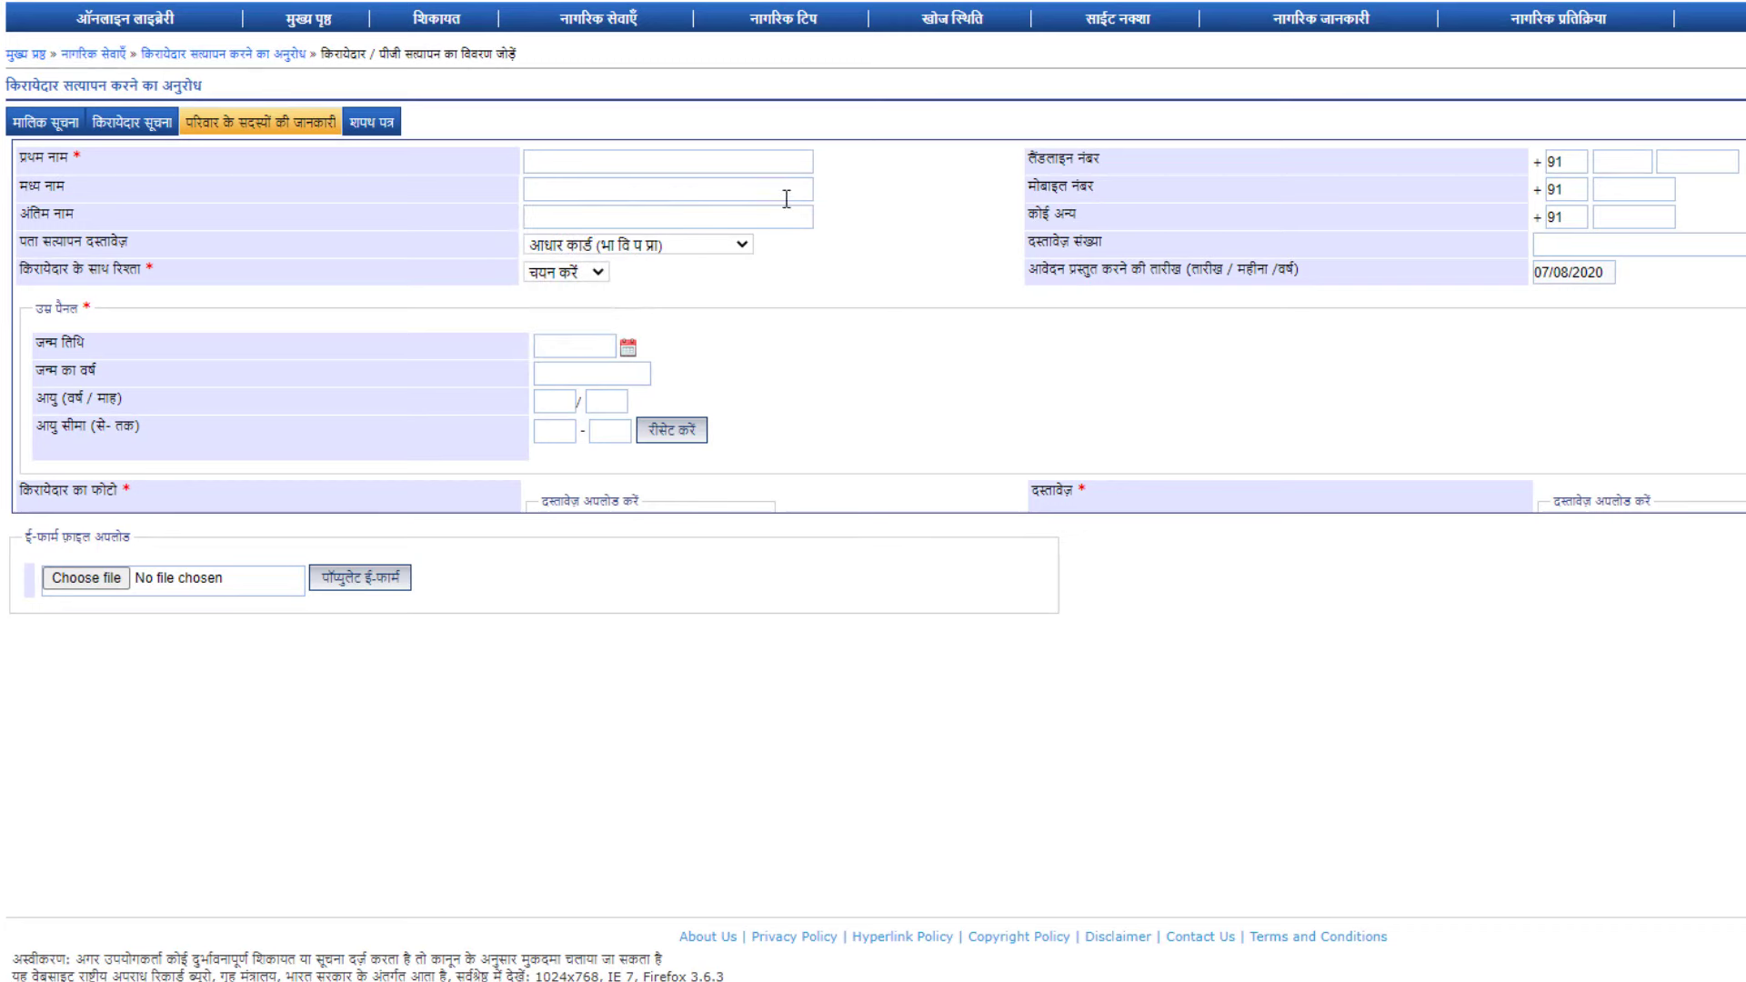
- Set the family member's relationship with the tenant to पति
scroll(675, 242, "down", 2)
left_click(590, 161)
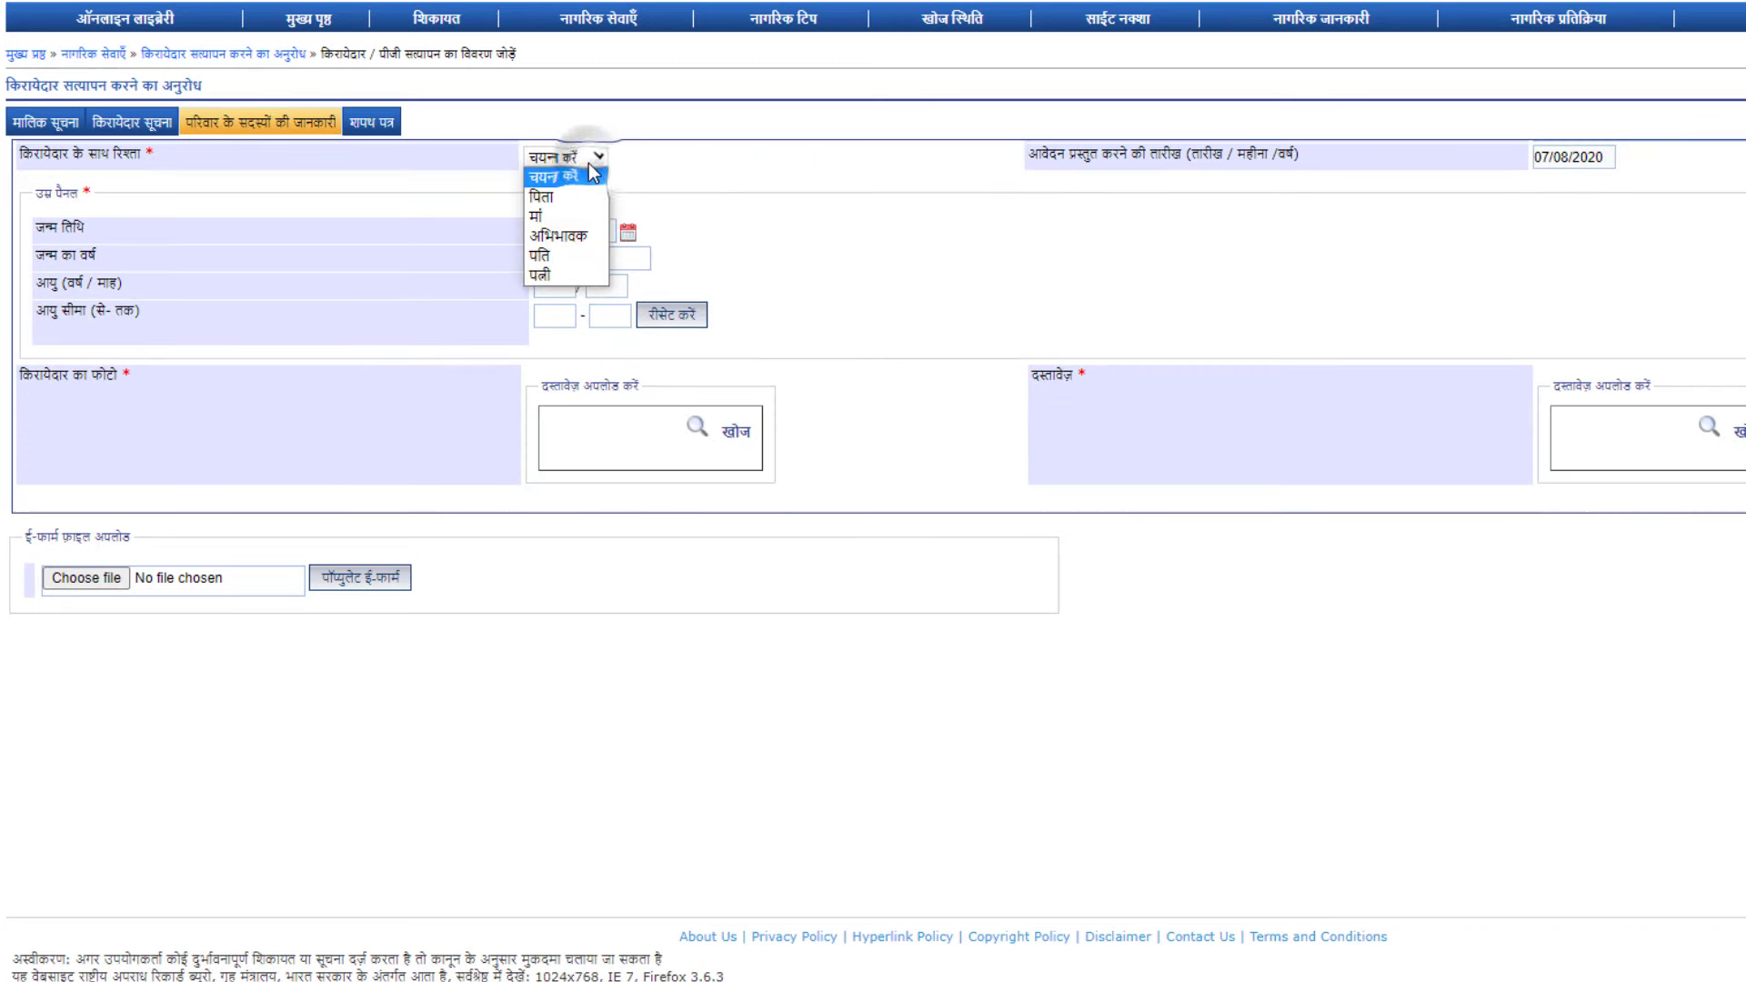
left_click(577, 200)
left_click(589, 160)
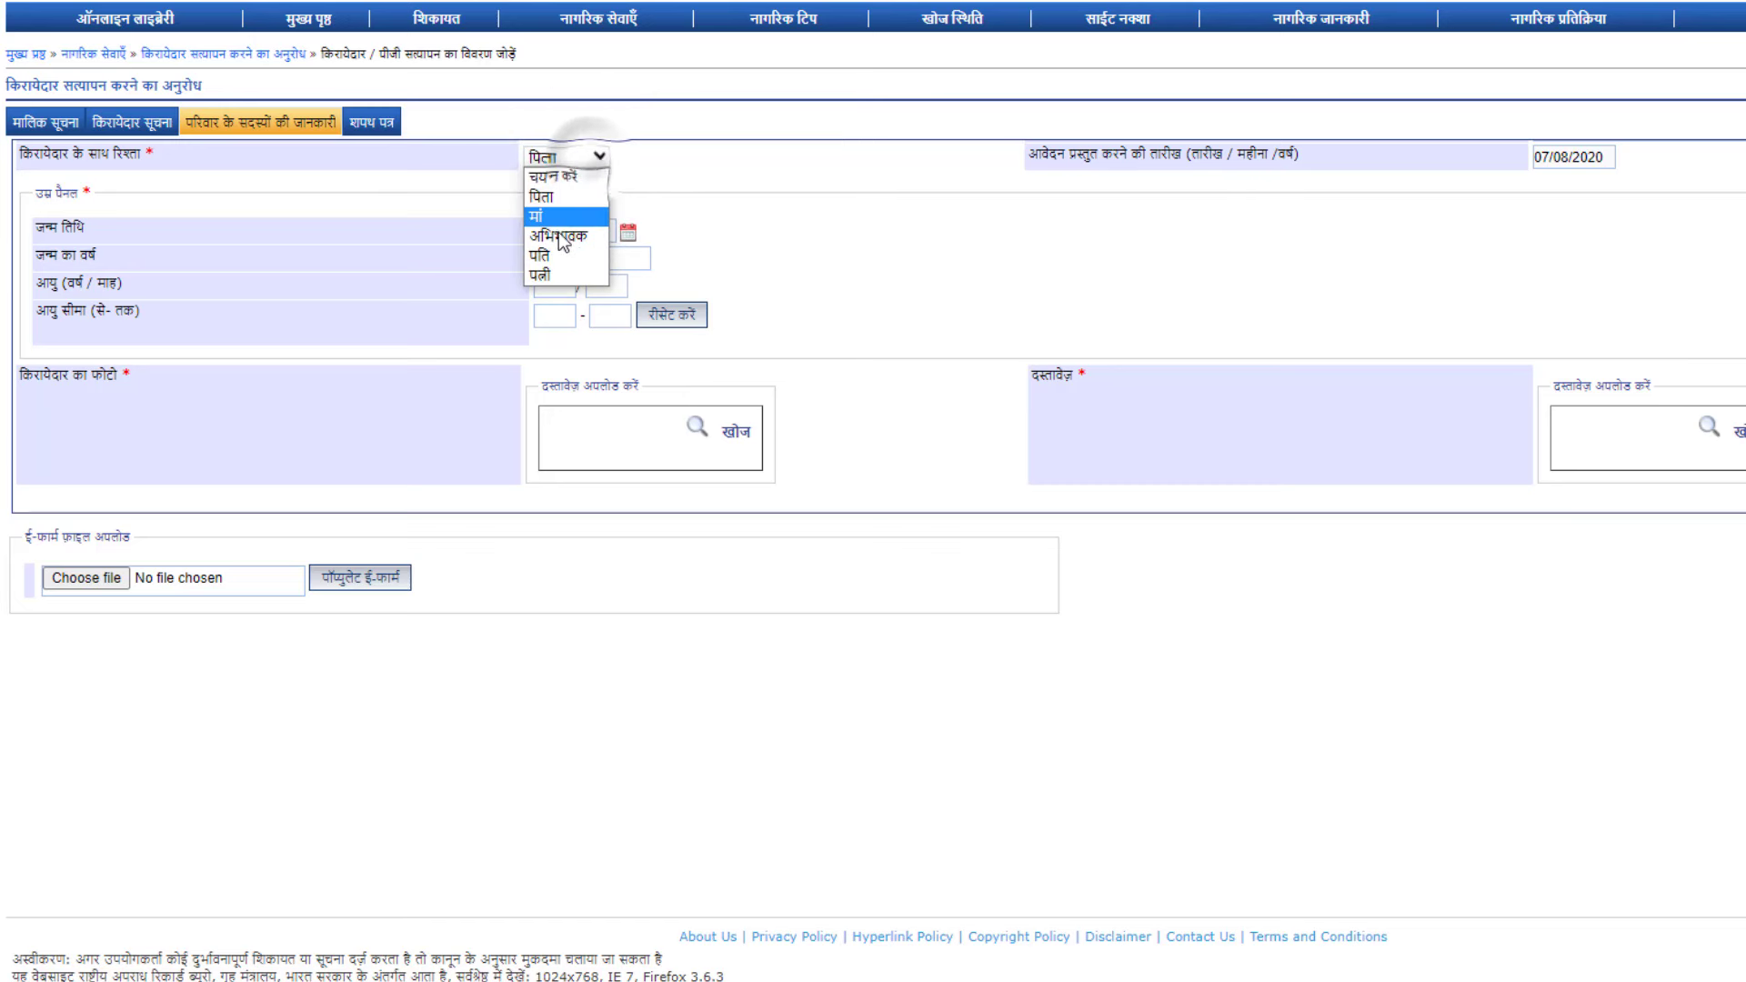
left_click(546, 254)
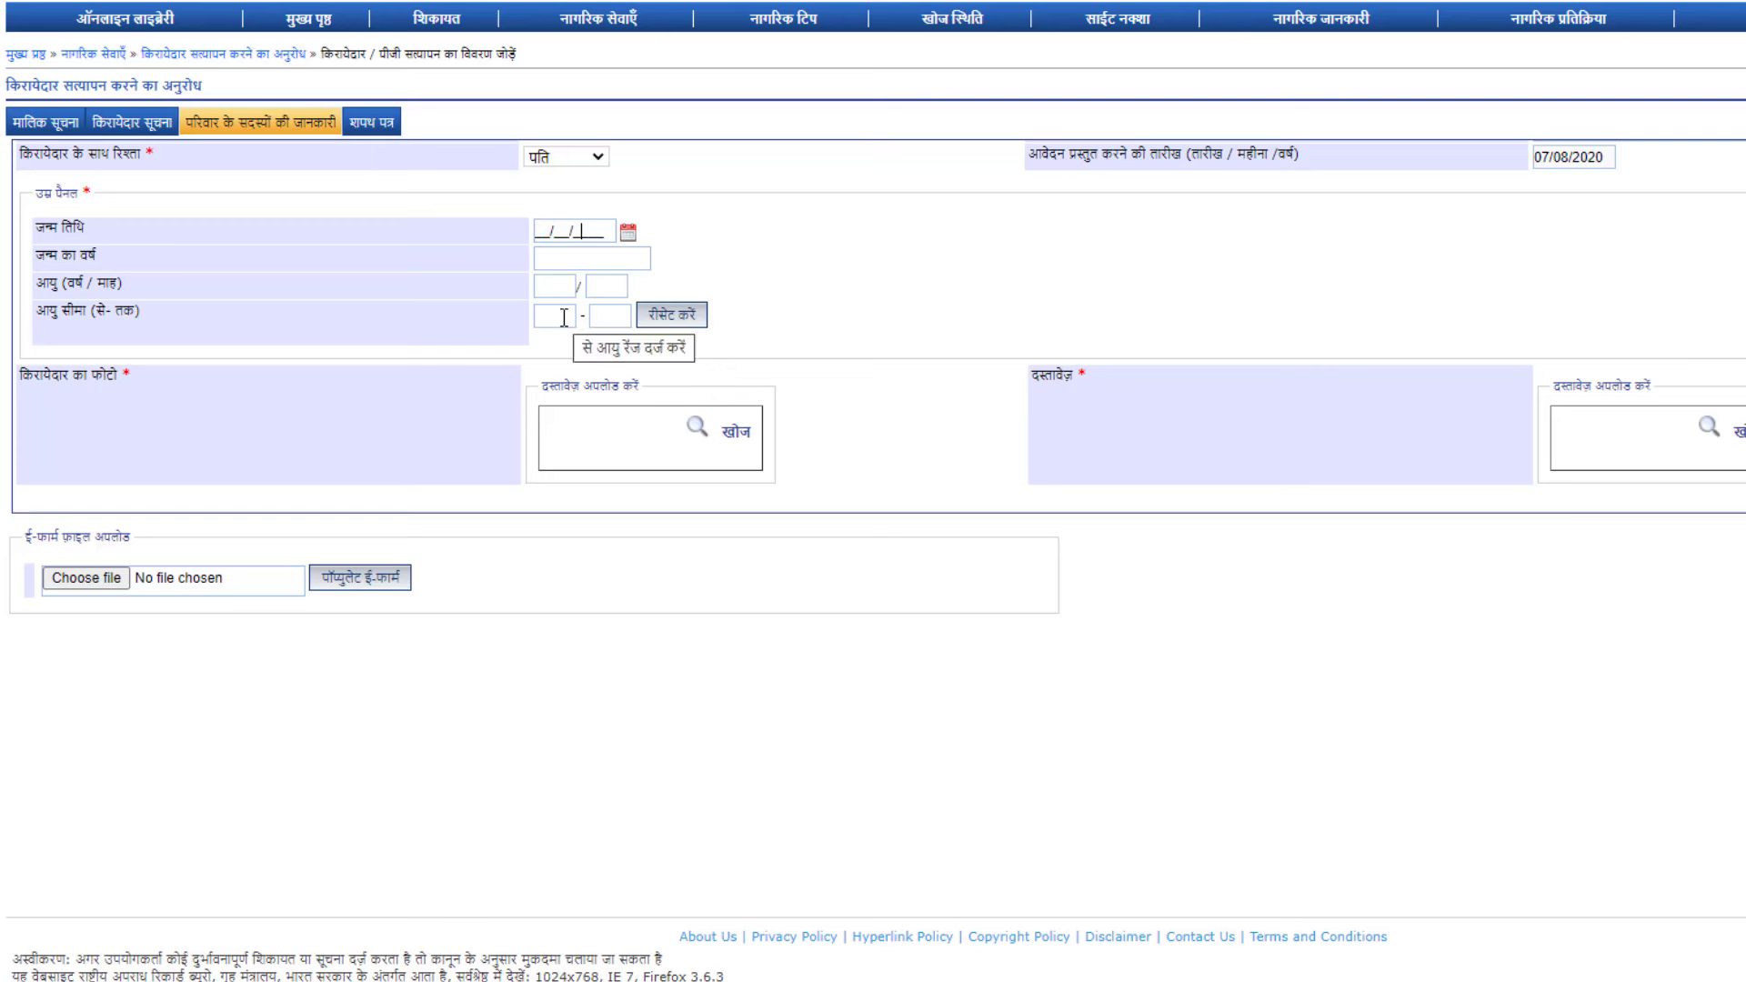
- Open the upload form for the tenant's photo and set the file type to तस्वीर and the sub-type to प्रत्यक्ष दृश्य
scroll(543, 393, "down", 1)
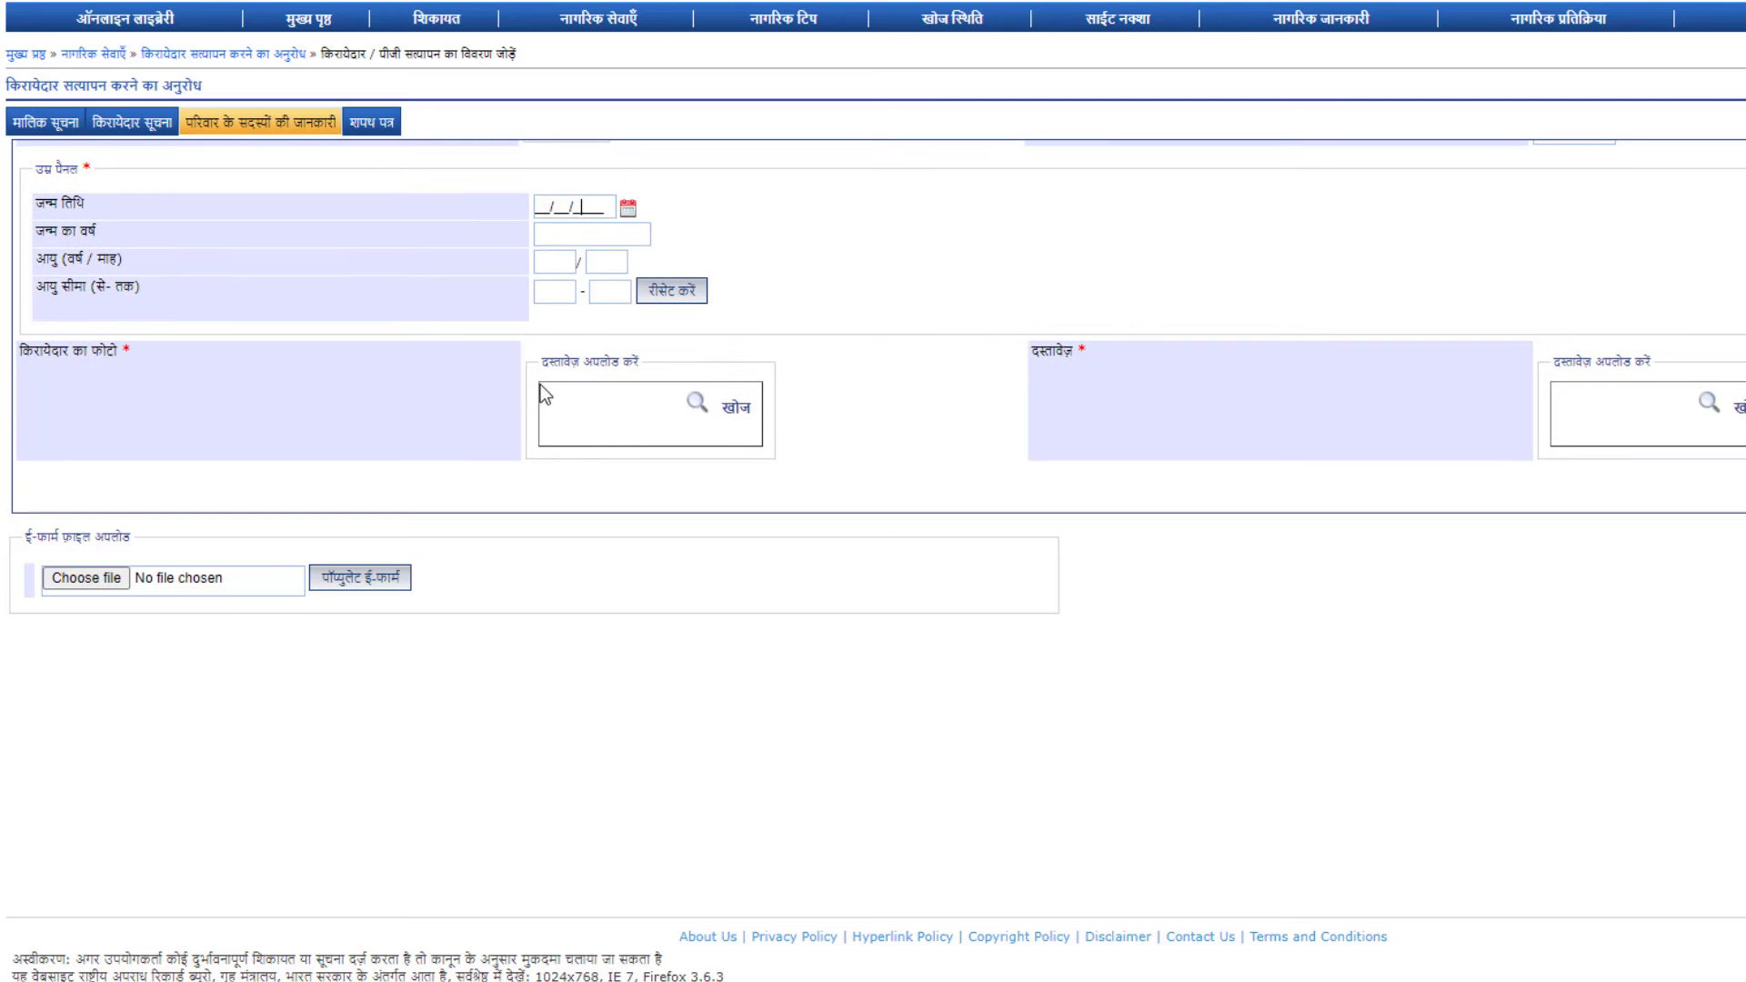
left_click(723, 405)
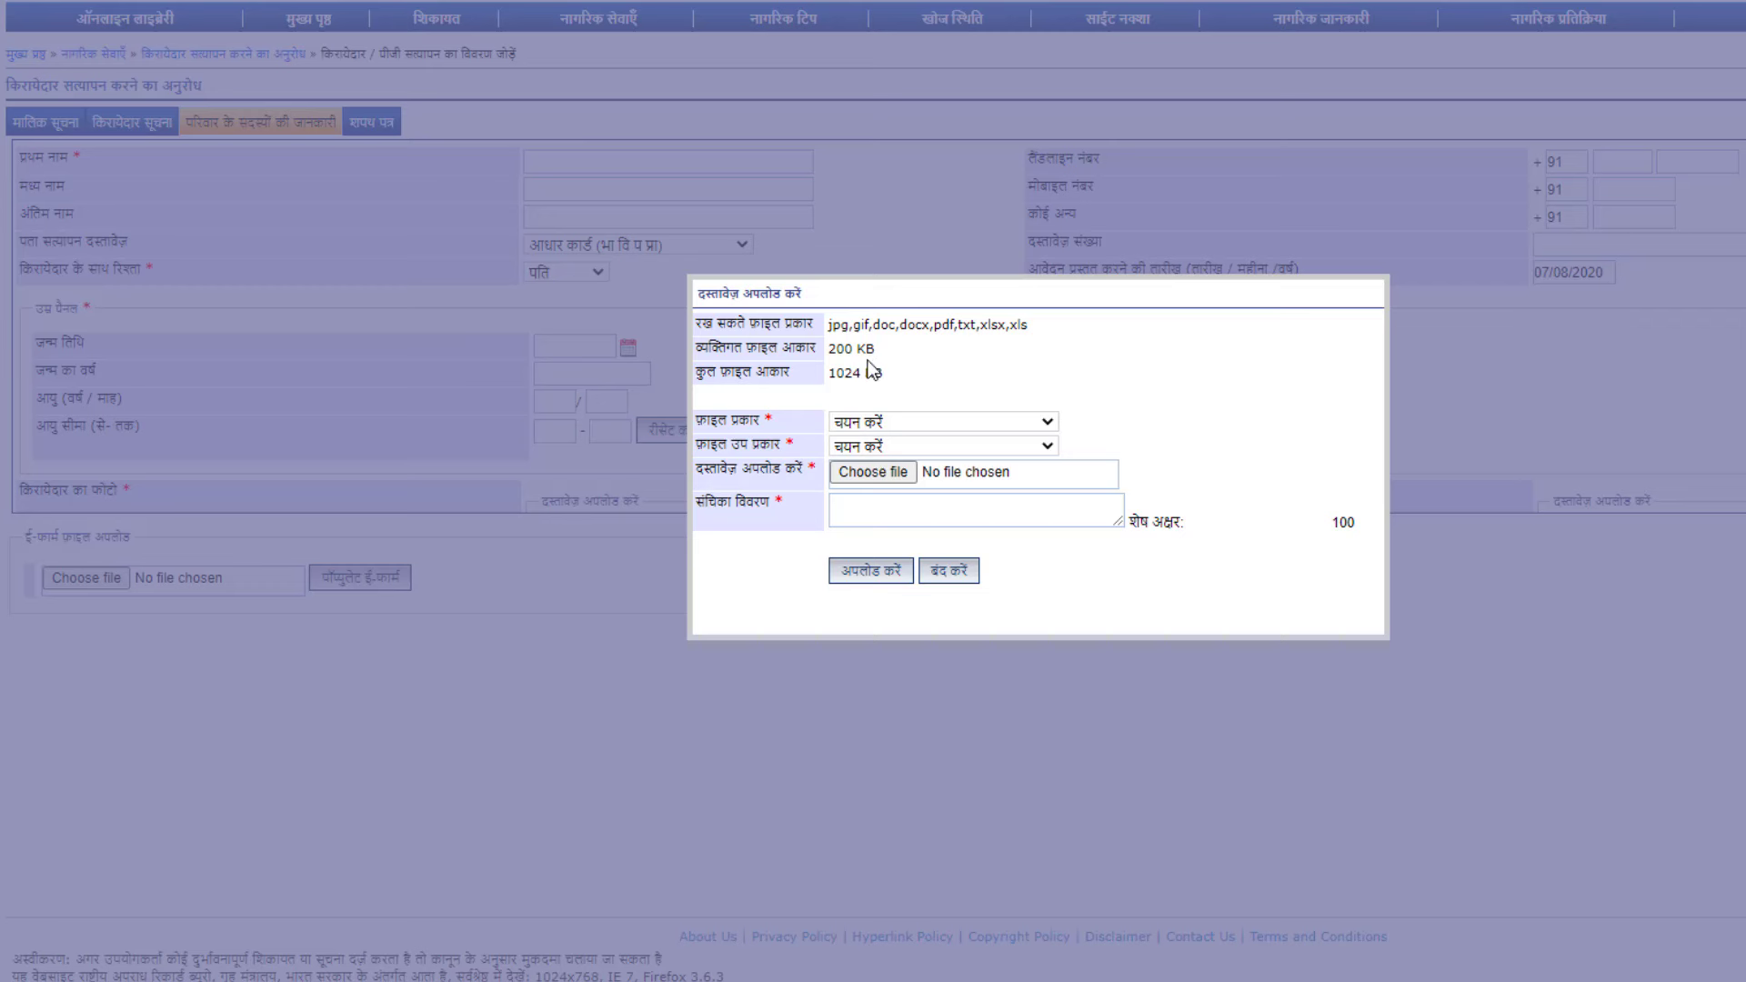
left_click(918, 432)
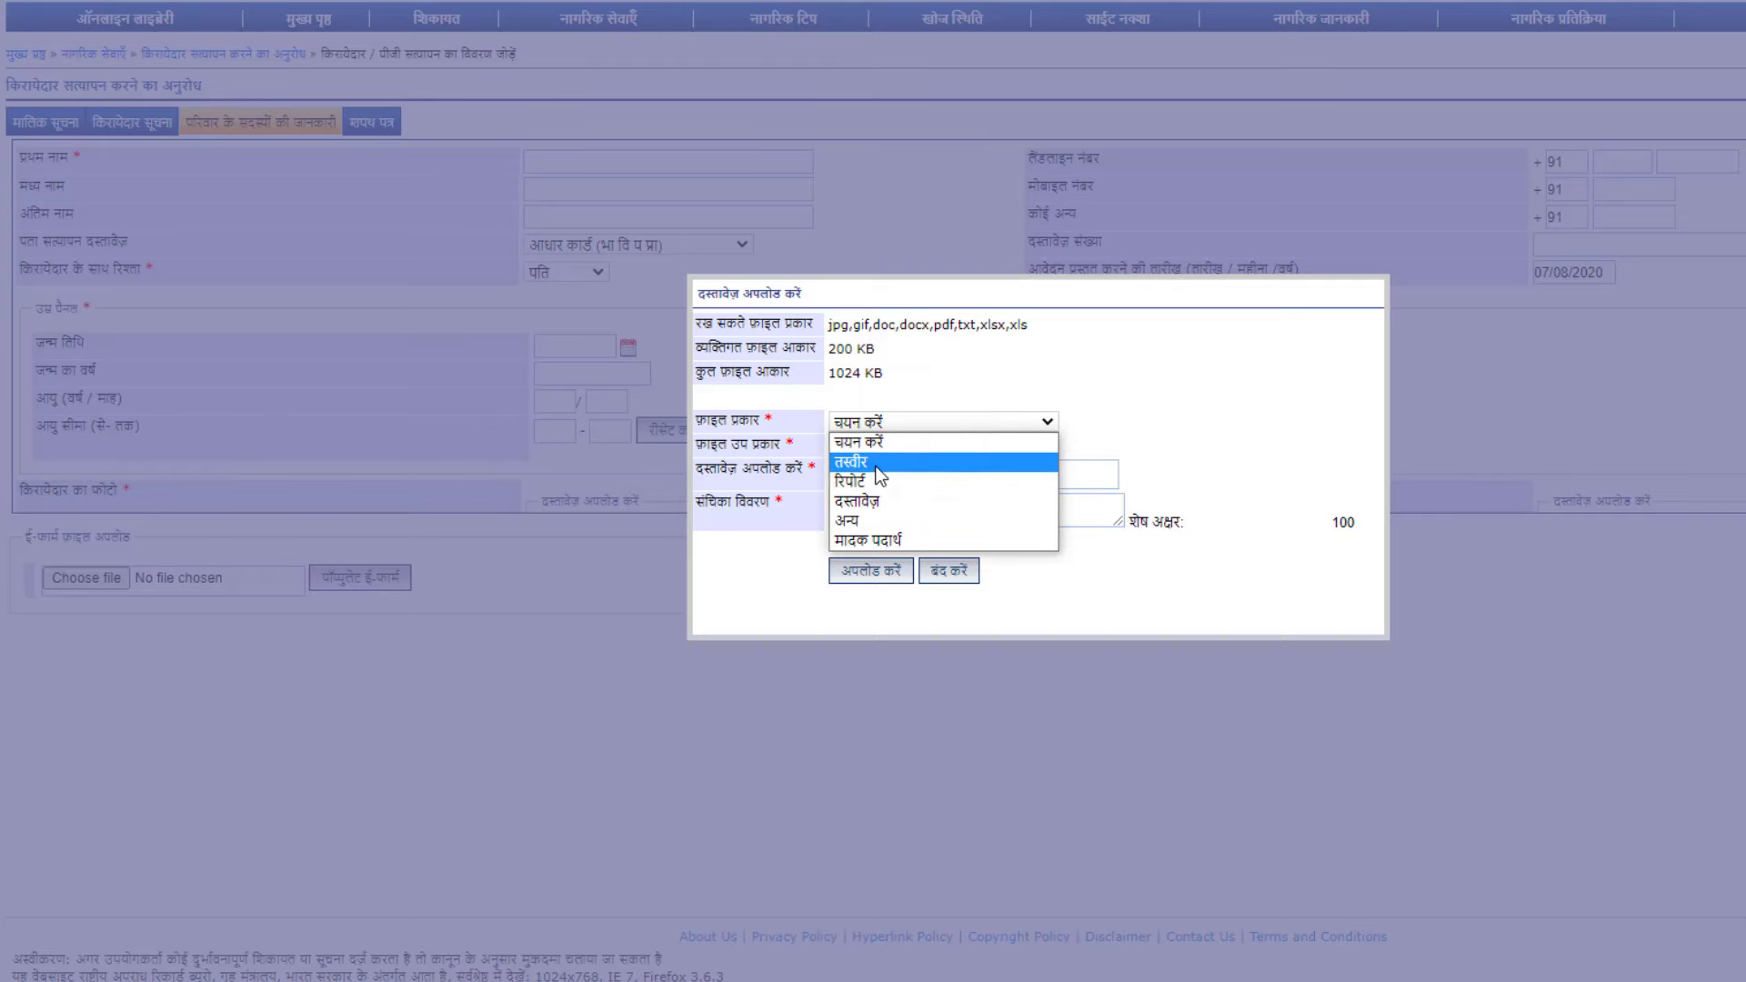
left_click(881, 456)
left_click(877, 448)
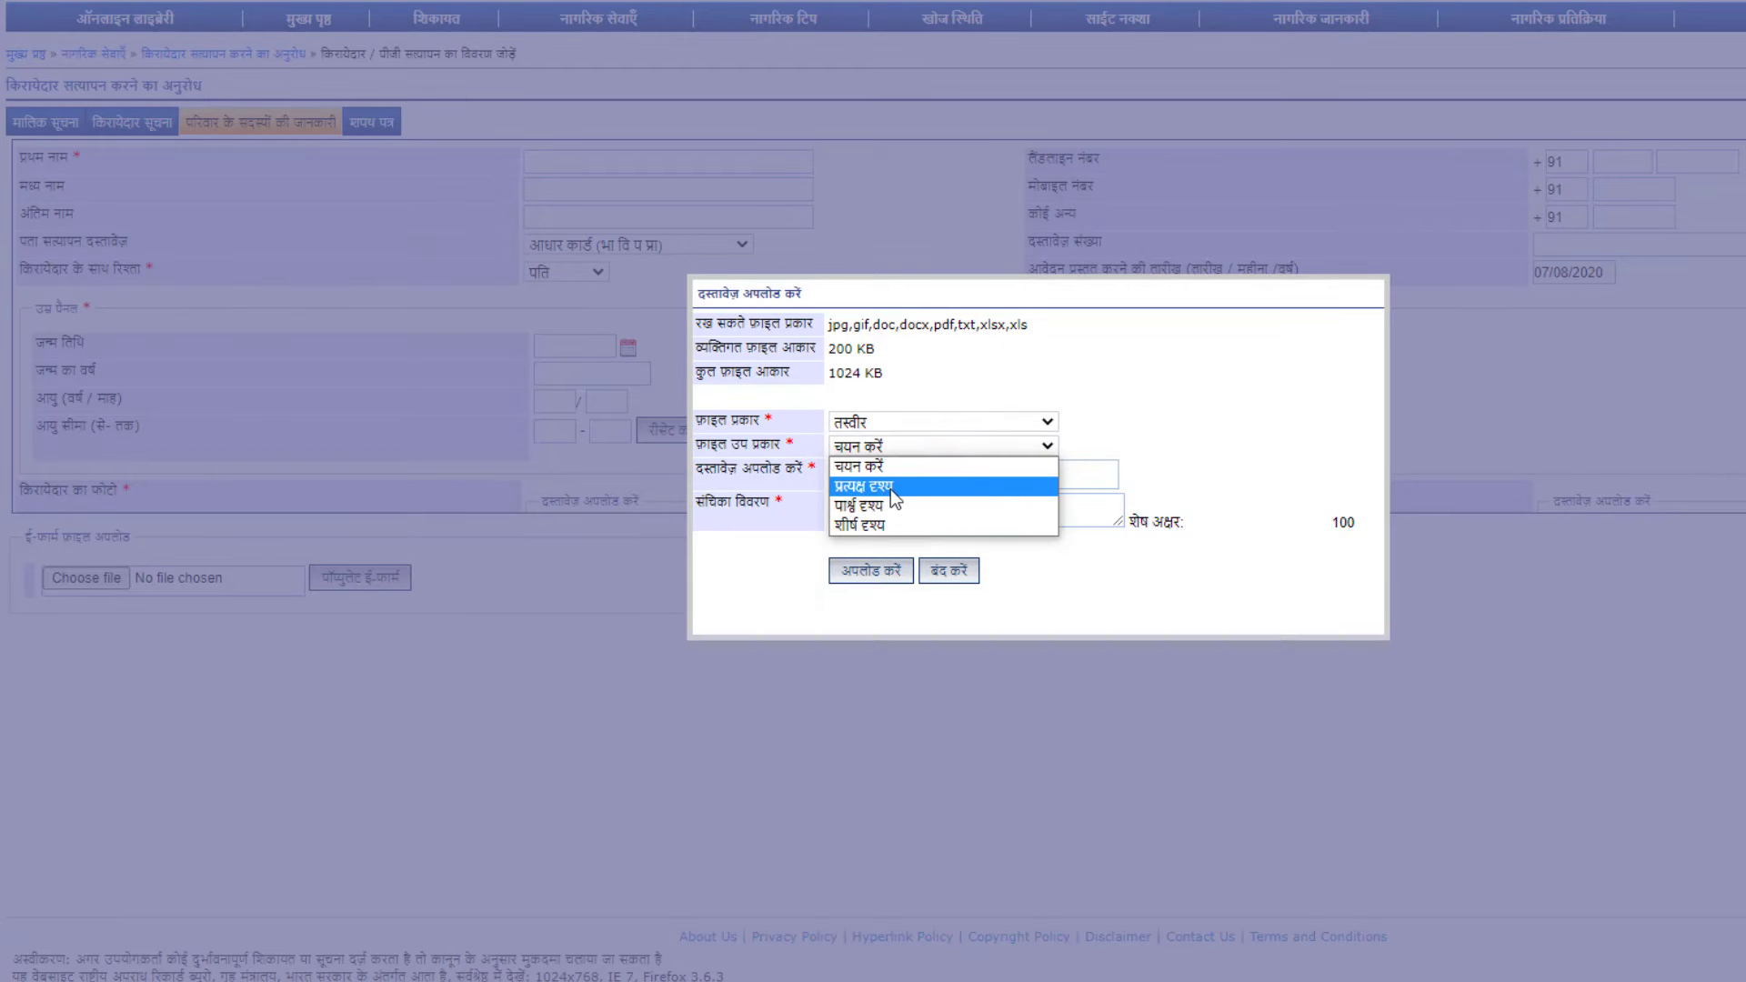
left_click(892, 487)
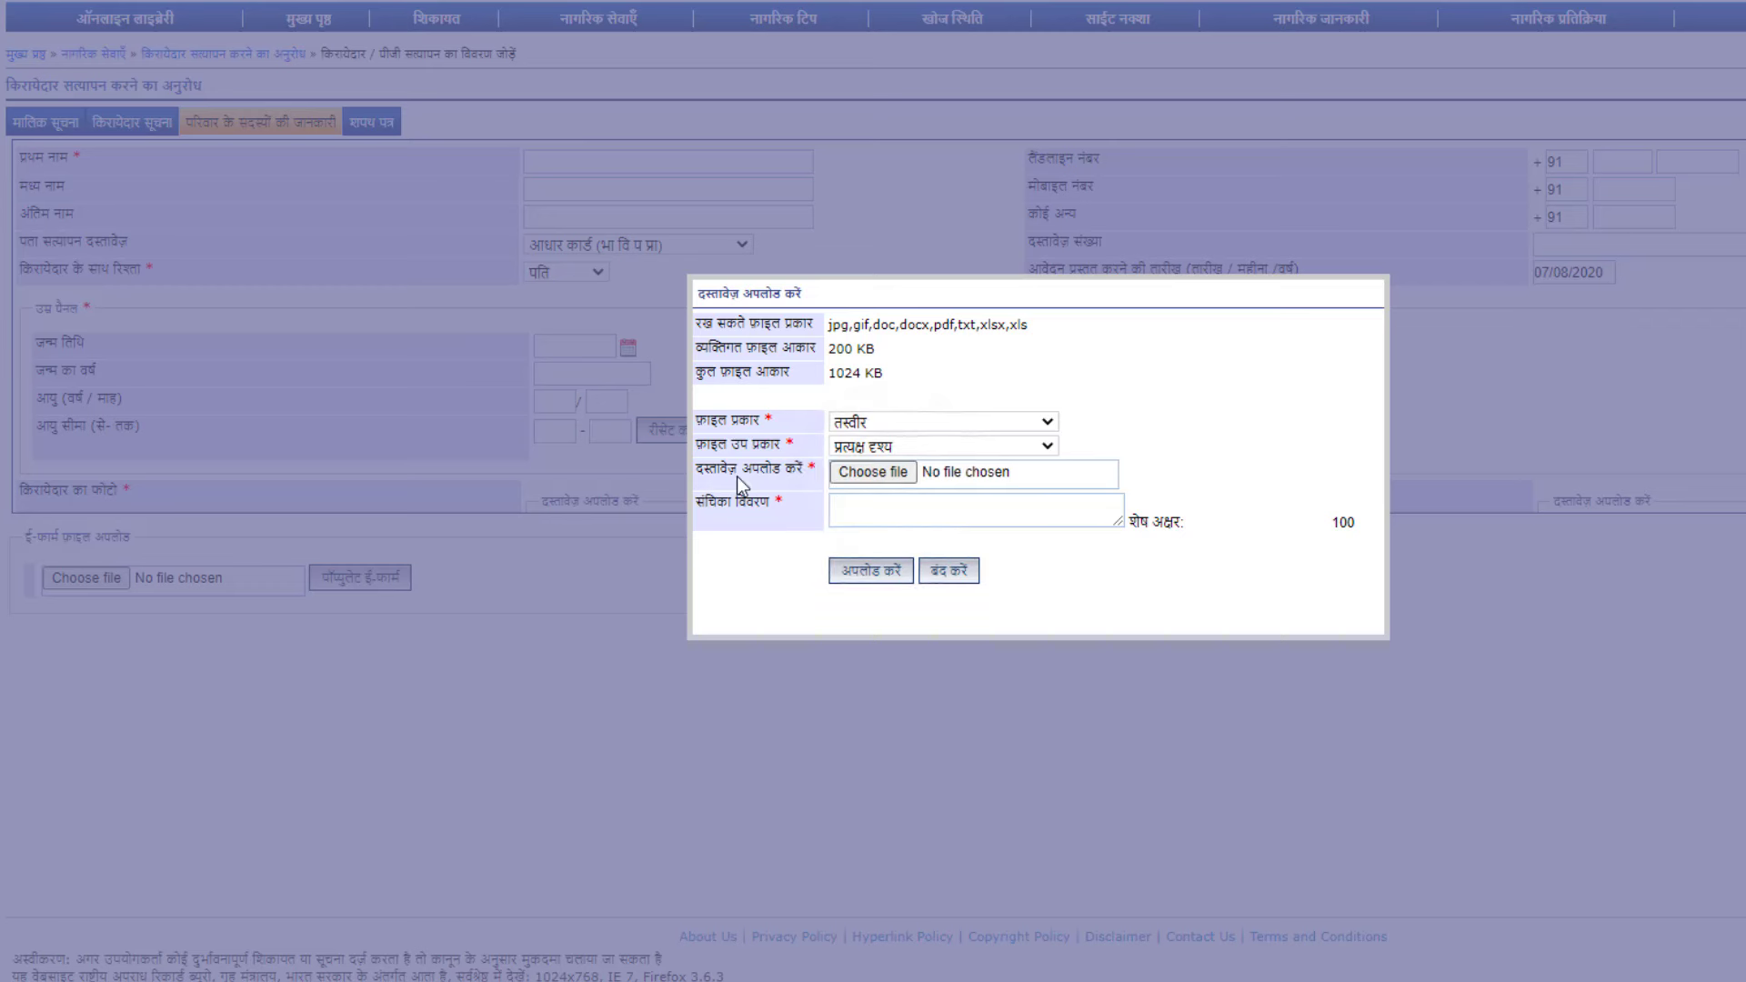
- Attach asad.jpg as the tenant's photo with the description "Photo" and upload it
left_click(877, 471)
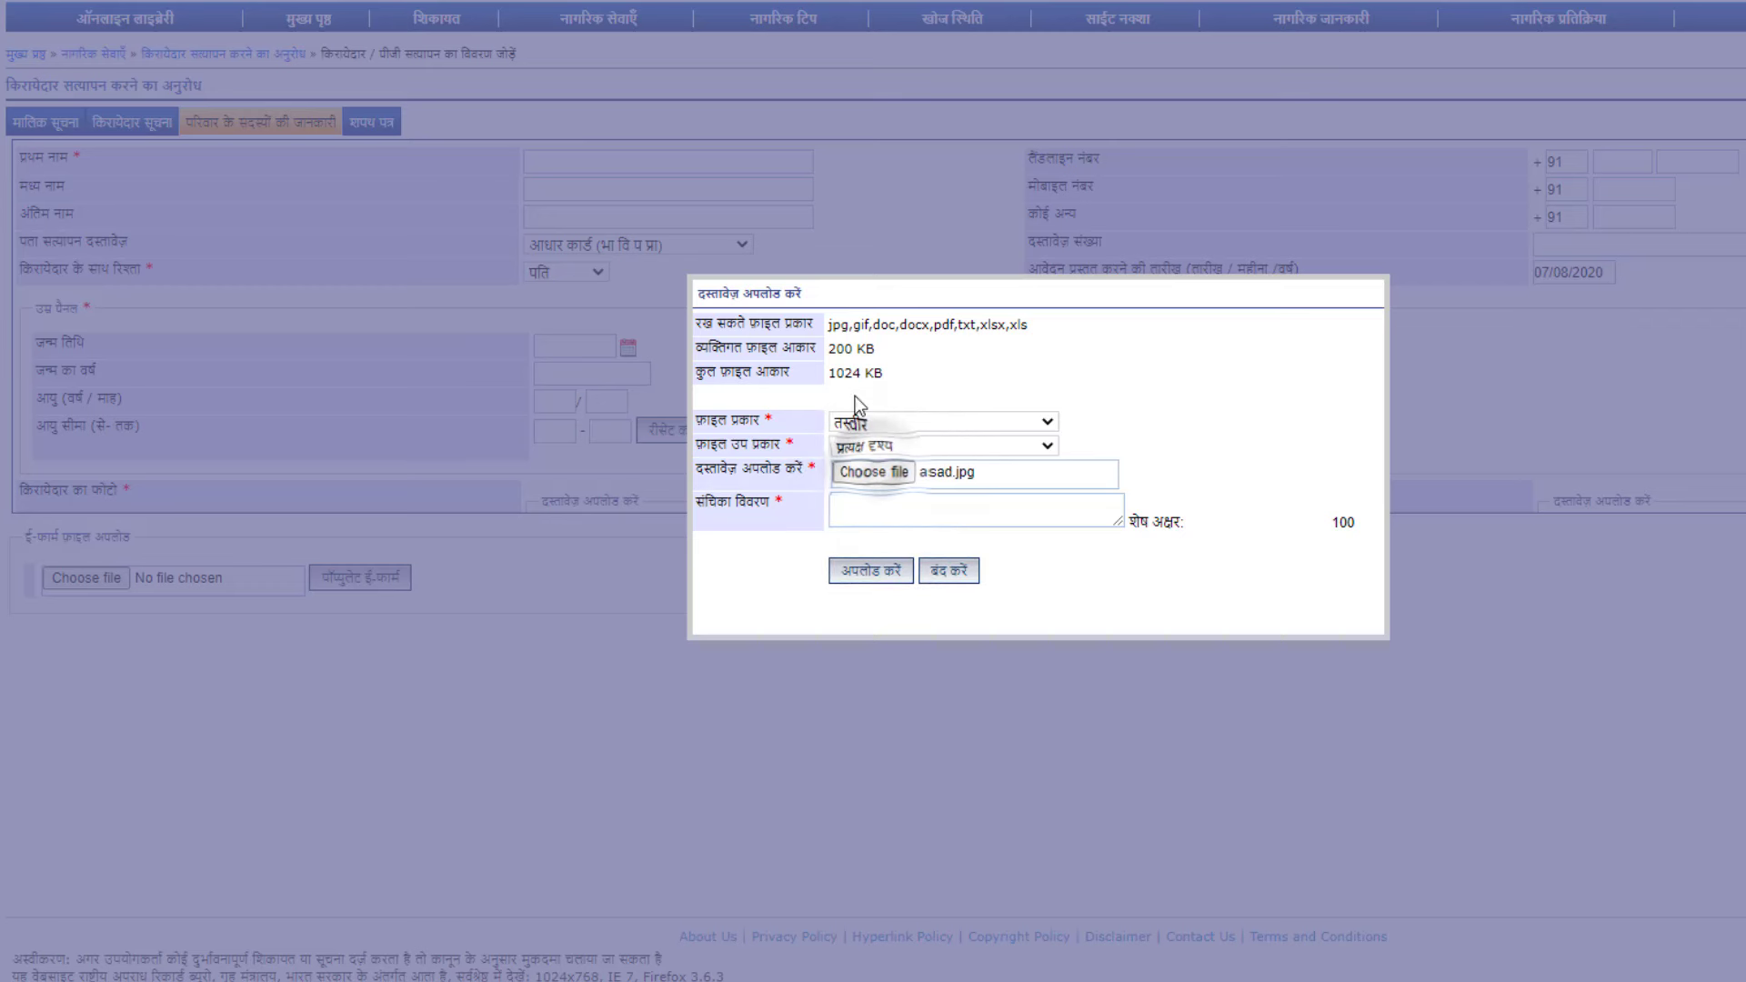
left_click(874, 513)
type("Photo")
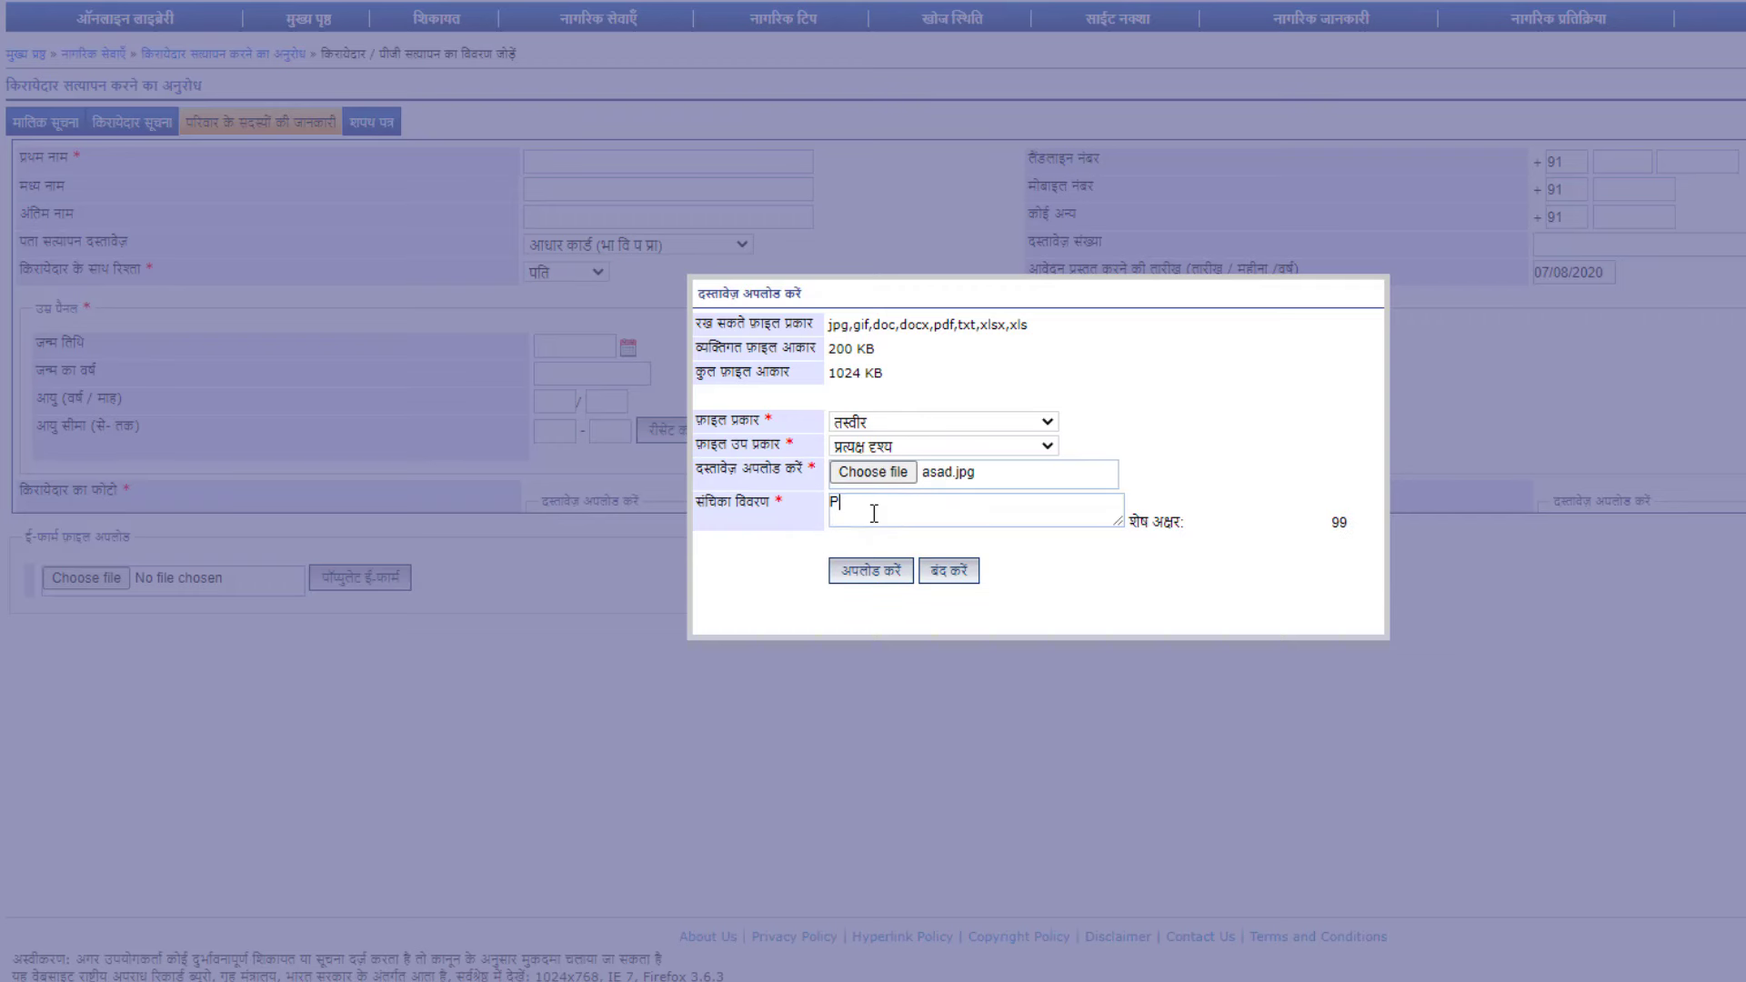
left_click(878, 569)
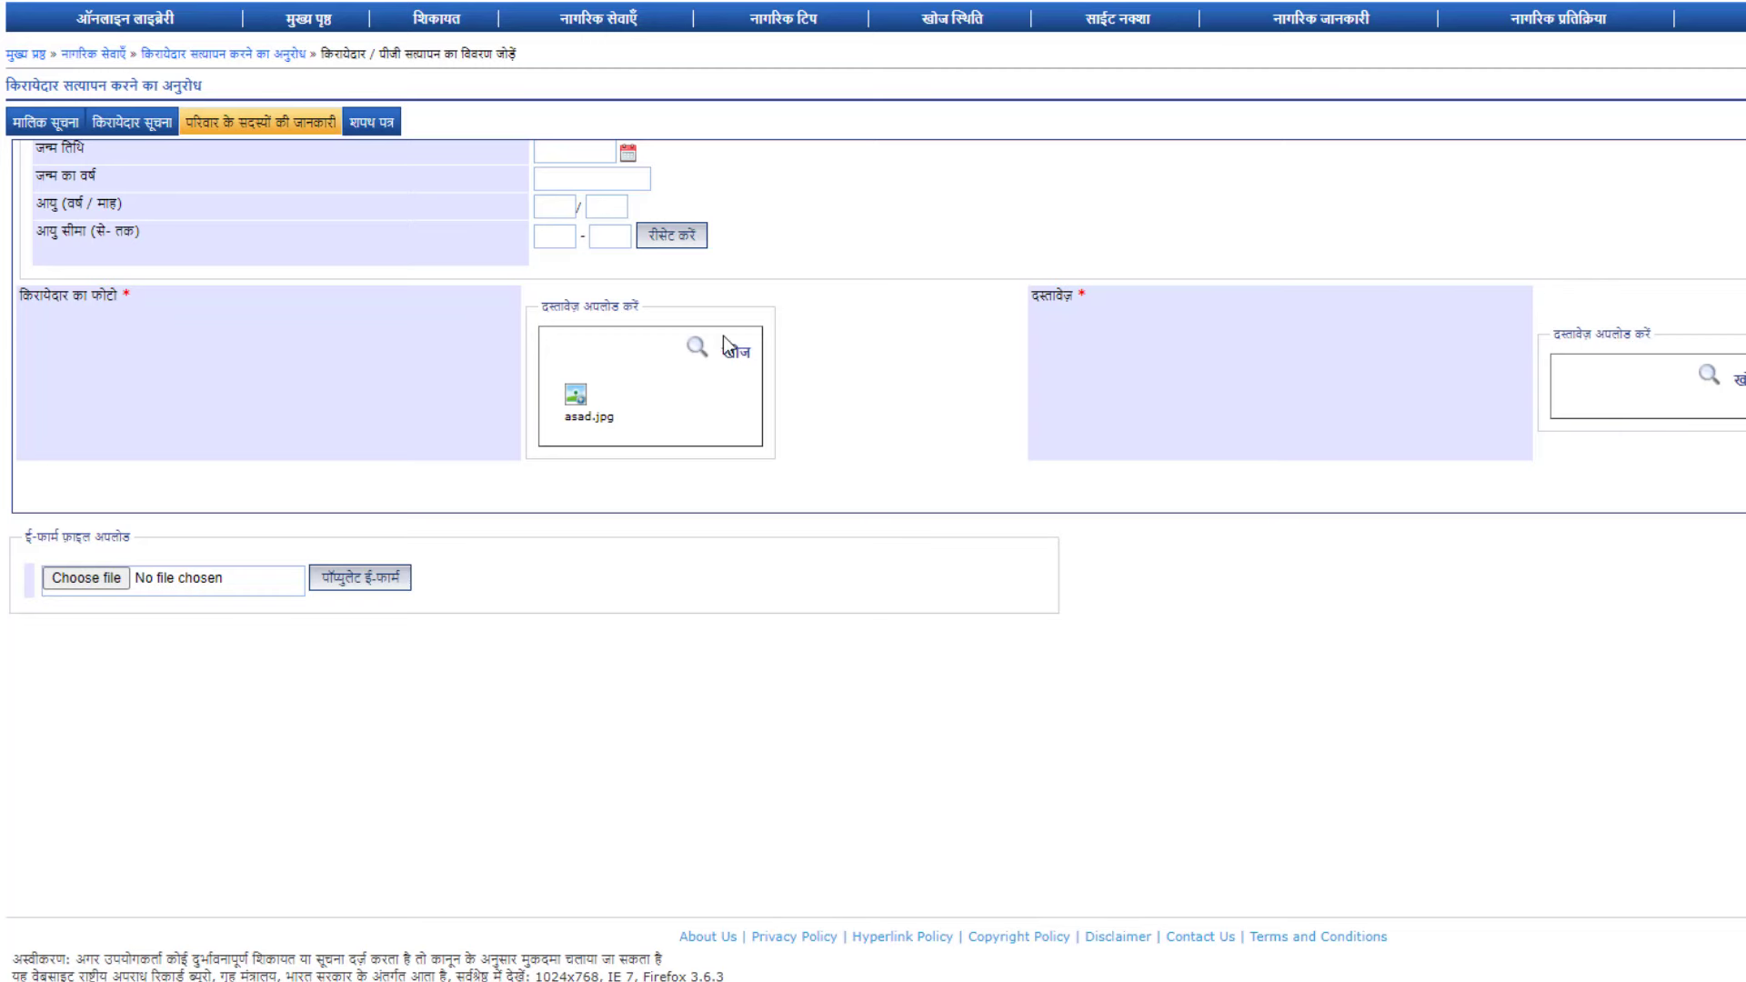
- Upload asad.jpg as the tenant's identity document (दस्तावेज़) with the description "Adhar" and close the upload form
scroll(725, 382, "up", 3)
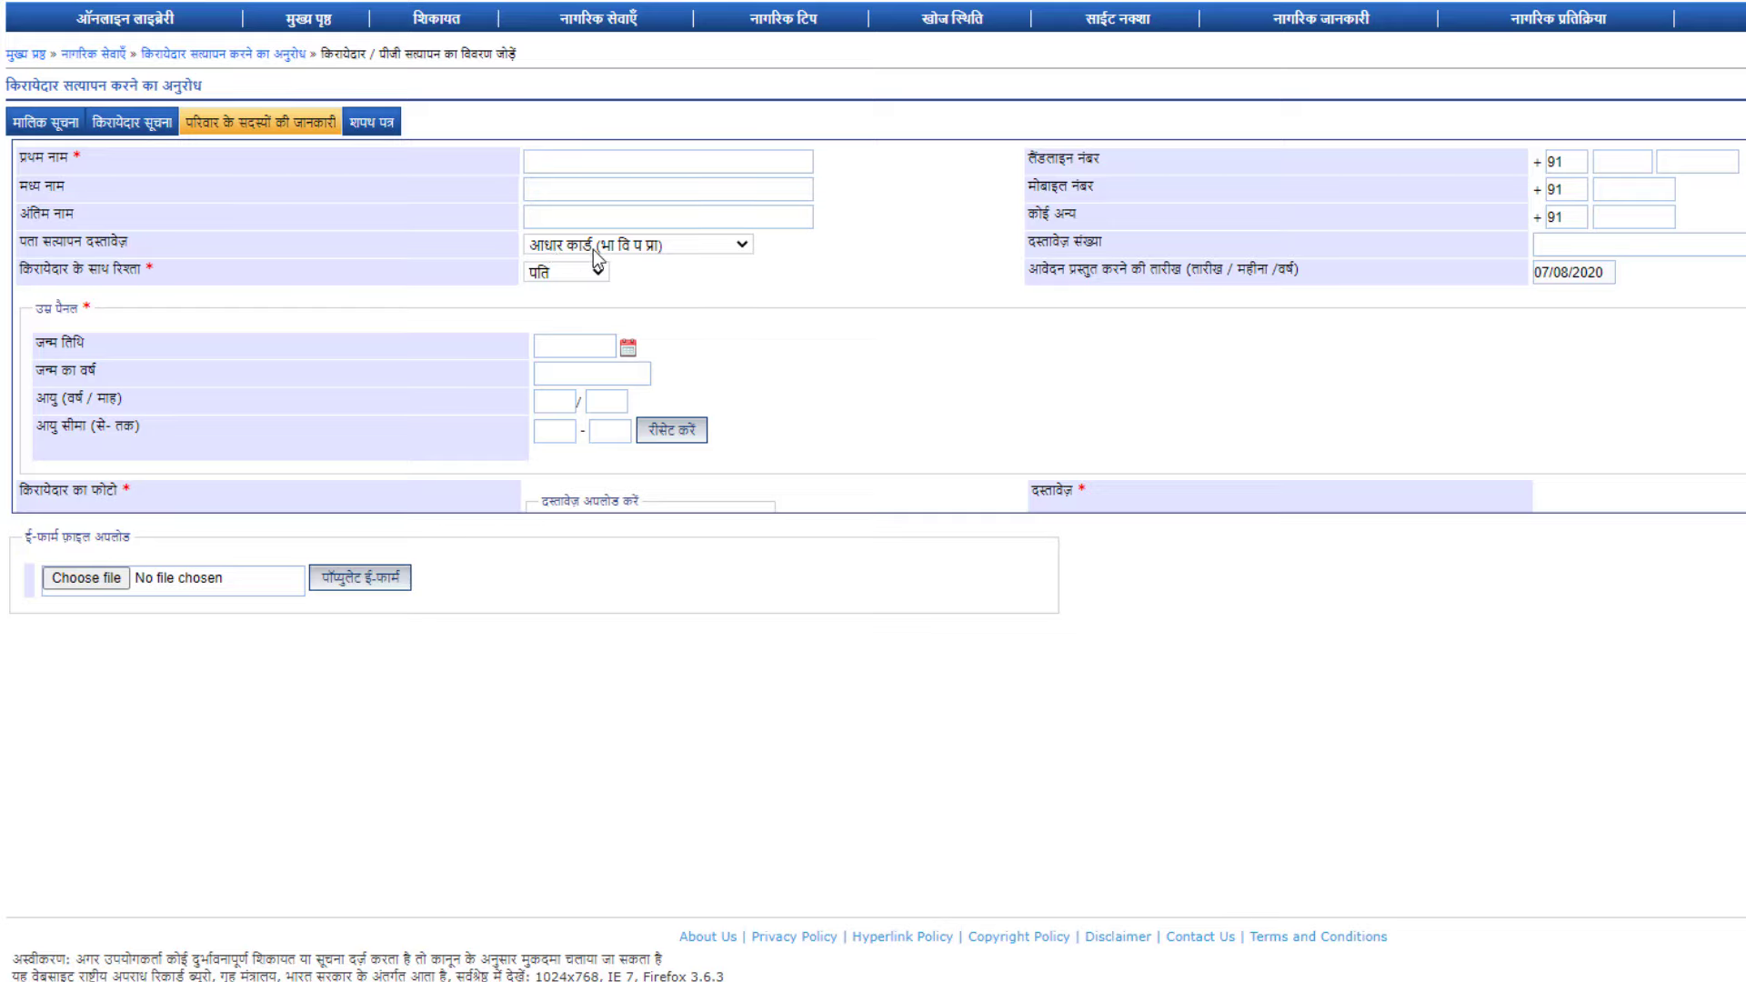
scroll(1491, 423, "down", 2)
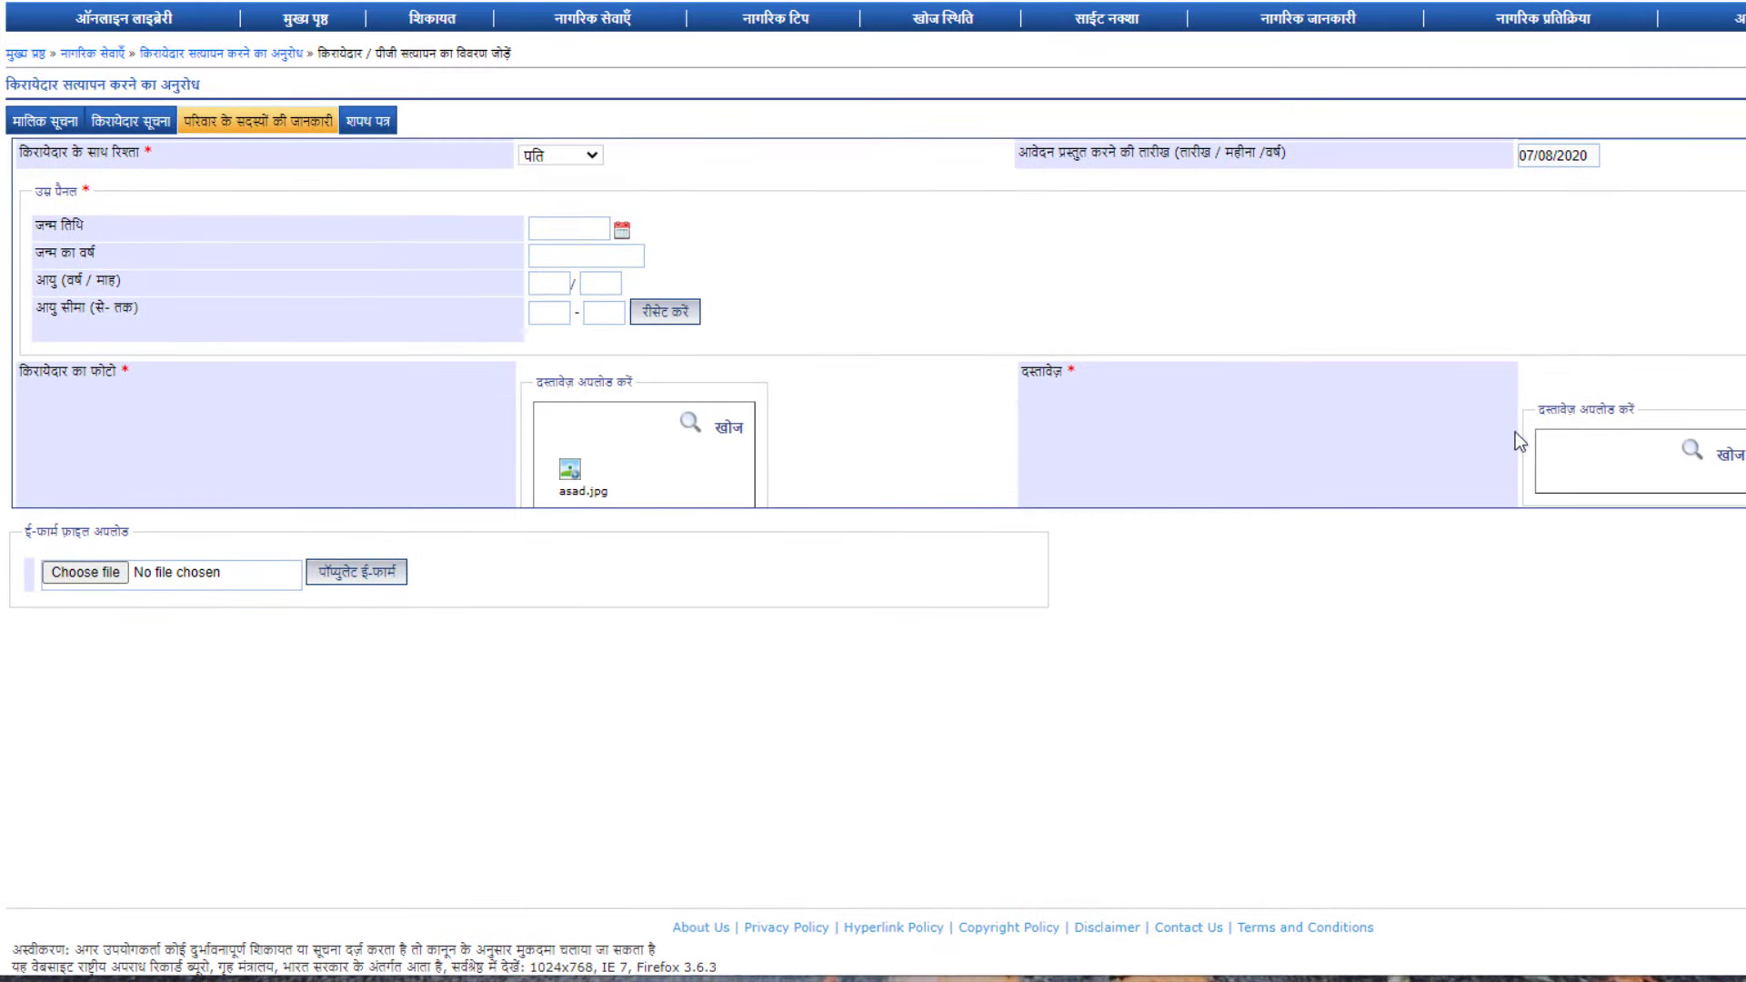
left_click(1733, 460)
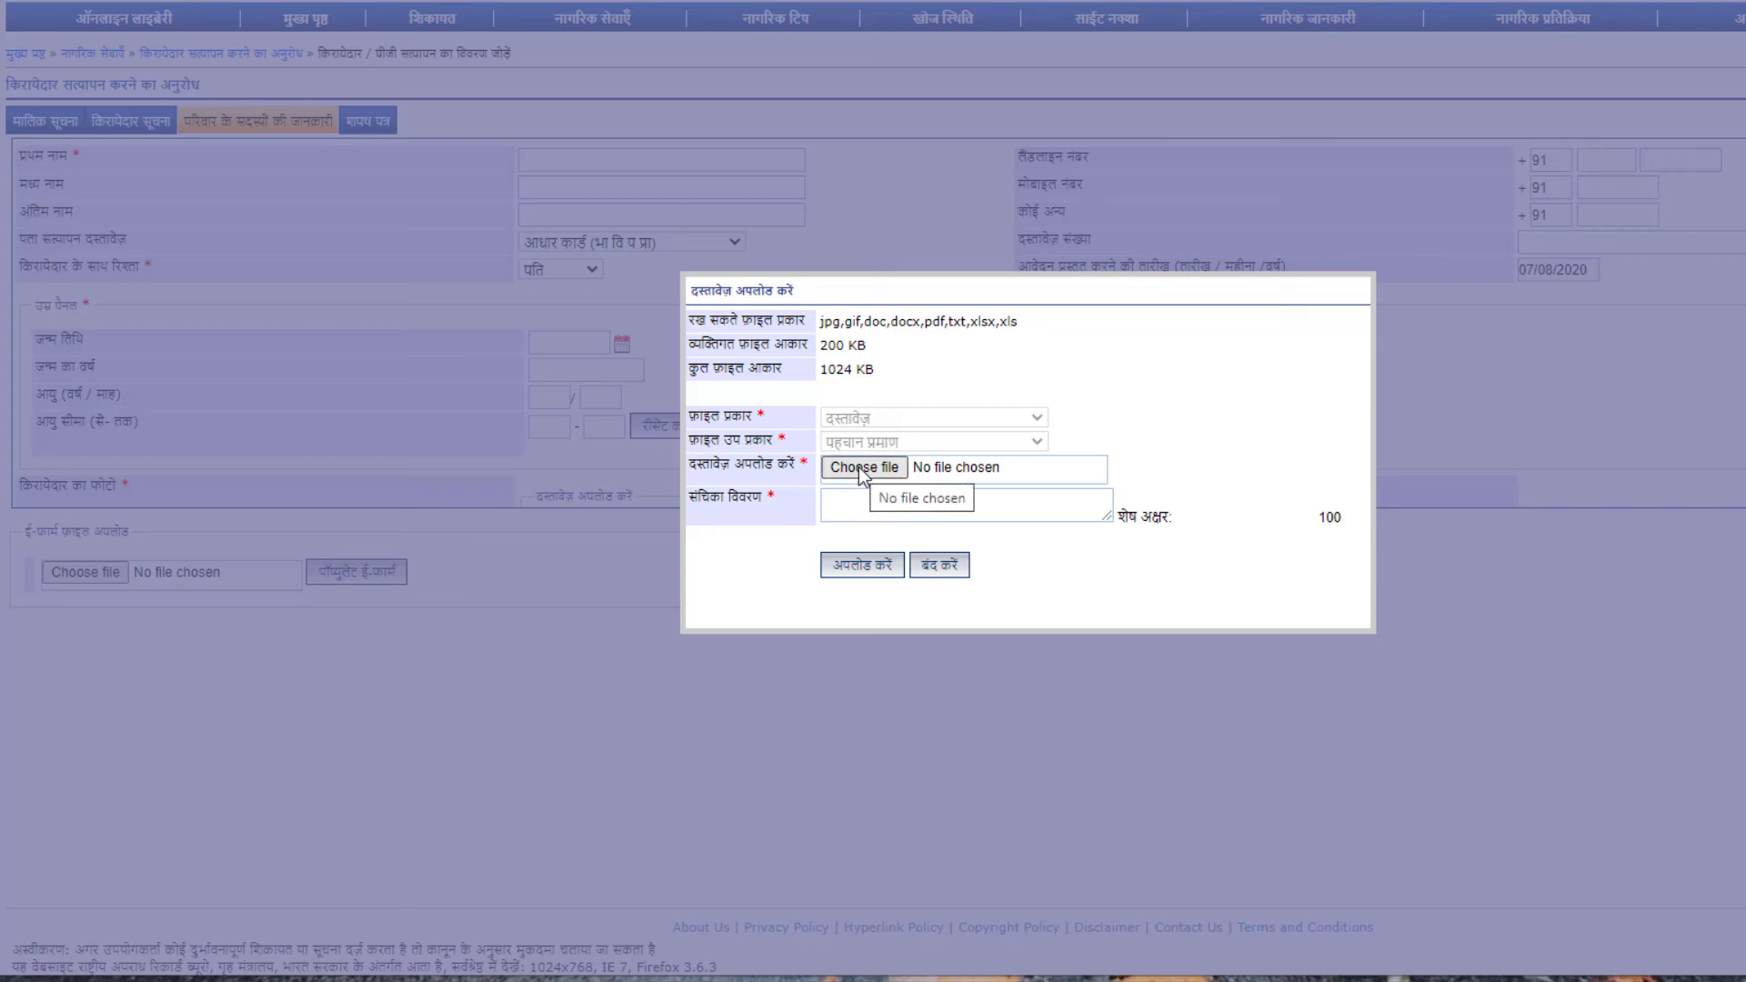
left_click(859, 467)
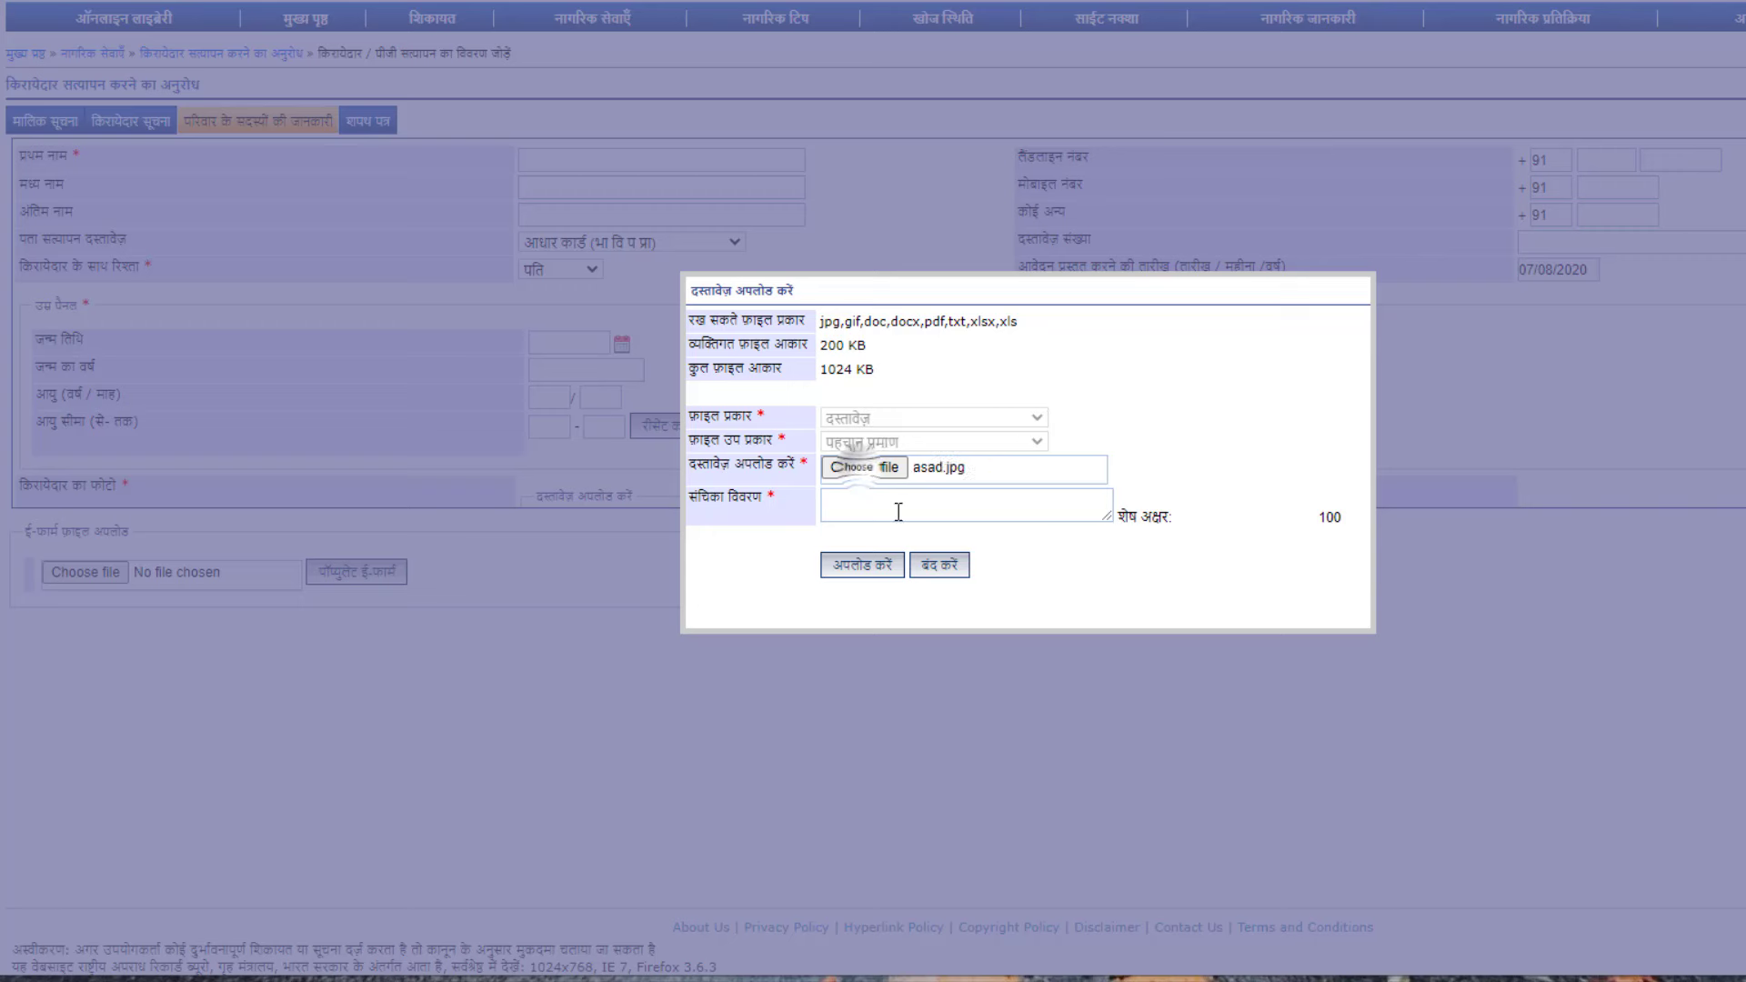
left_click(896, 506)
type("Adhar")
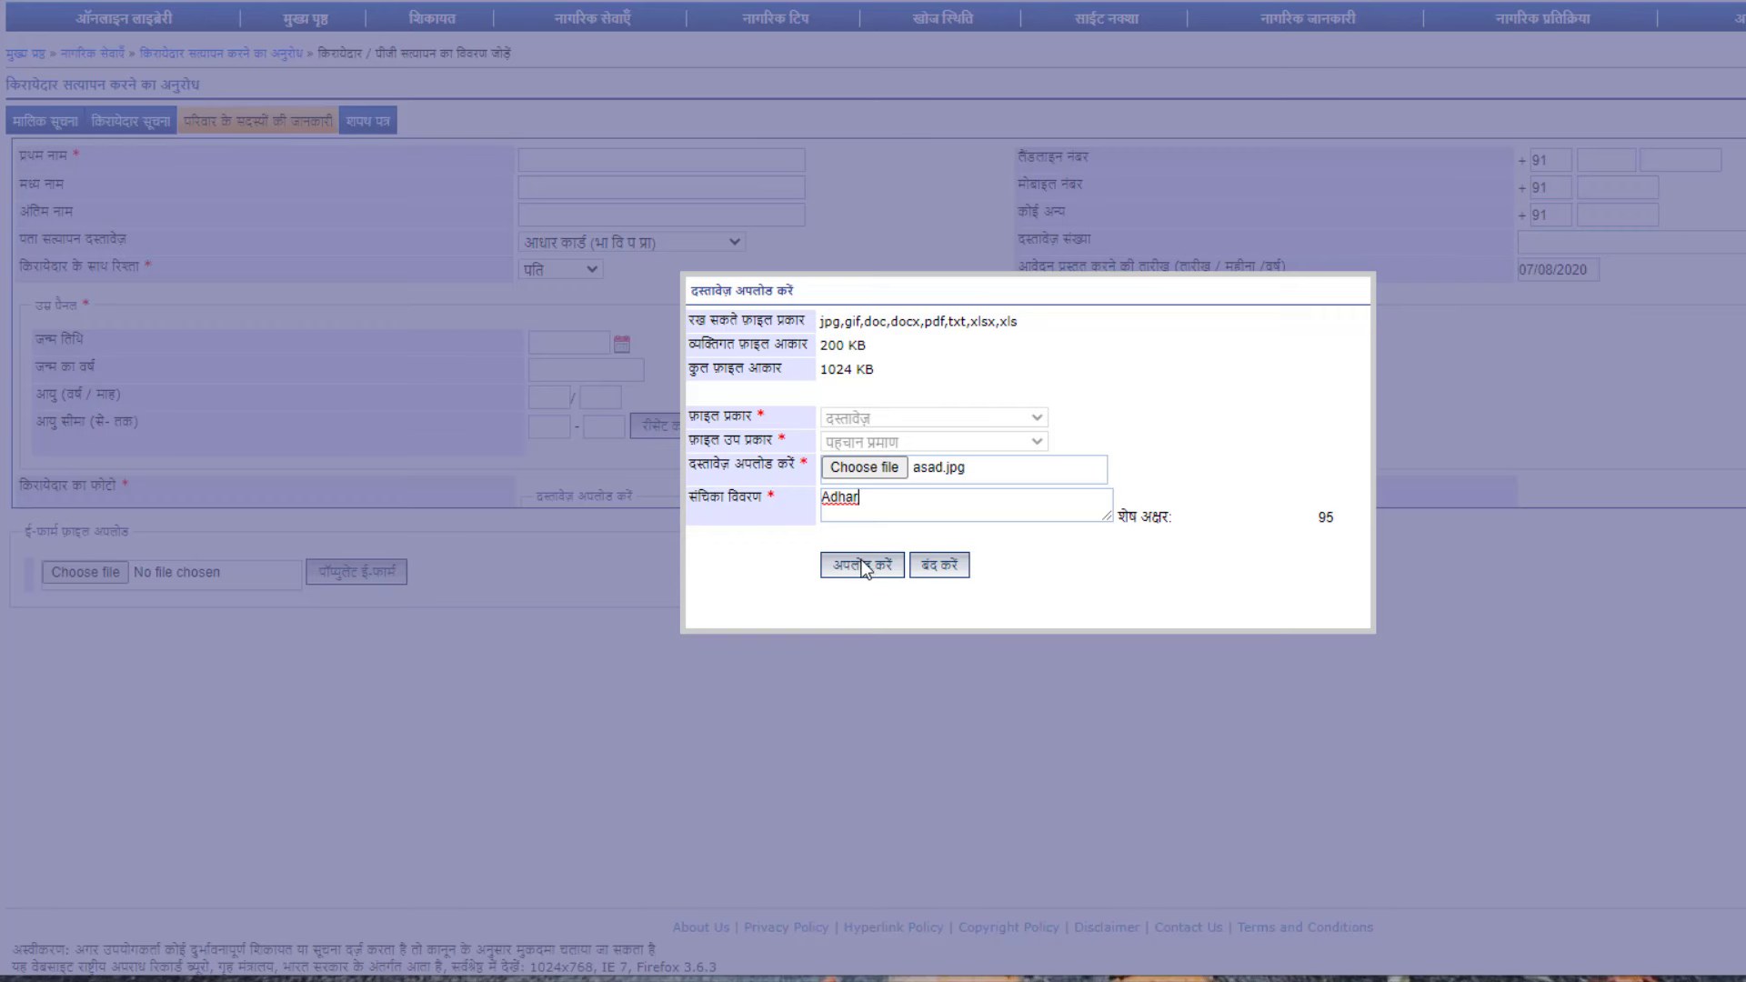
left_click(860, 562)
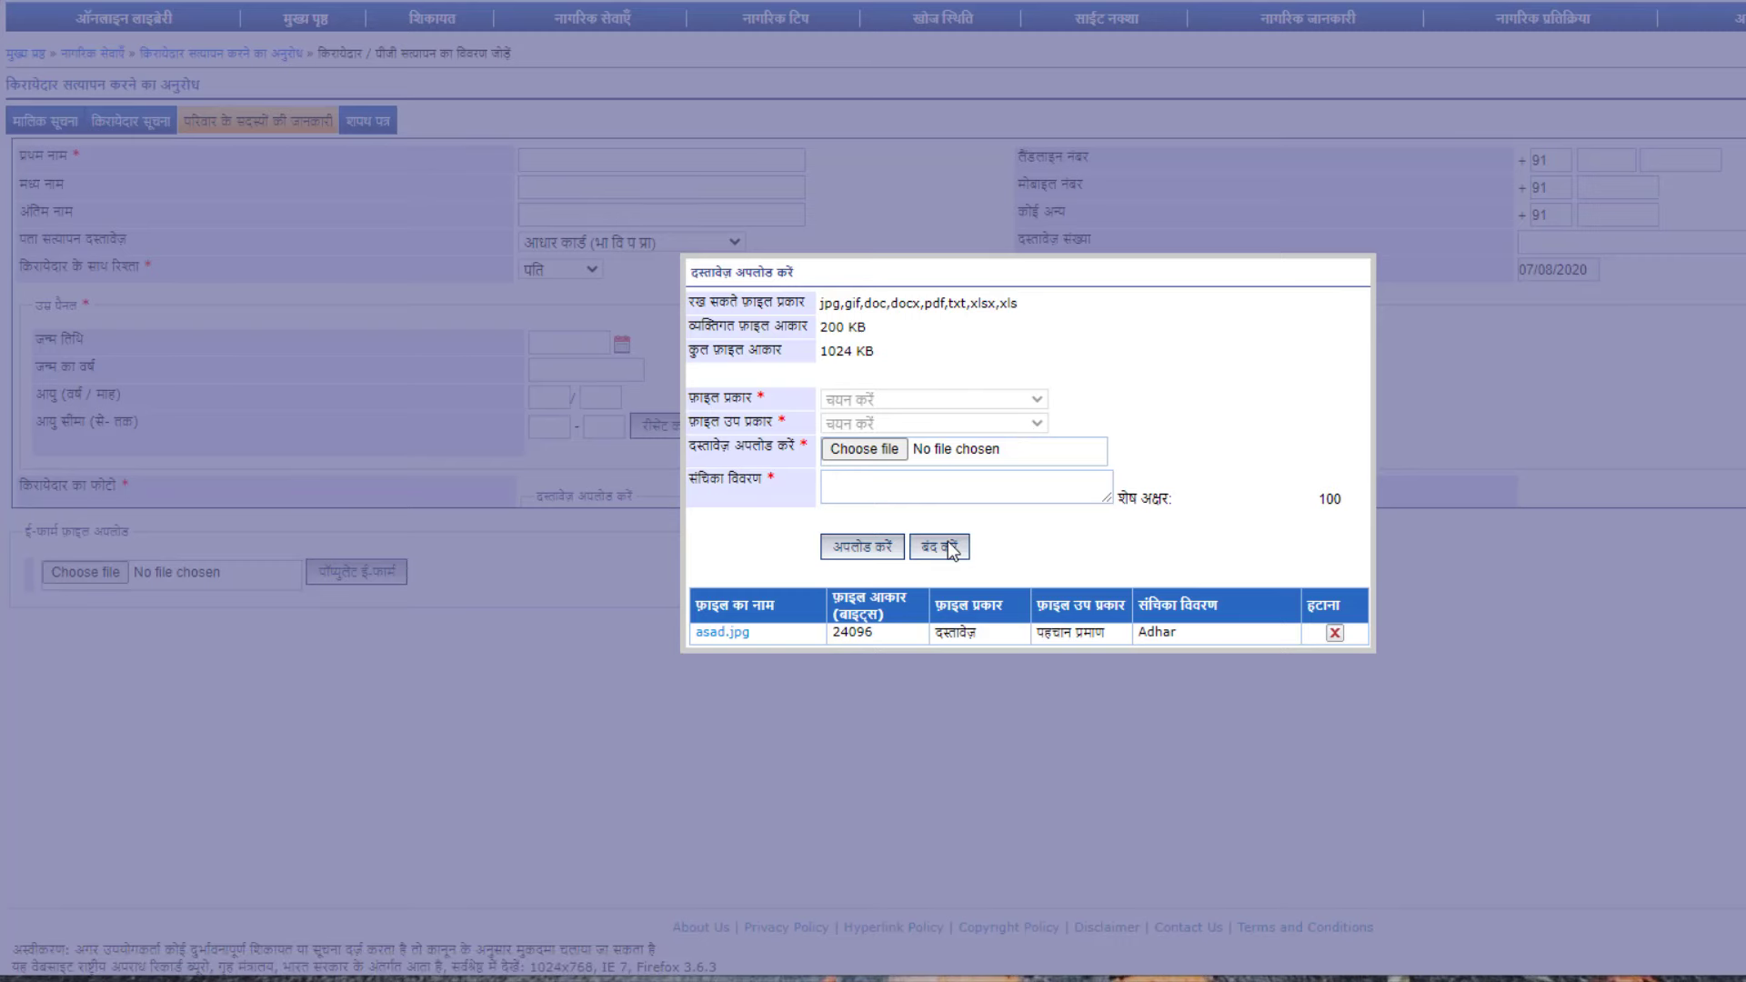
left_click(941, 547)
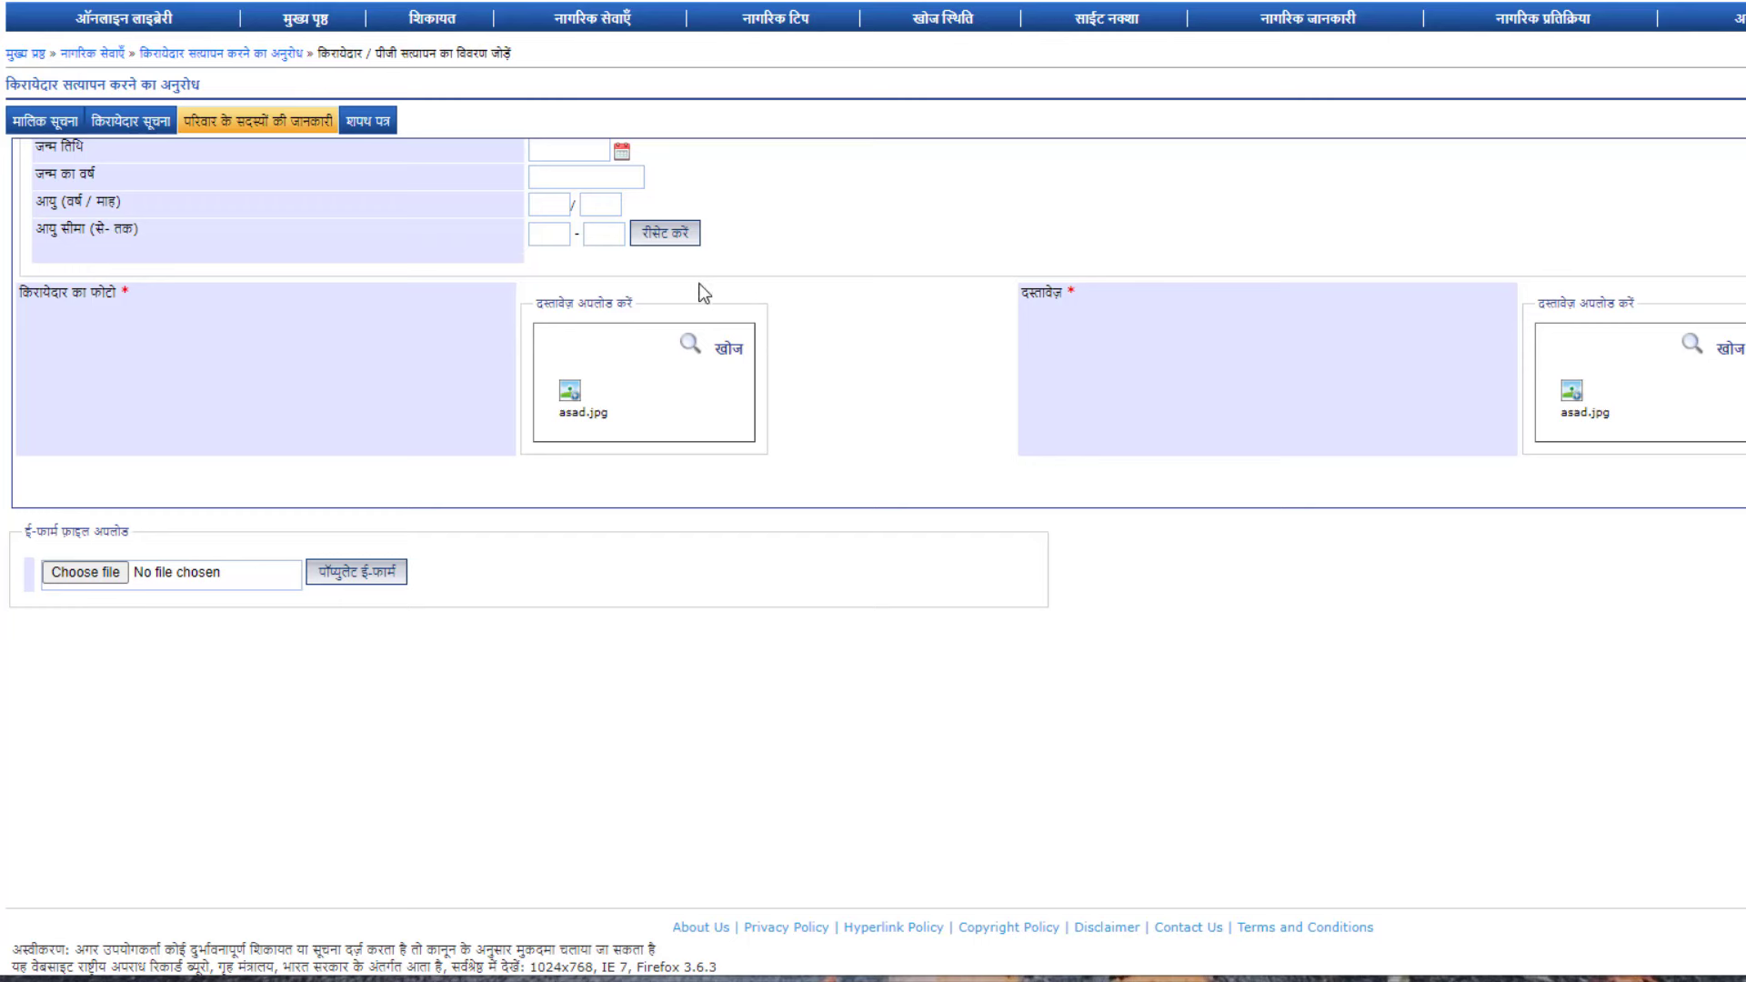
scroll(701, 288, "up", 2)
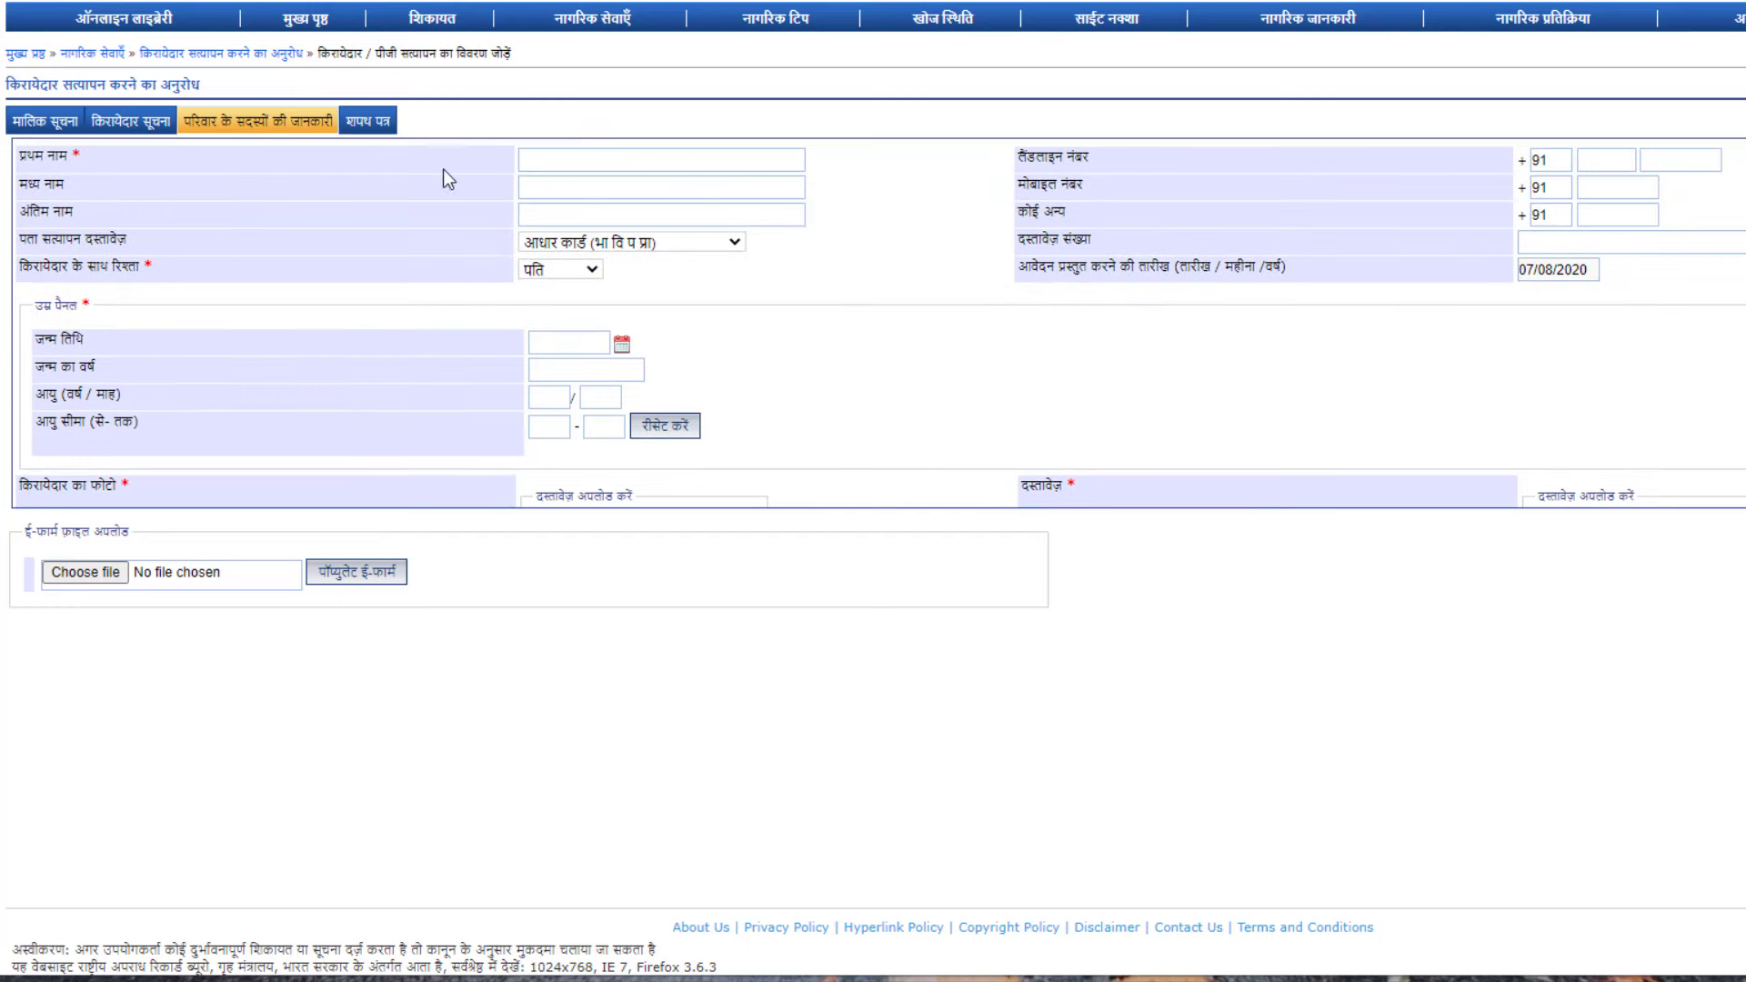
- Declare all supplied information true in the affidavit (शपथ पत्र) section and submit the tenant verification request
left_click(376, 124)
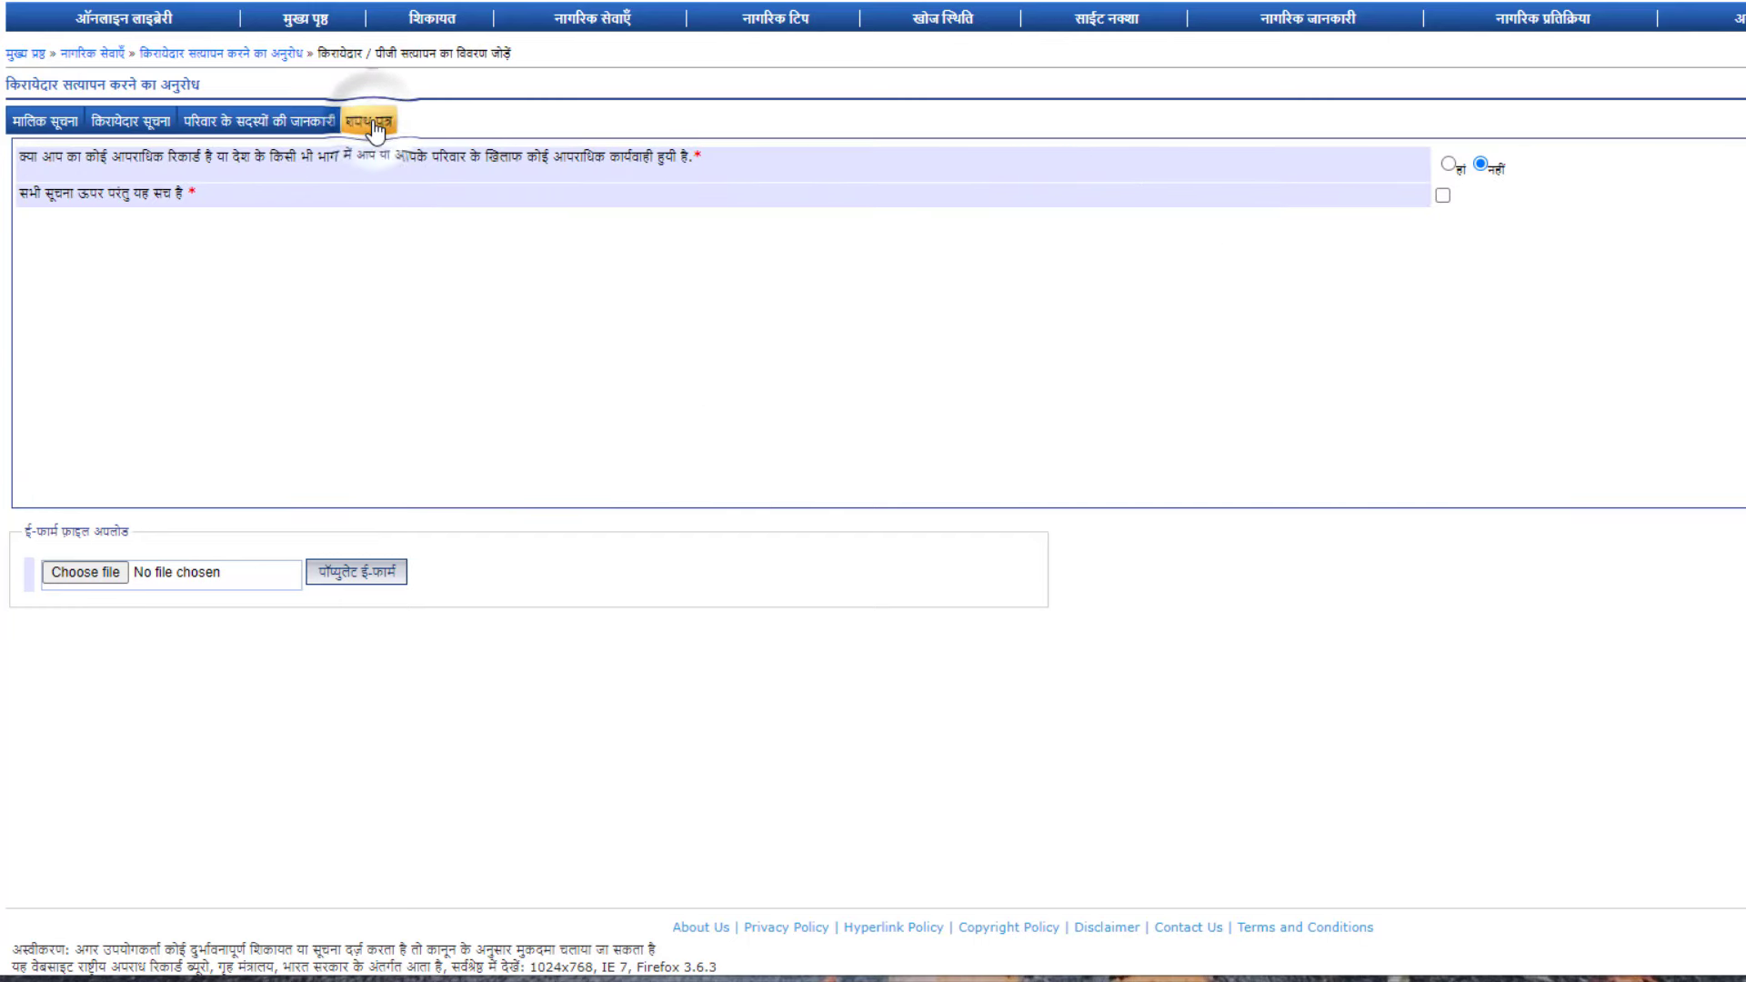
left_click(1443, 195)
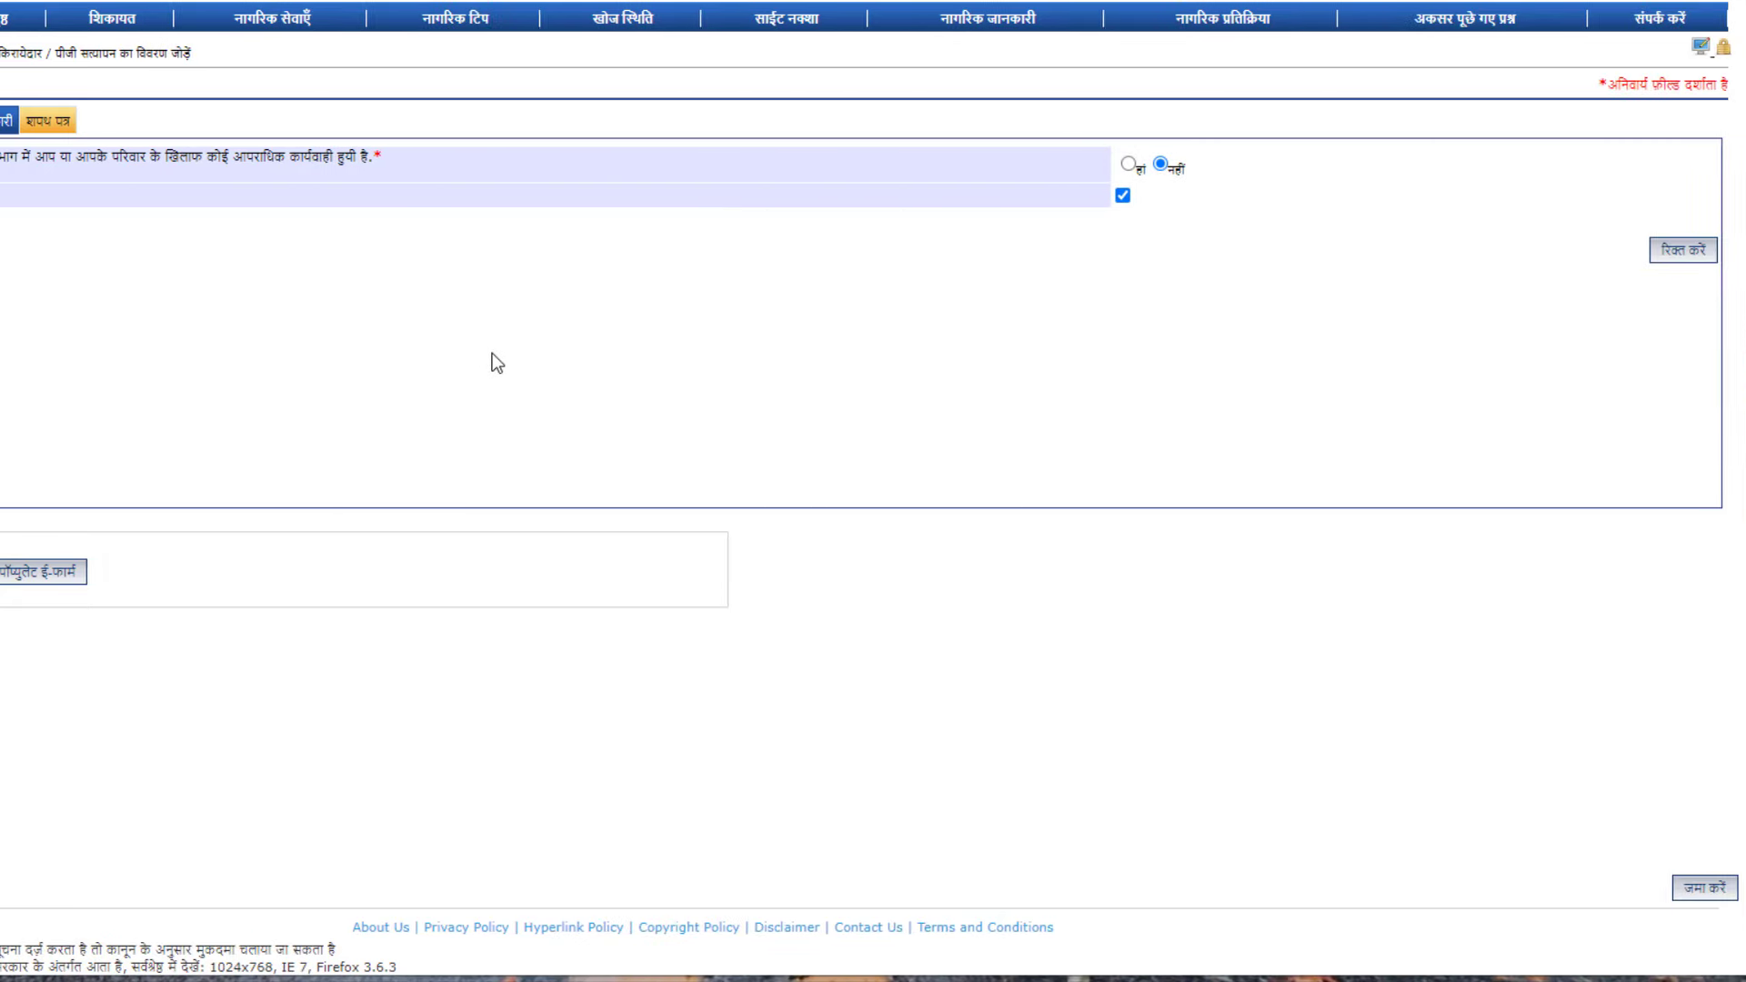
left_click(1694, 889)
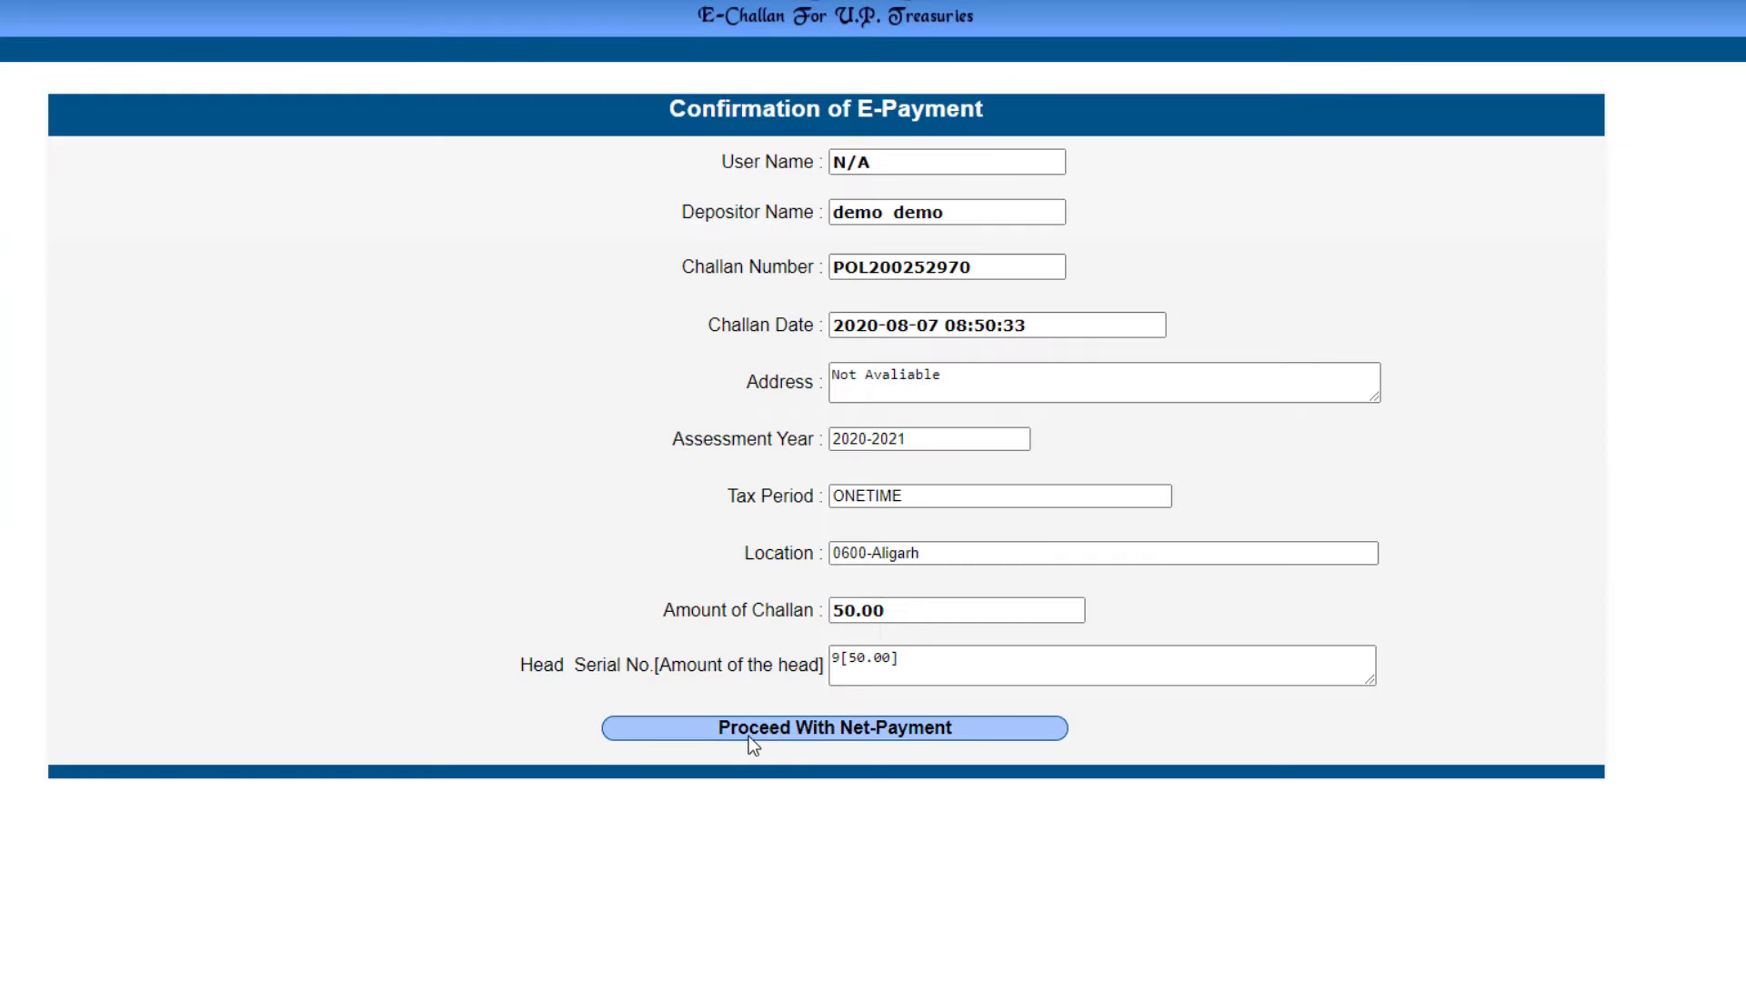
- Proceed with net-payment of the 50.00 challan and continue past the security warning to treaspg.up.gov.in
left_click(812, 737)
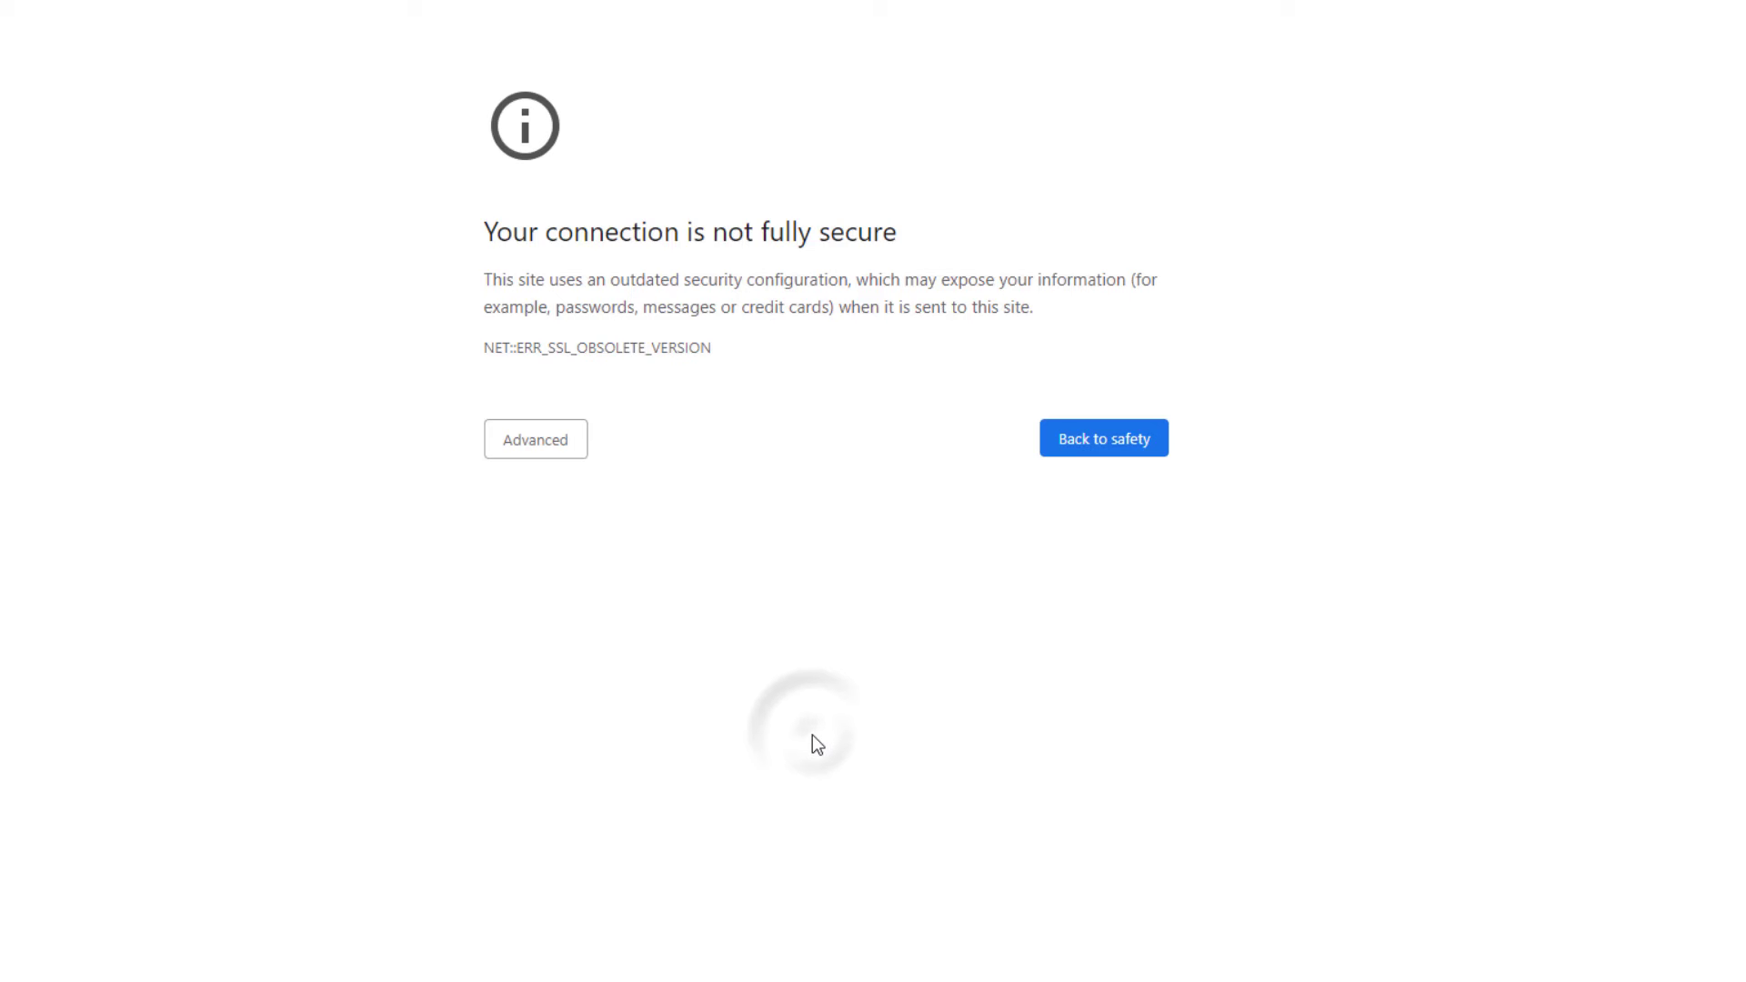
left_click(561, 455)
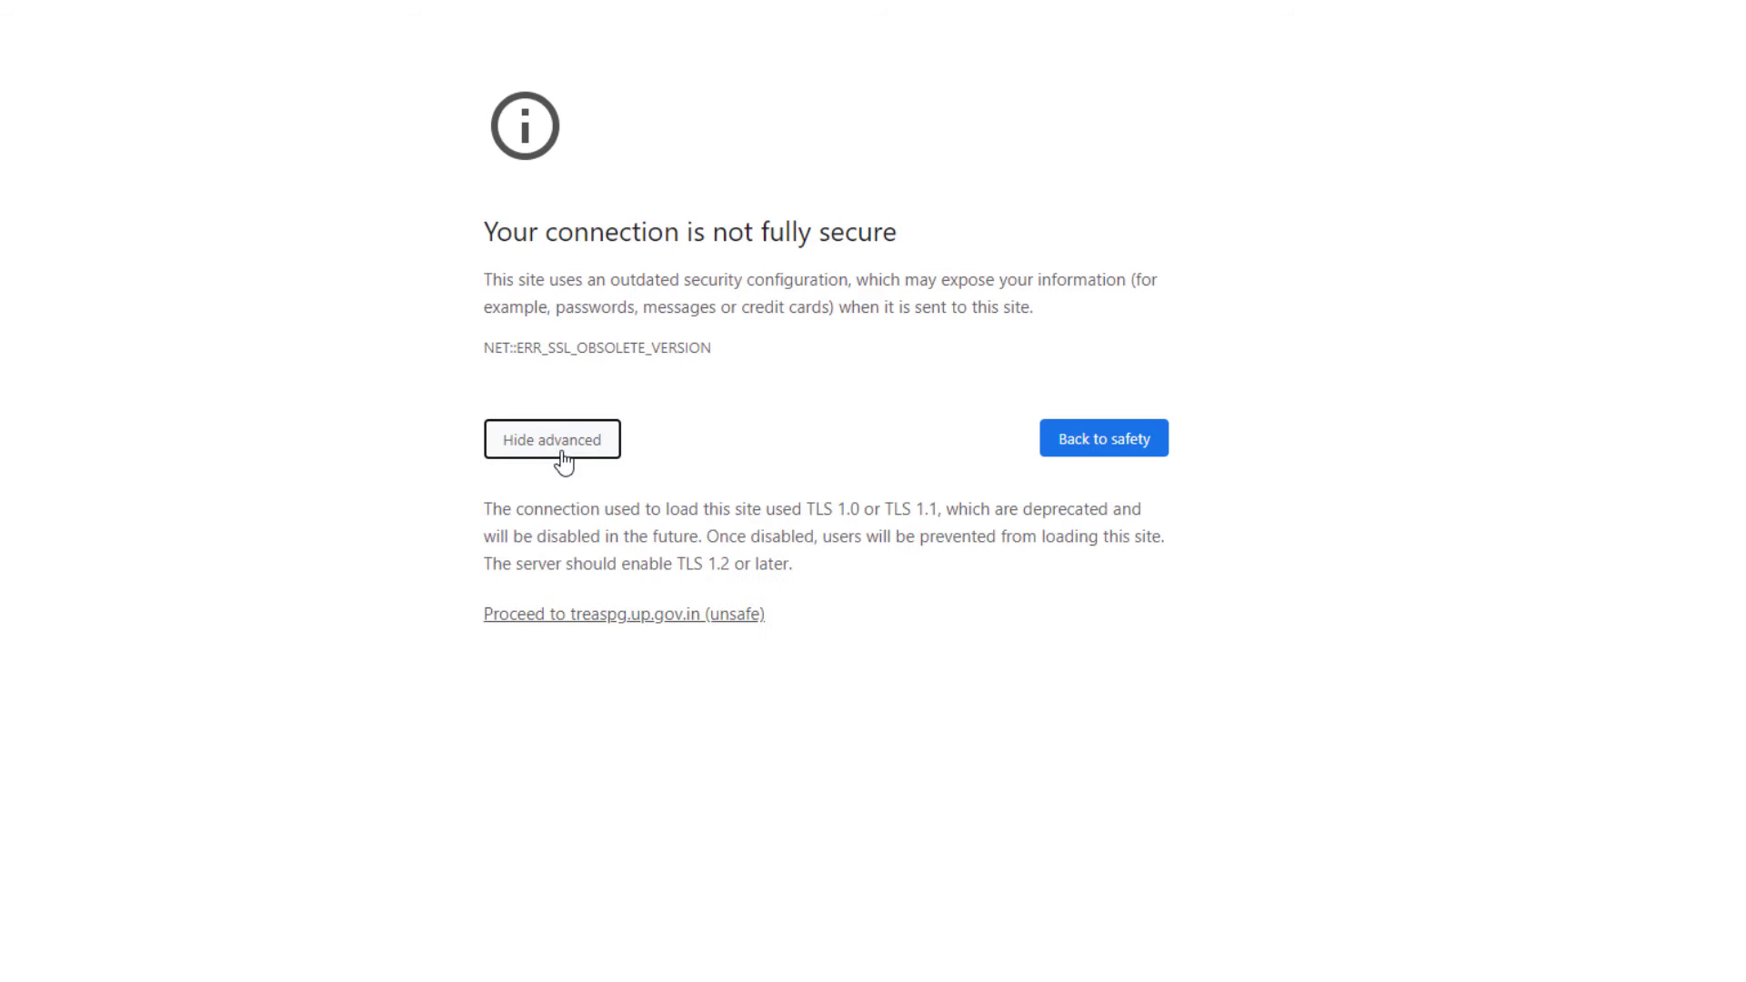
left_click(618, 617)
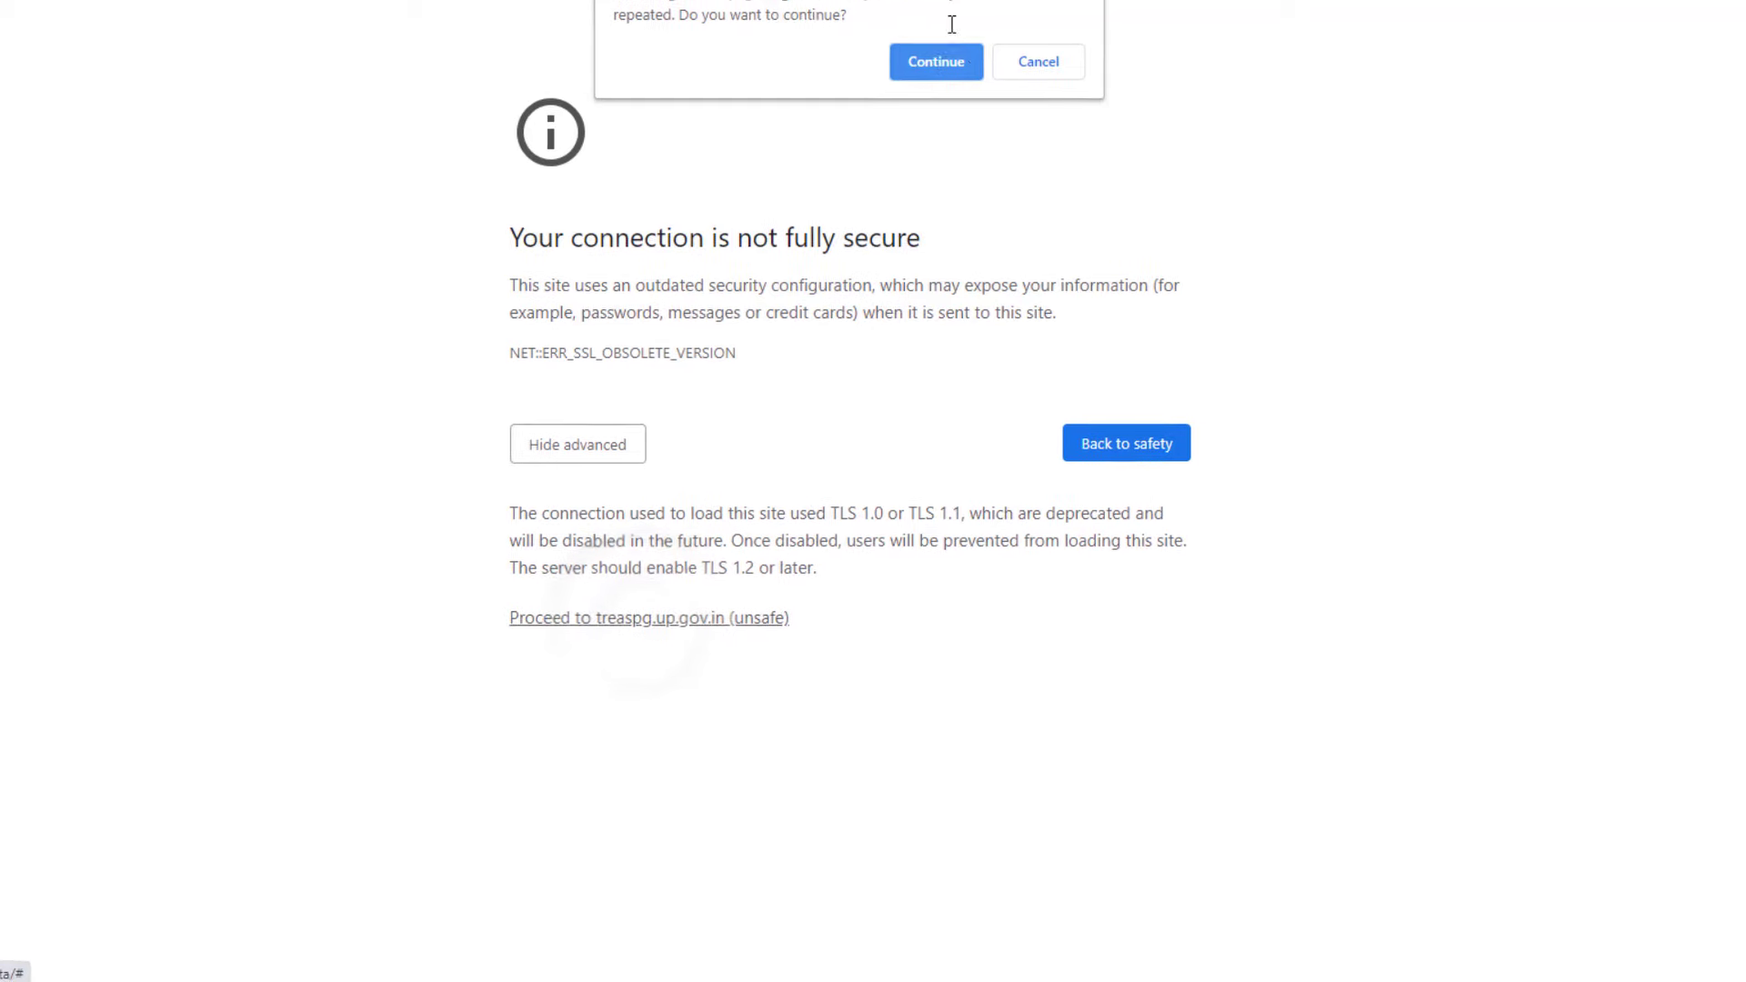
left_click(908, 51)
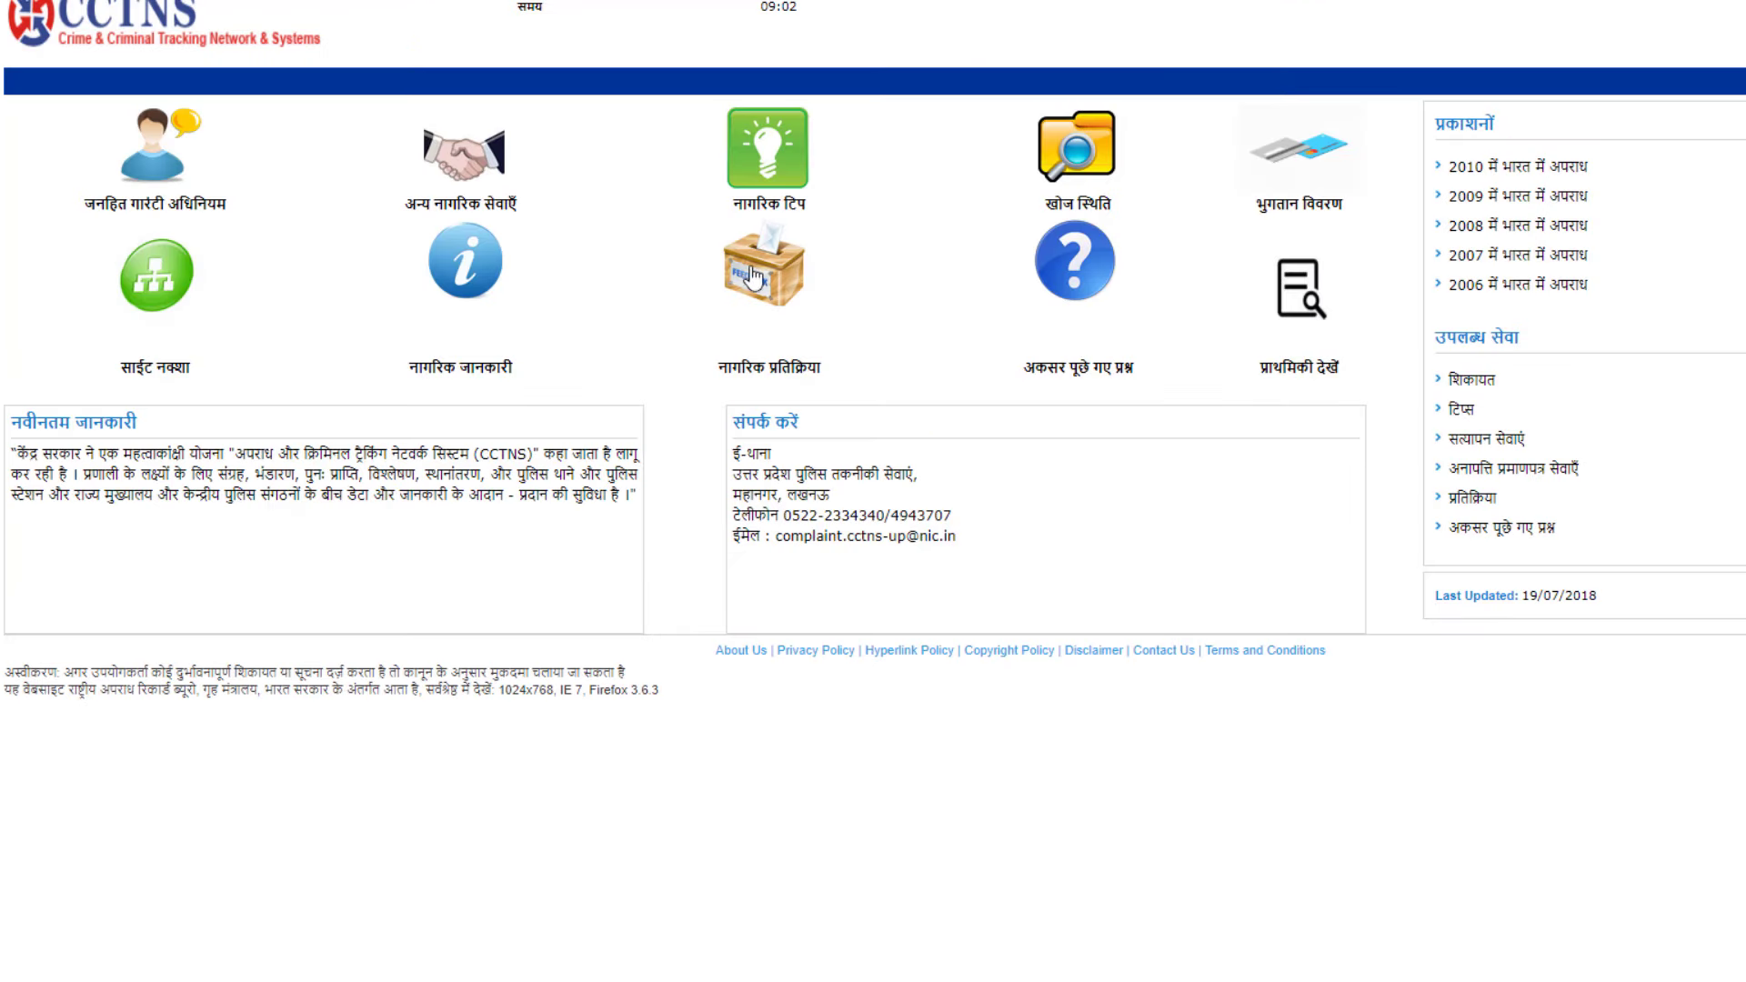
- Open the status search, set the service to सेवा अनुरोध, the request type to किरायेदार सत्यापन and the year to 2020, and go to the request number field
left_click(1073, 202)
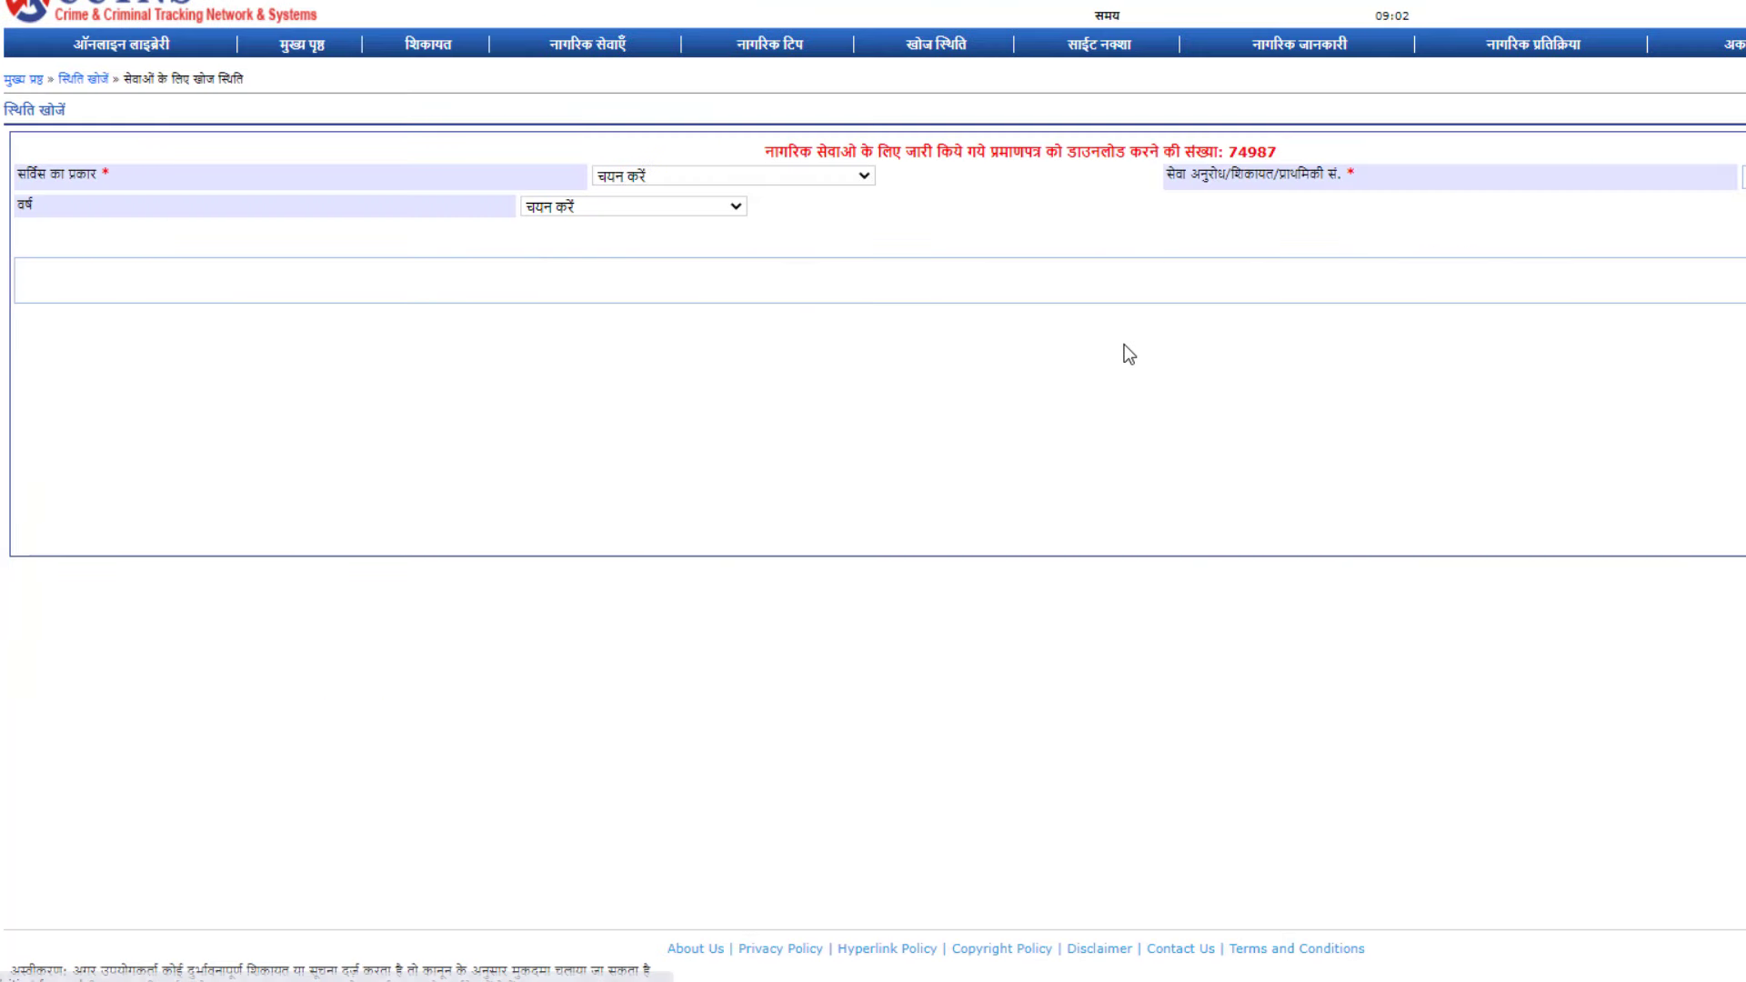
left_click(836, 182)
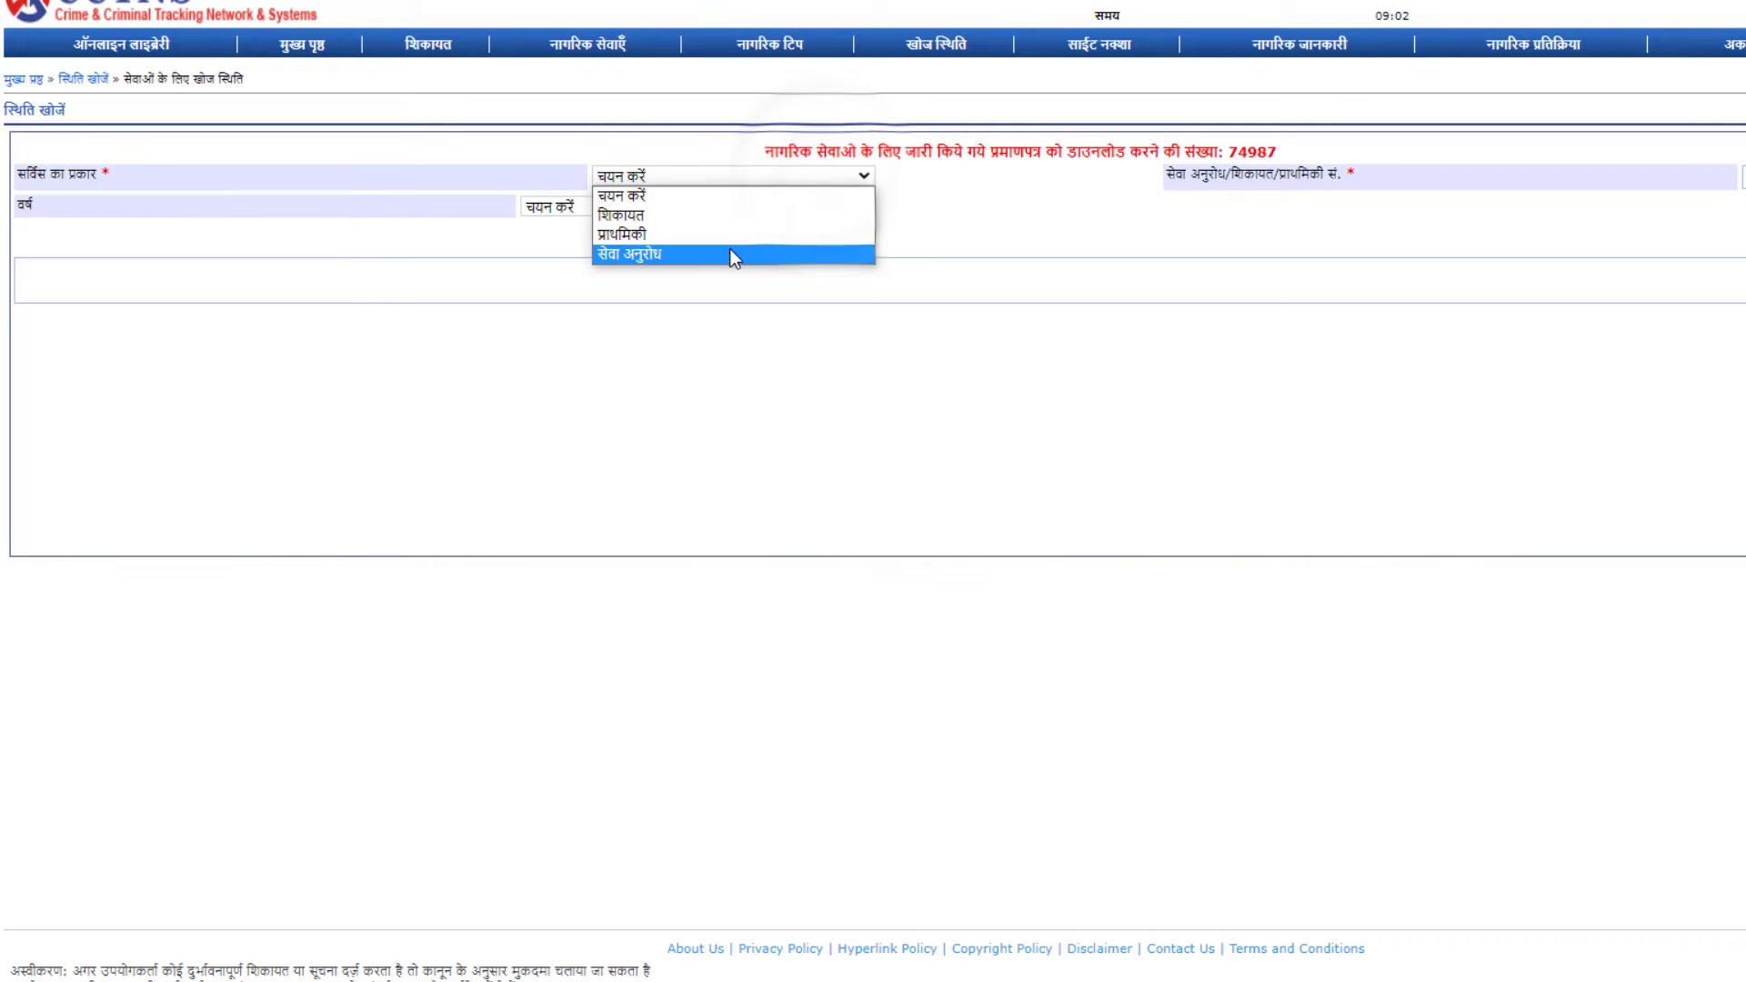
left_click(642, 258)
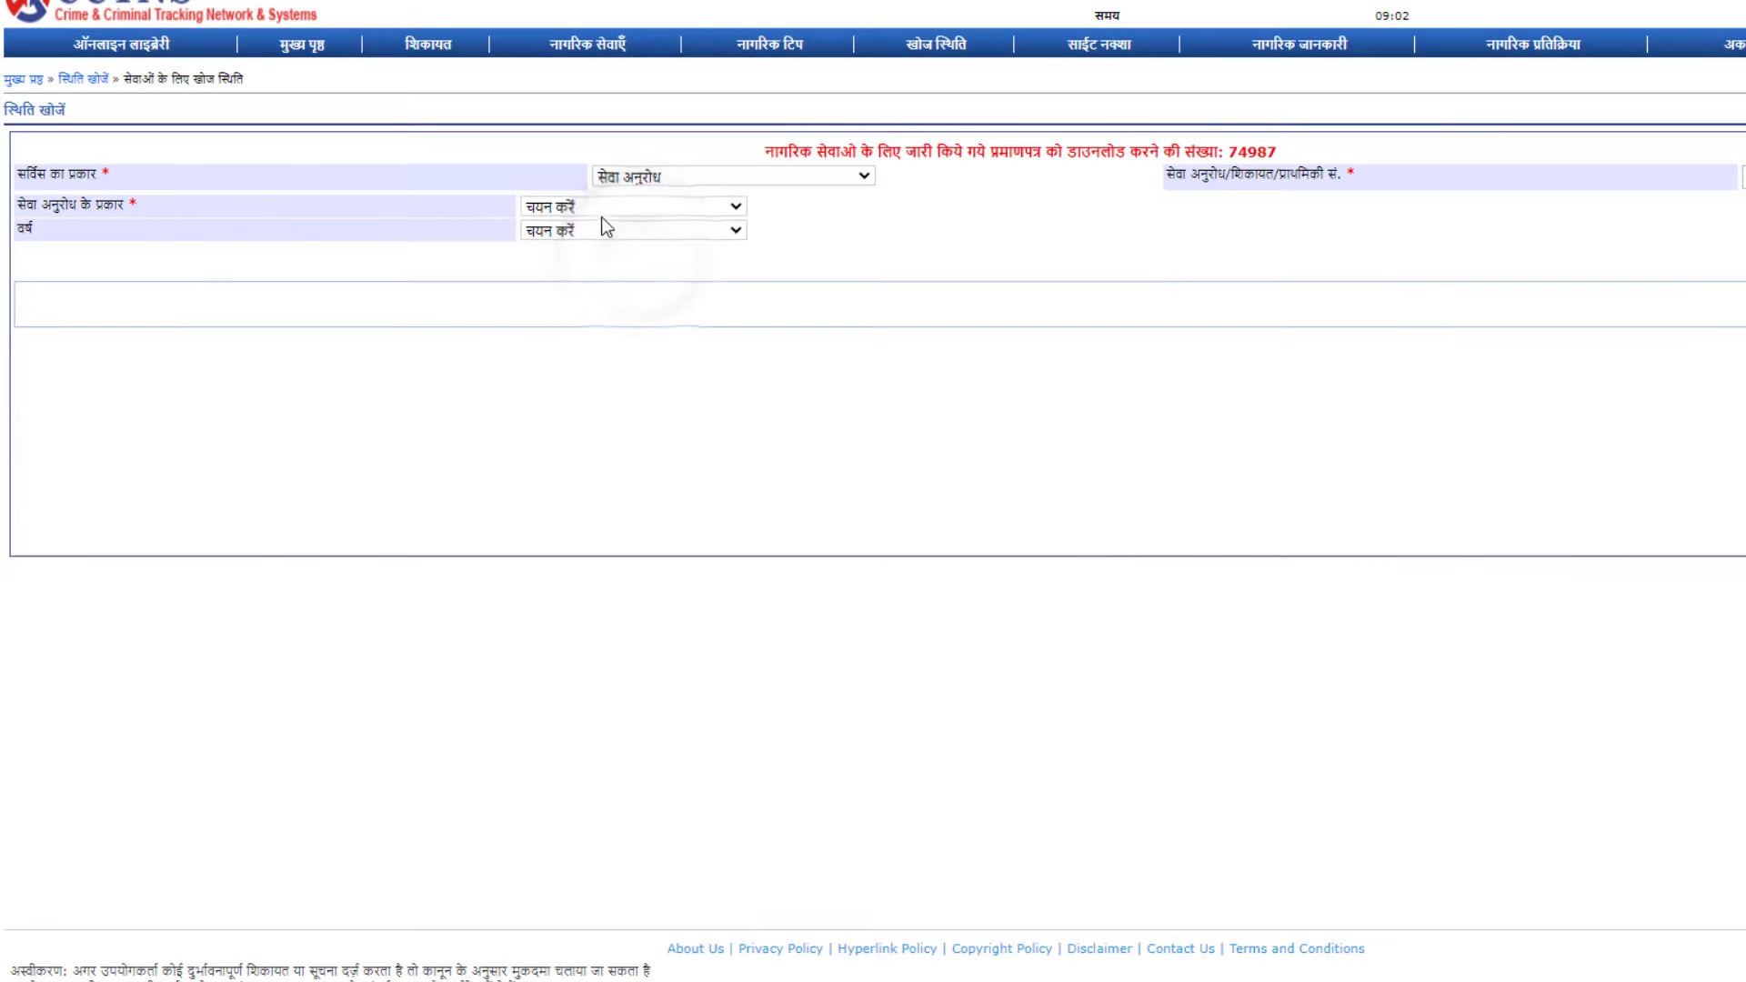
left_click(598, 213)
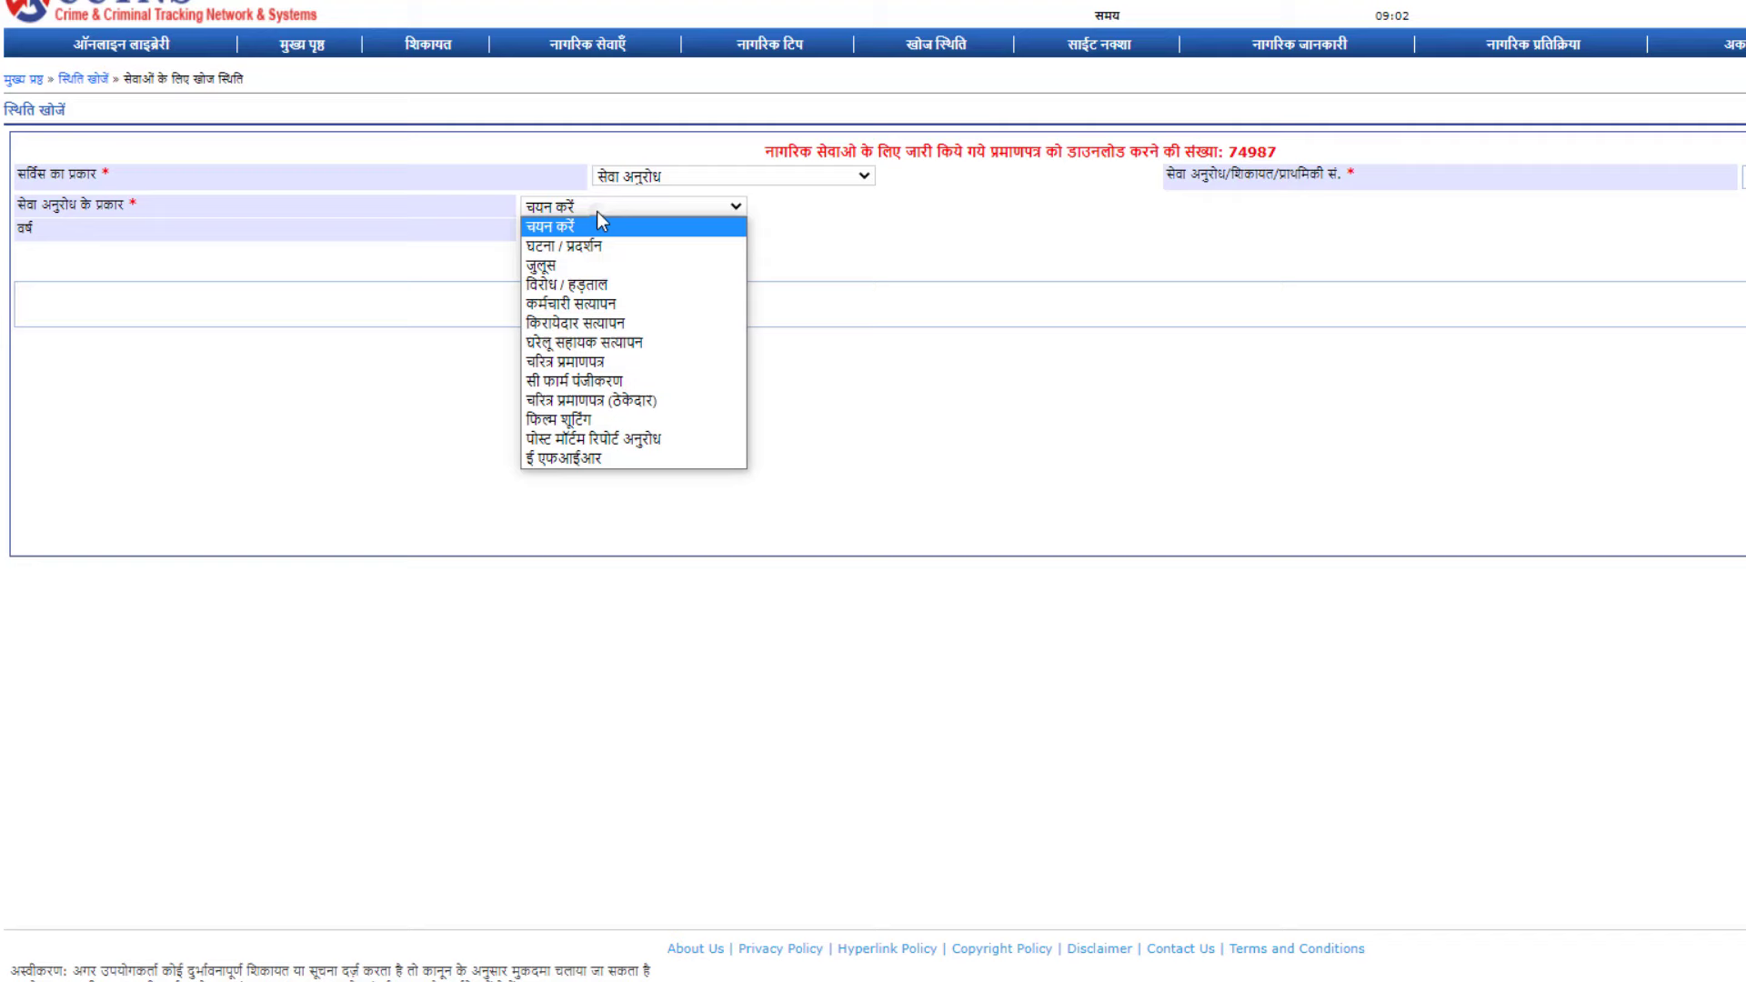
left_click(595, 322)
left_click(680, 229)
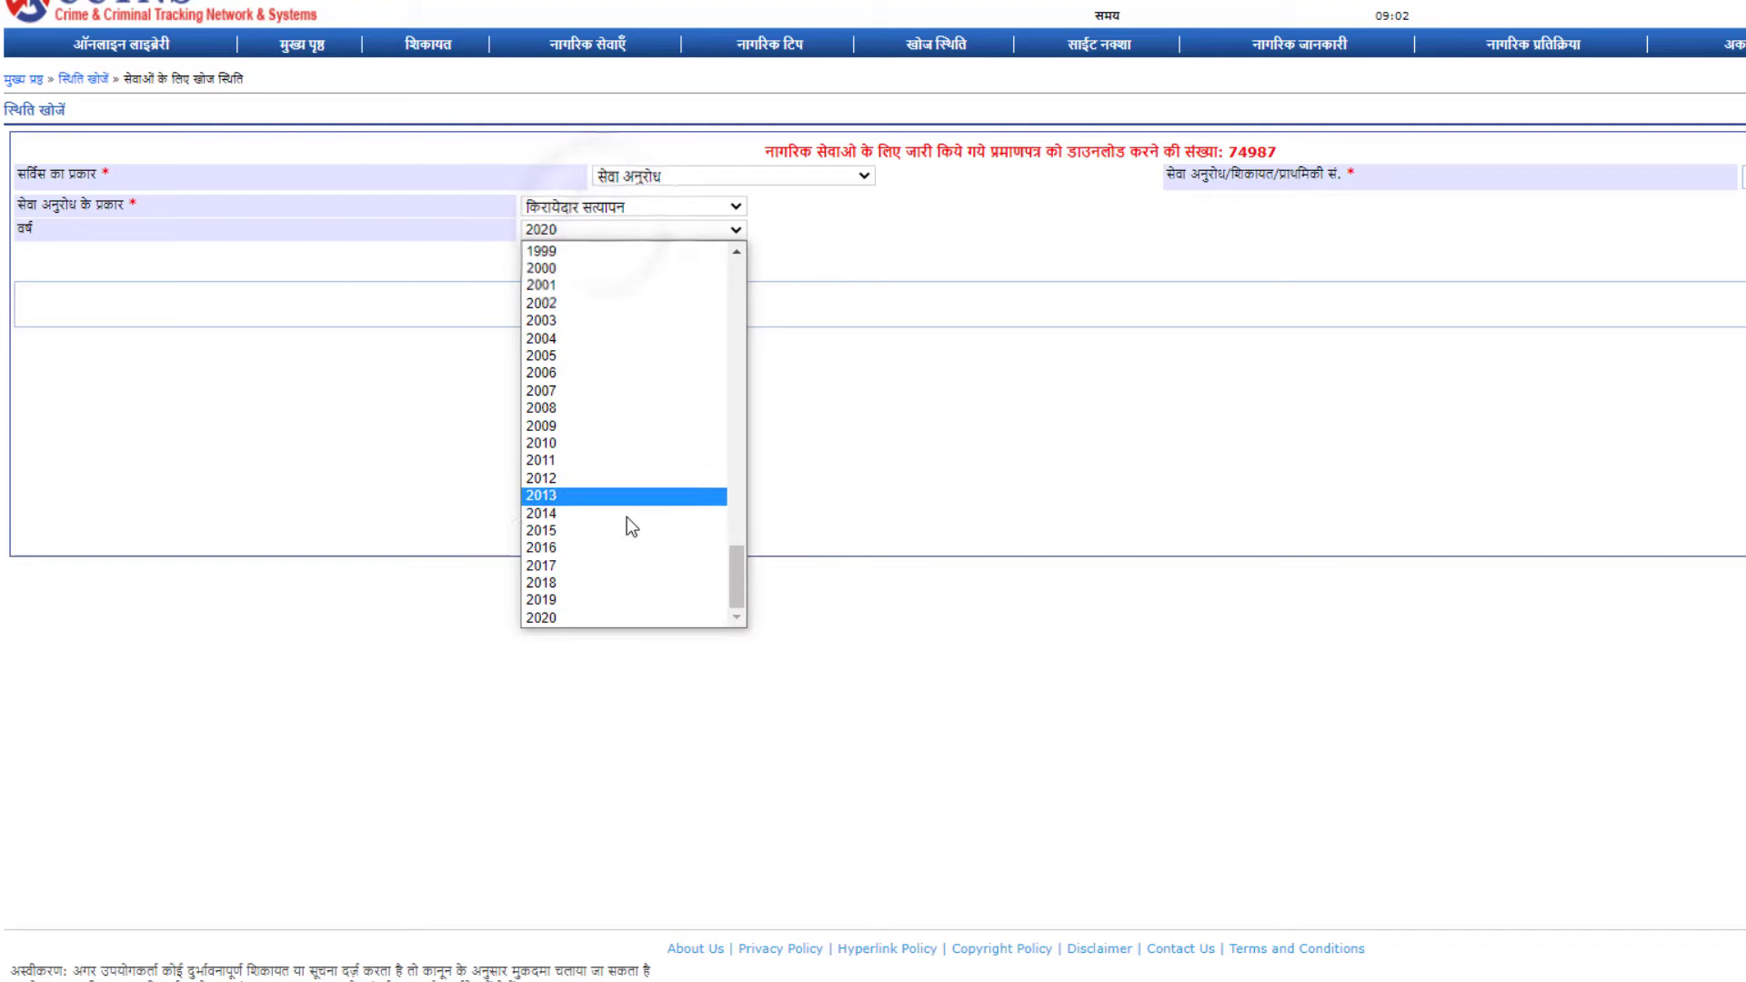
left_click(593, 618)
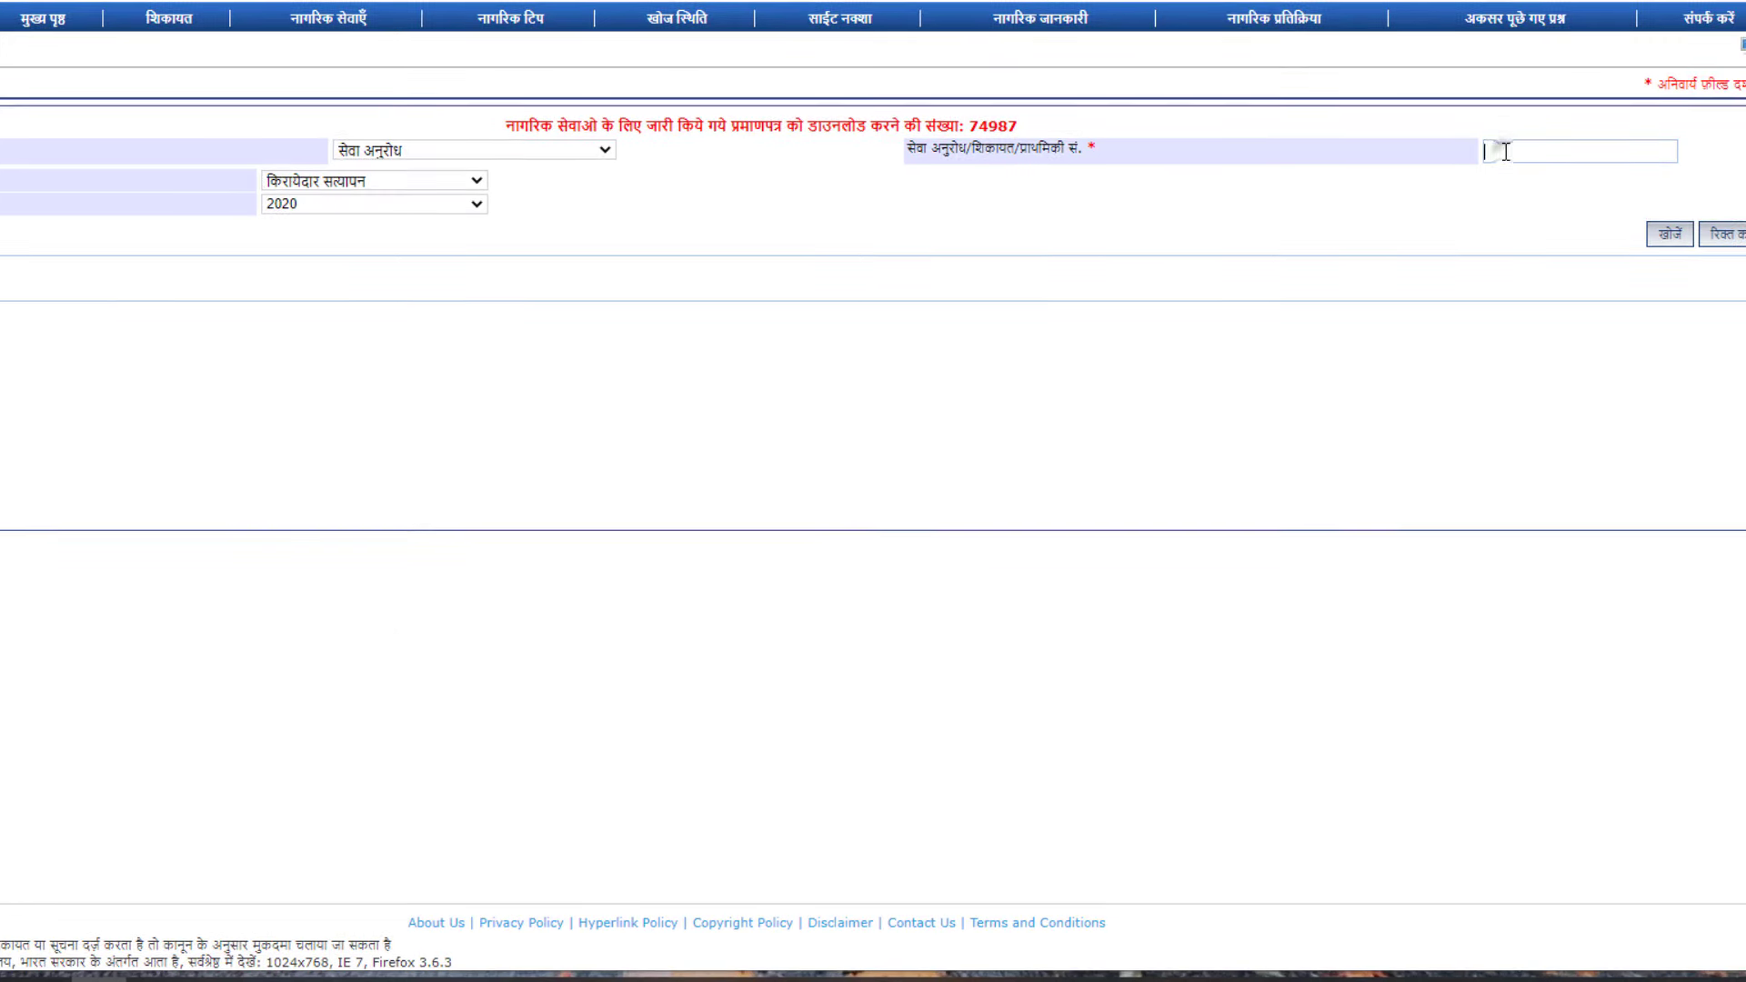
left_click(1491, 155)
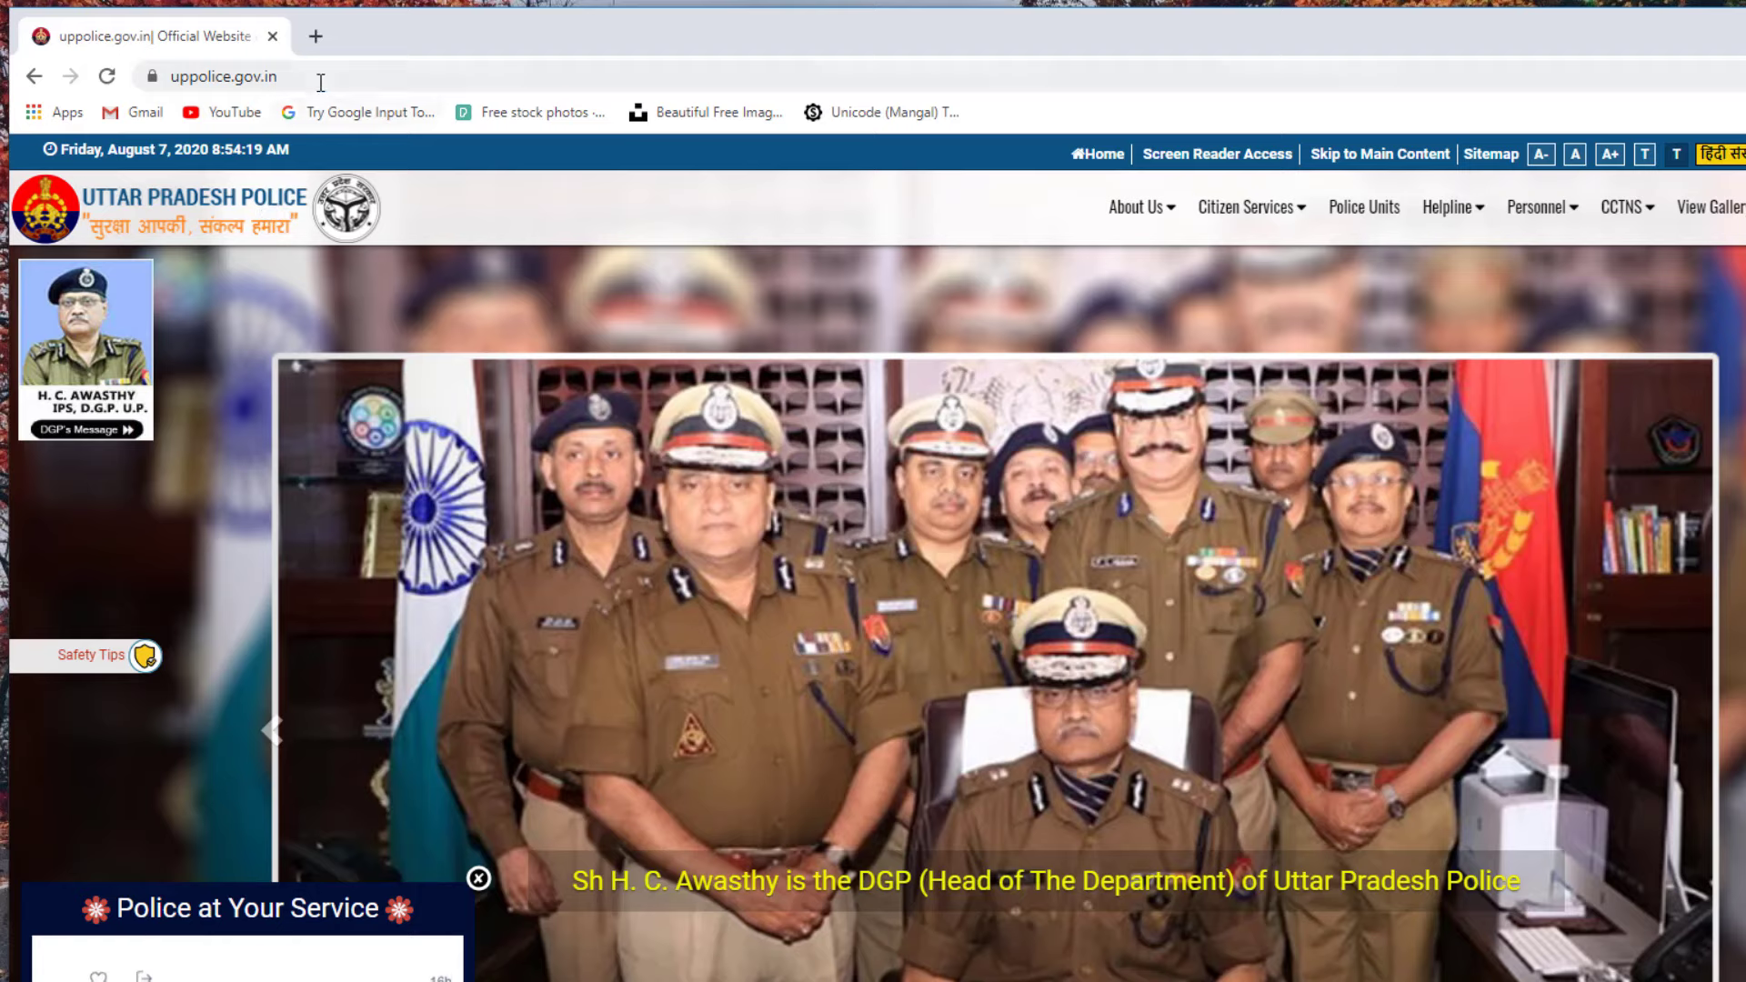
- Search the web for Delhi Police and open the official delhipolice.nic.in site
left_click(319, 79)
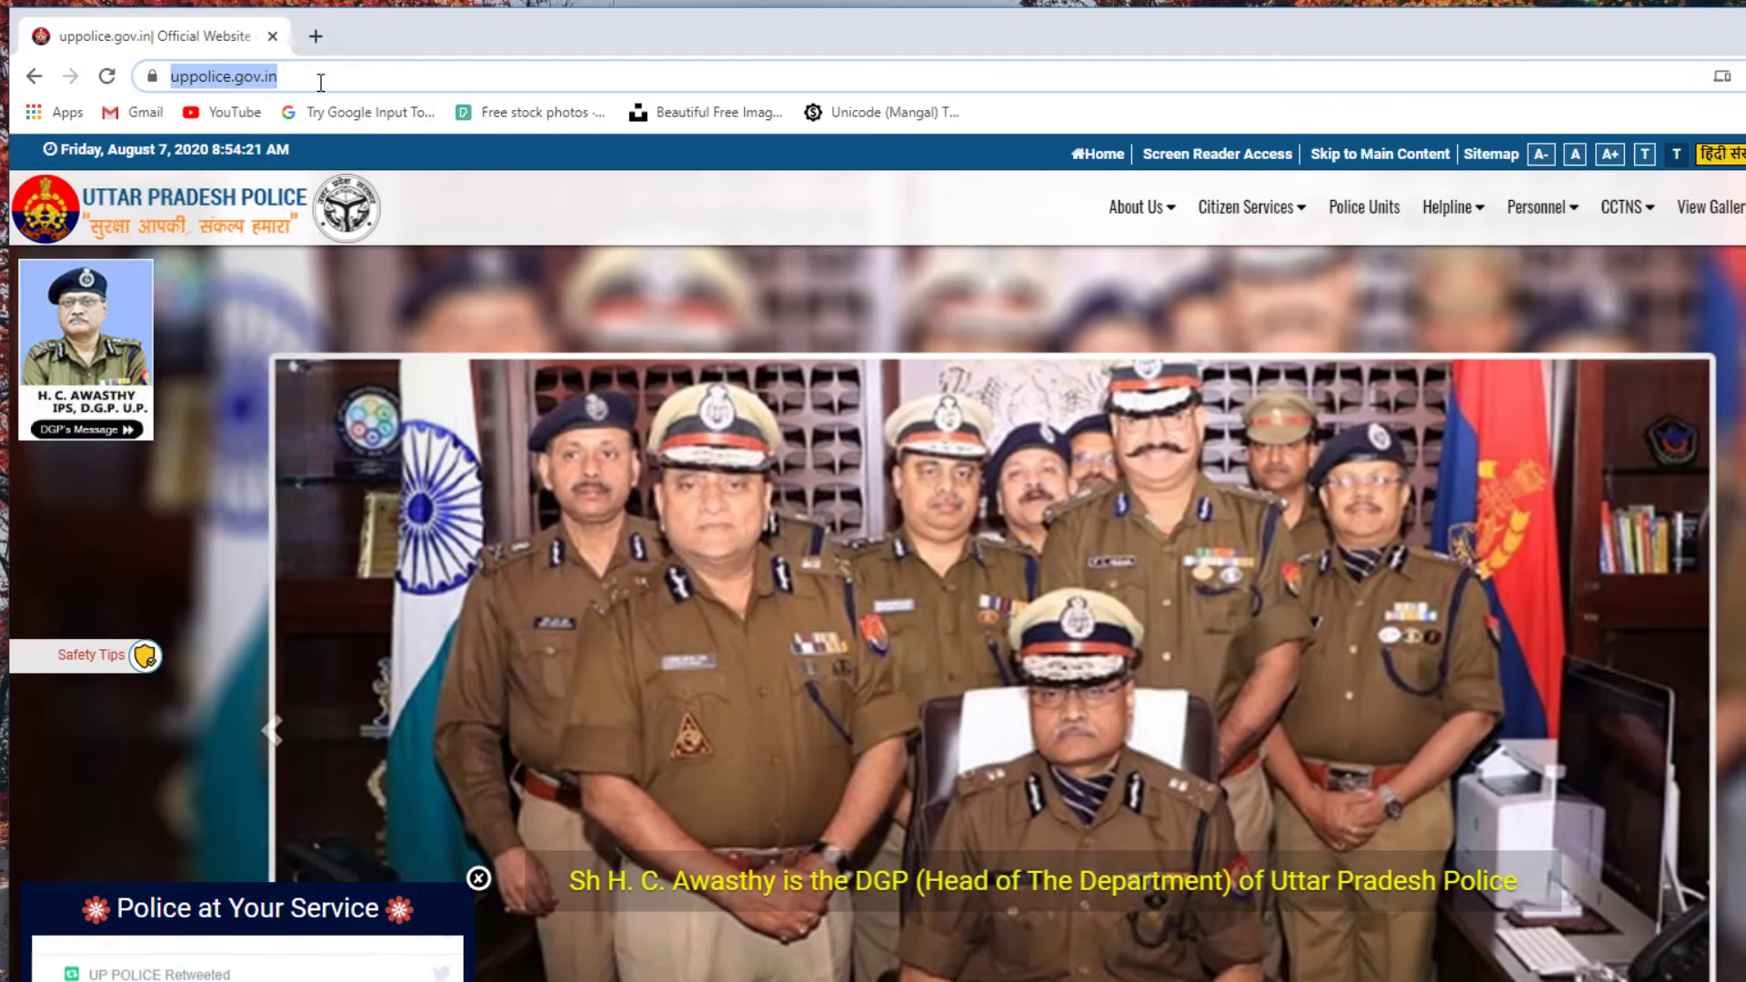
type("delhi p")
key("Return")
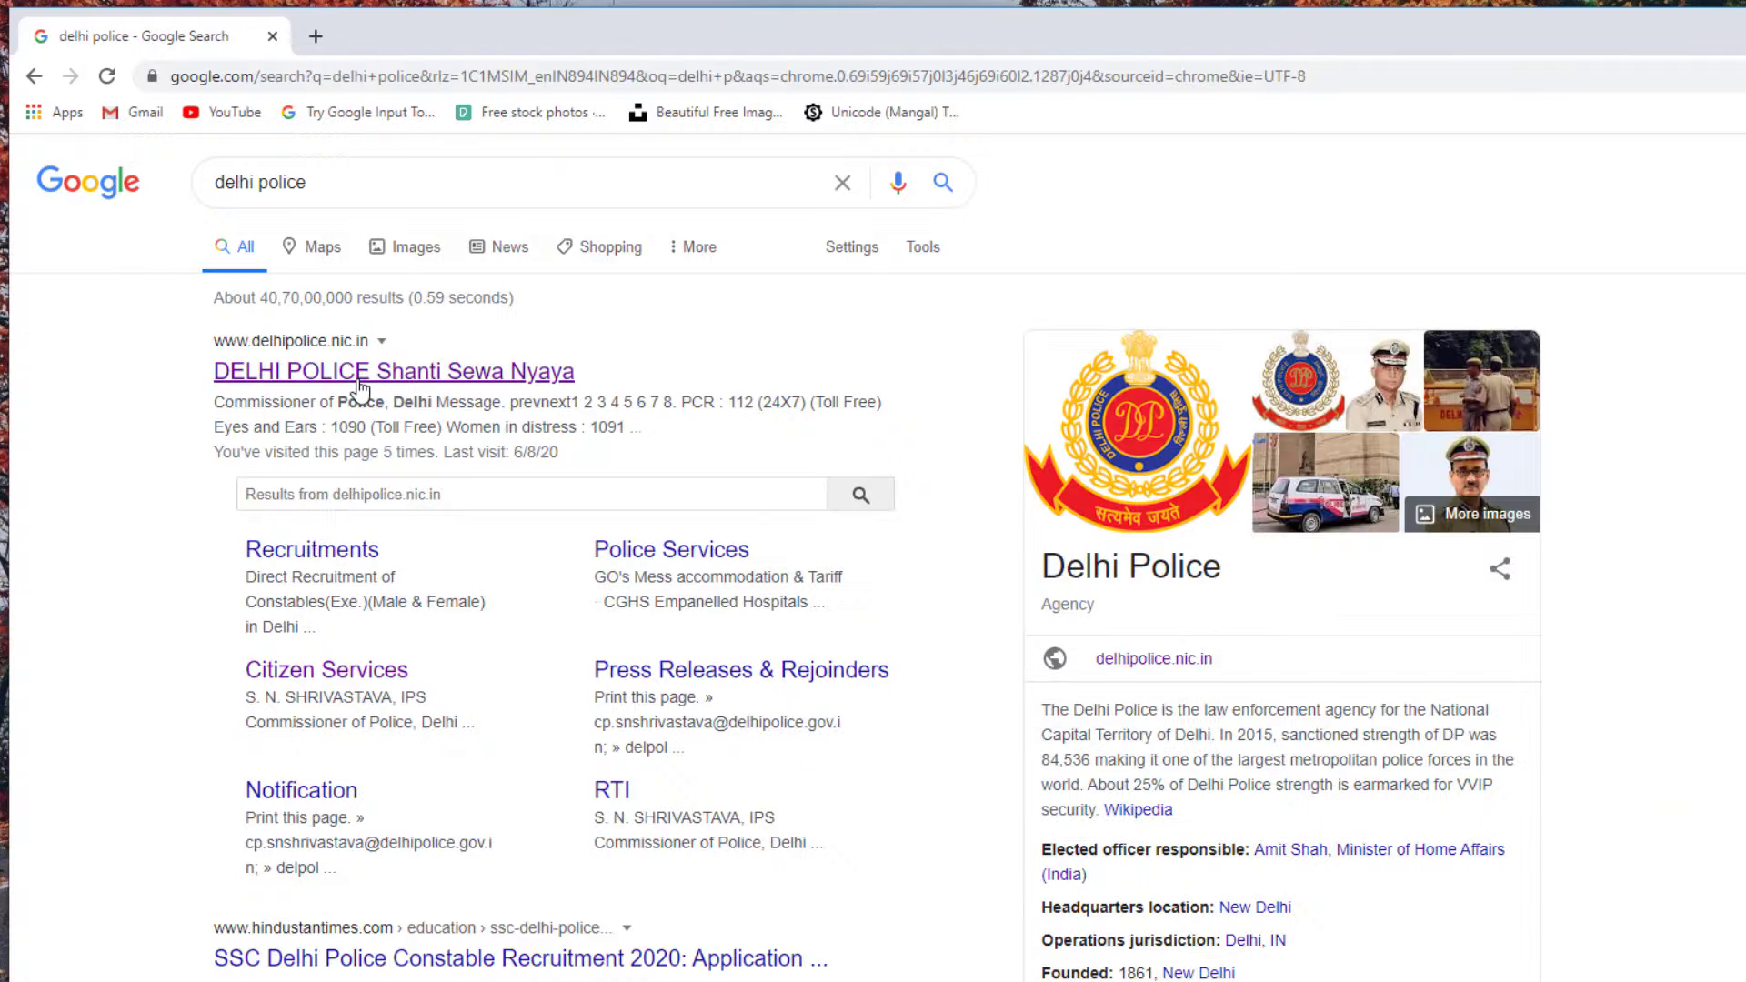
left_click(353, 375)
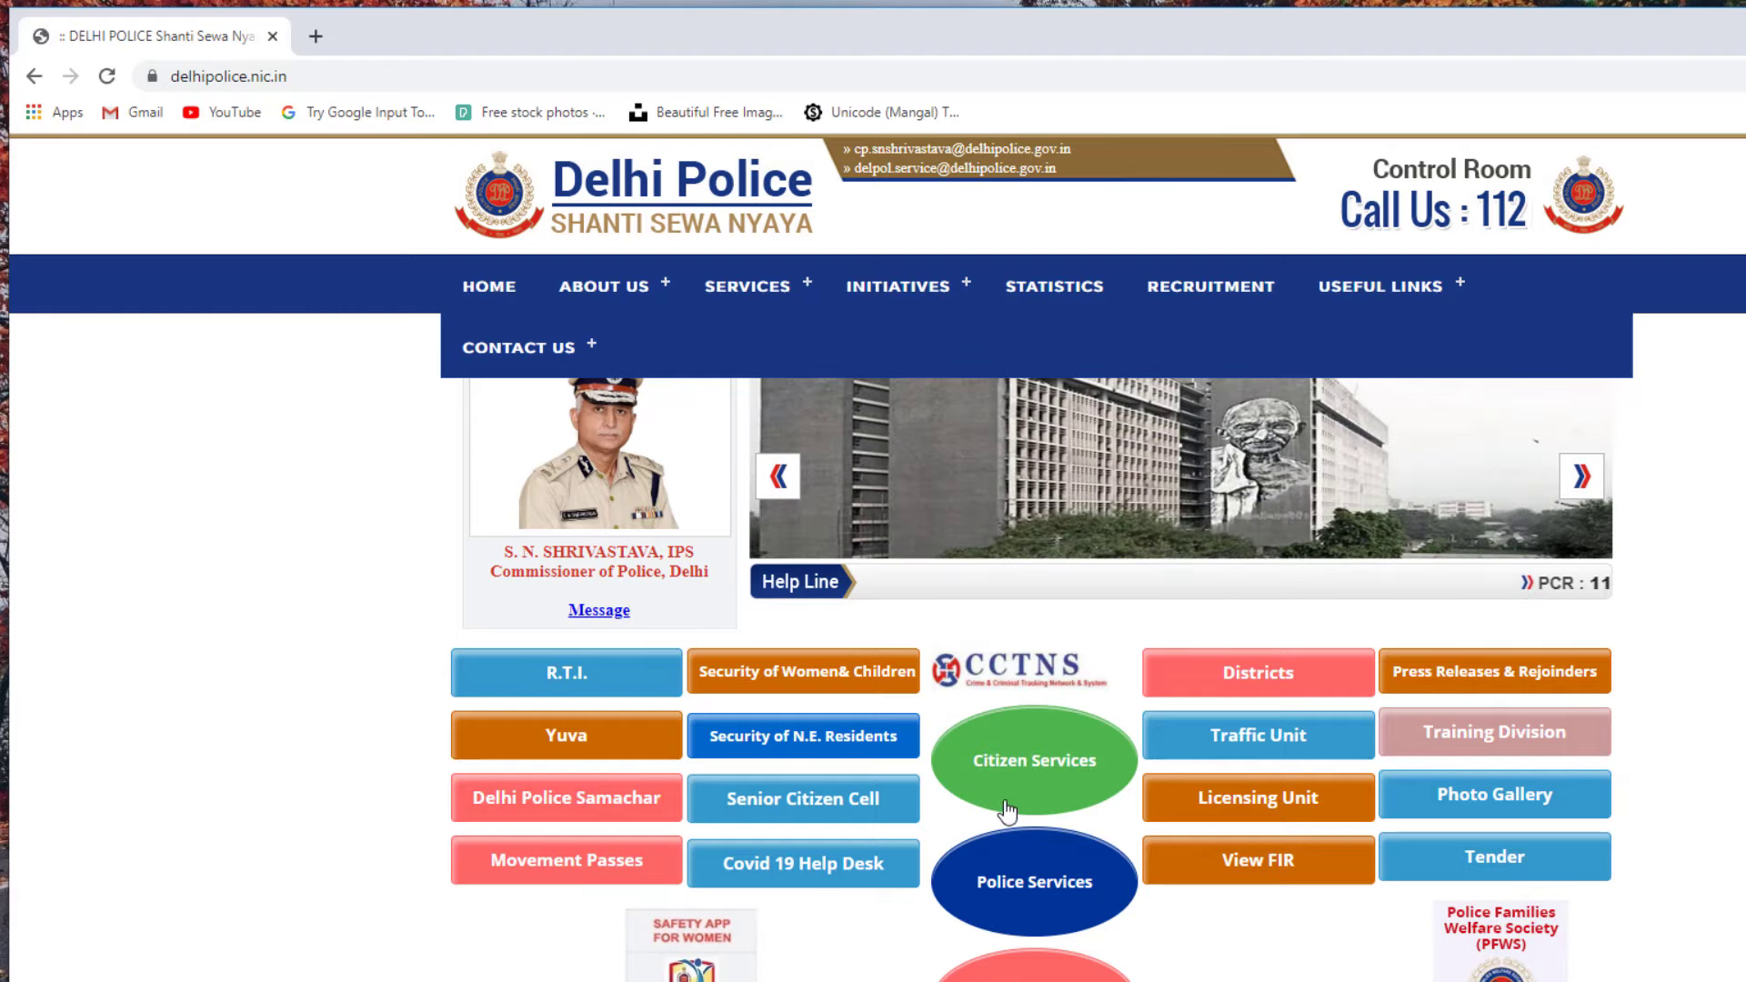
- Open Tenant Registration from the Delhi Police Citizen Services and start creating a citizen account
left_click(1053, 766)
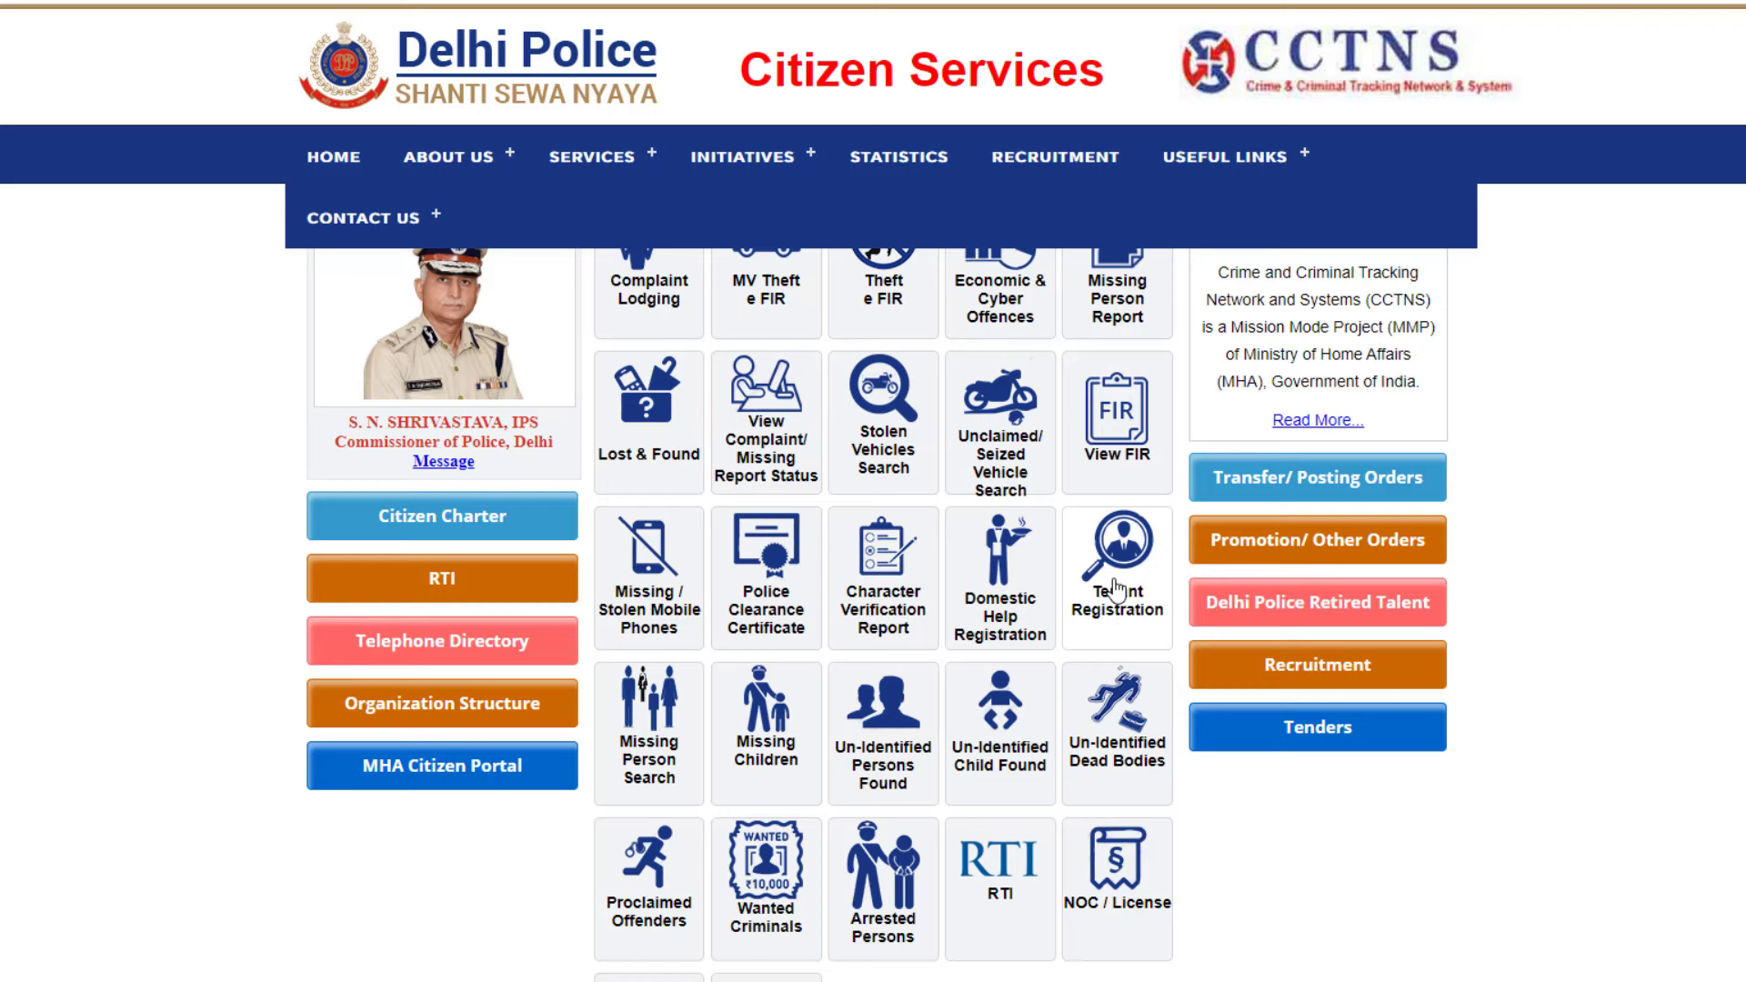
left_click(1113, 589)
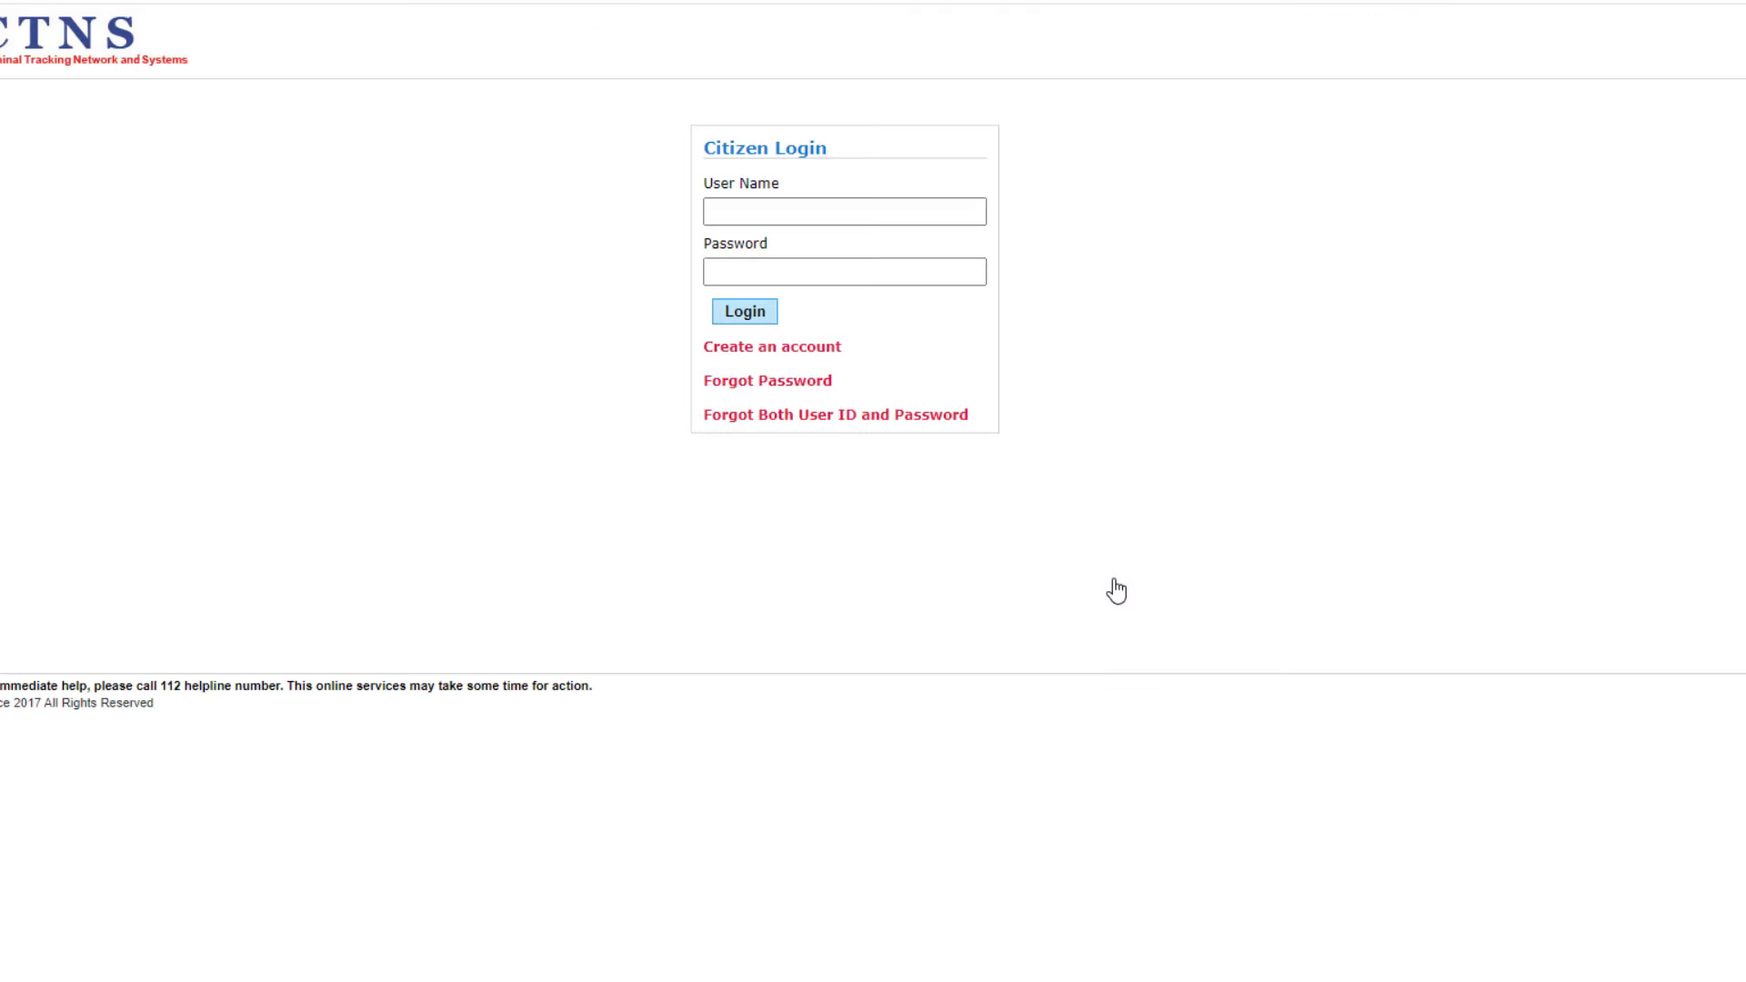
left_click(761, 353)
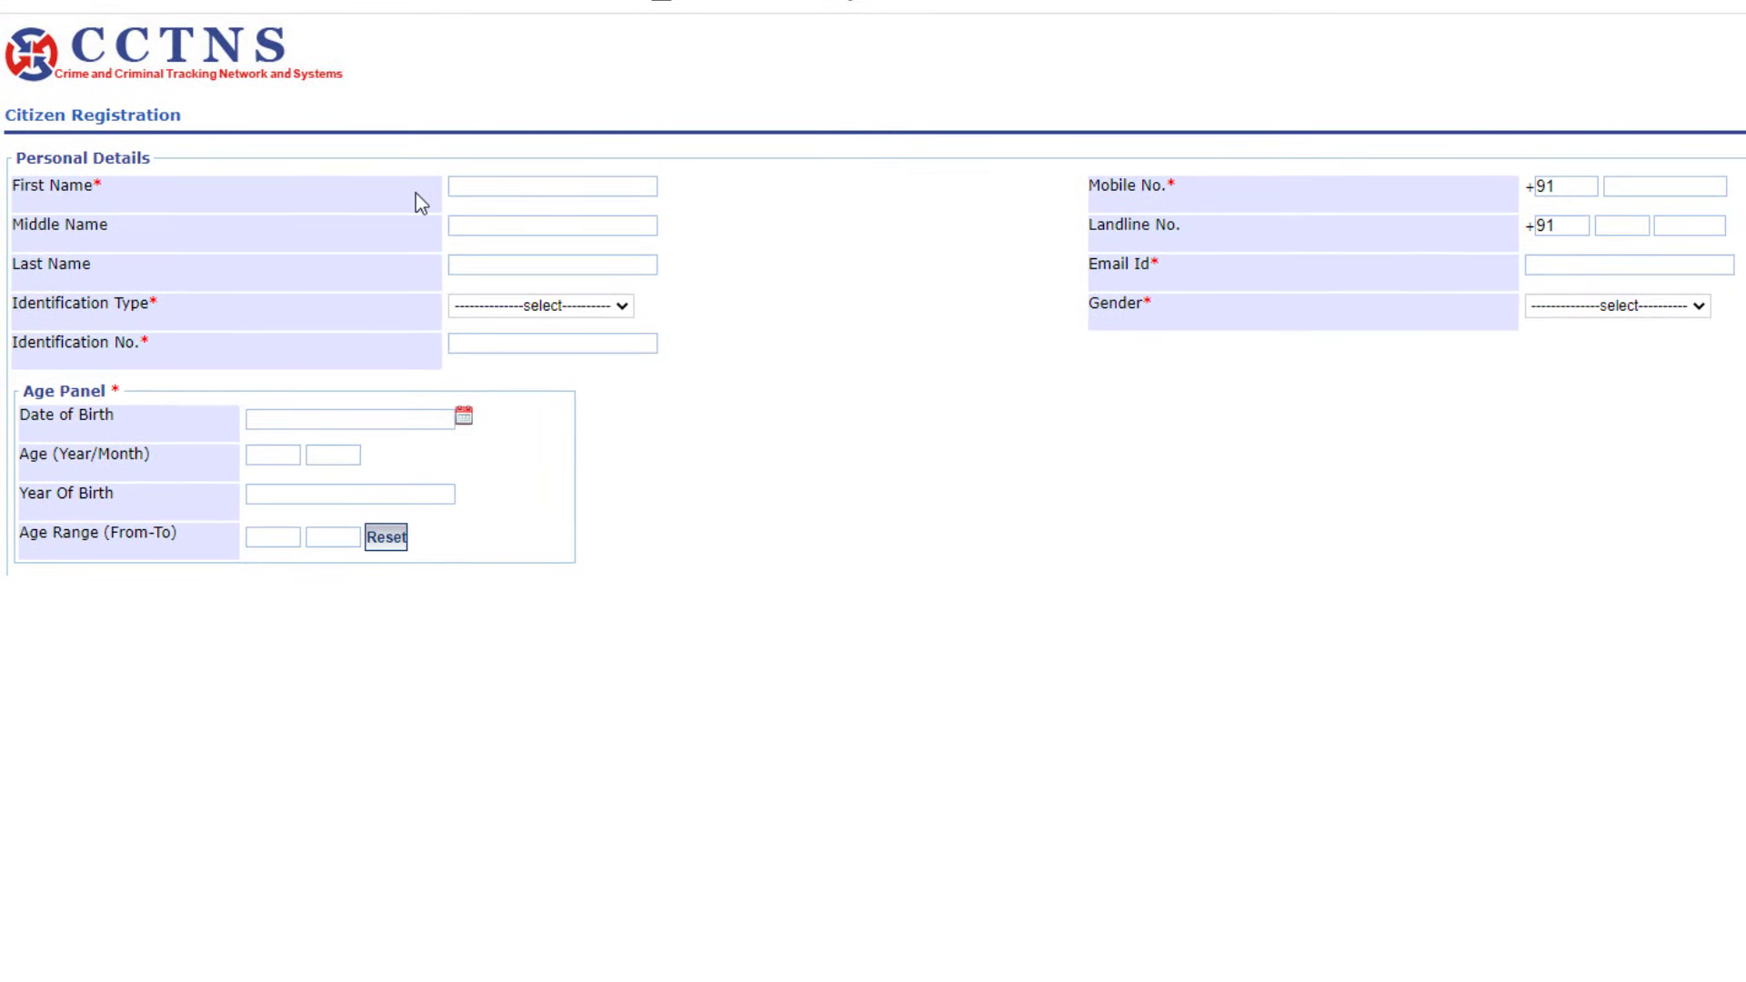
- Fill in the applicant's first name and identification number, with AADHAR CARD(UIDAI) as the identification type
left_click(475, 191)
left_click(486, 260)
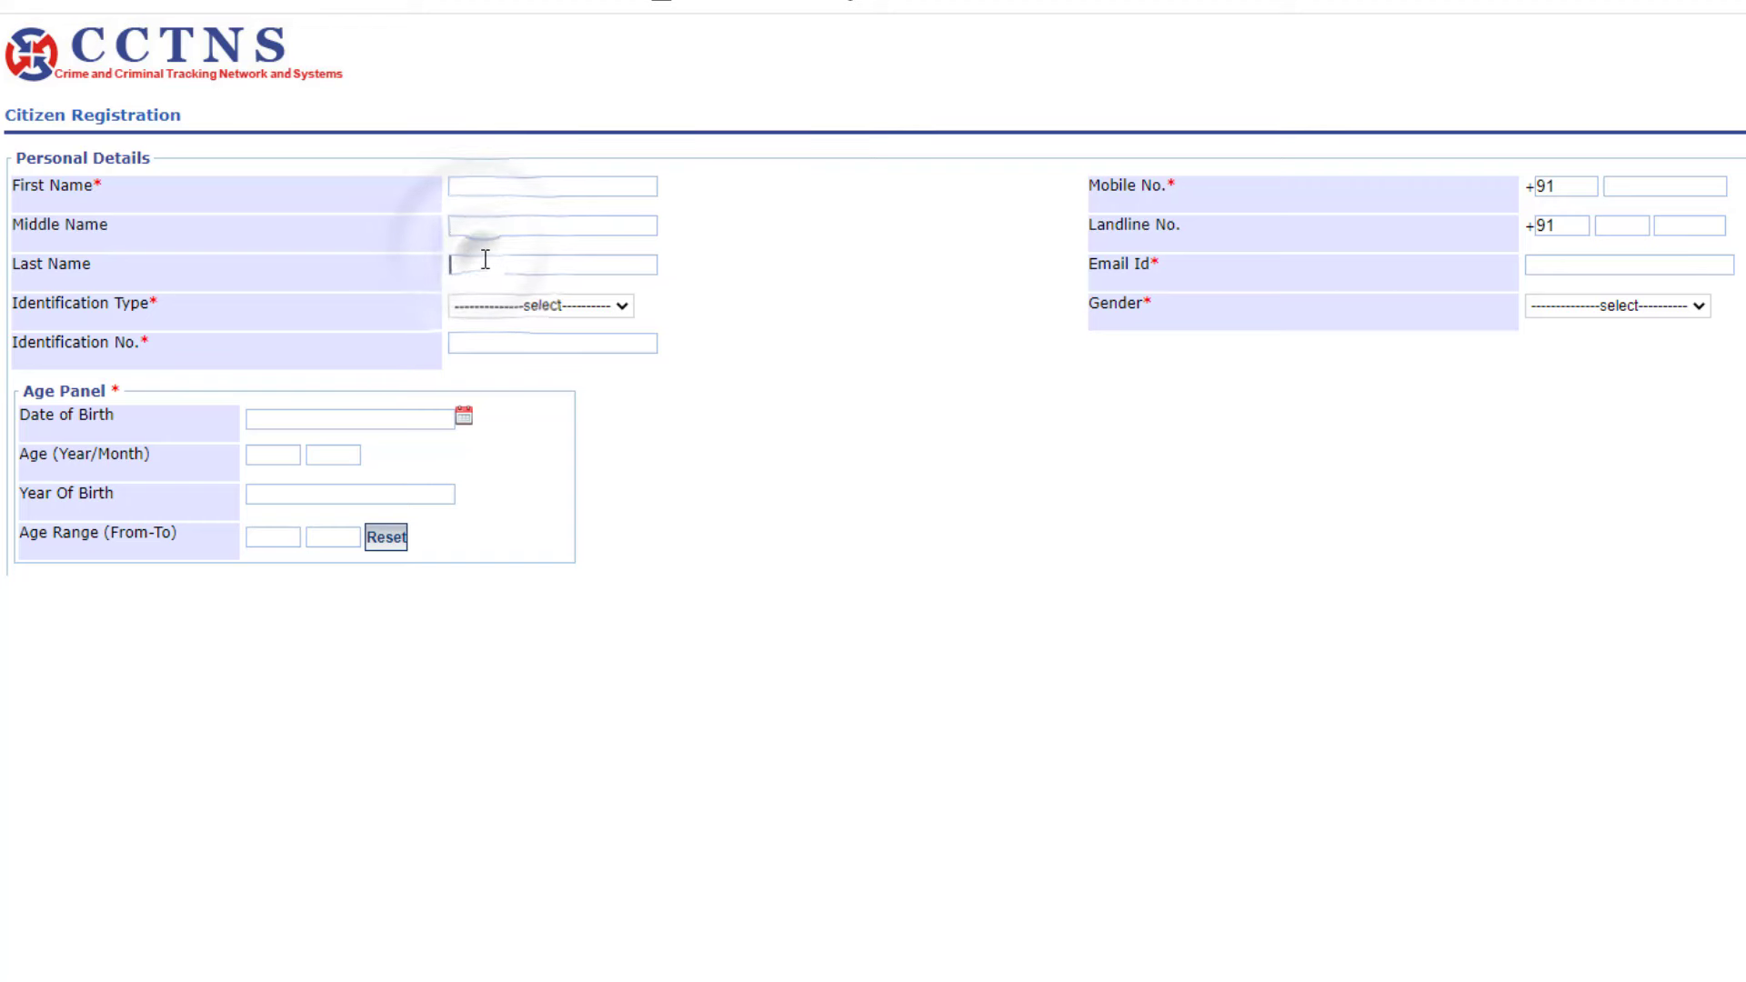
left_click(500, 307)
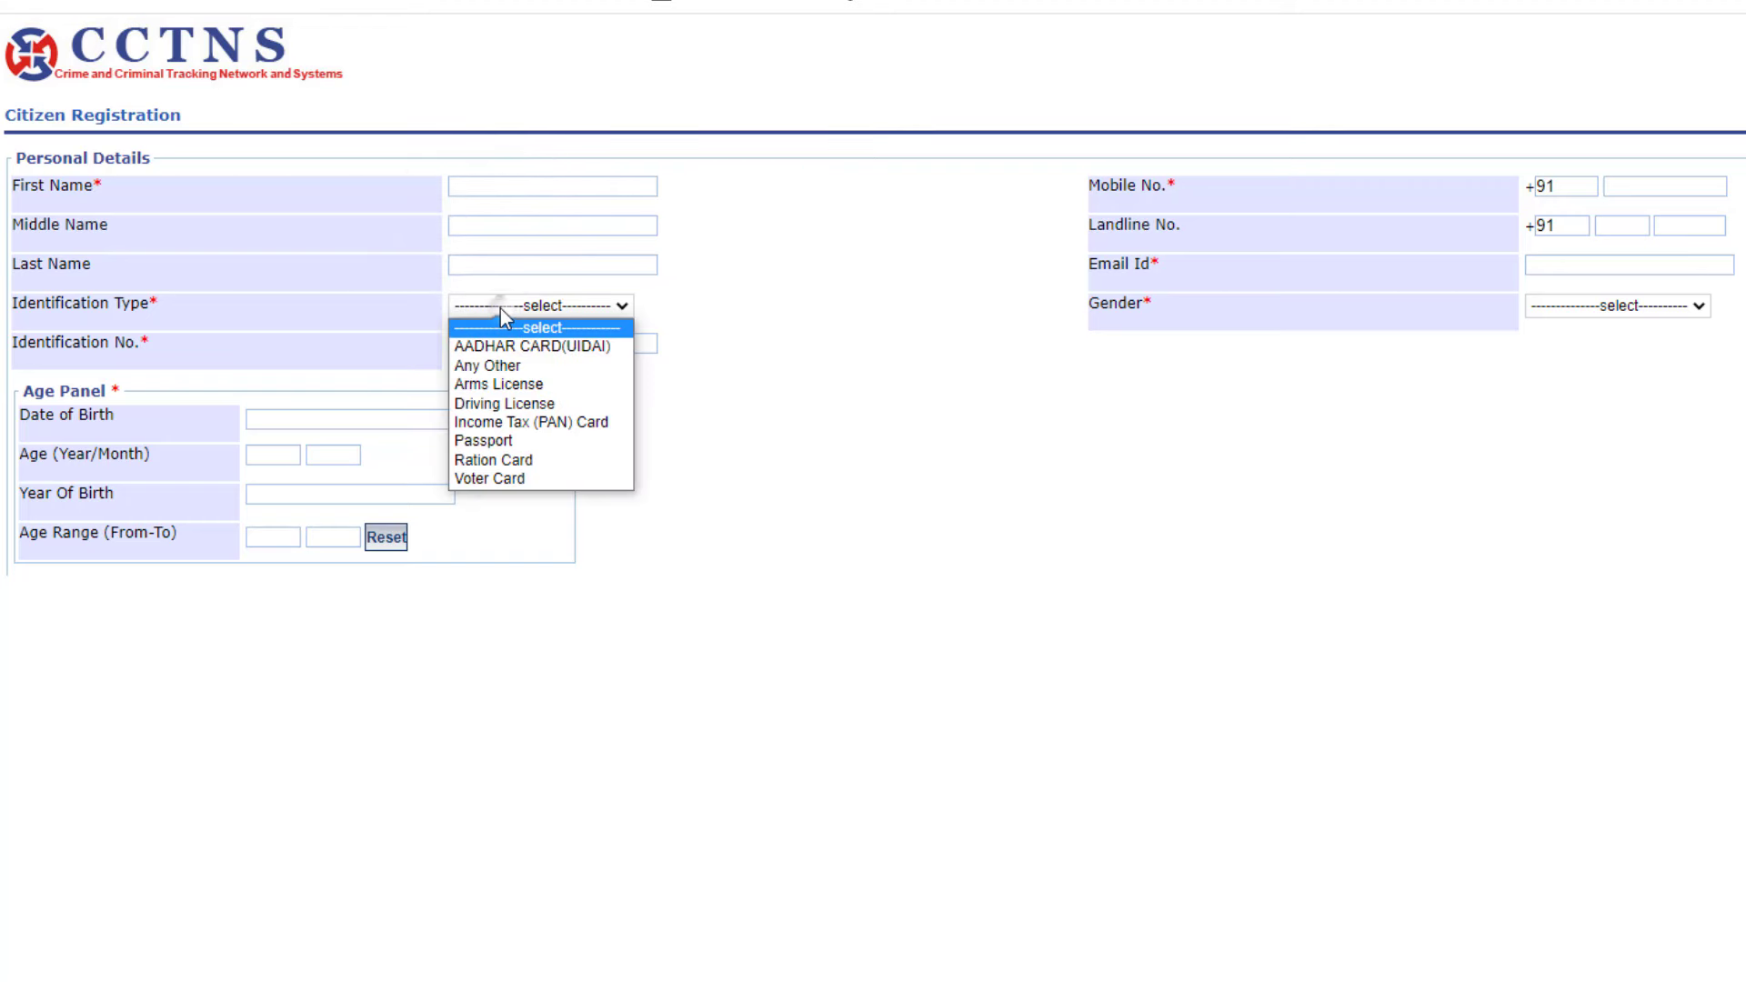
left_click(511, 343)
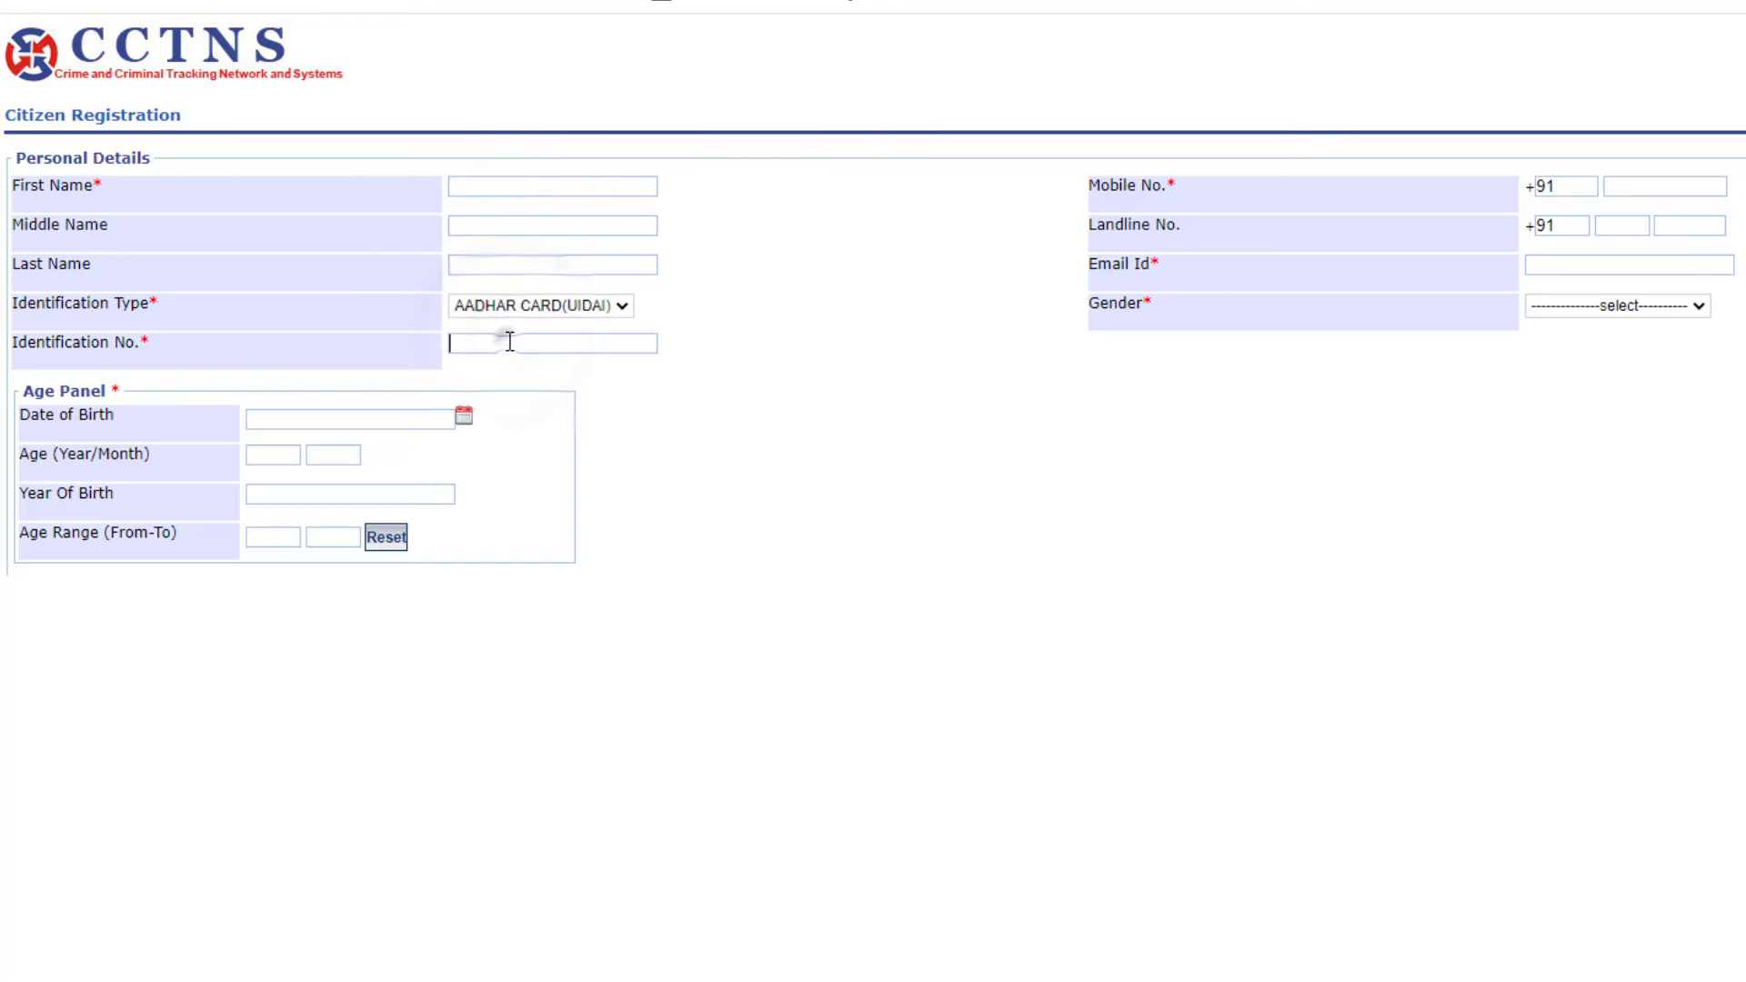
left_click(510, 343)
- Fill in the applicant's mobile number, e-mail and date of birth, and set the gender to Male
left_click(1642, 186)
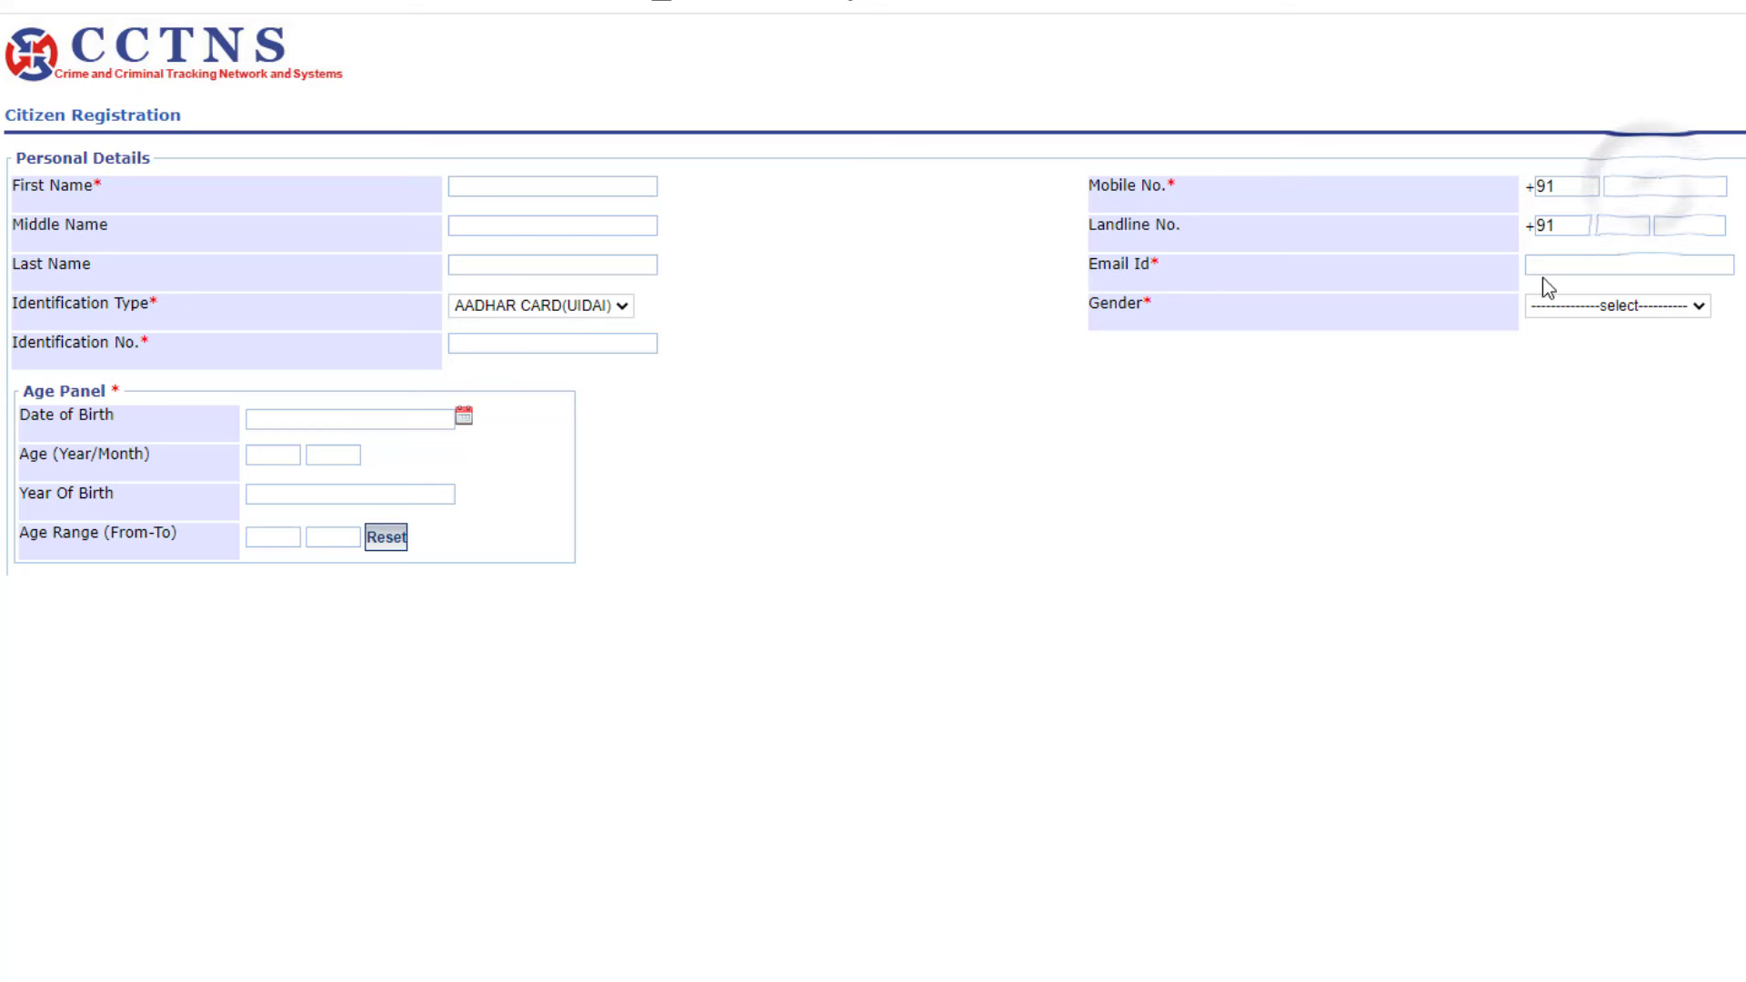
left_click(1585, 306)
left_click(1562, 344)
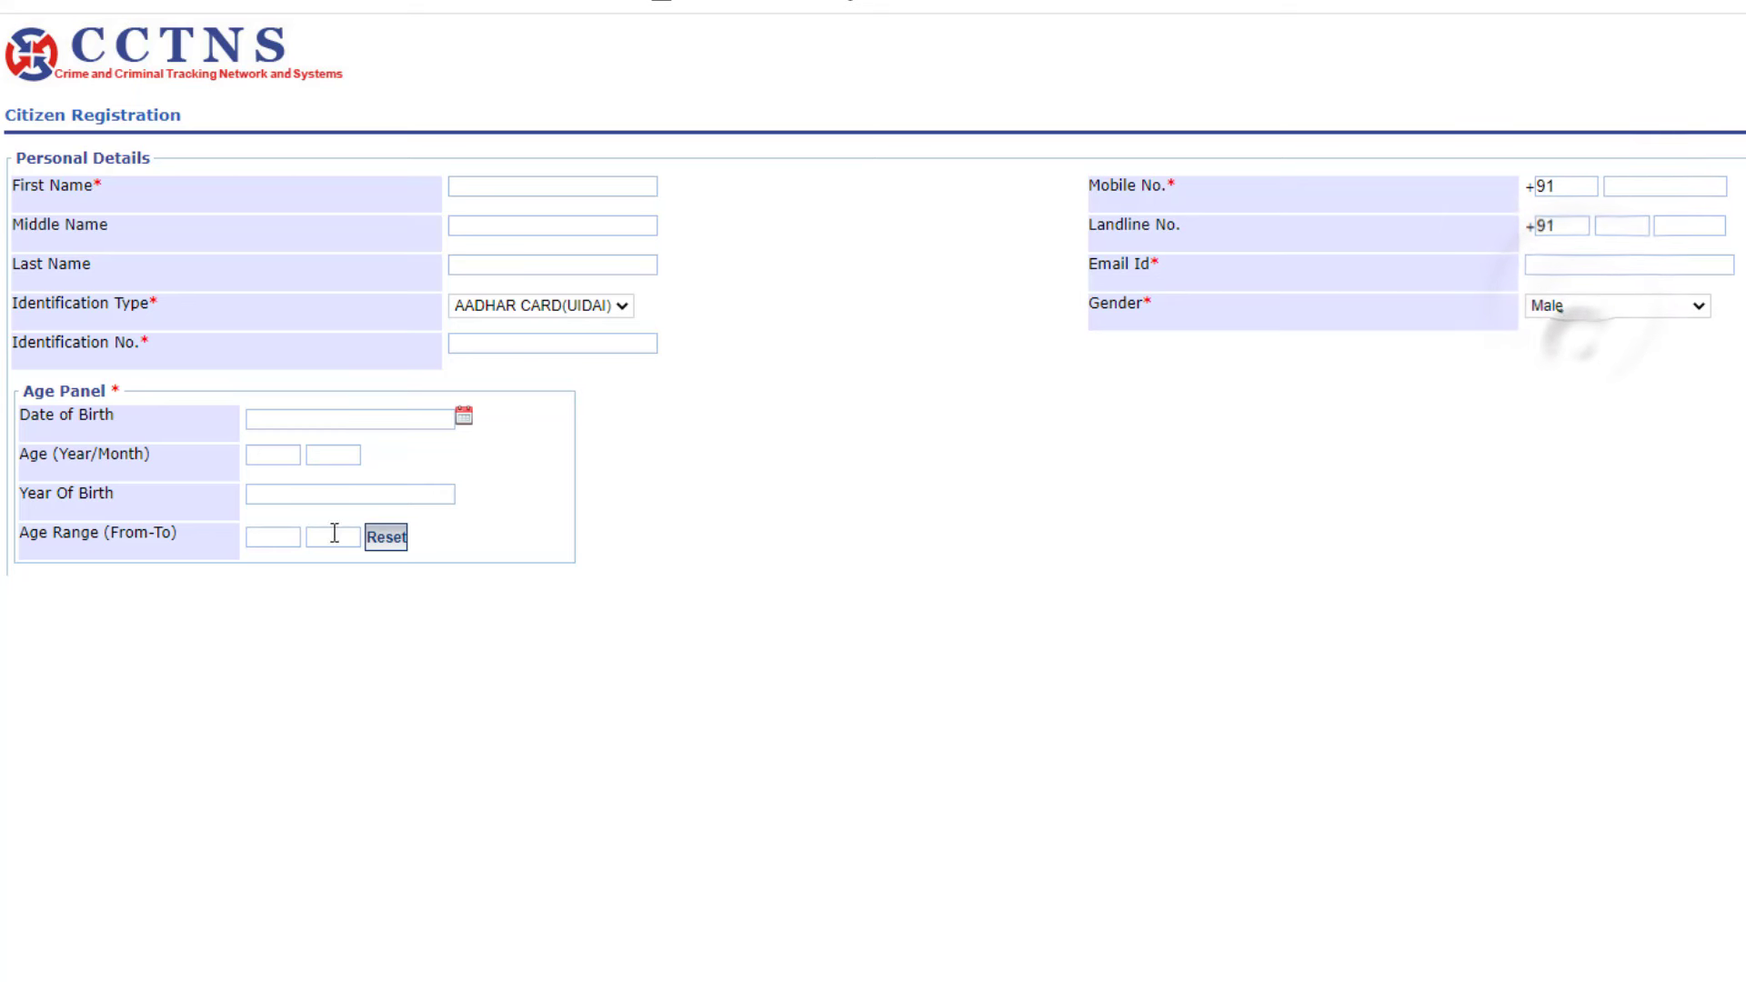
left_click(465, 416)
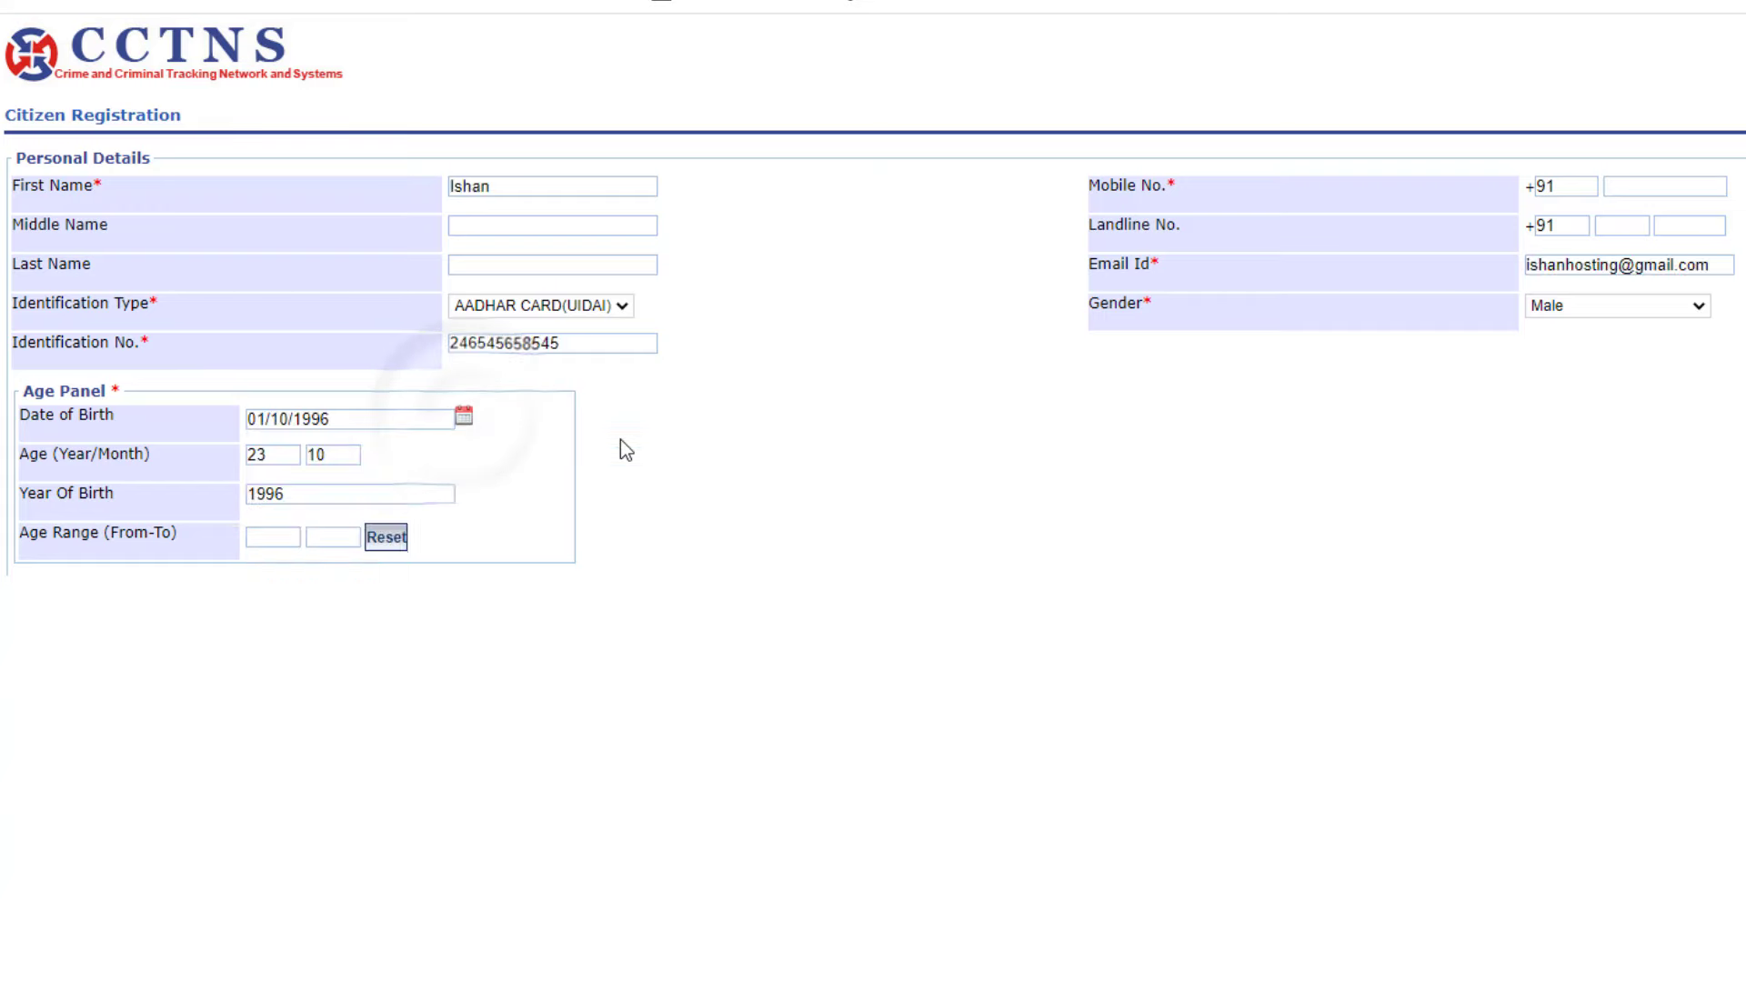
- Go to the registration form's address section and mark the present address as the same as the permanent one
scroll(626, 449, "down", 5)
scroll(618, 459, "up", 1)
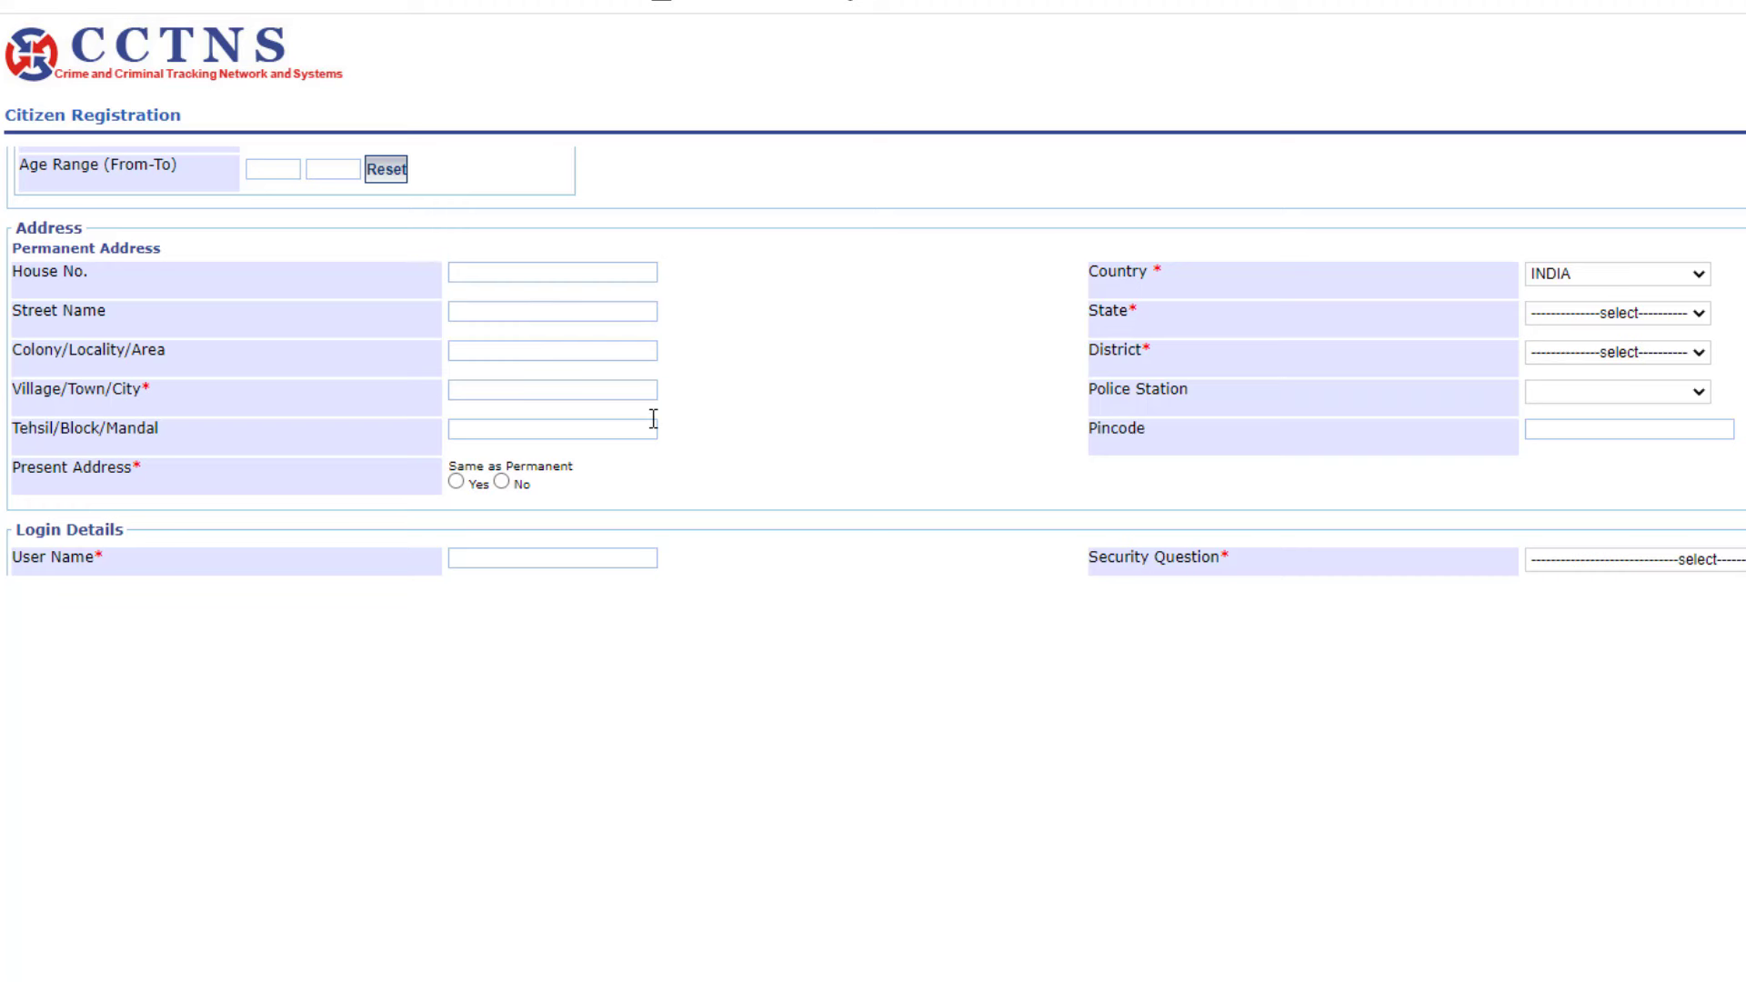
scroll(281, 436, "down", 1)
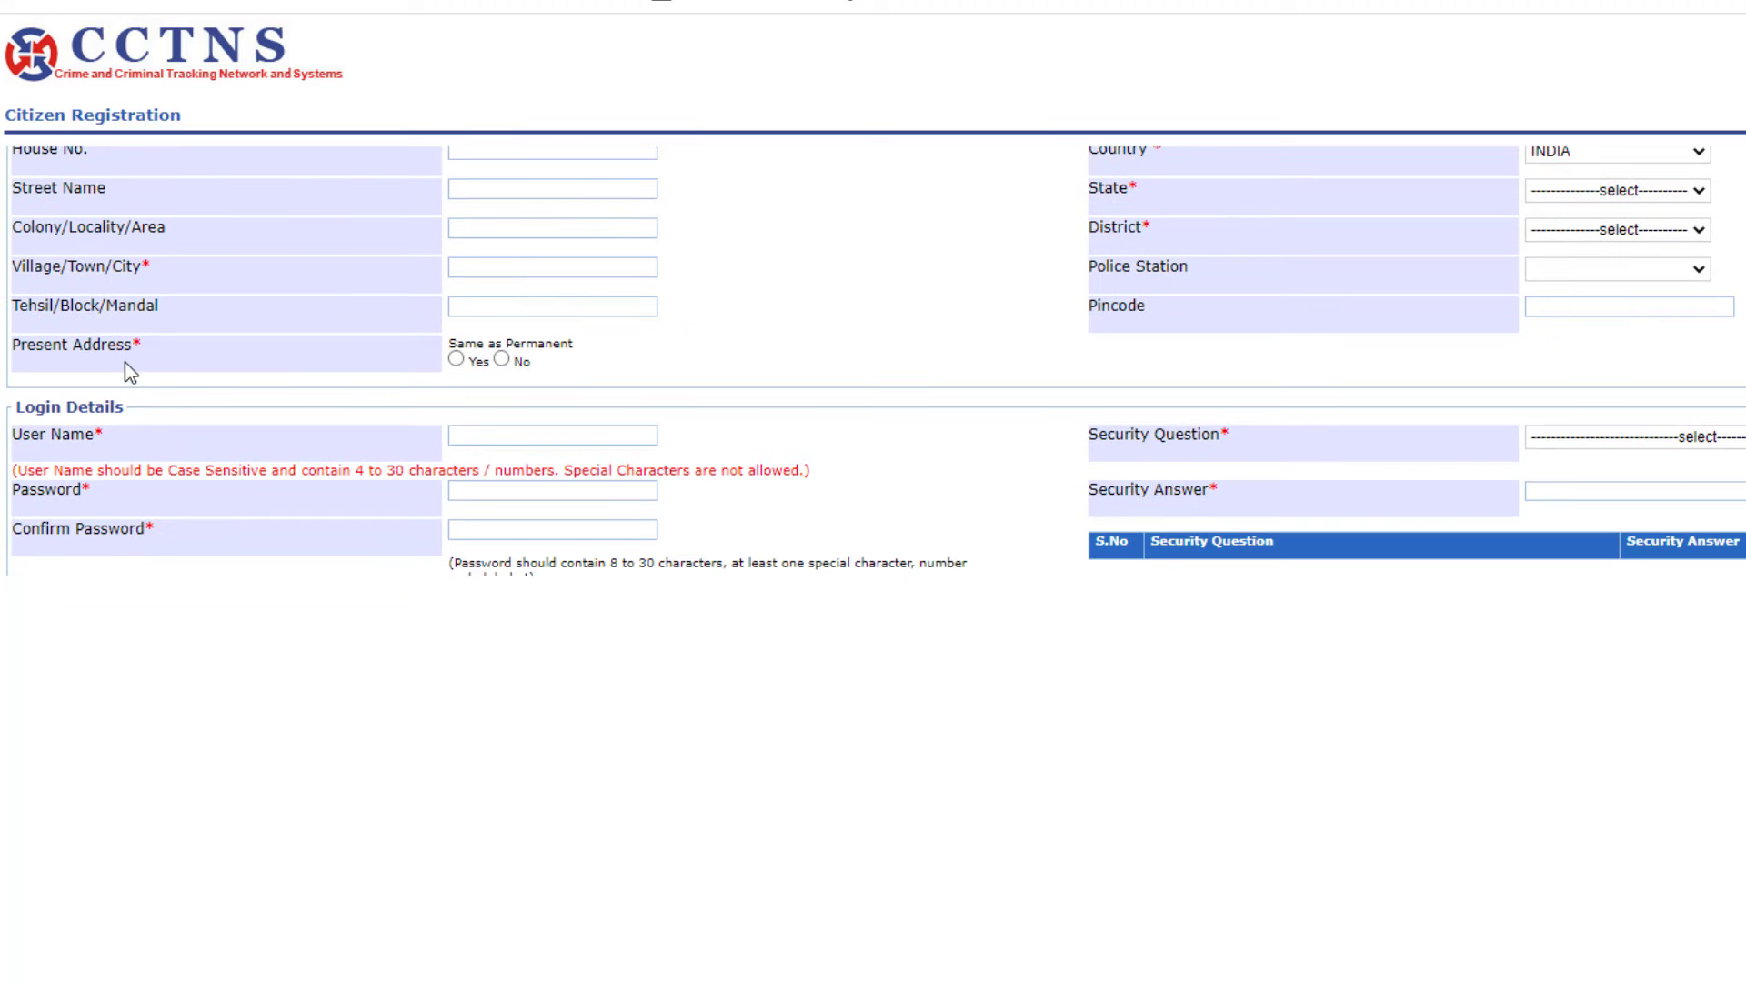
left_click(456, 359)
- Enter the user name and the account password with its confirmation, and set the security question to My Birthday
scroll(460, 369, "down", 1)
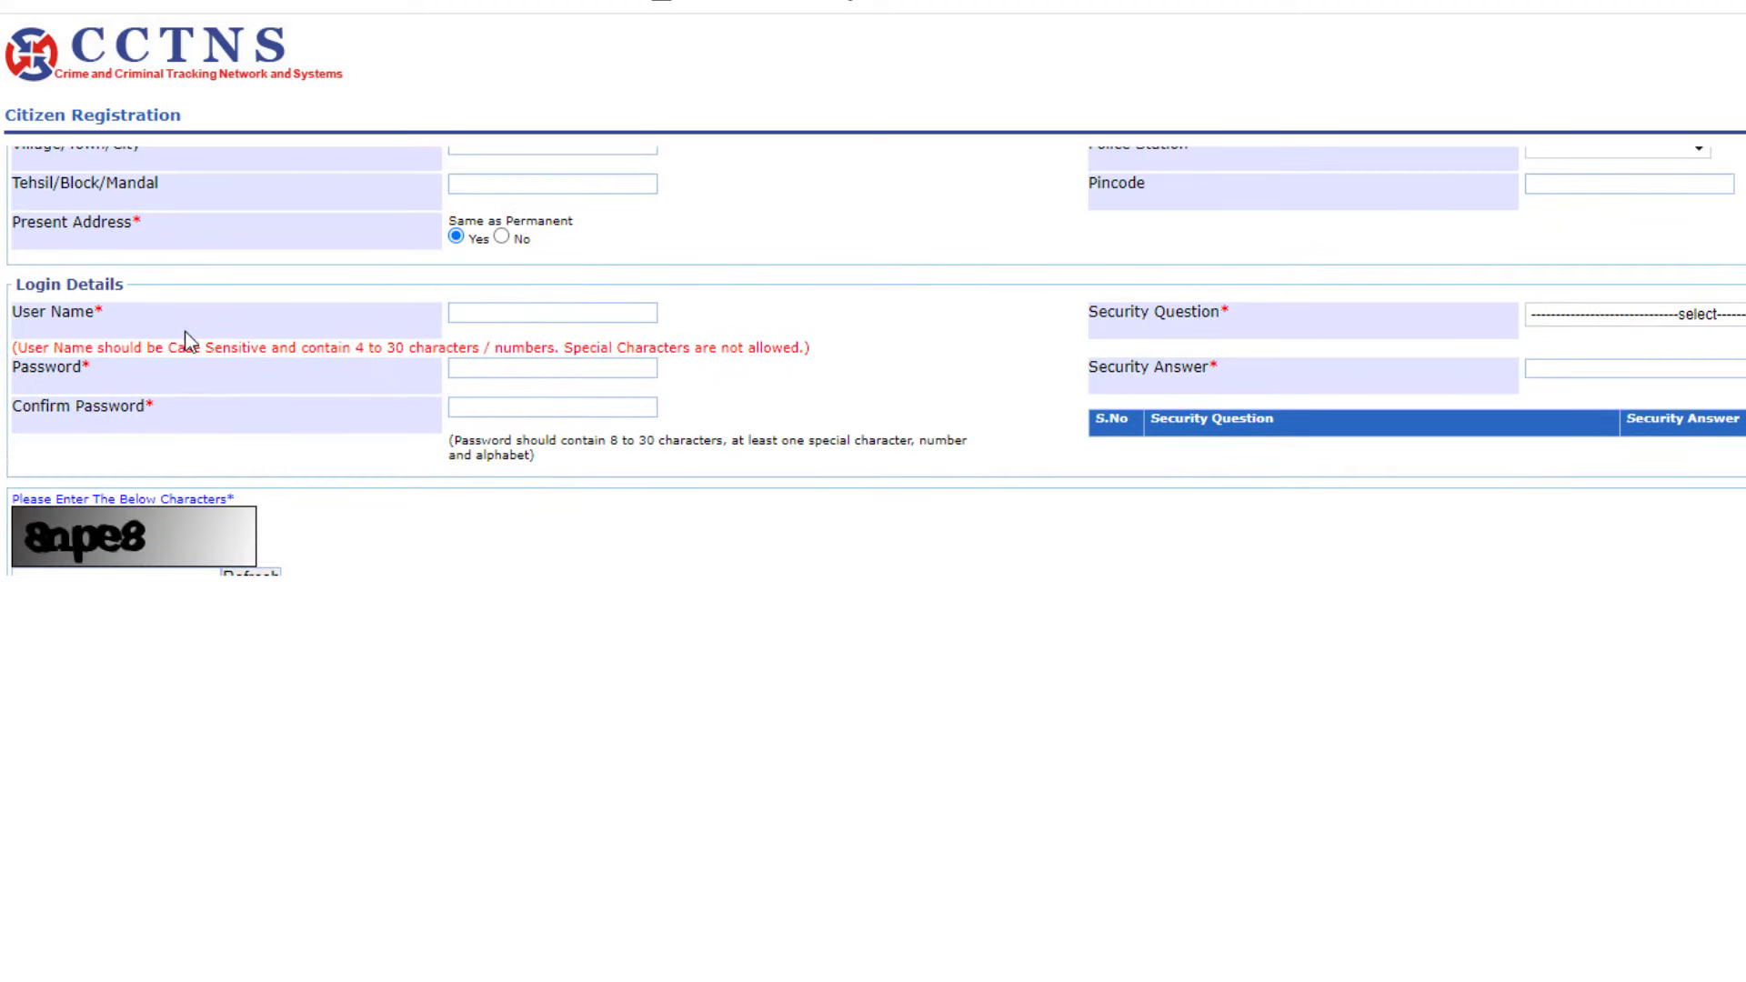
left_click(492, 311)
left_click(459, 369)
left_click(477, 407)
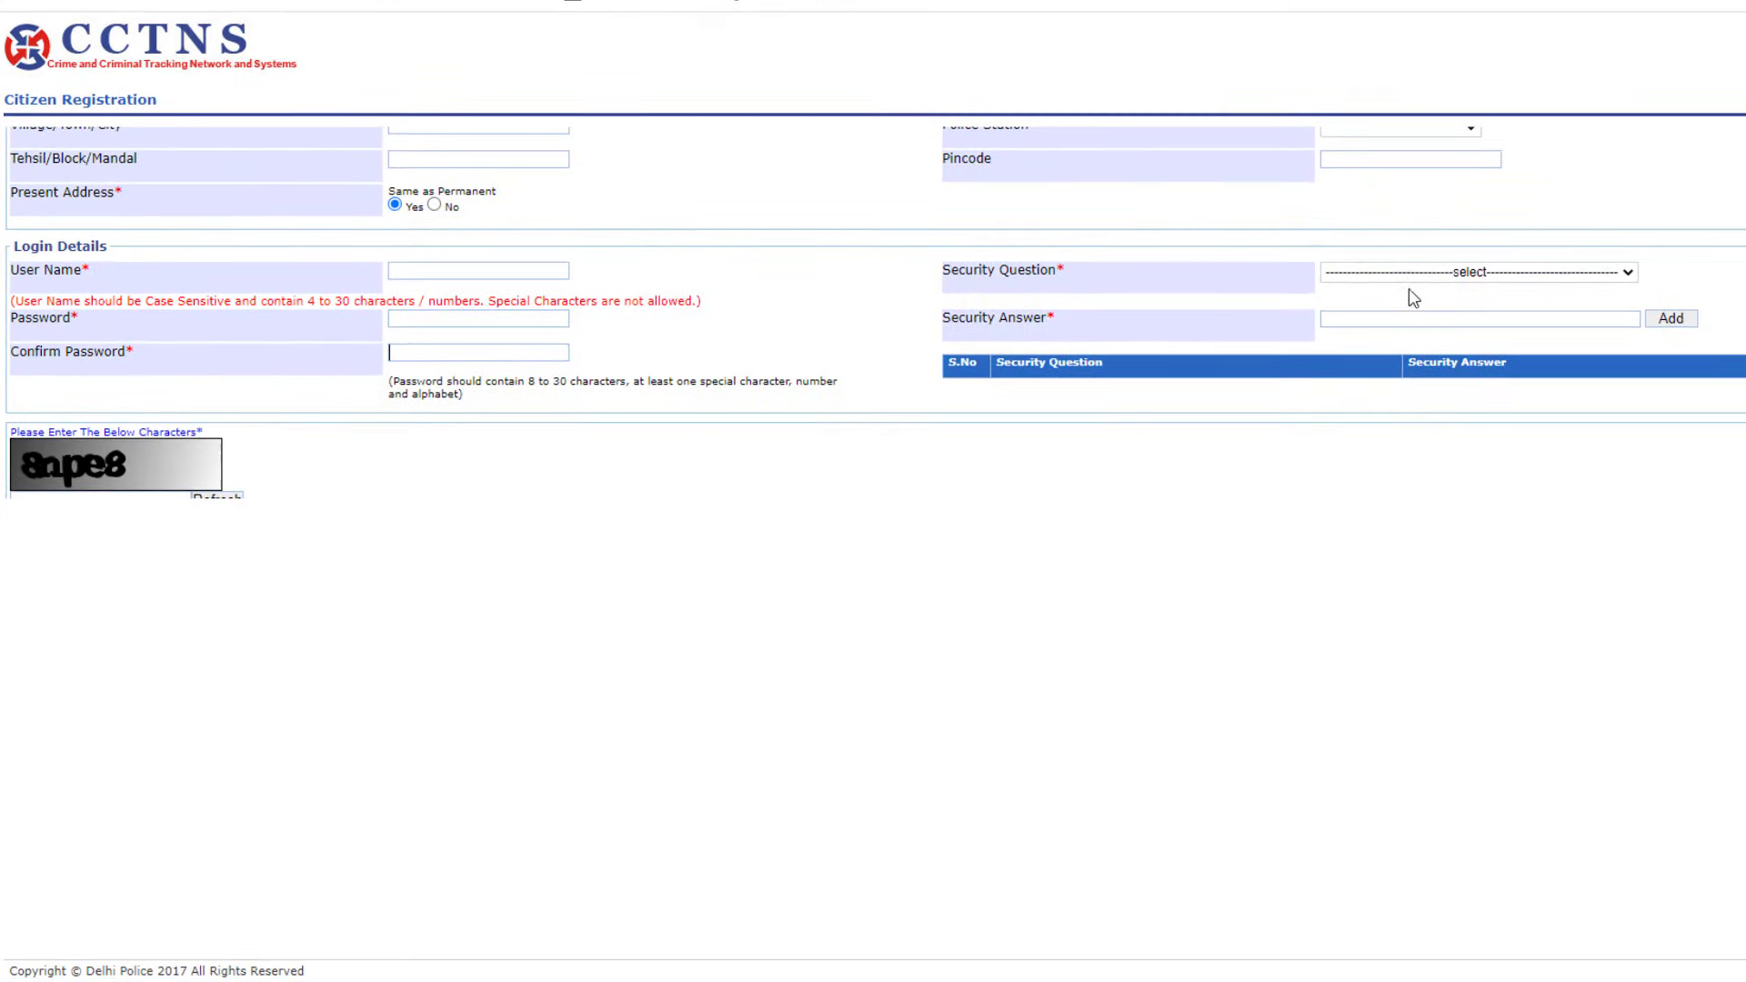
left_click(1416, 273)
left_click(1404, 304)
- Submit the citizen registration and verify it with the OTP sent to the mobile number
scroll(1405, 309, "down", 1)
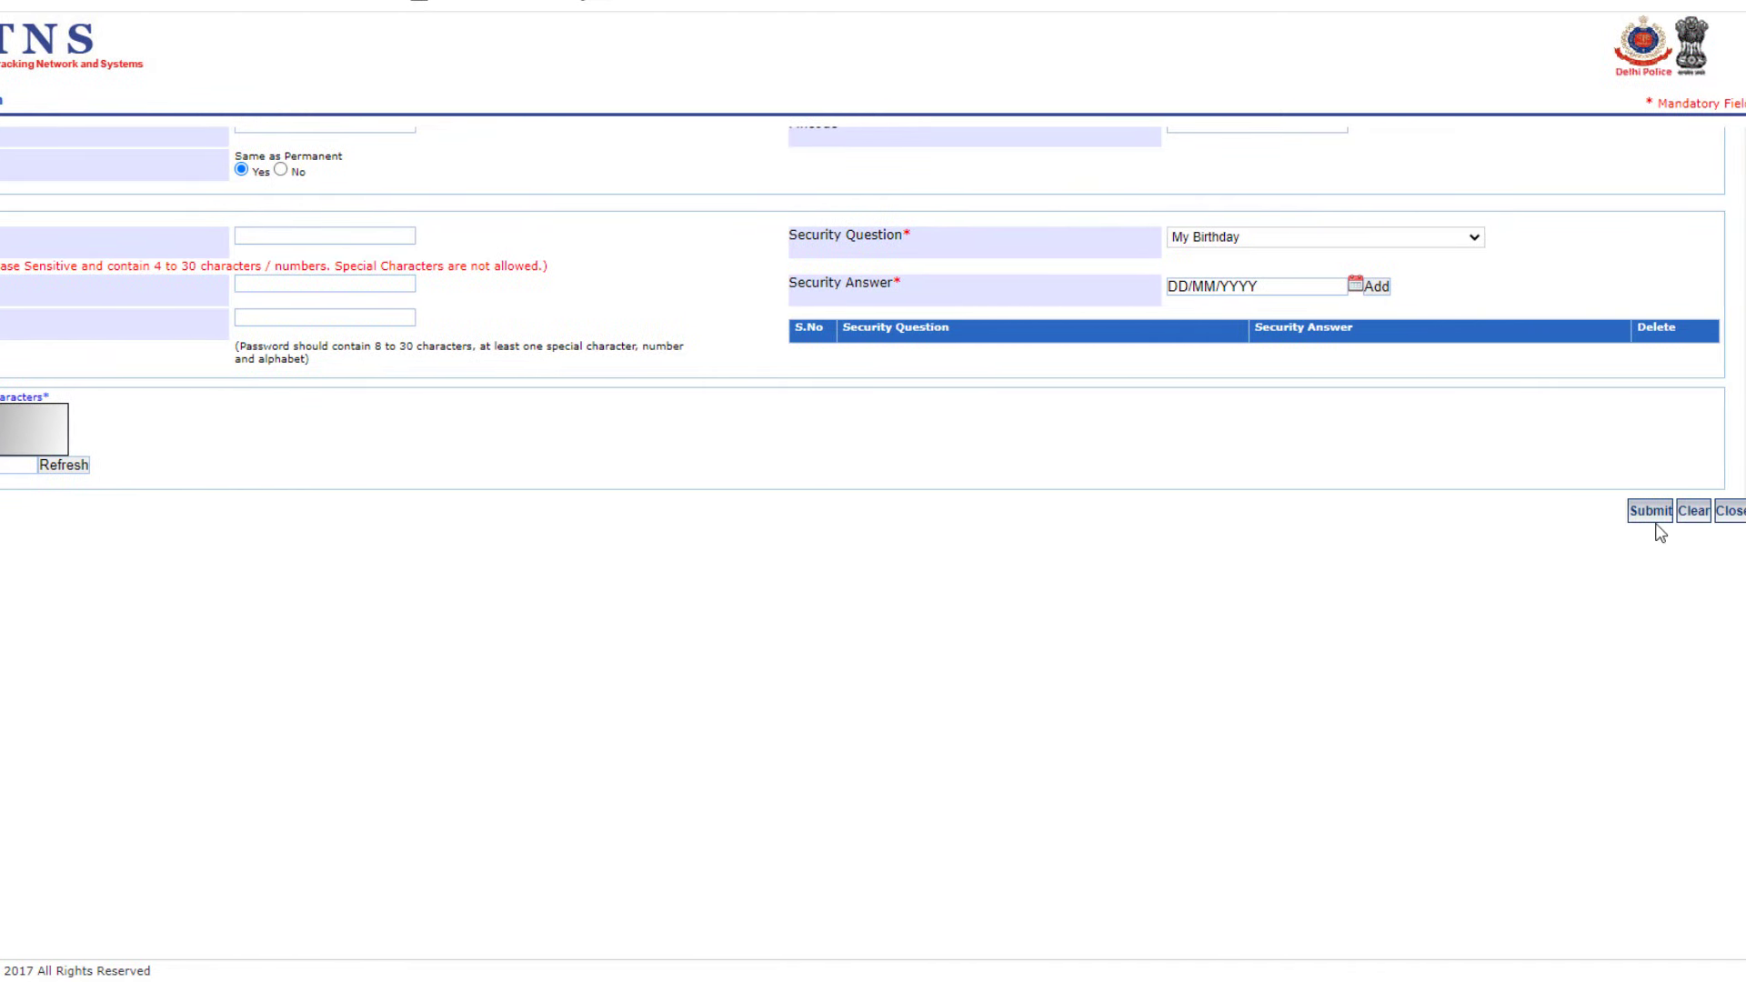
left_click(1655, 511)
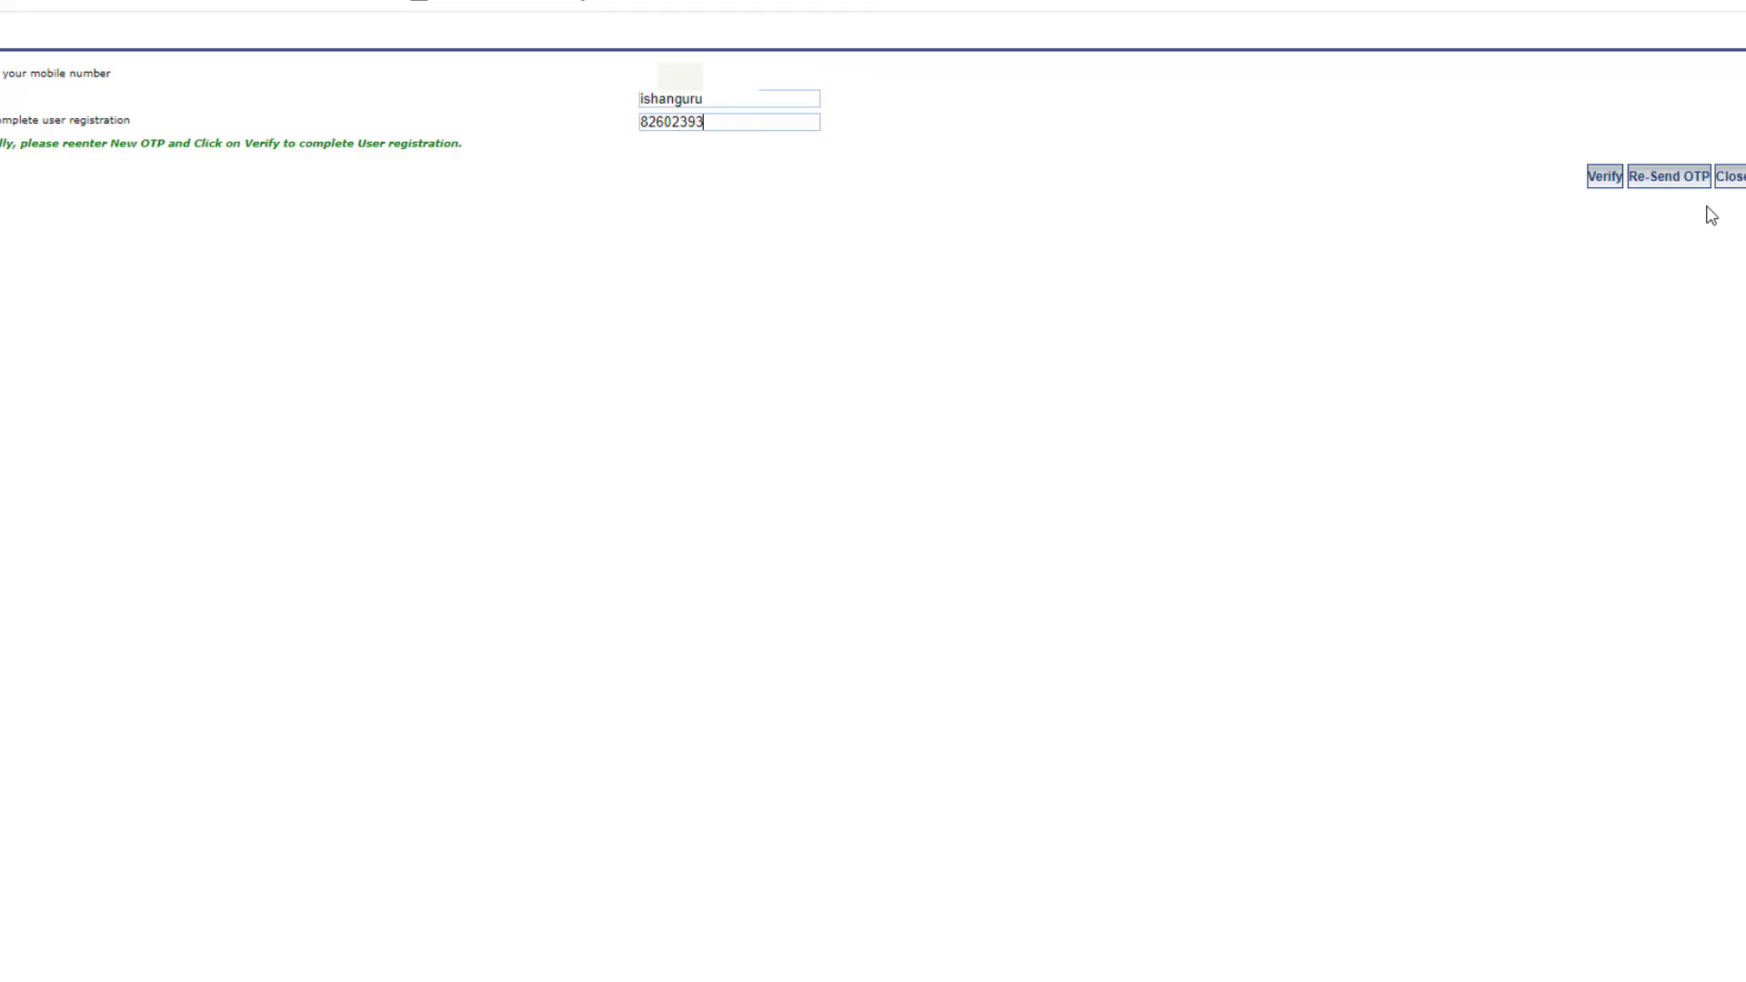
left_click(1612, 180)
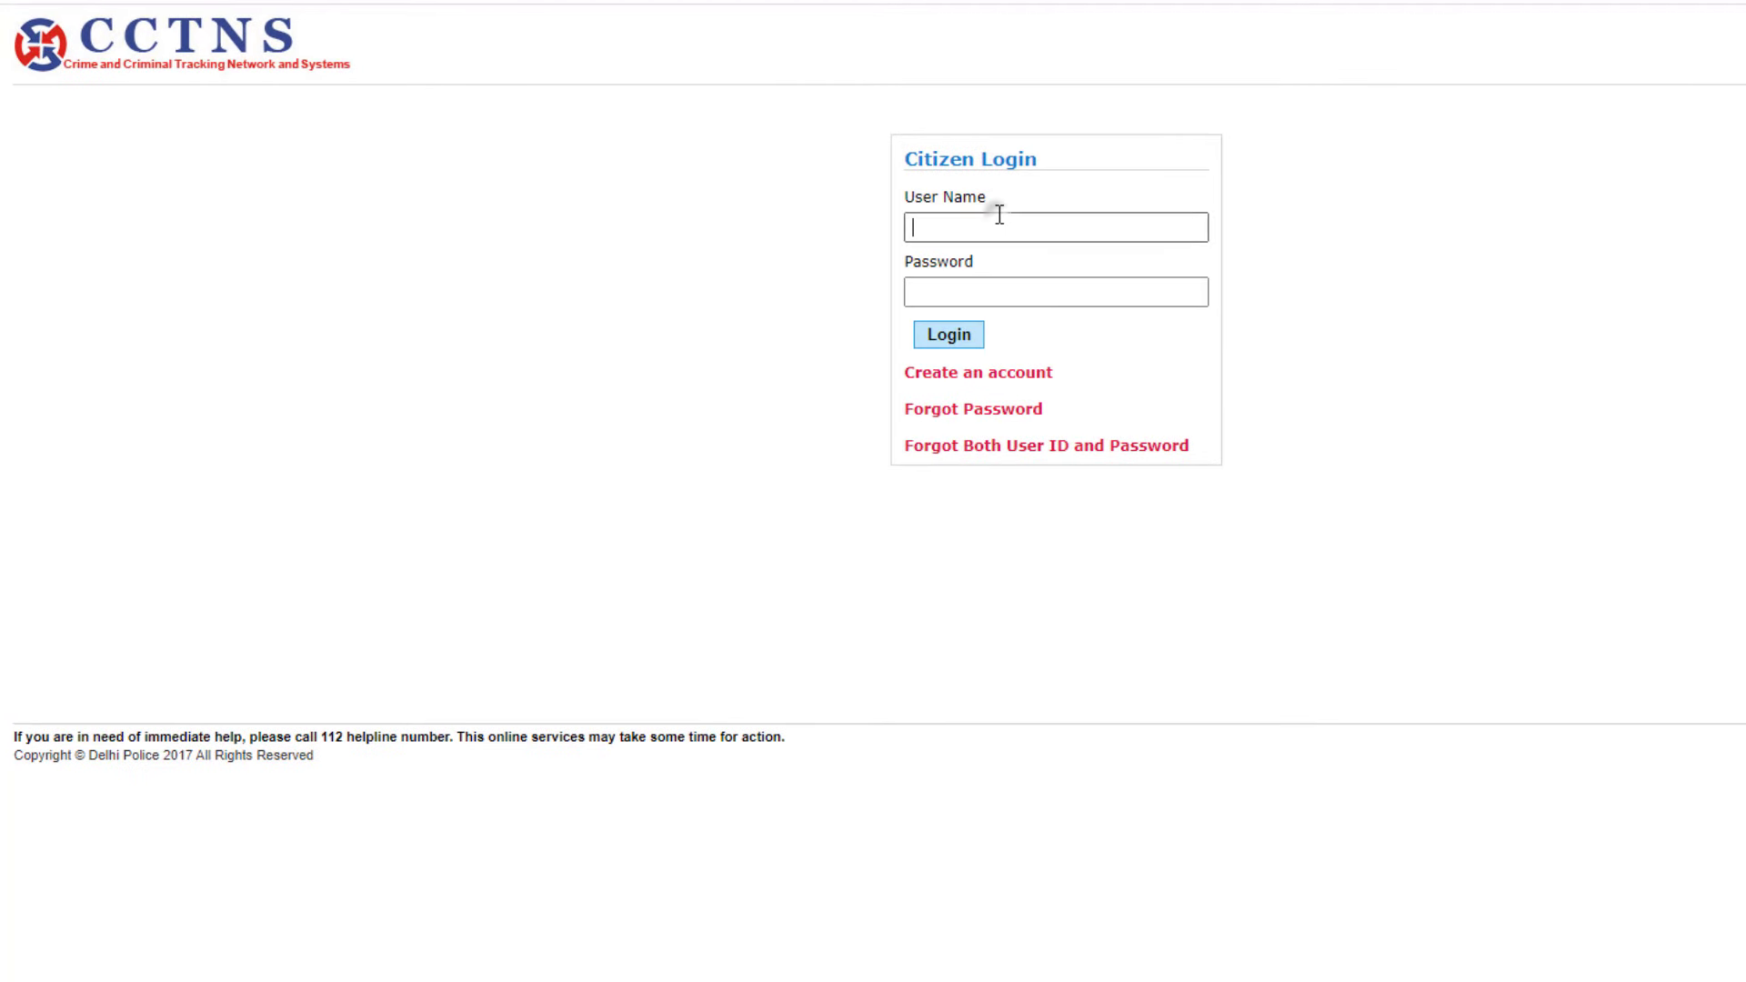
- Log in with the account's user name and password and open a new tenant/PG registration request
left_click(997, 289)
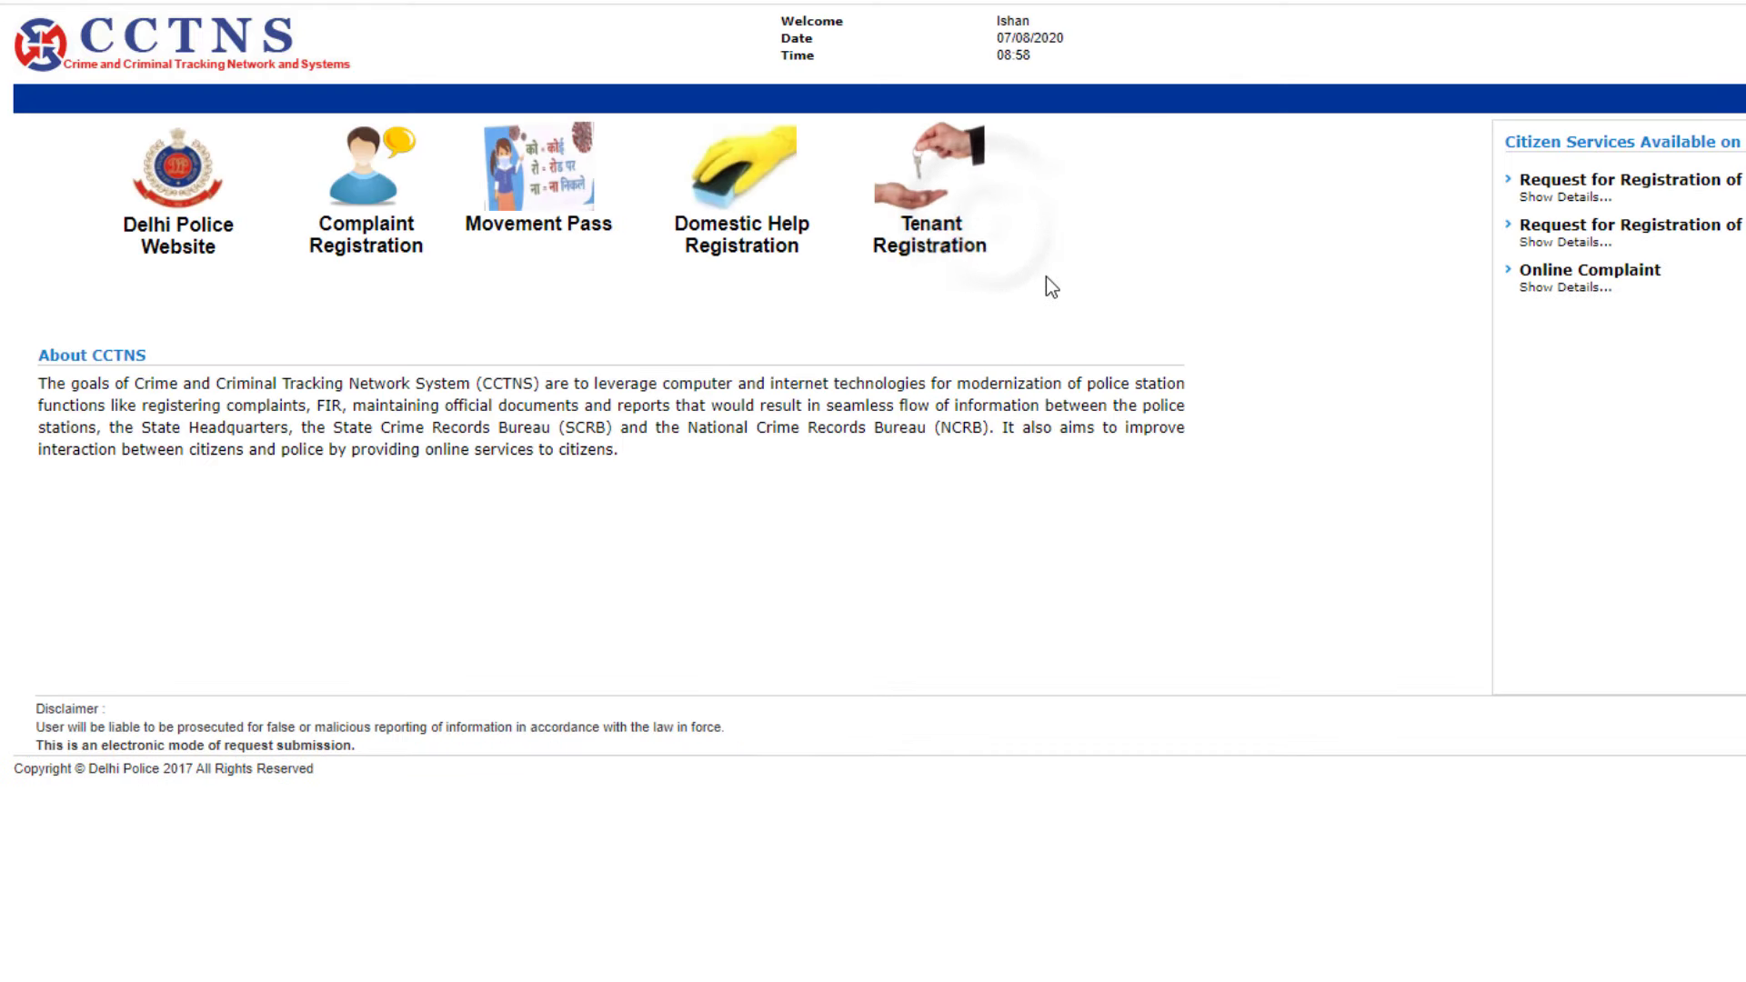
mouse_move(925, 238)
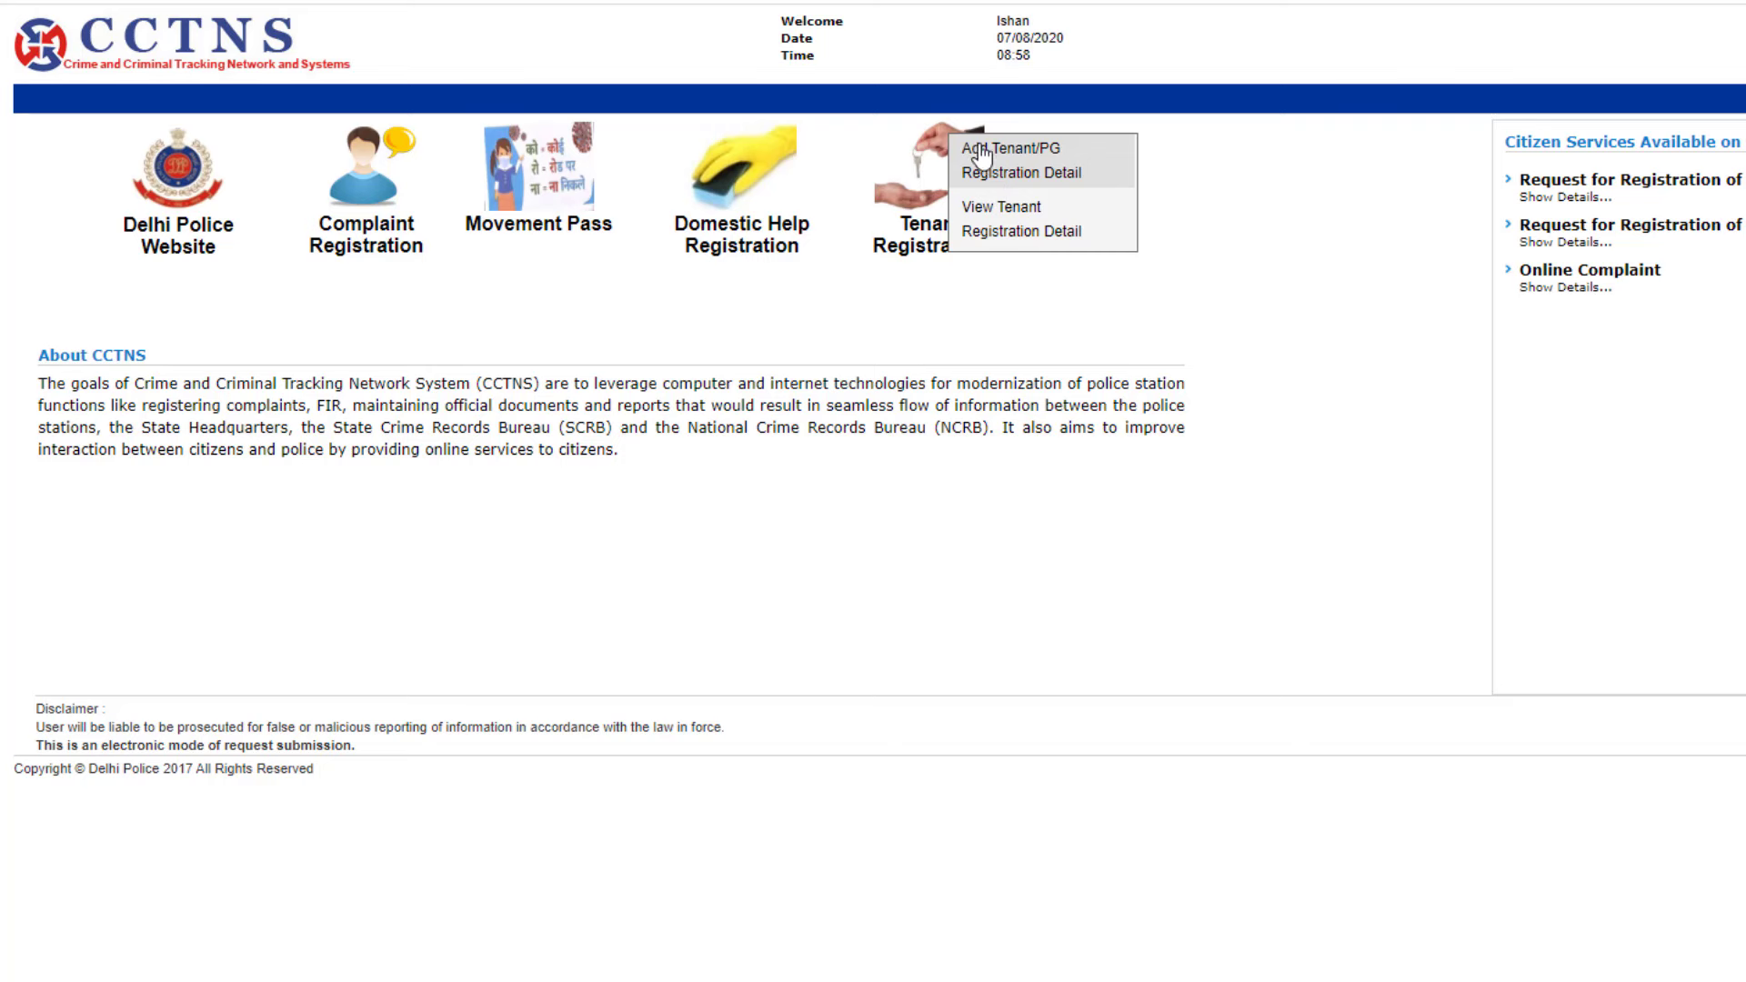
left_click(1061, 168)
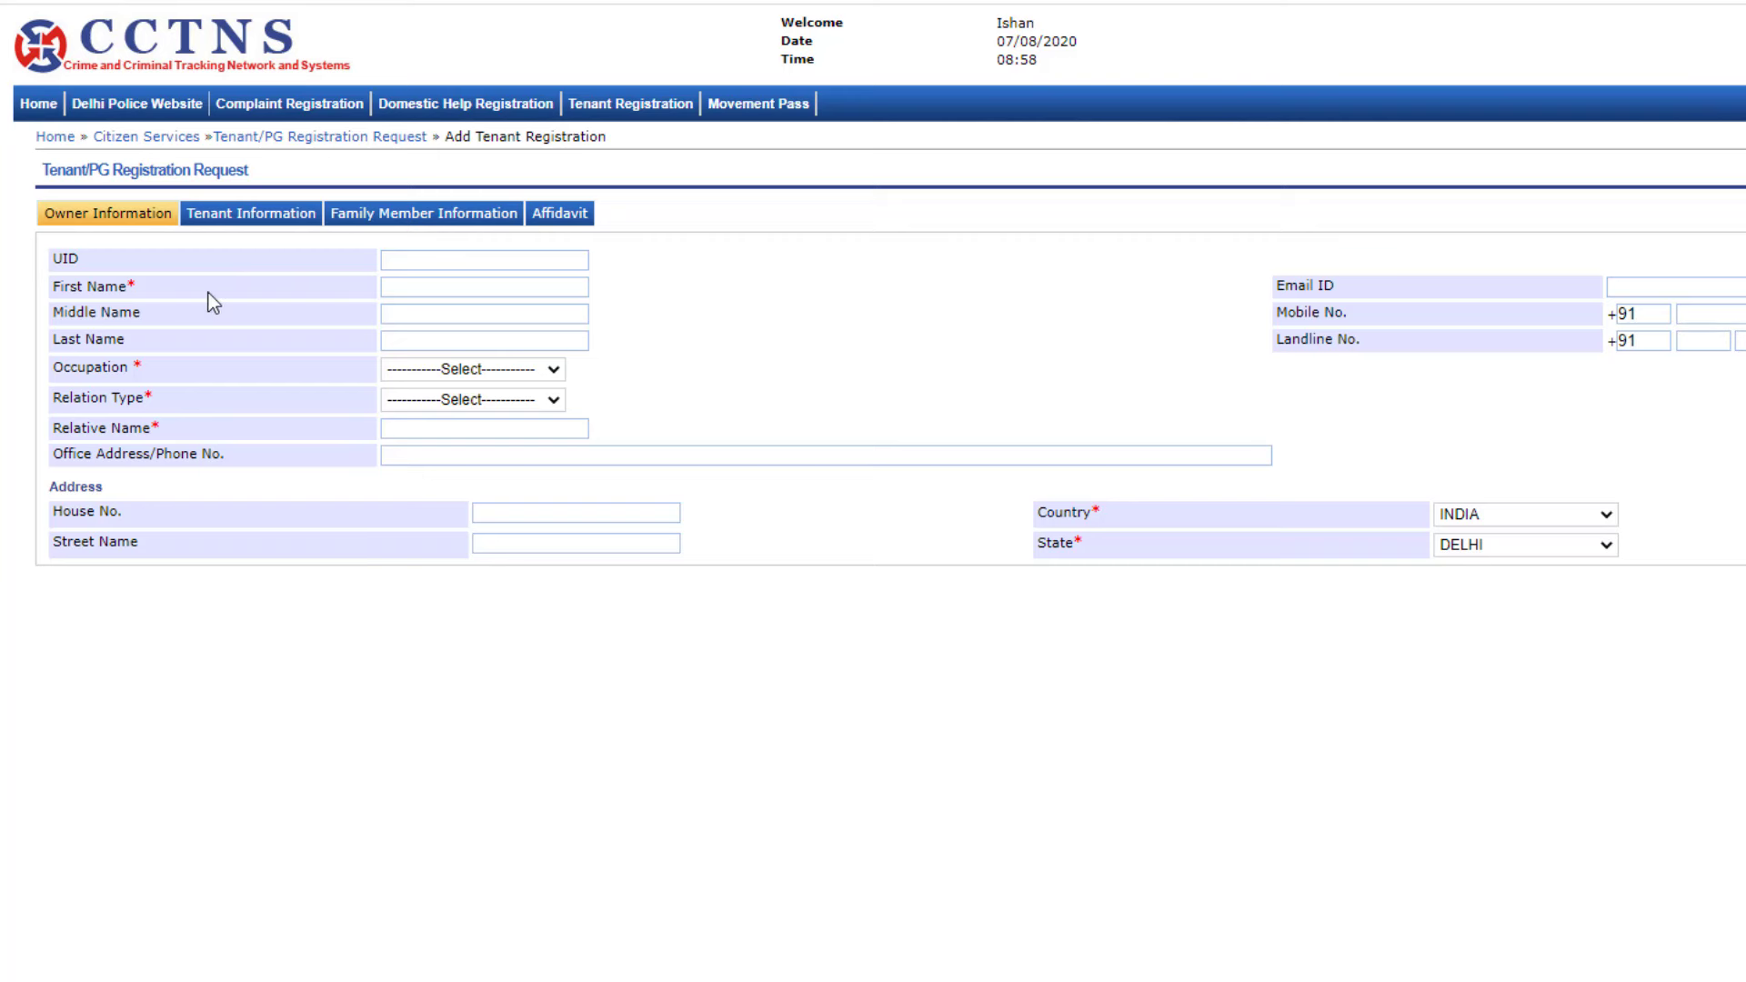
- In the owner information, set the occupation to ACCOUNTANT and the relation type to Father
left_click(410, 292)
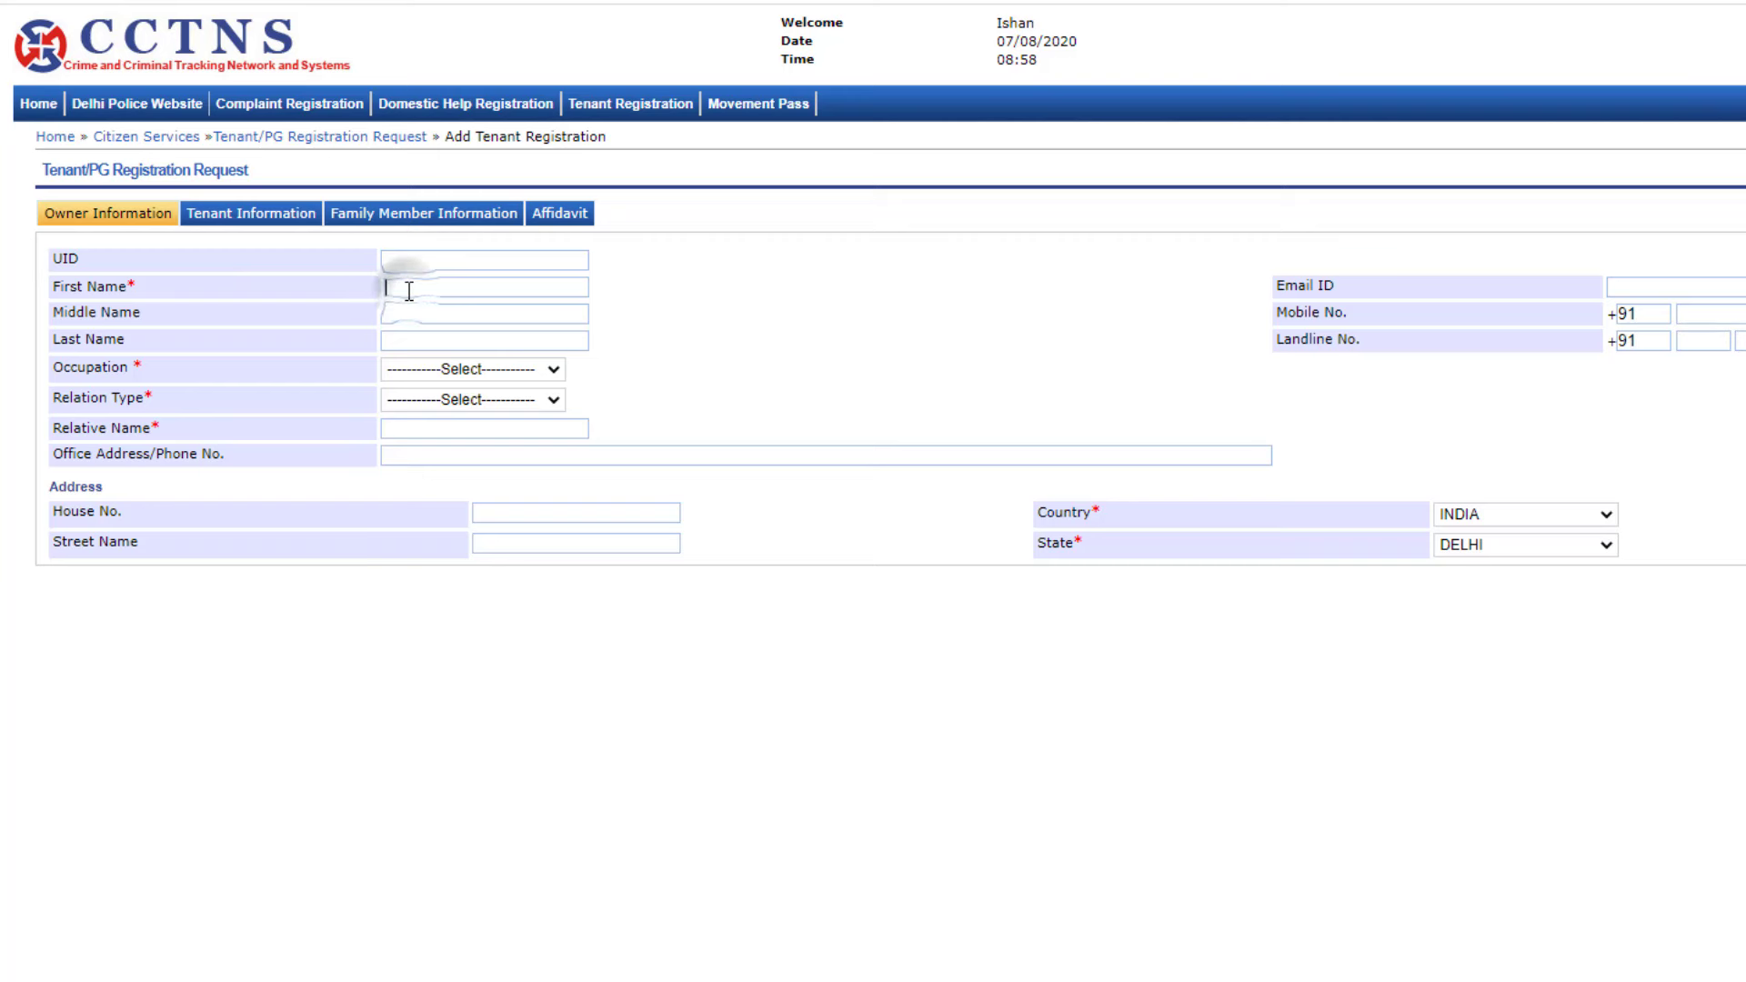
left_click(410, 341)
left_click(464, 368)
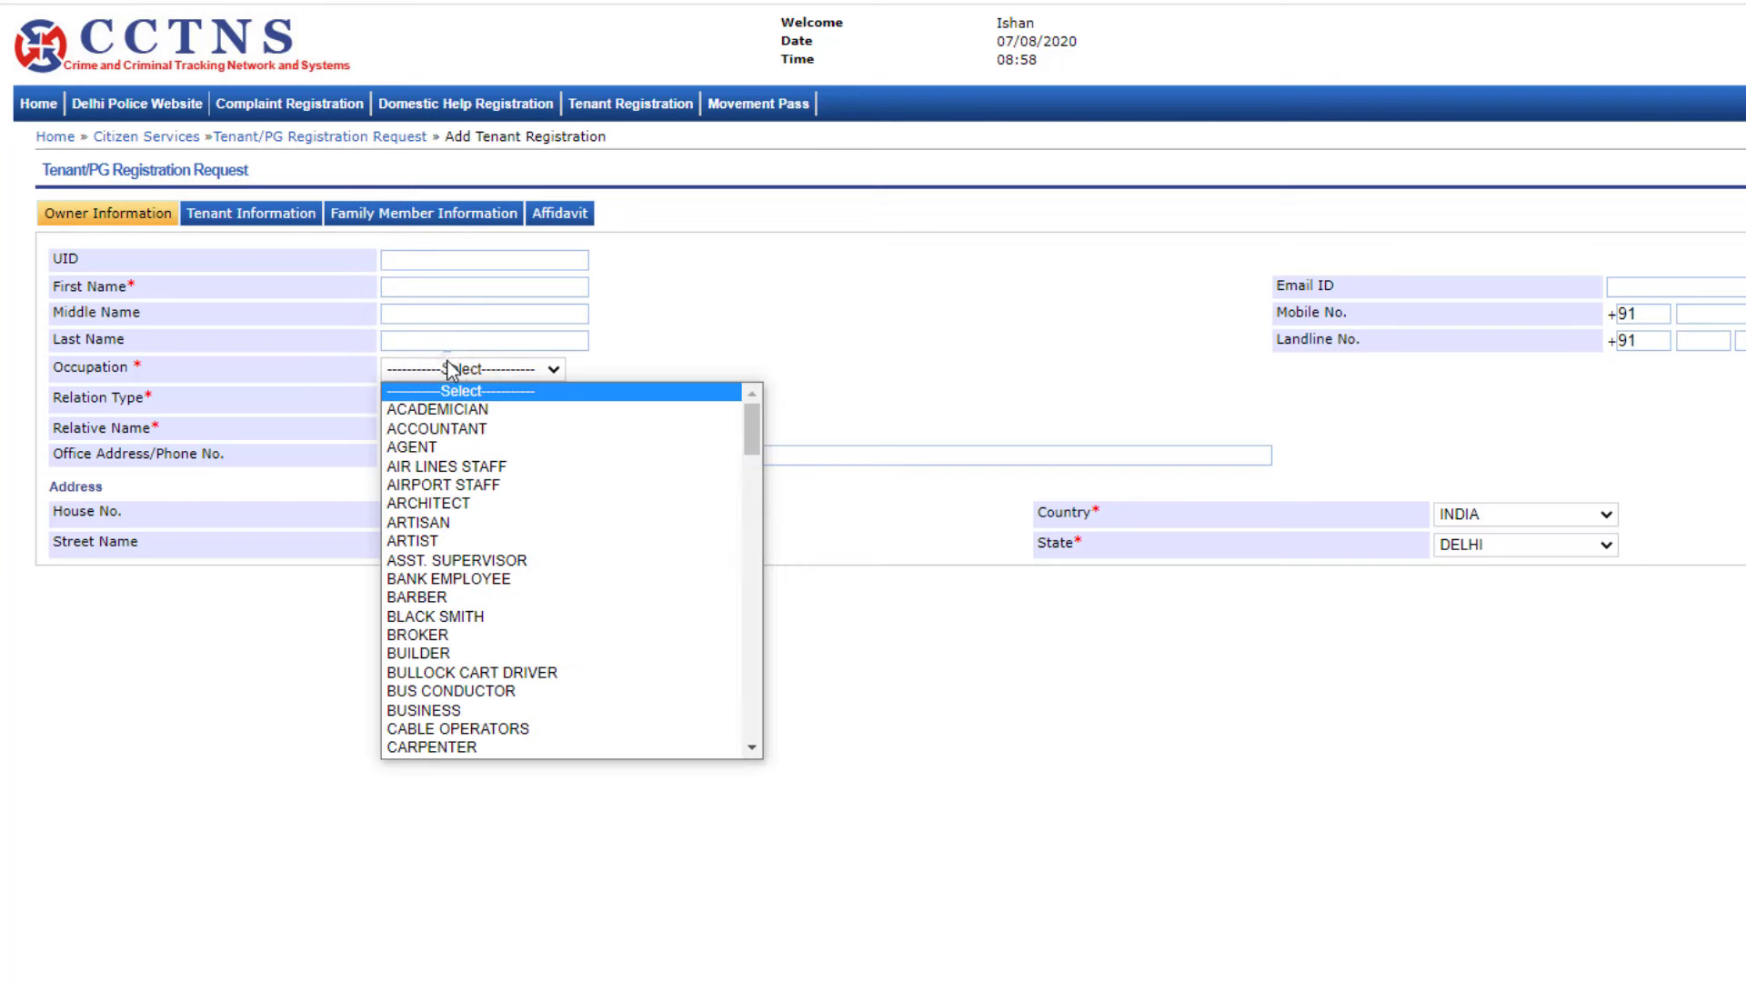
left_click(459, 428)
scroll(461, 400, "down", 2)
left_click(452, 261)
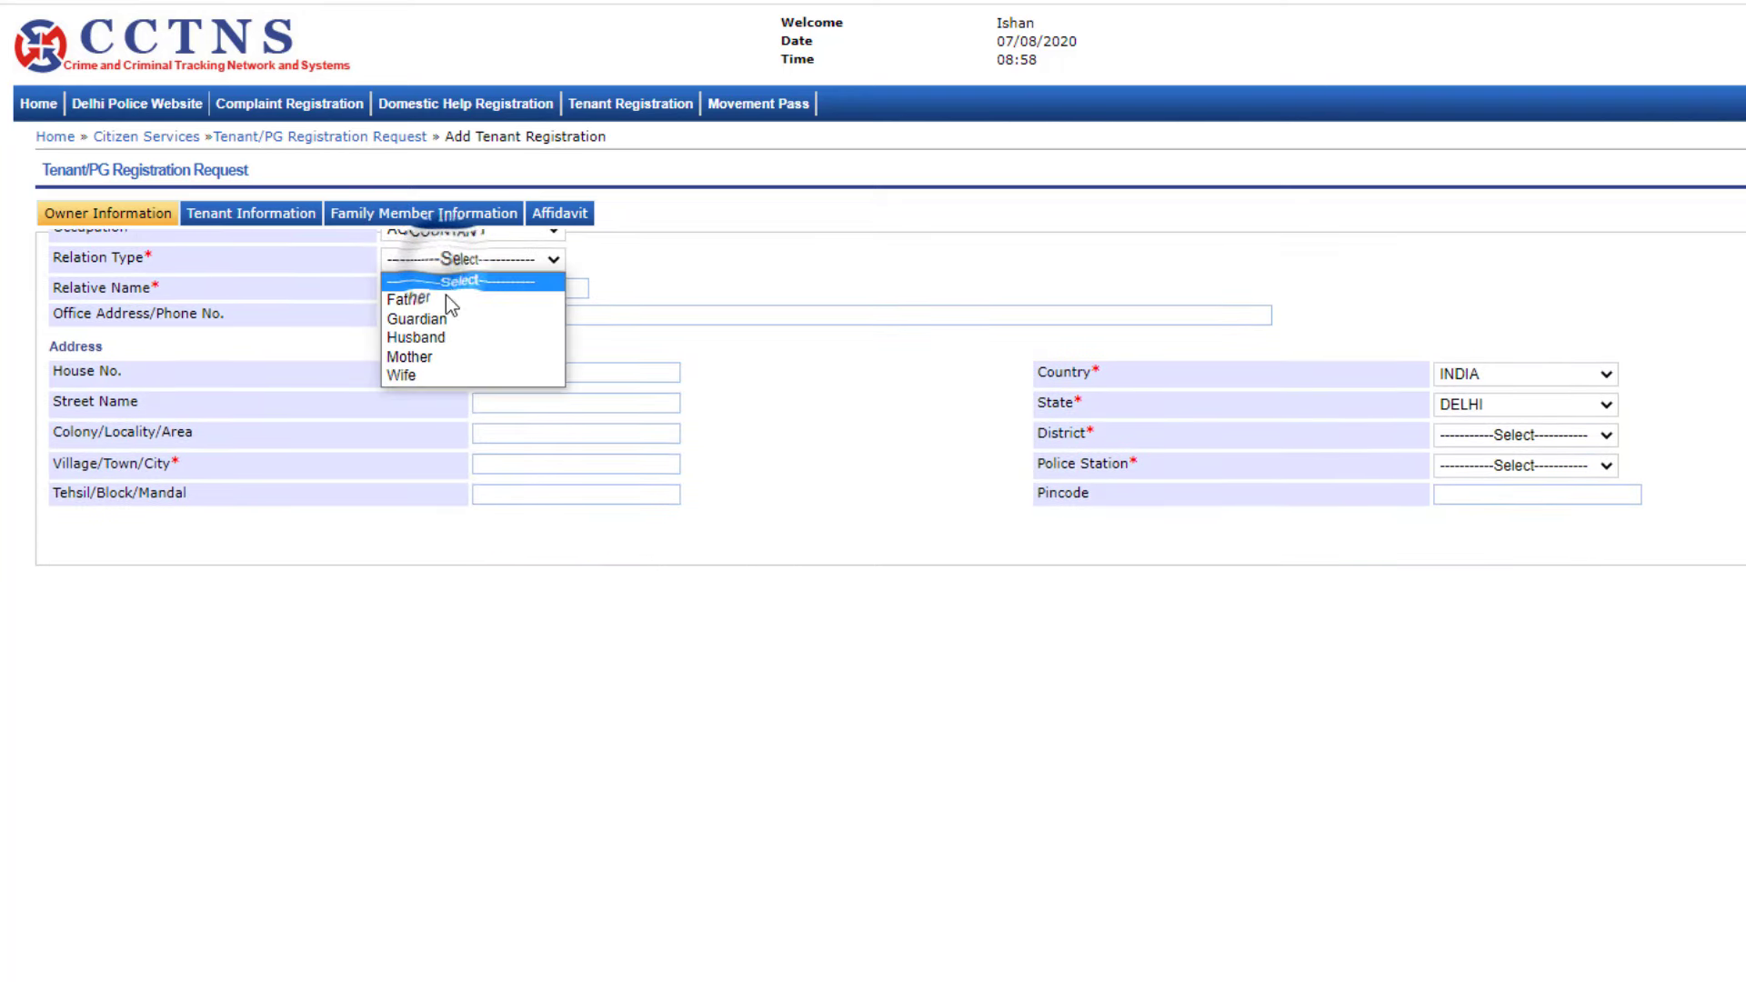
left_click(473, 303)
left_click(430, 289)
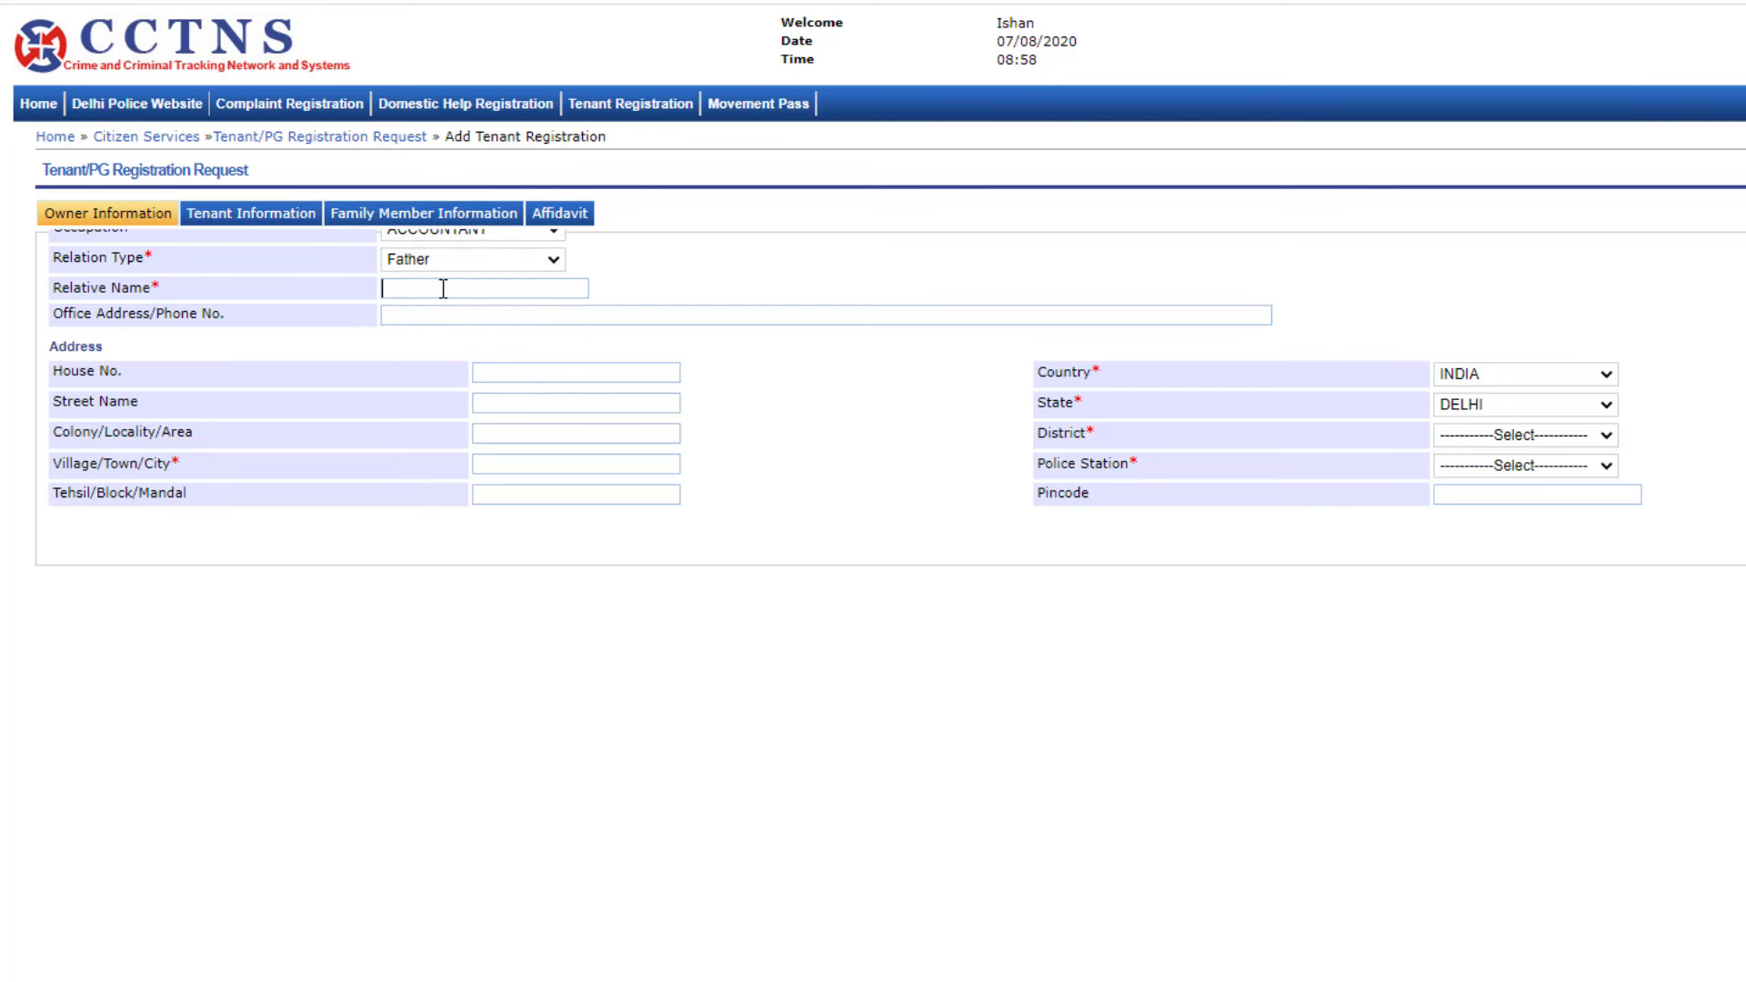
left_click(448, 314)
scroll(488, 316, "up", 2)
- In the tenant's personal information, set the gender to Male and the occupation to AGENT
left_click(227, 216)
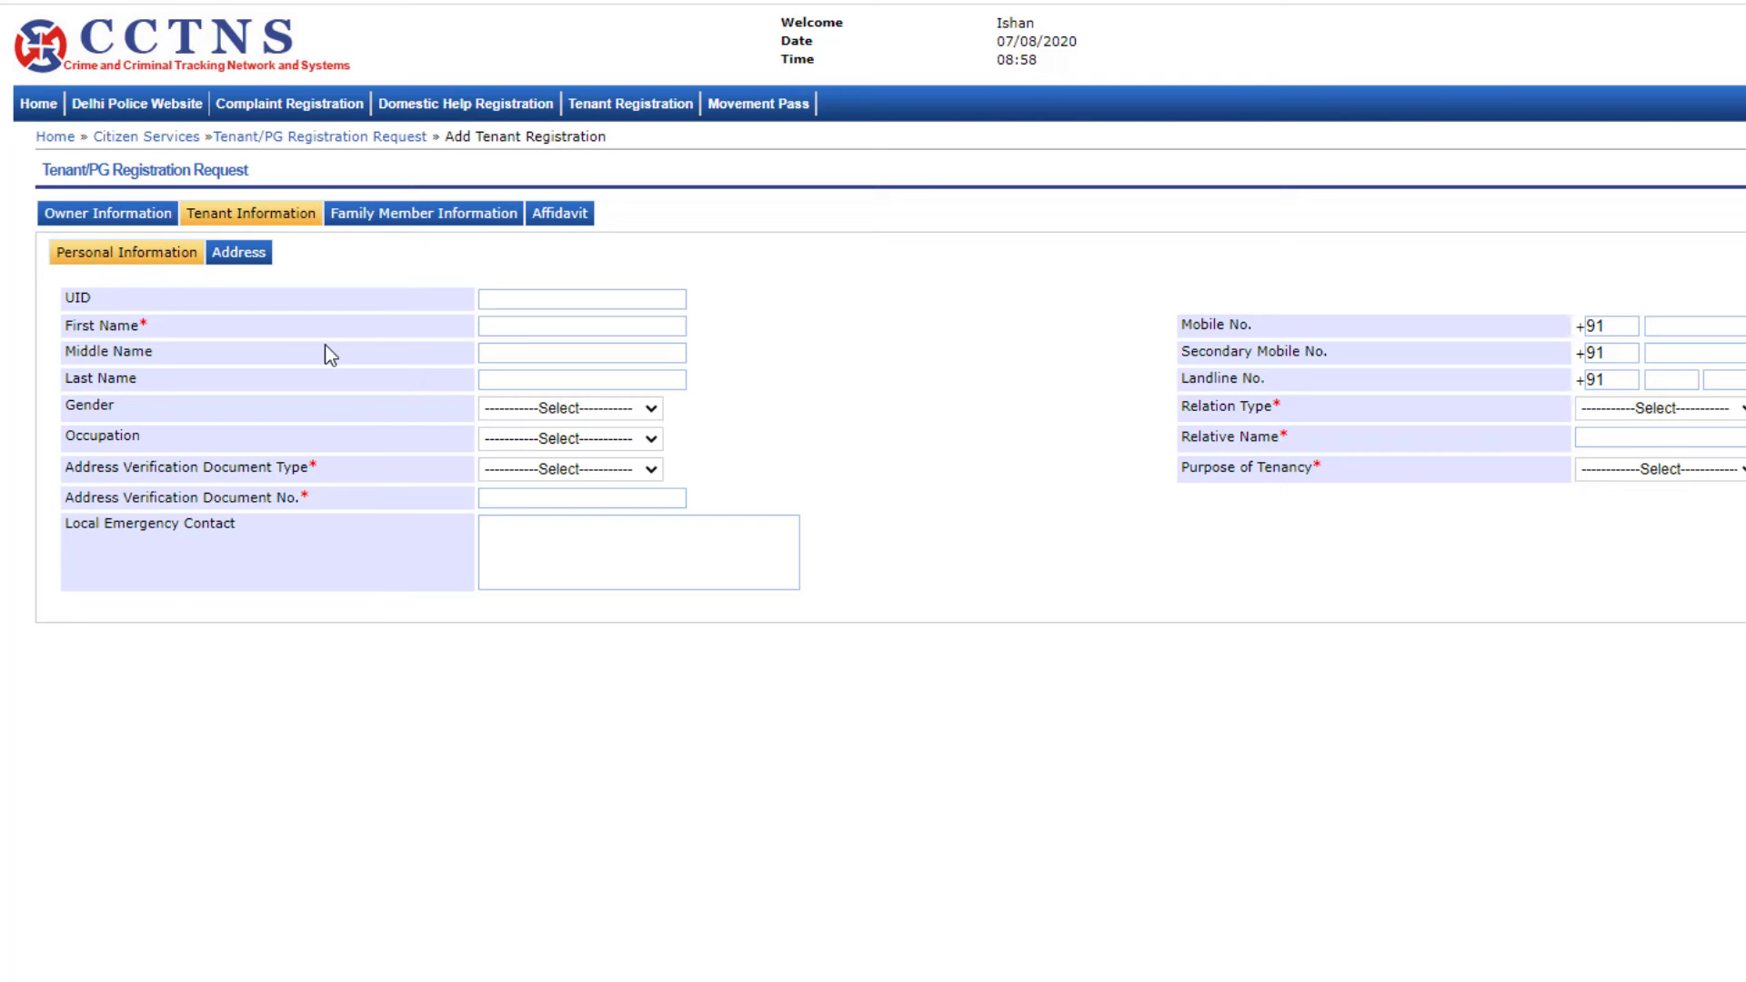
left_click(500, 327)
left_click(507, 380)
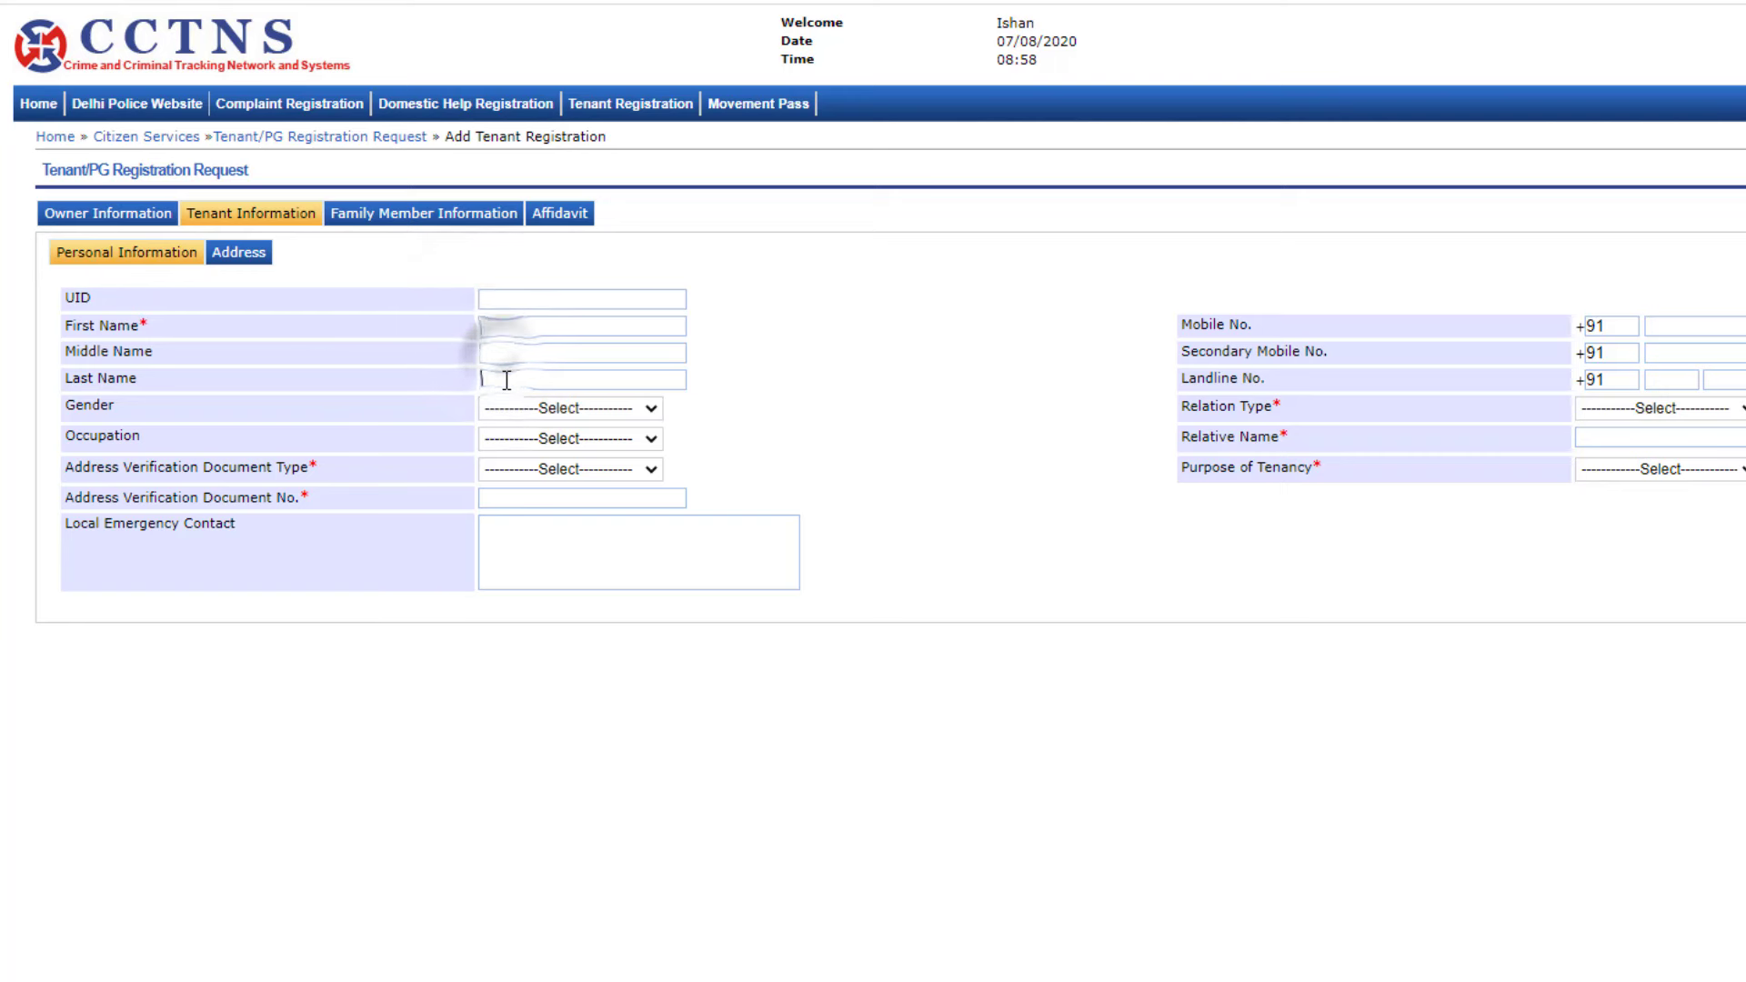
left_click(534, 407)
left_click(533, 464)
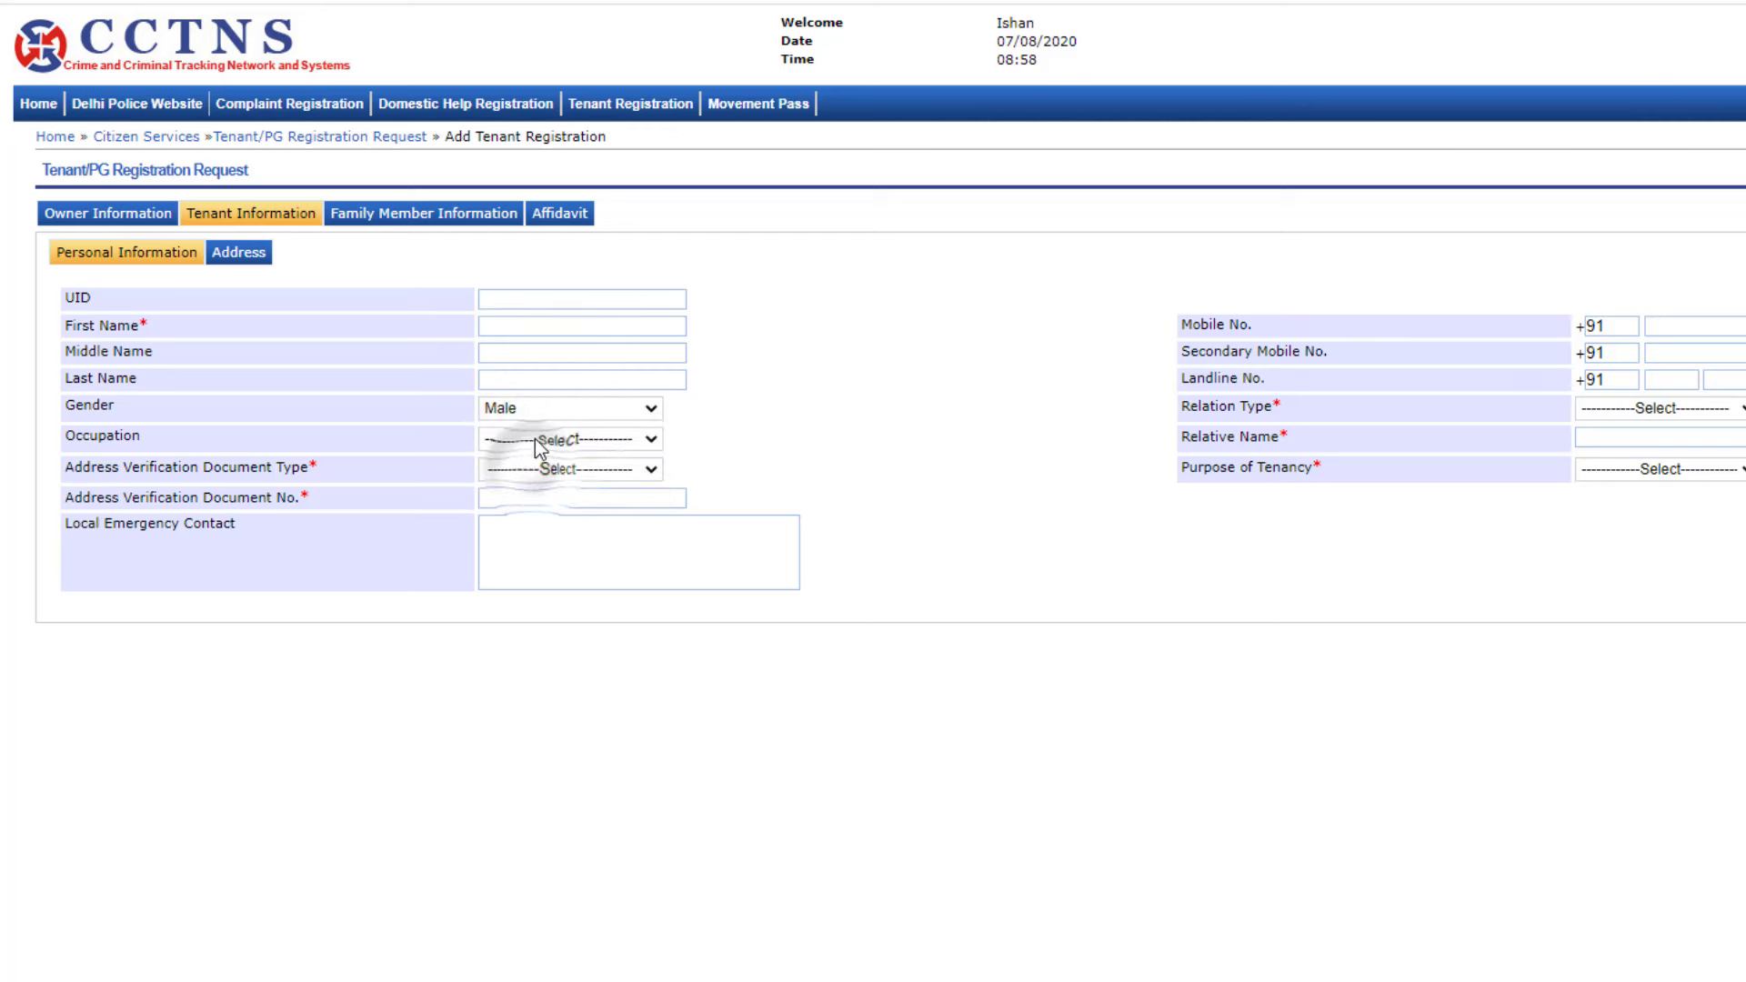
left_click(537, 439)
left_click(546, 513)
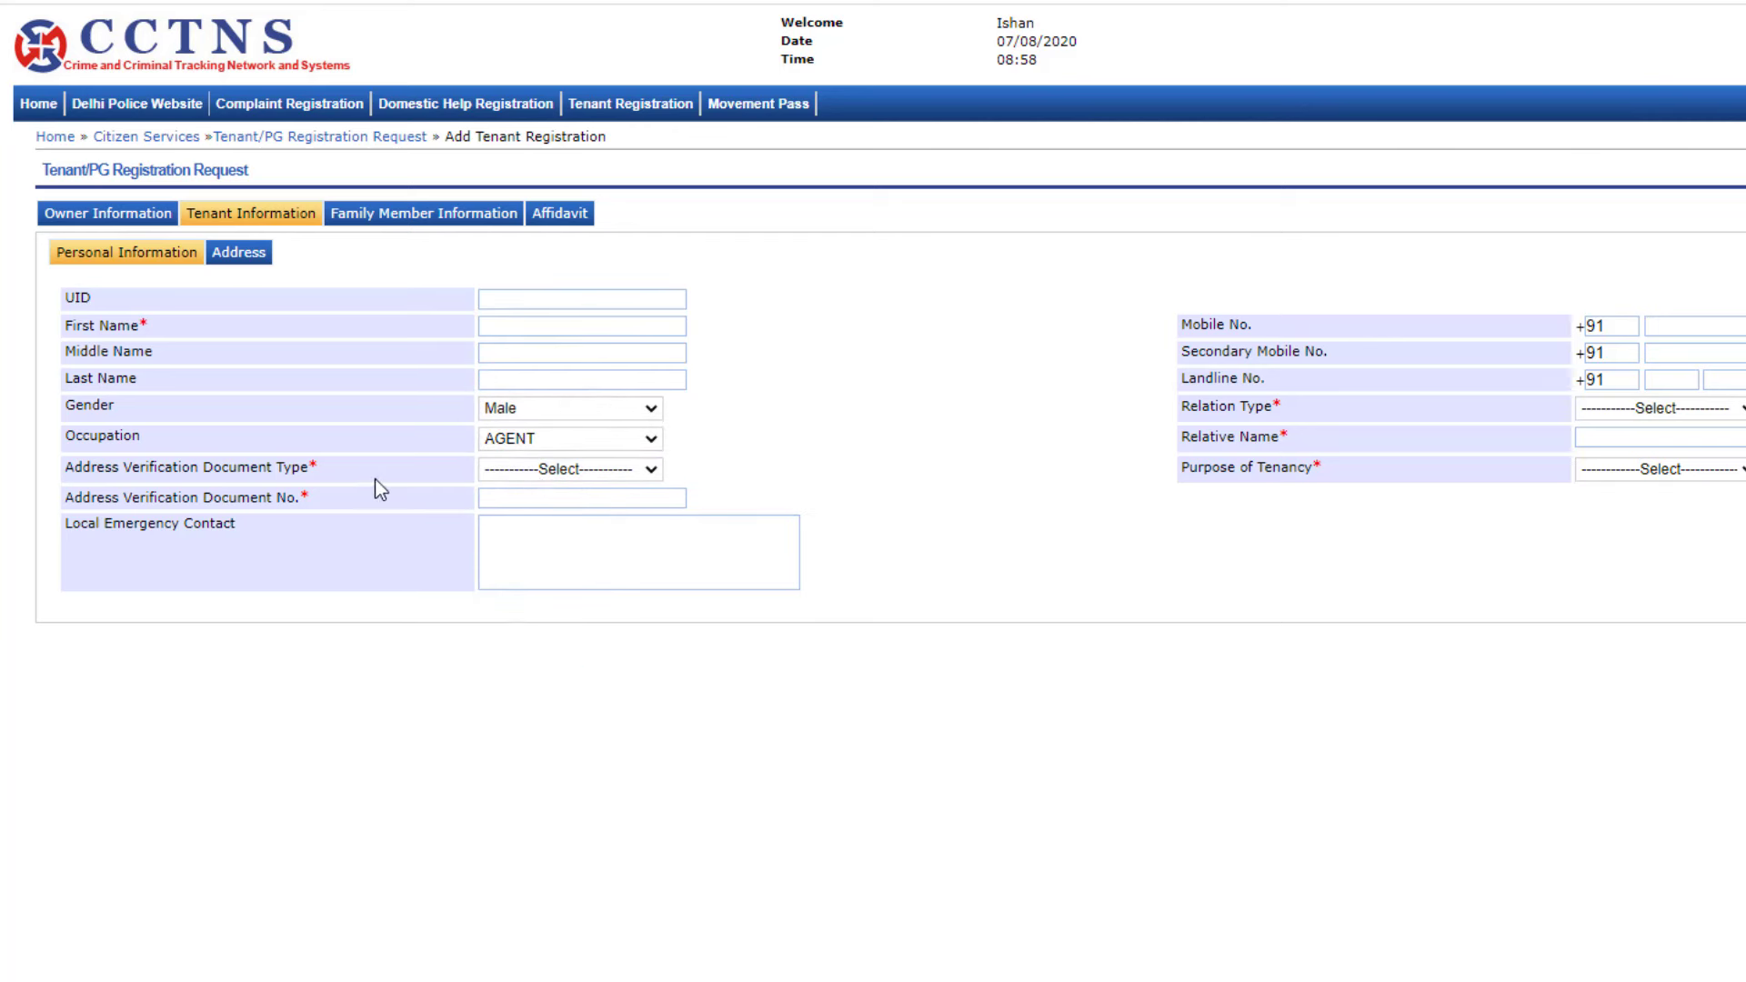
- Set the tenant's address verification document type to Aadhar Card, the relation type to Father and the purpose of tenancy to Residential
left_click(526, 473)
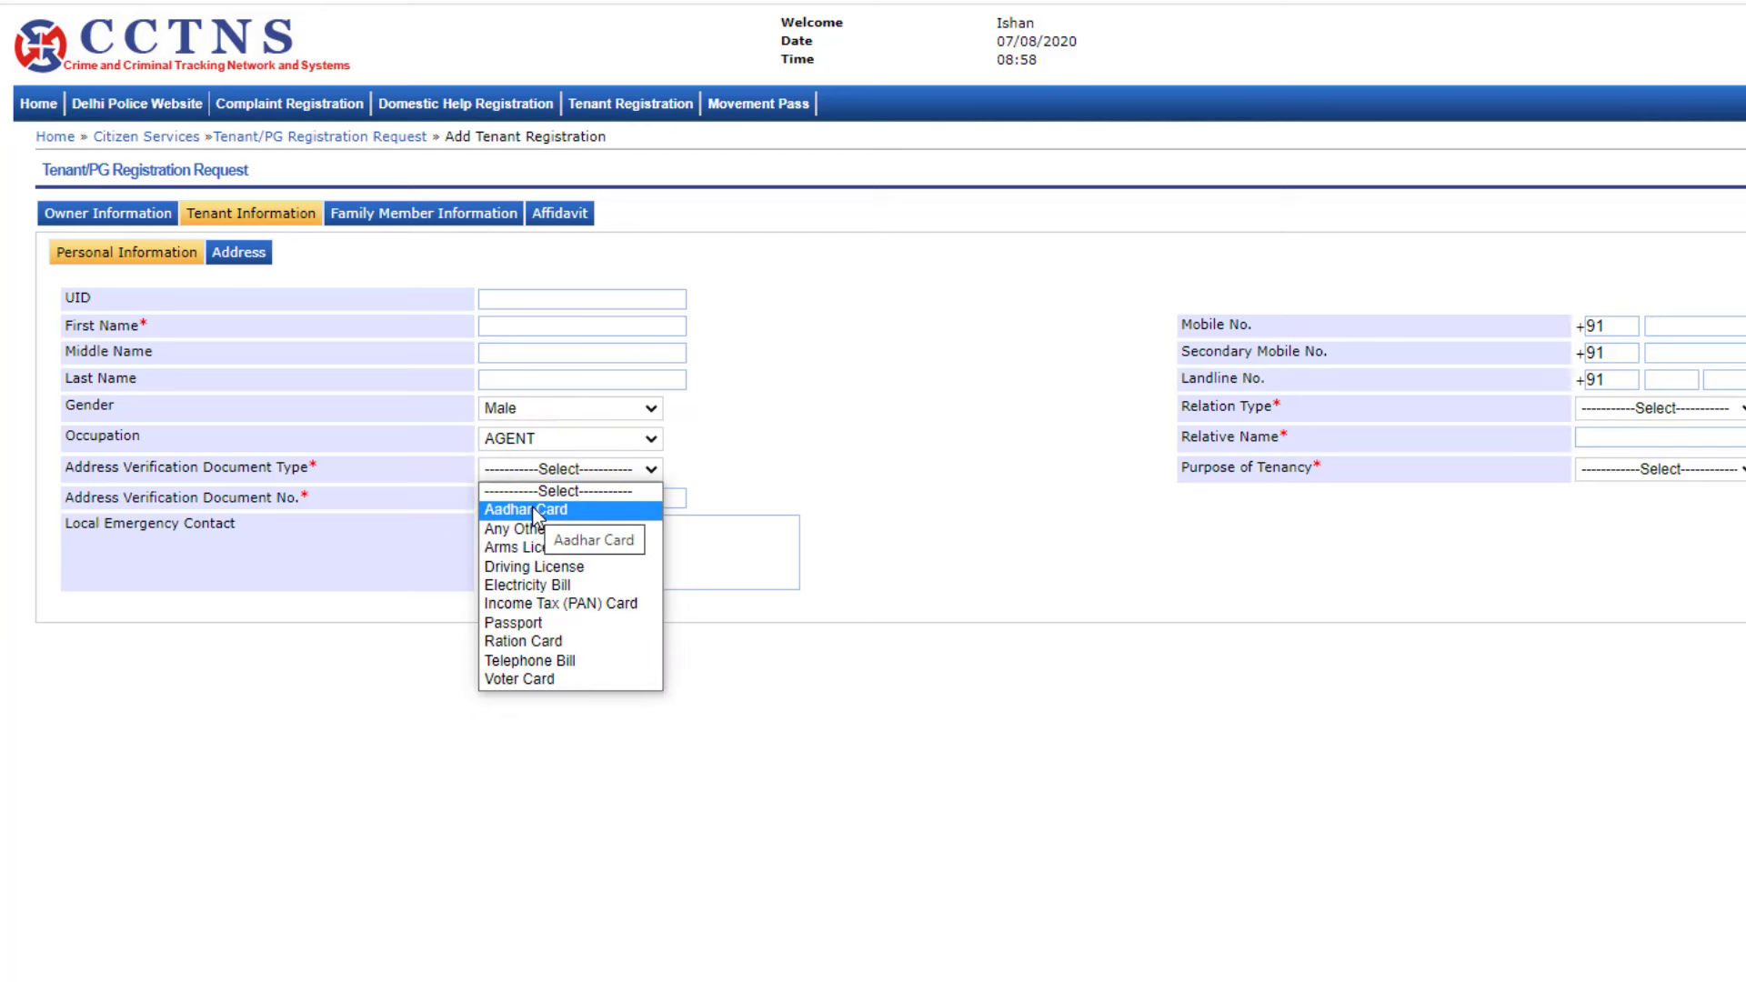
left_click(578, 519)
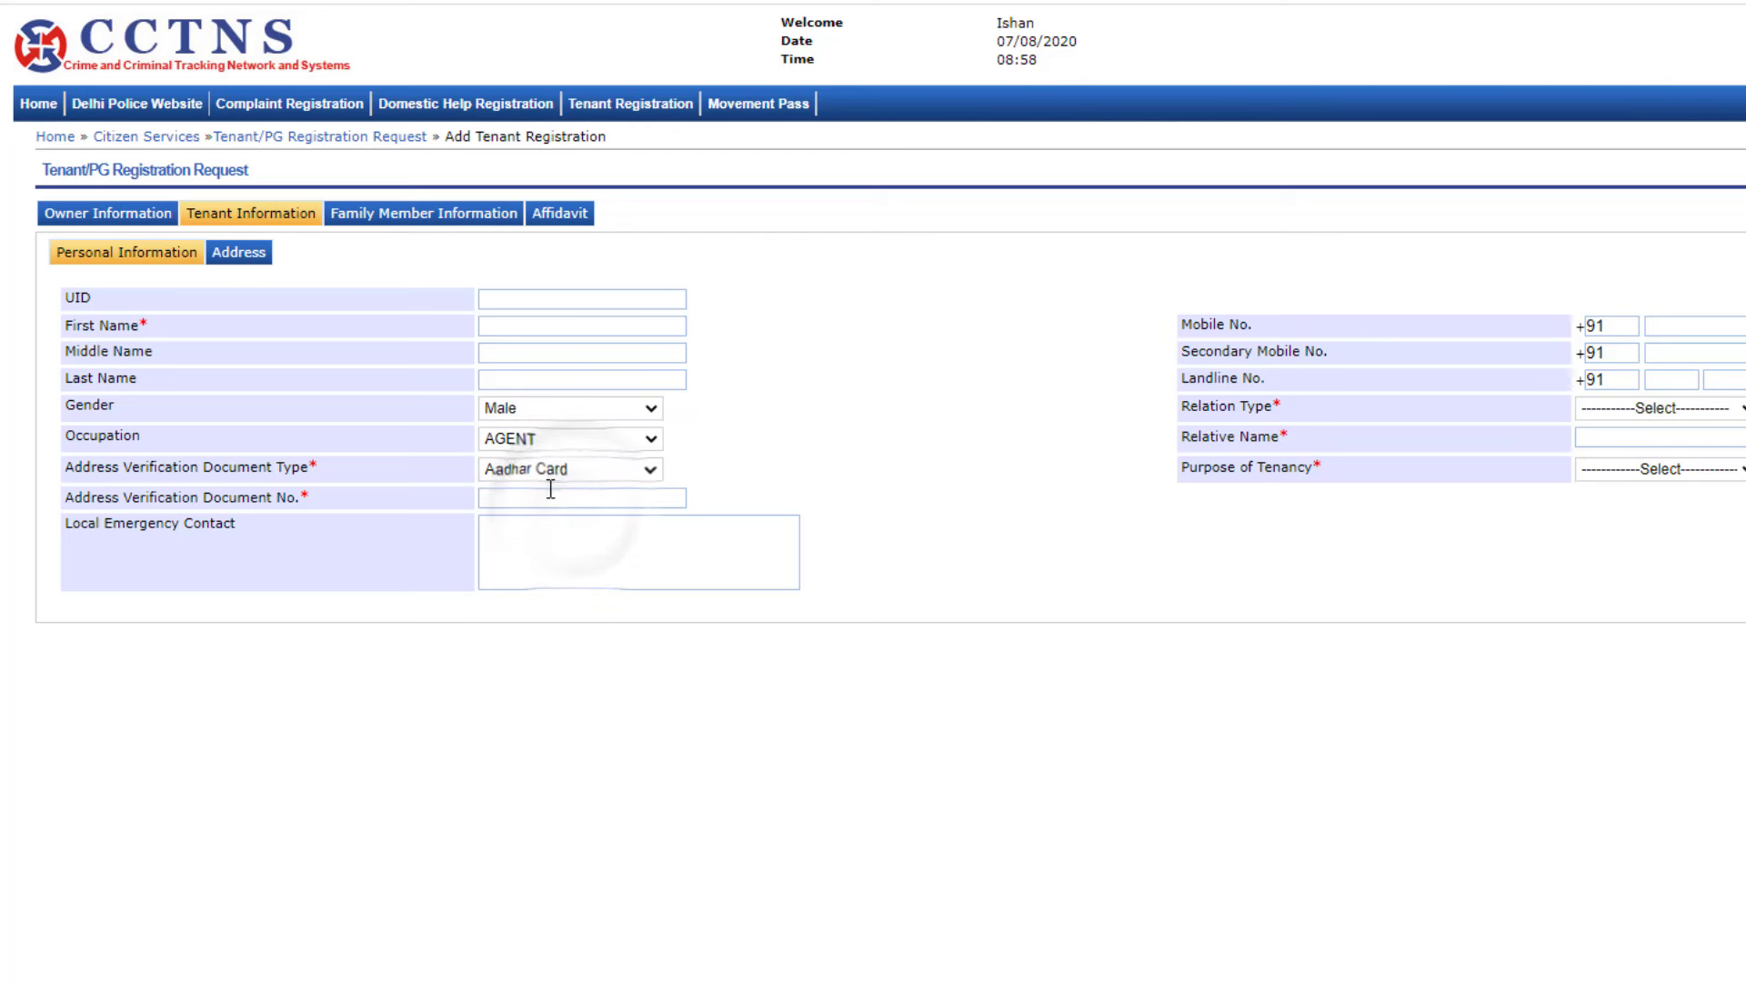
left_click(541, 493)
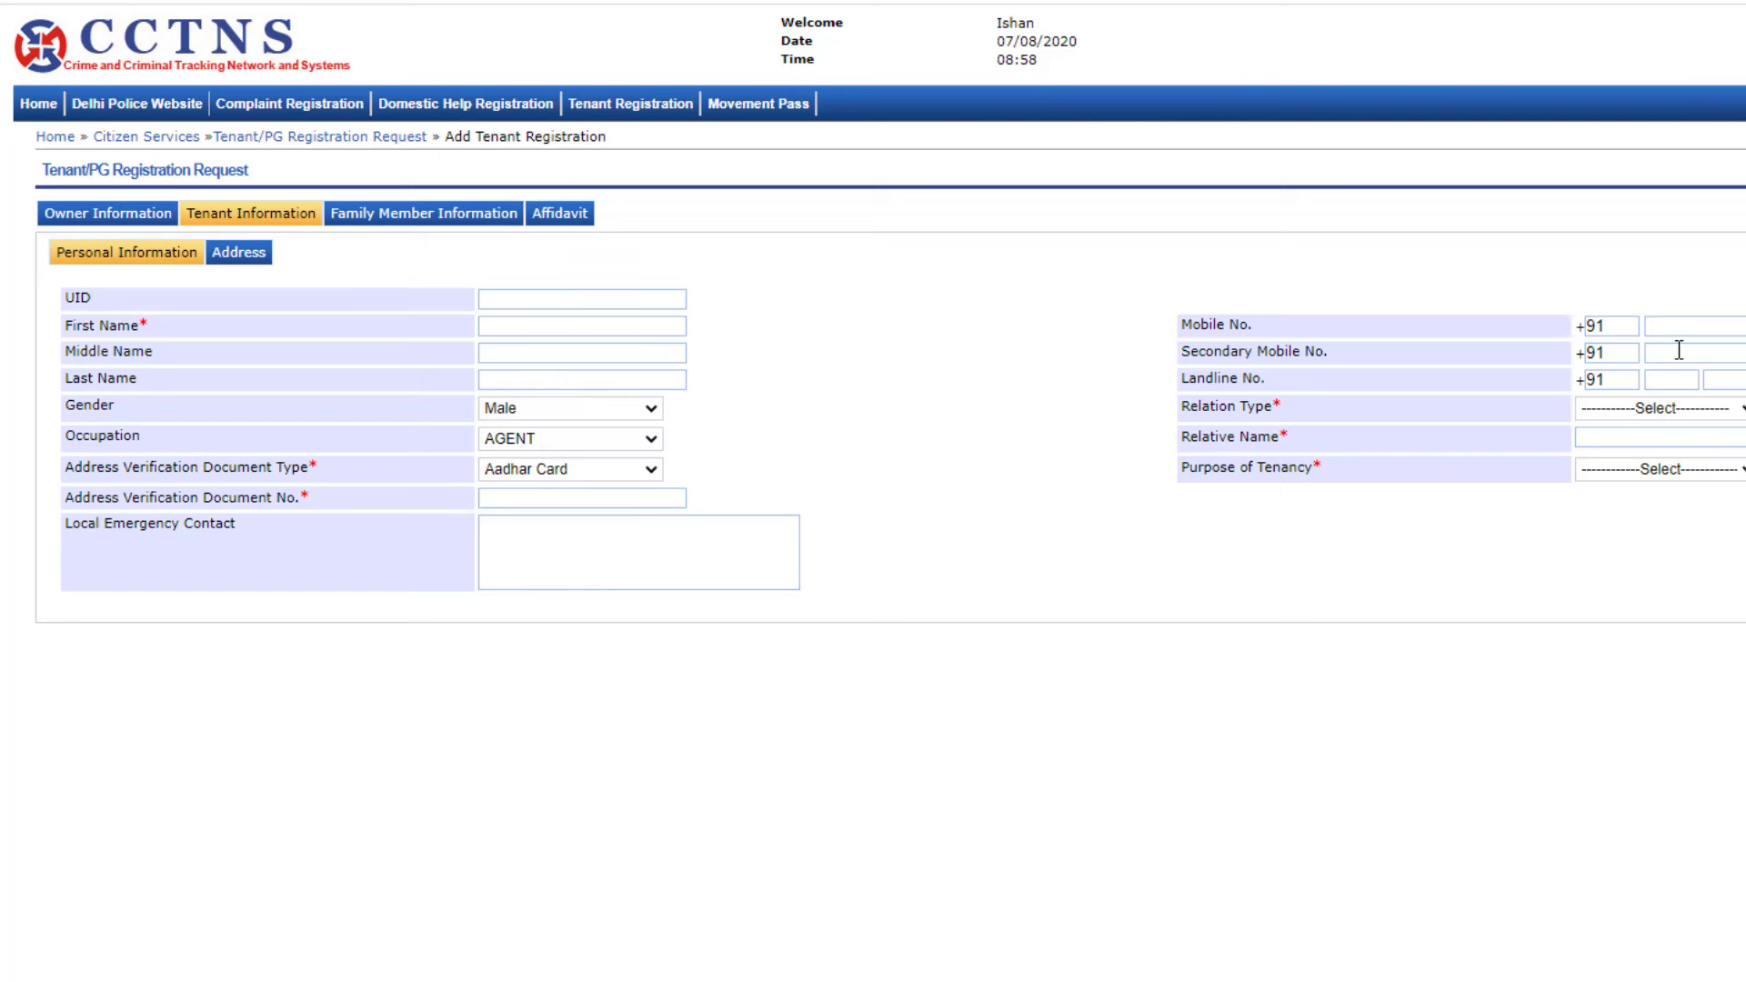
left_click(1678, 410)
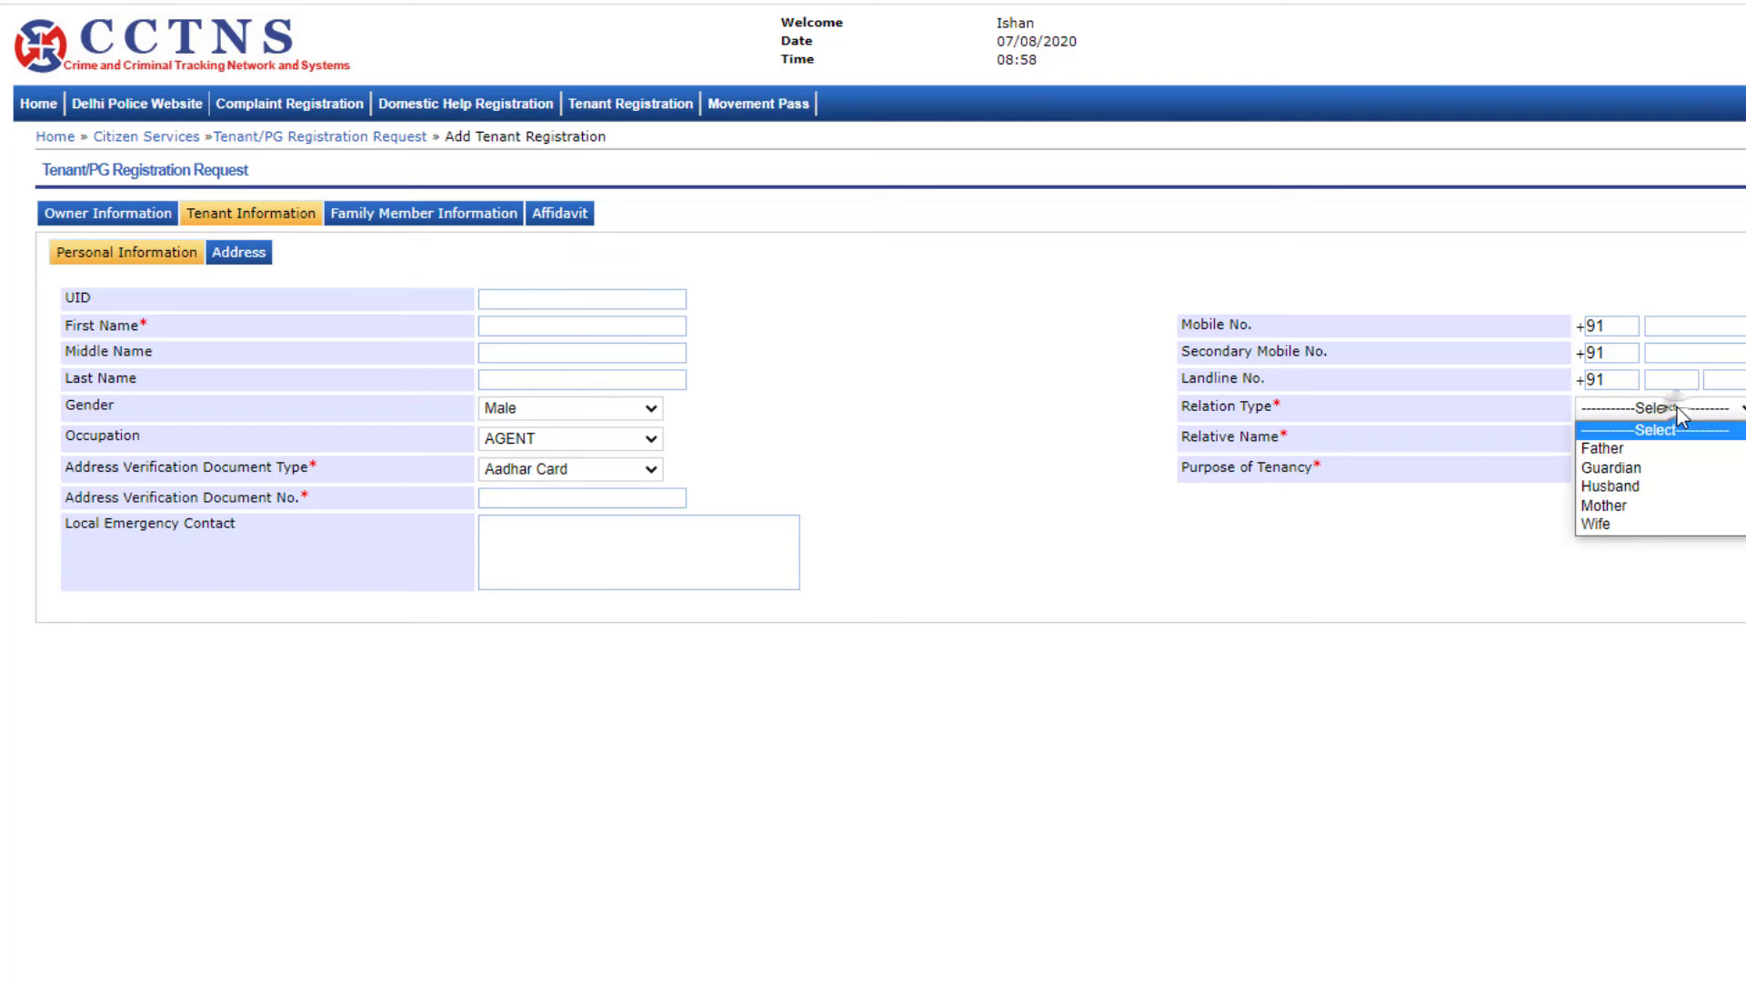
left_click(1645, 444)
left_click(1619, 436)
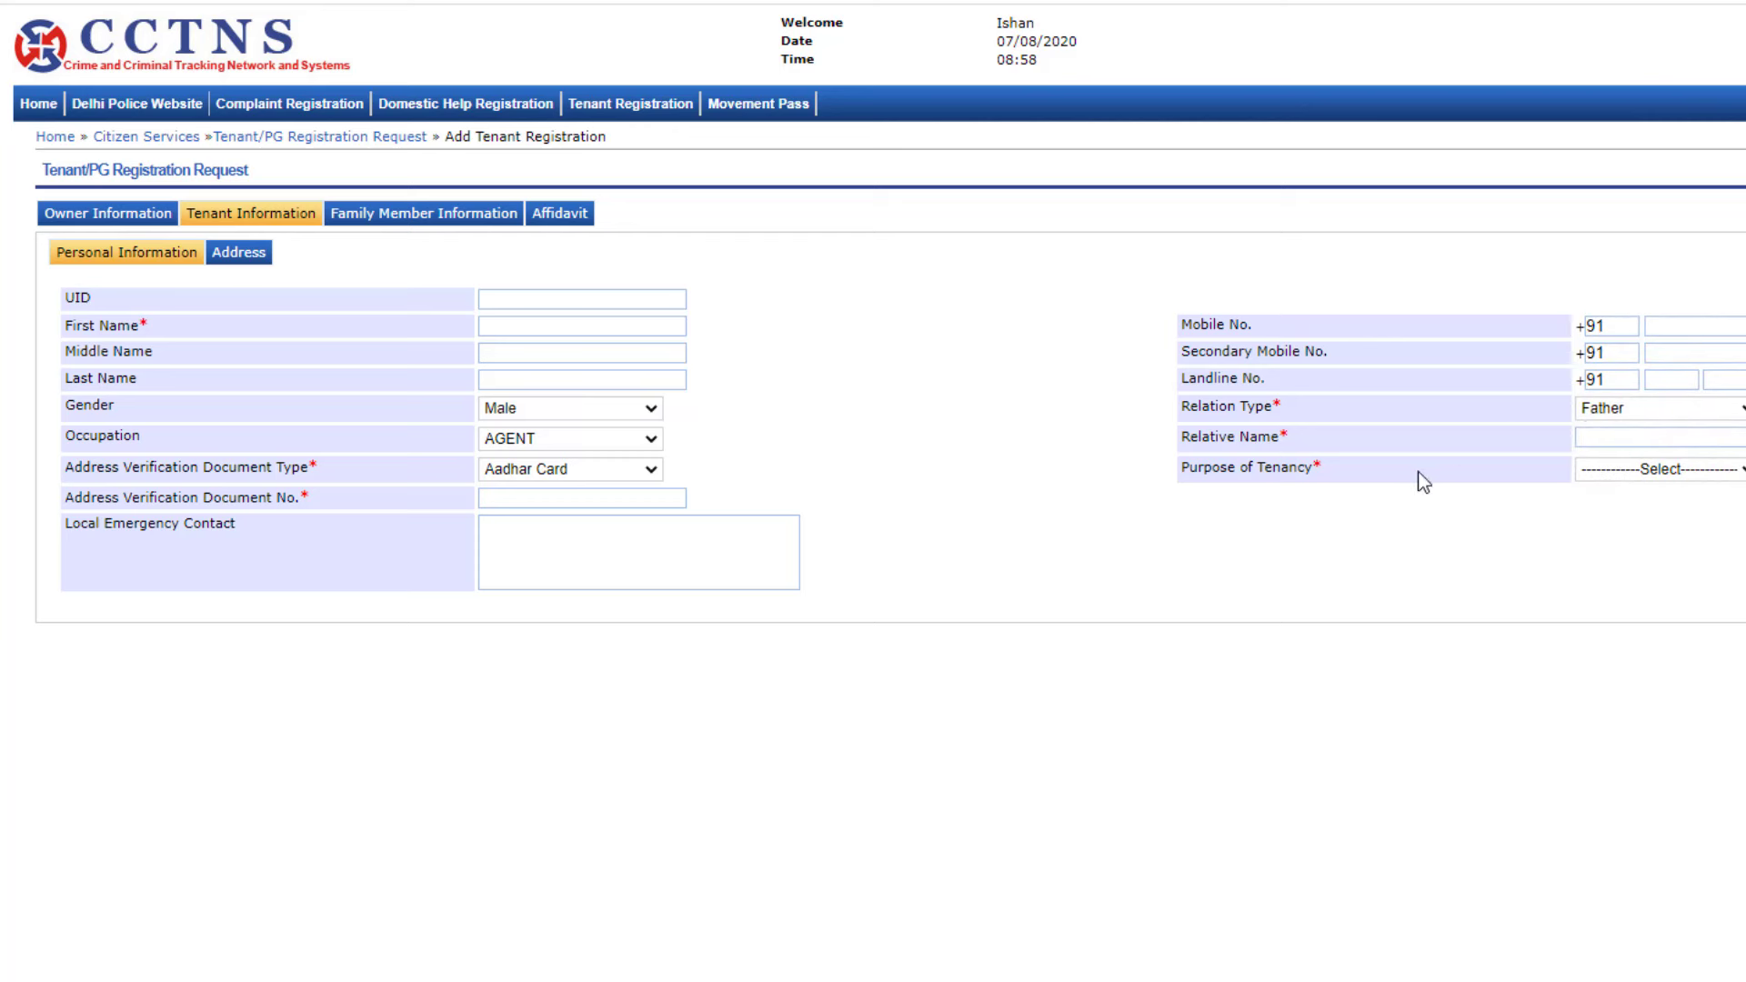
left_click(1686, 471)
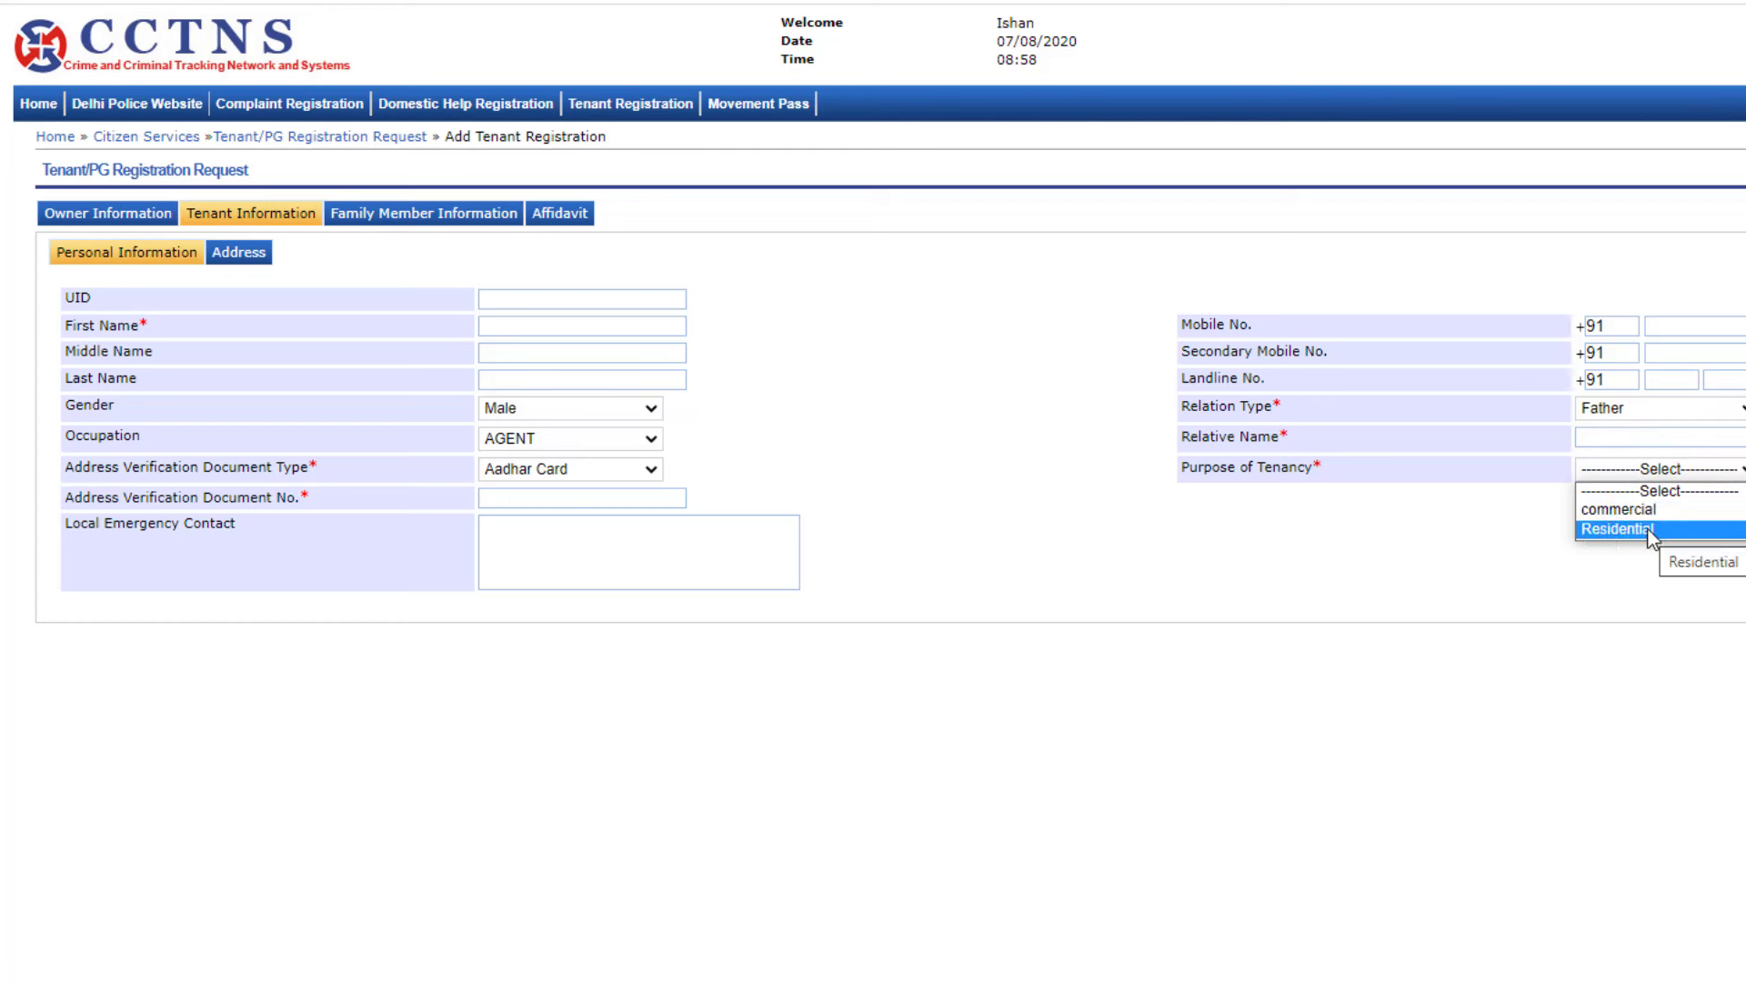
left_click(1635, 532)
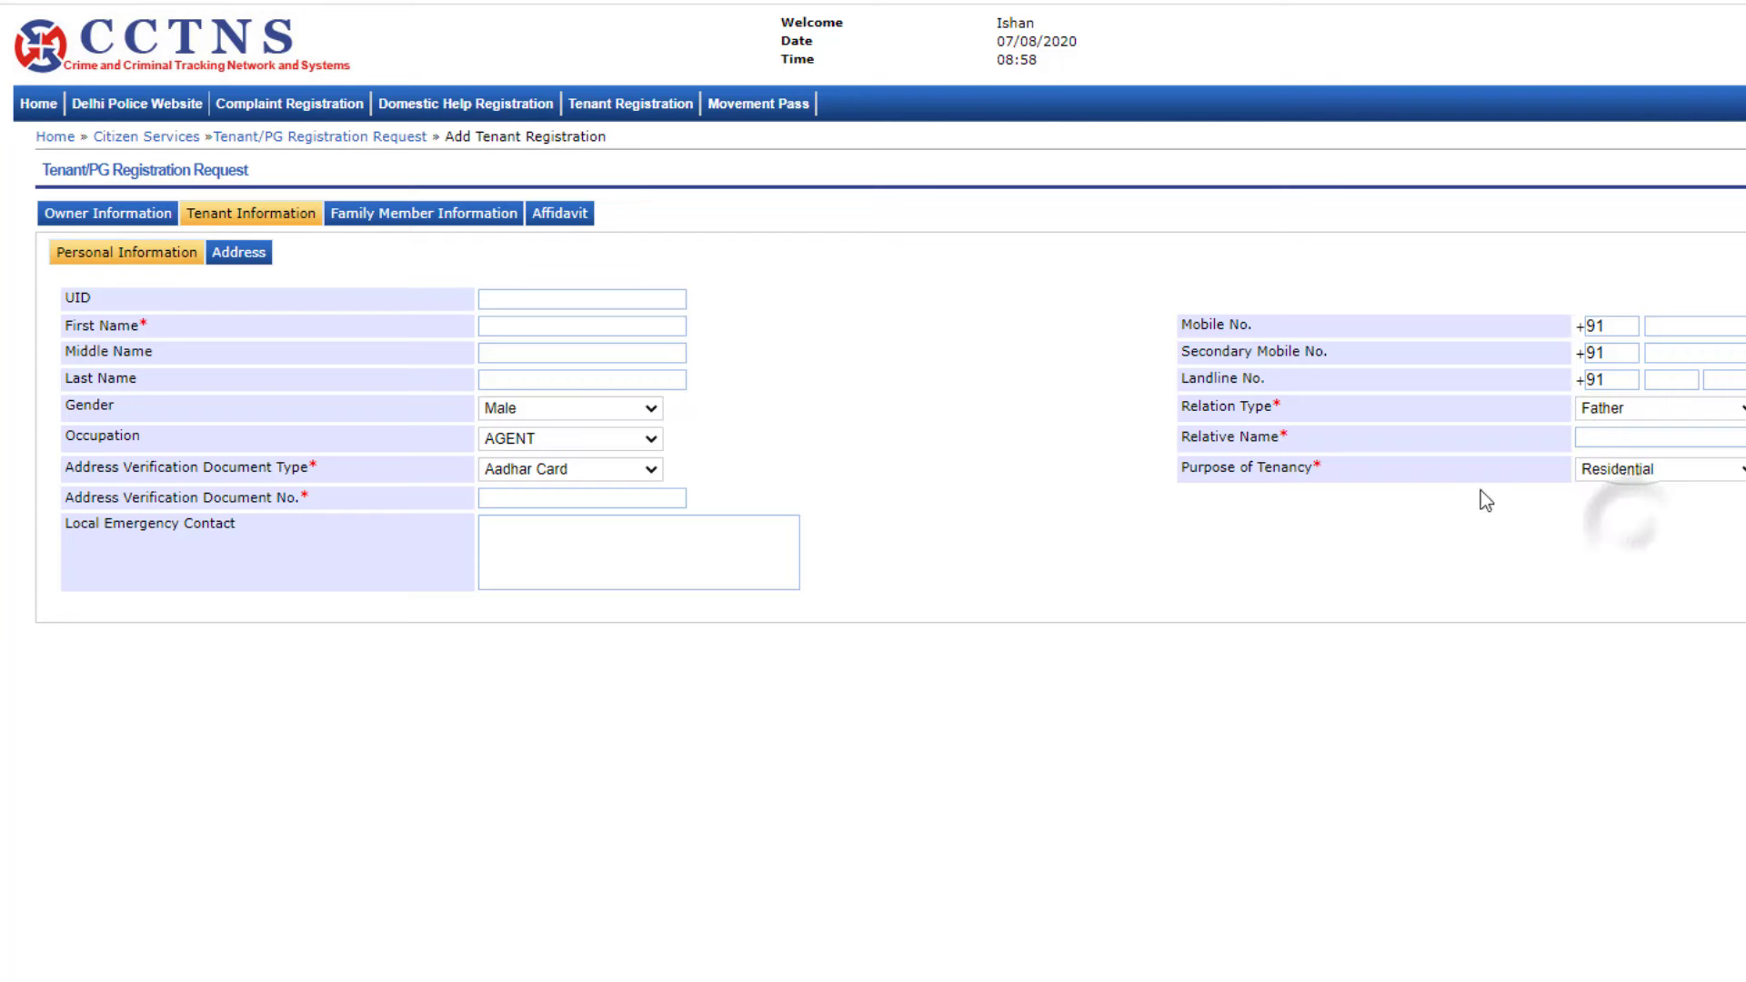
- Attach asad.jpg as the photo of the tenant and set its file type to Photograph
scroll(1181, 440, "down", 4)
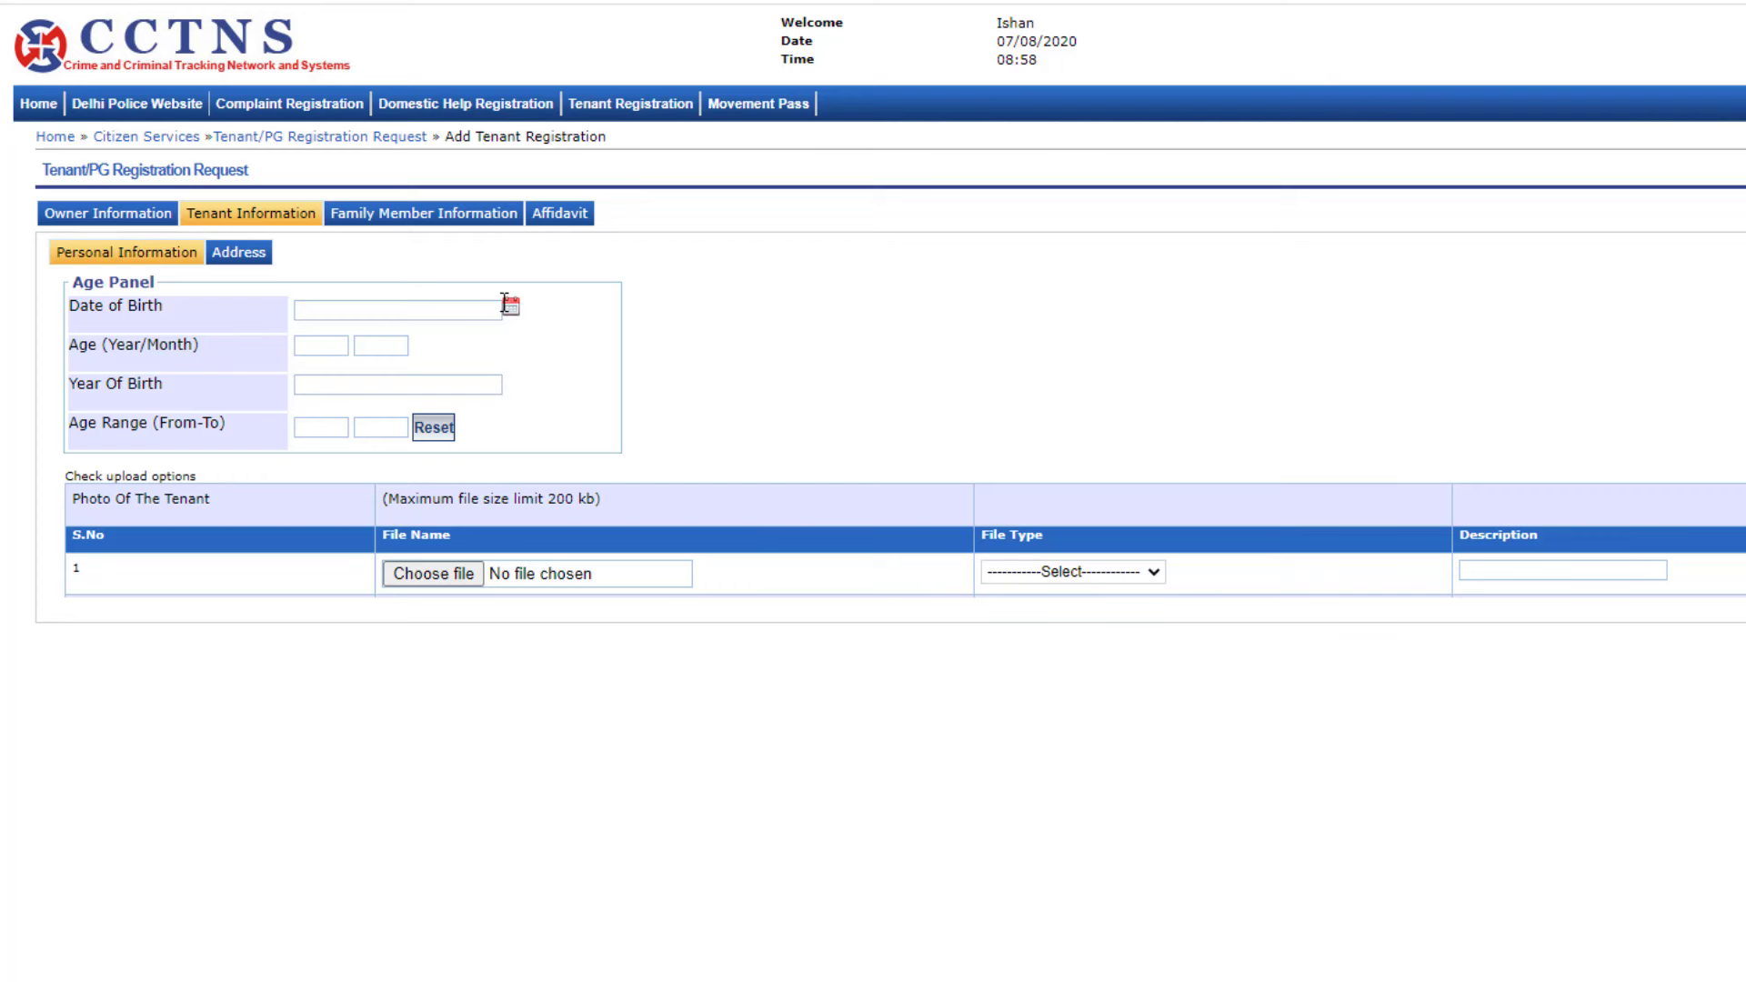
scroll(777, 367, "down", 2)
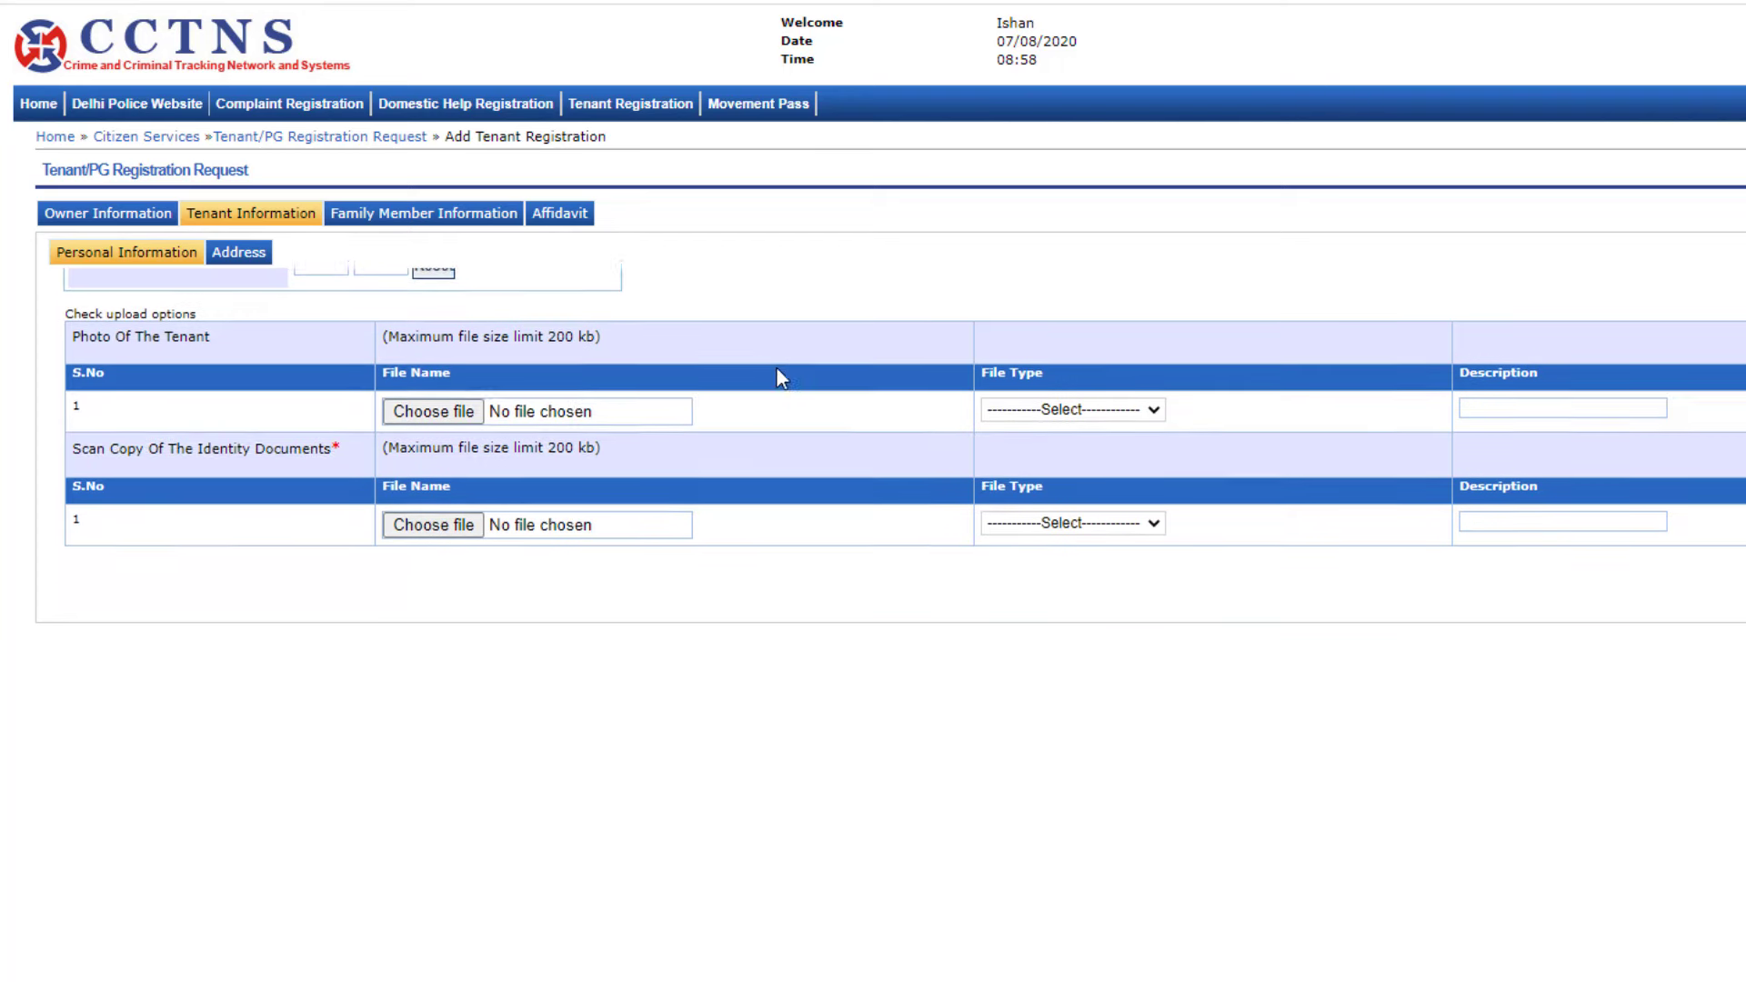
left_click(409, 410)
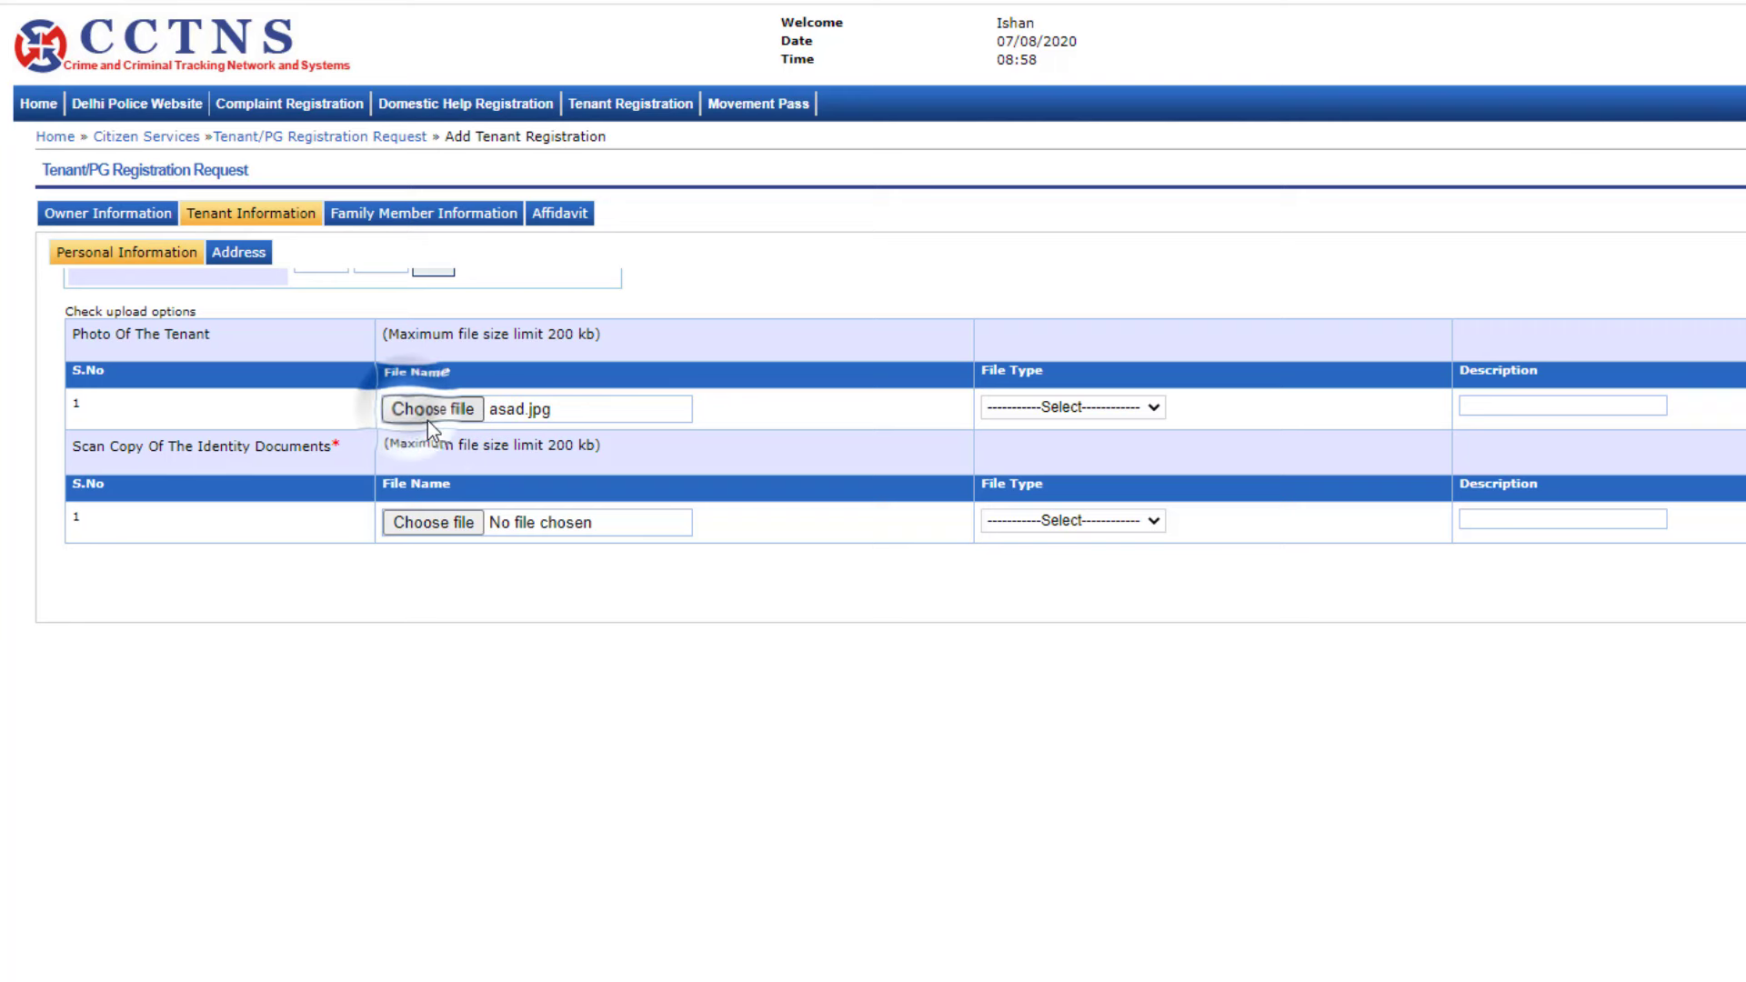
left_click(1062, 409)
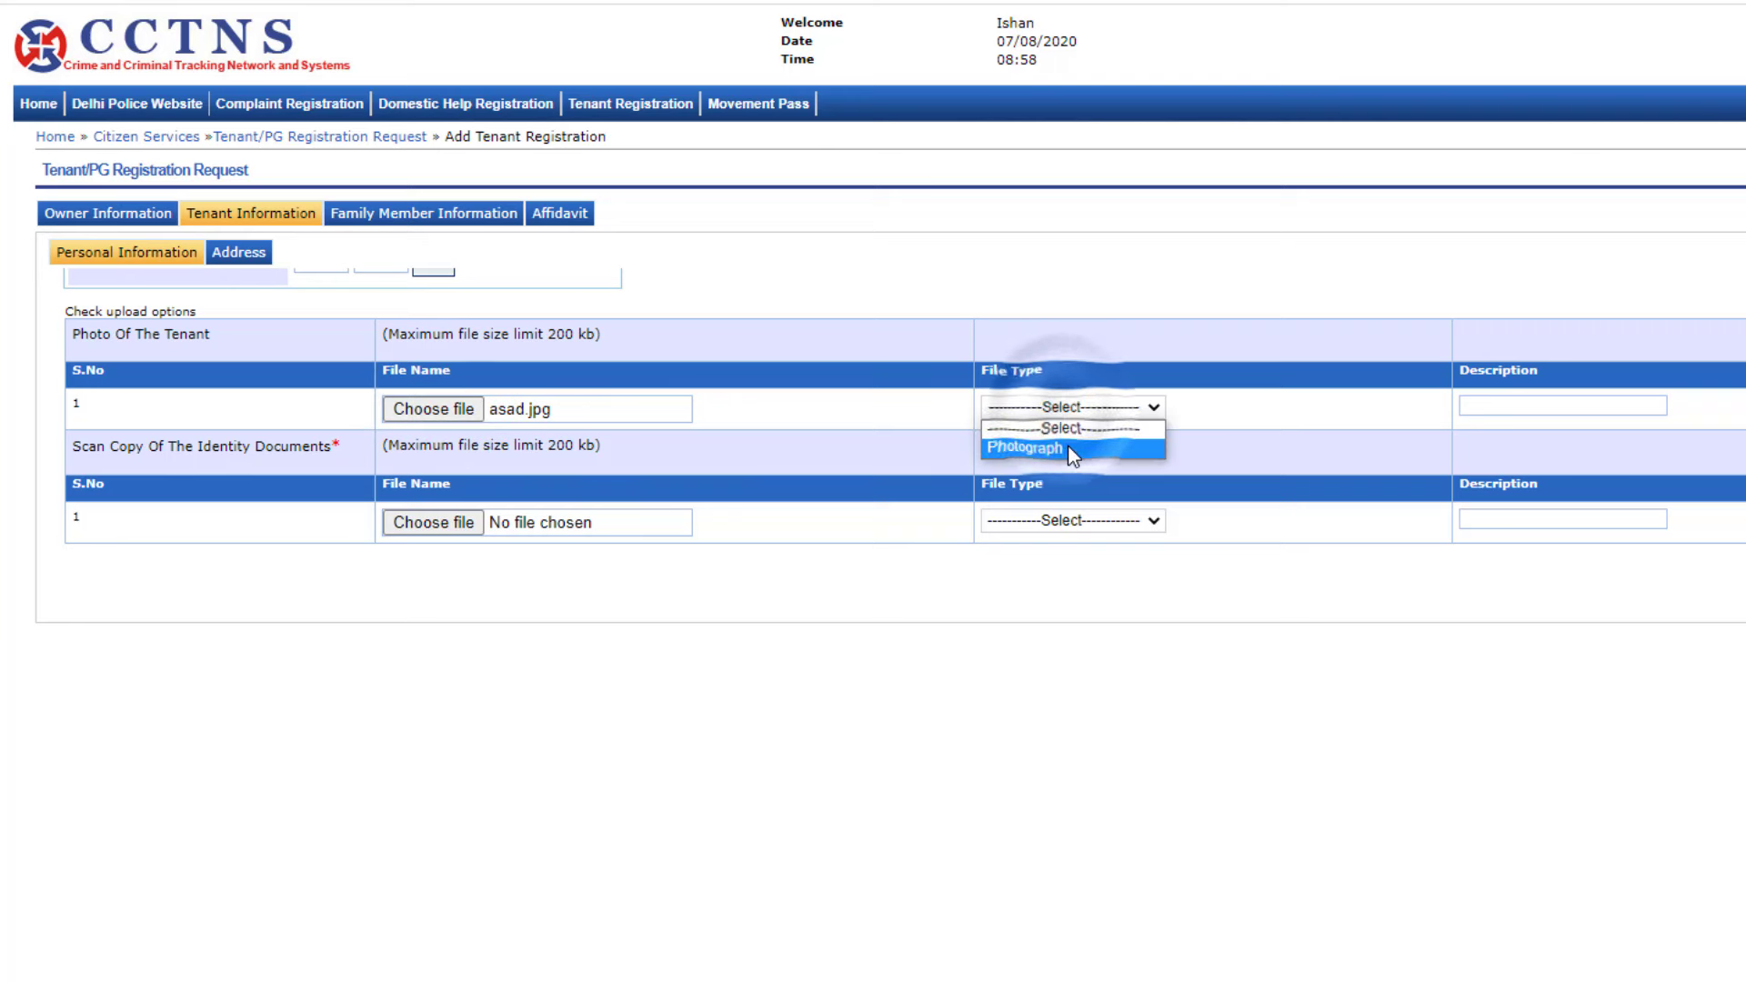
left_click(1069, 448)
left_click(1517, 408)
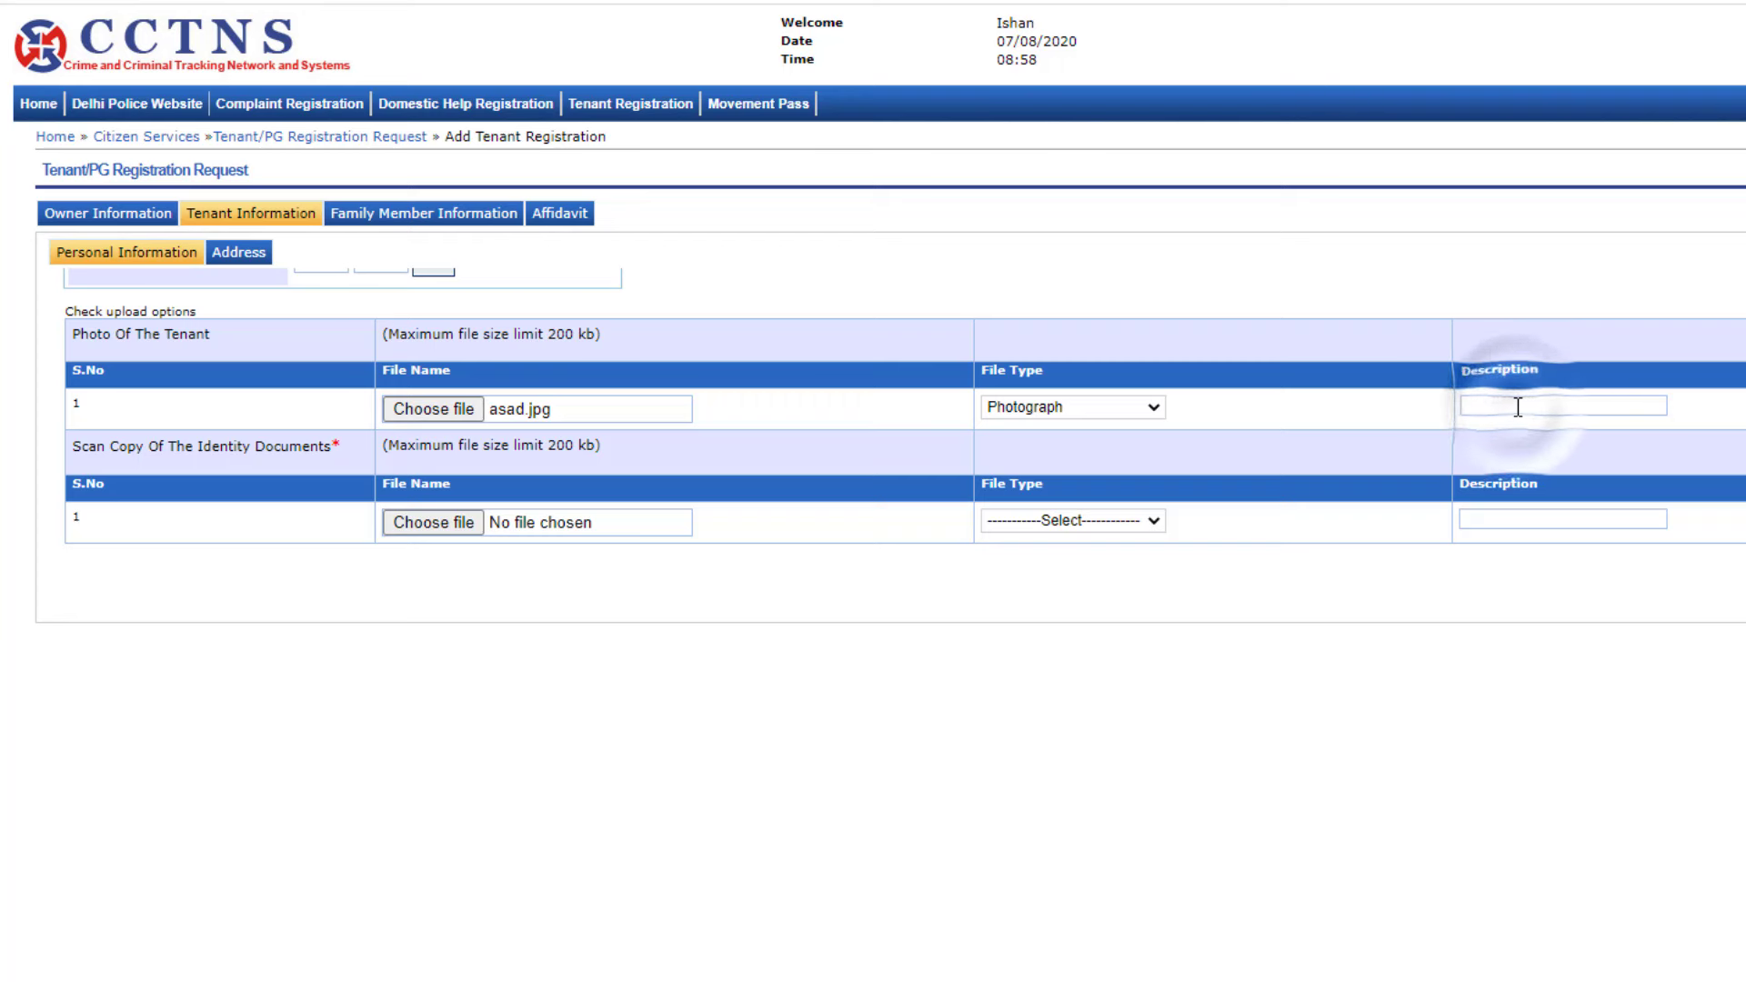
- Examine the tenant's address forms for the tenanted premises, the previous address and the permanent address
scroll(596, 407, "up", 5)
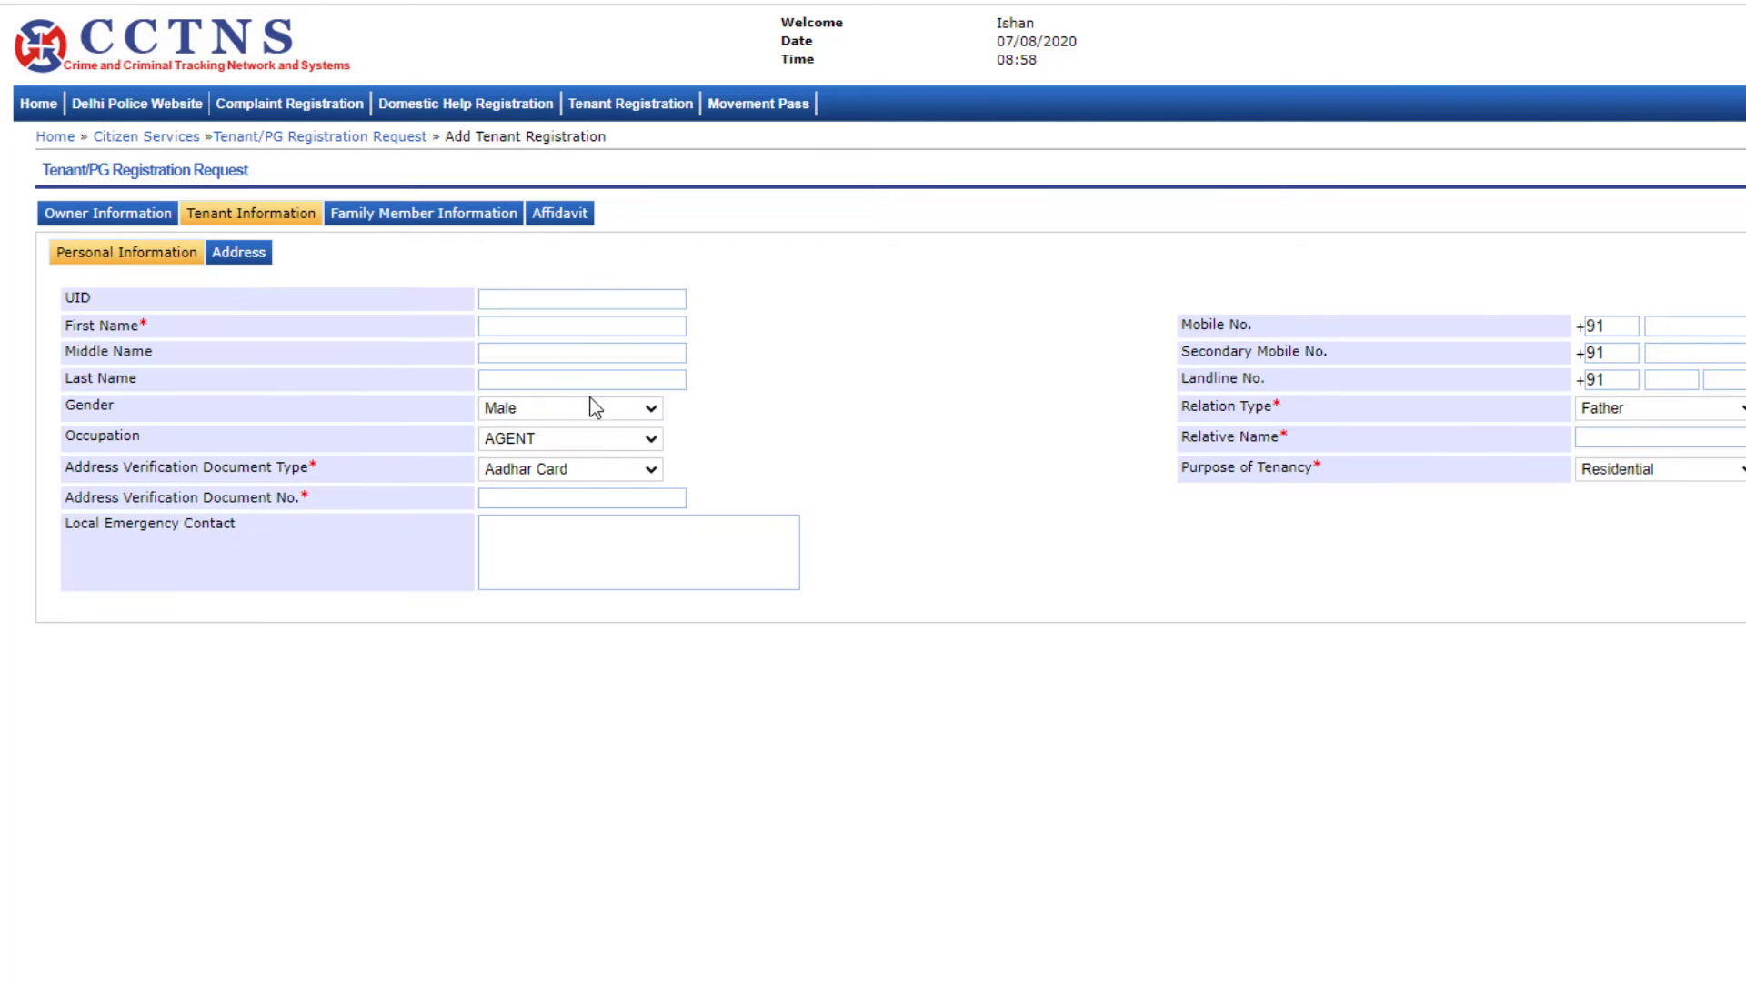
left_click(233, 262)
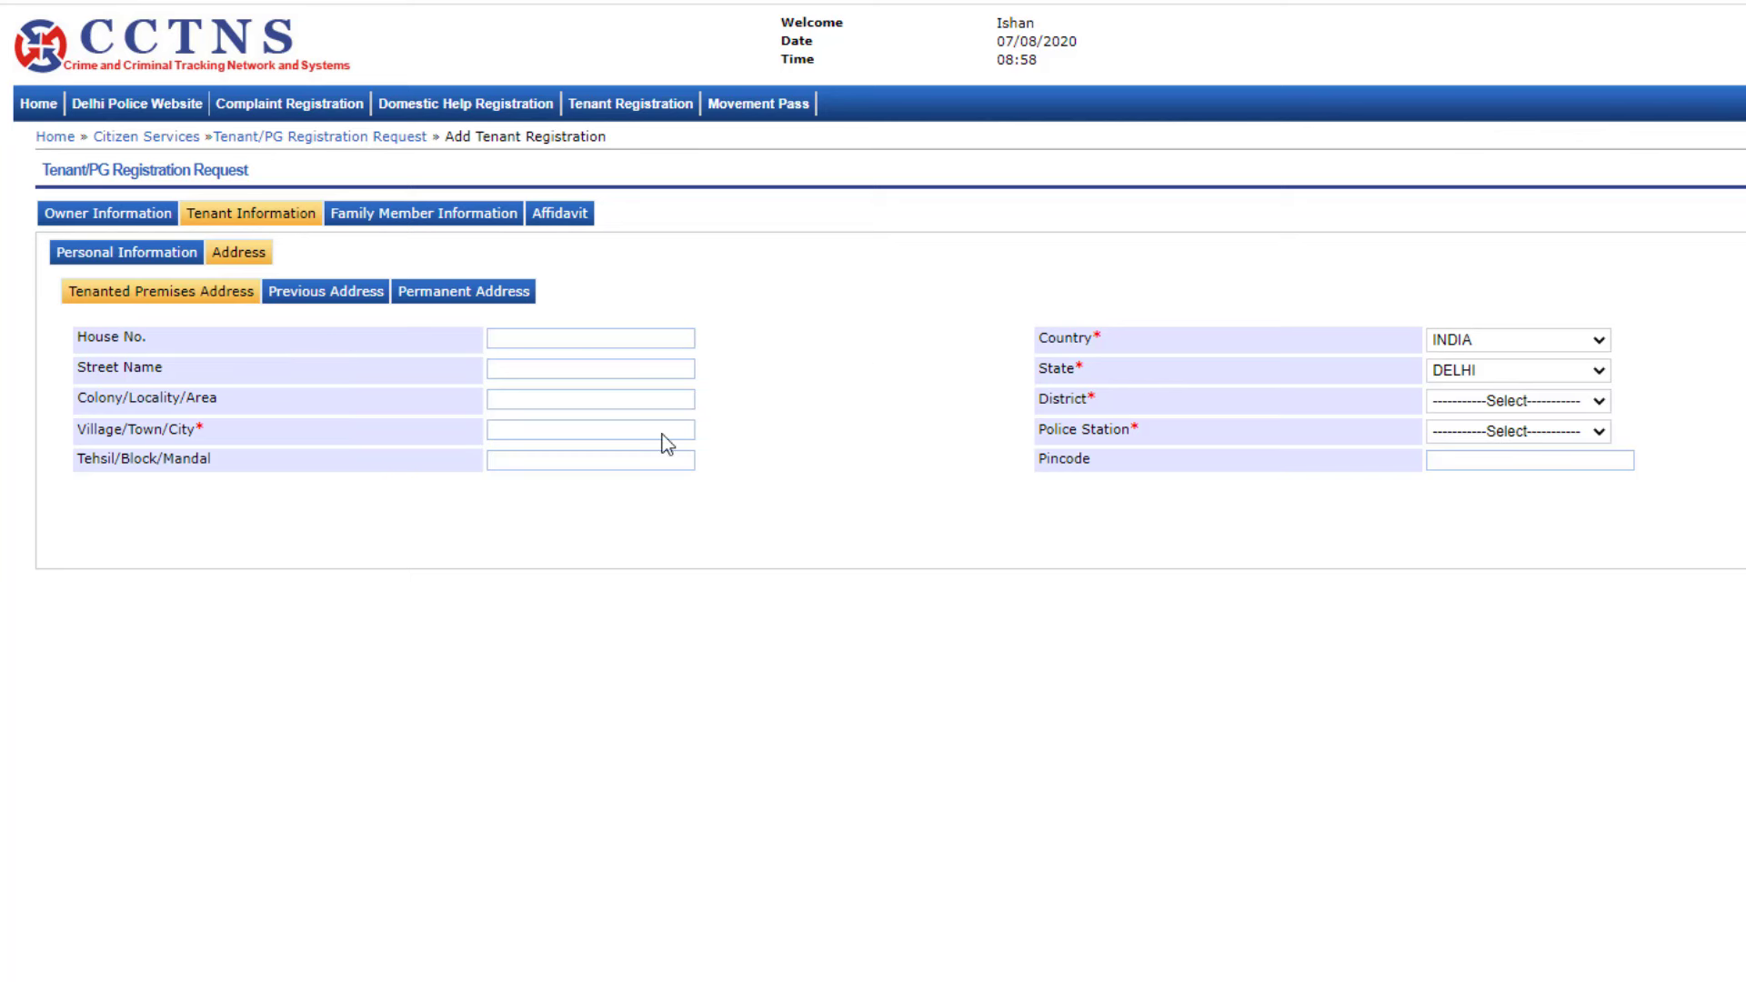
left_click(312, 293)
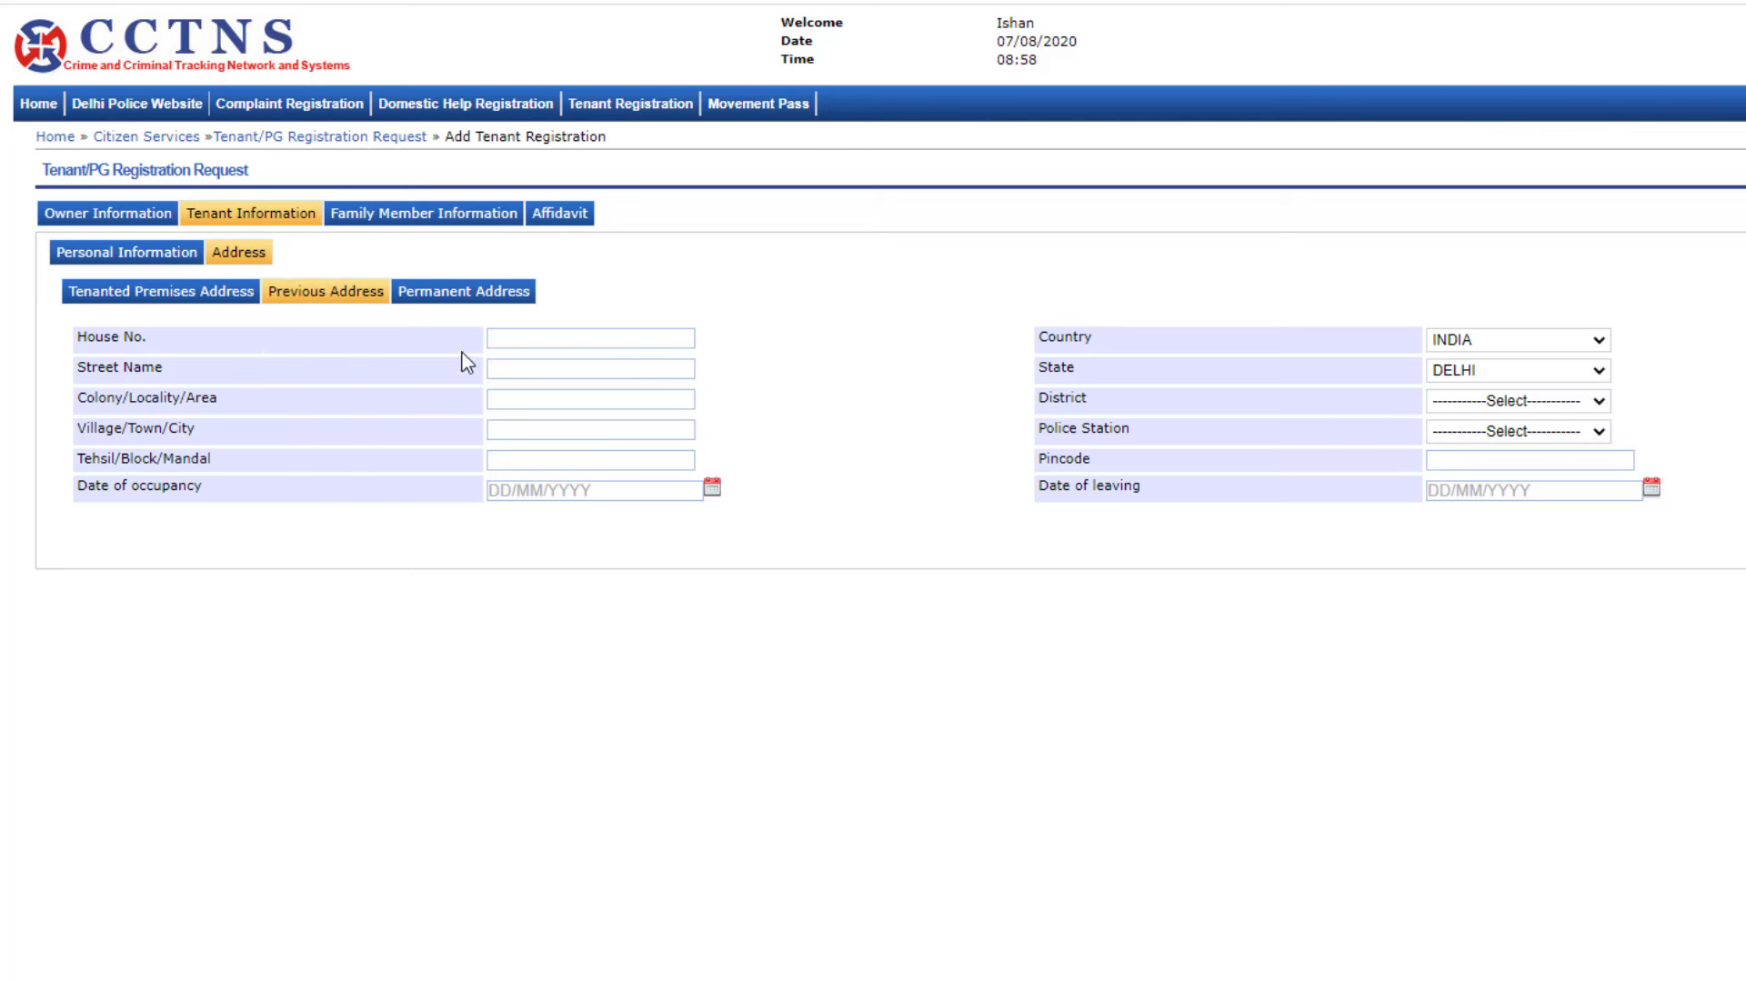
left_click(463, 297)
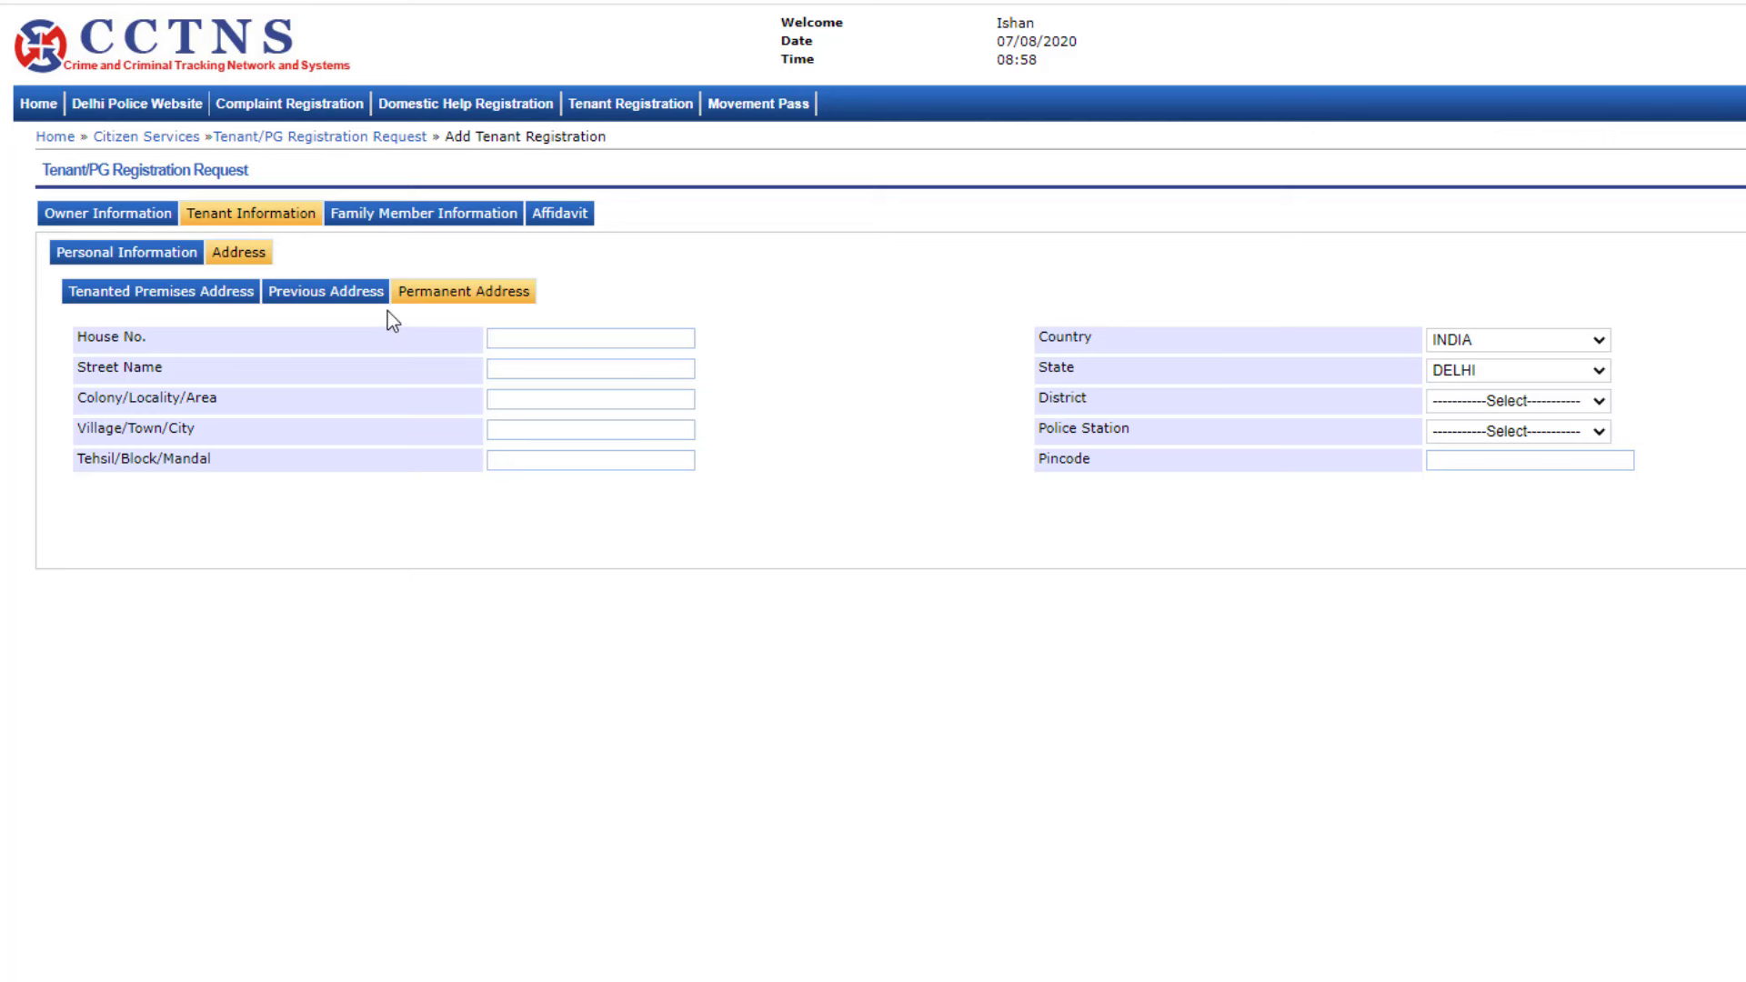
left_click(233, 296)
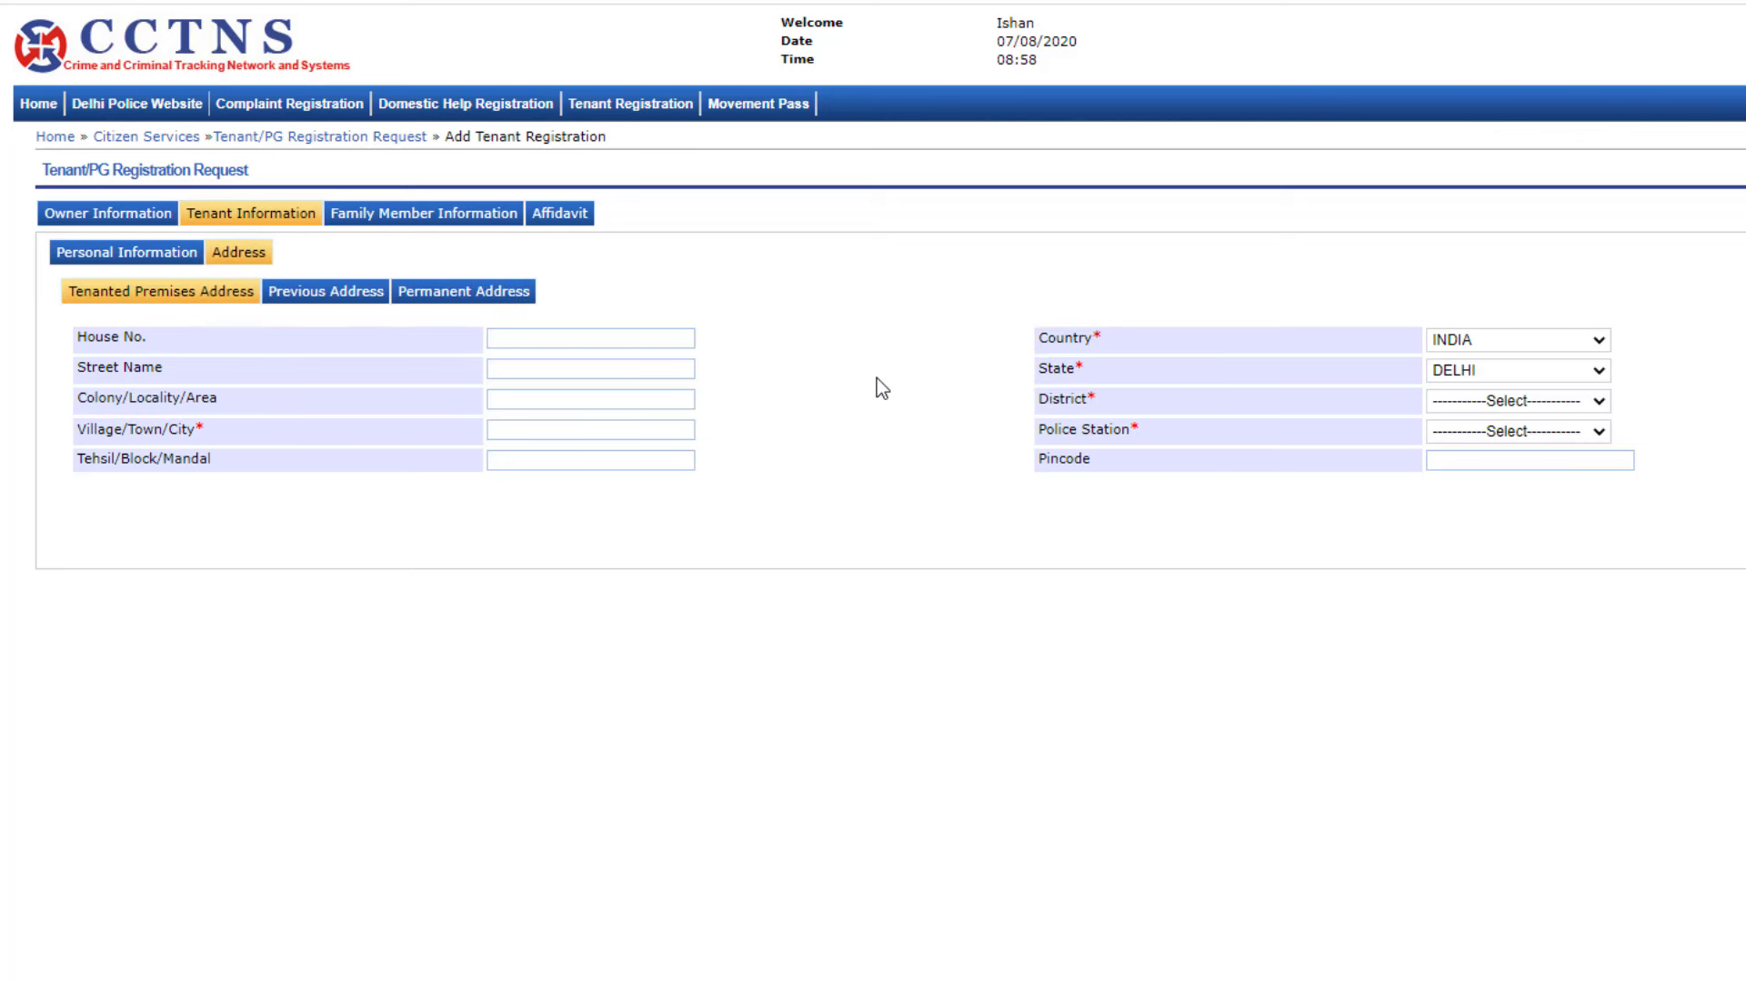
- Go to the family member information and compare the Residing alone and Residing with Family options, leaving Residing with Family selected
left_click(376, 218)
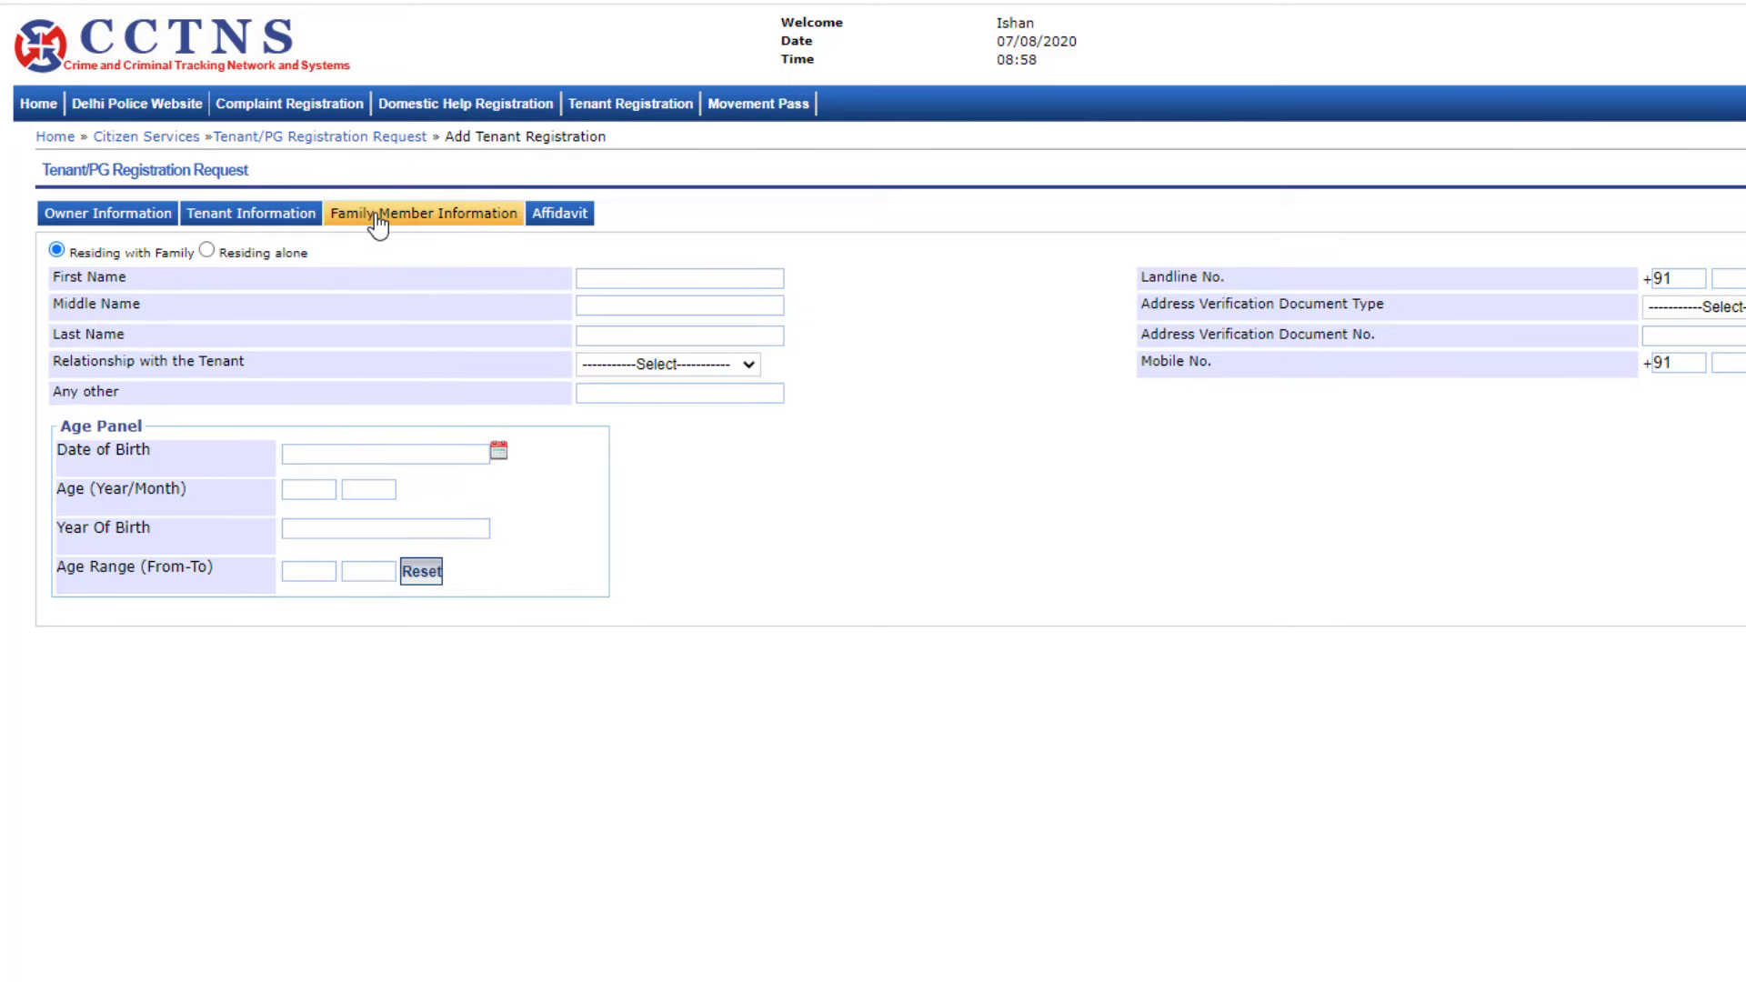
left_click(208, 250)
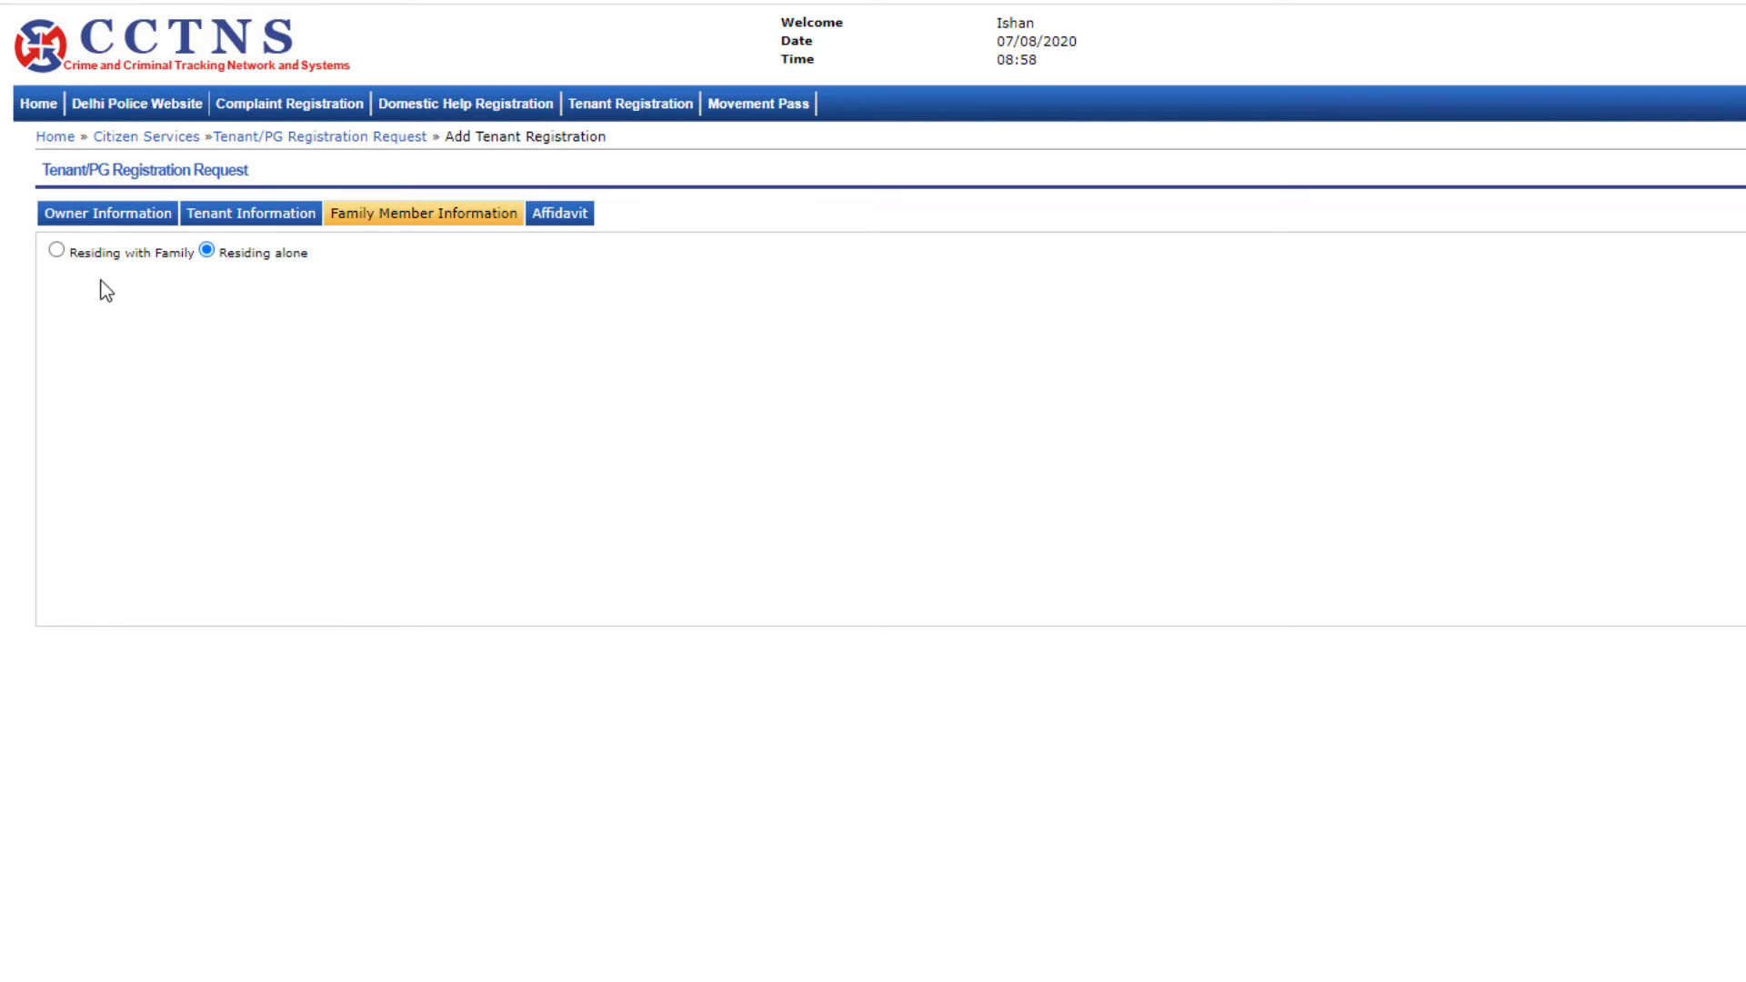
left_click(57, 248)
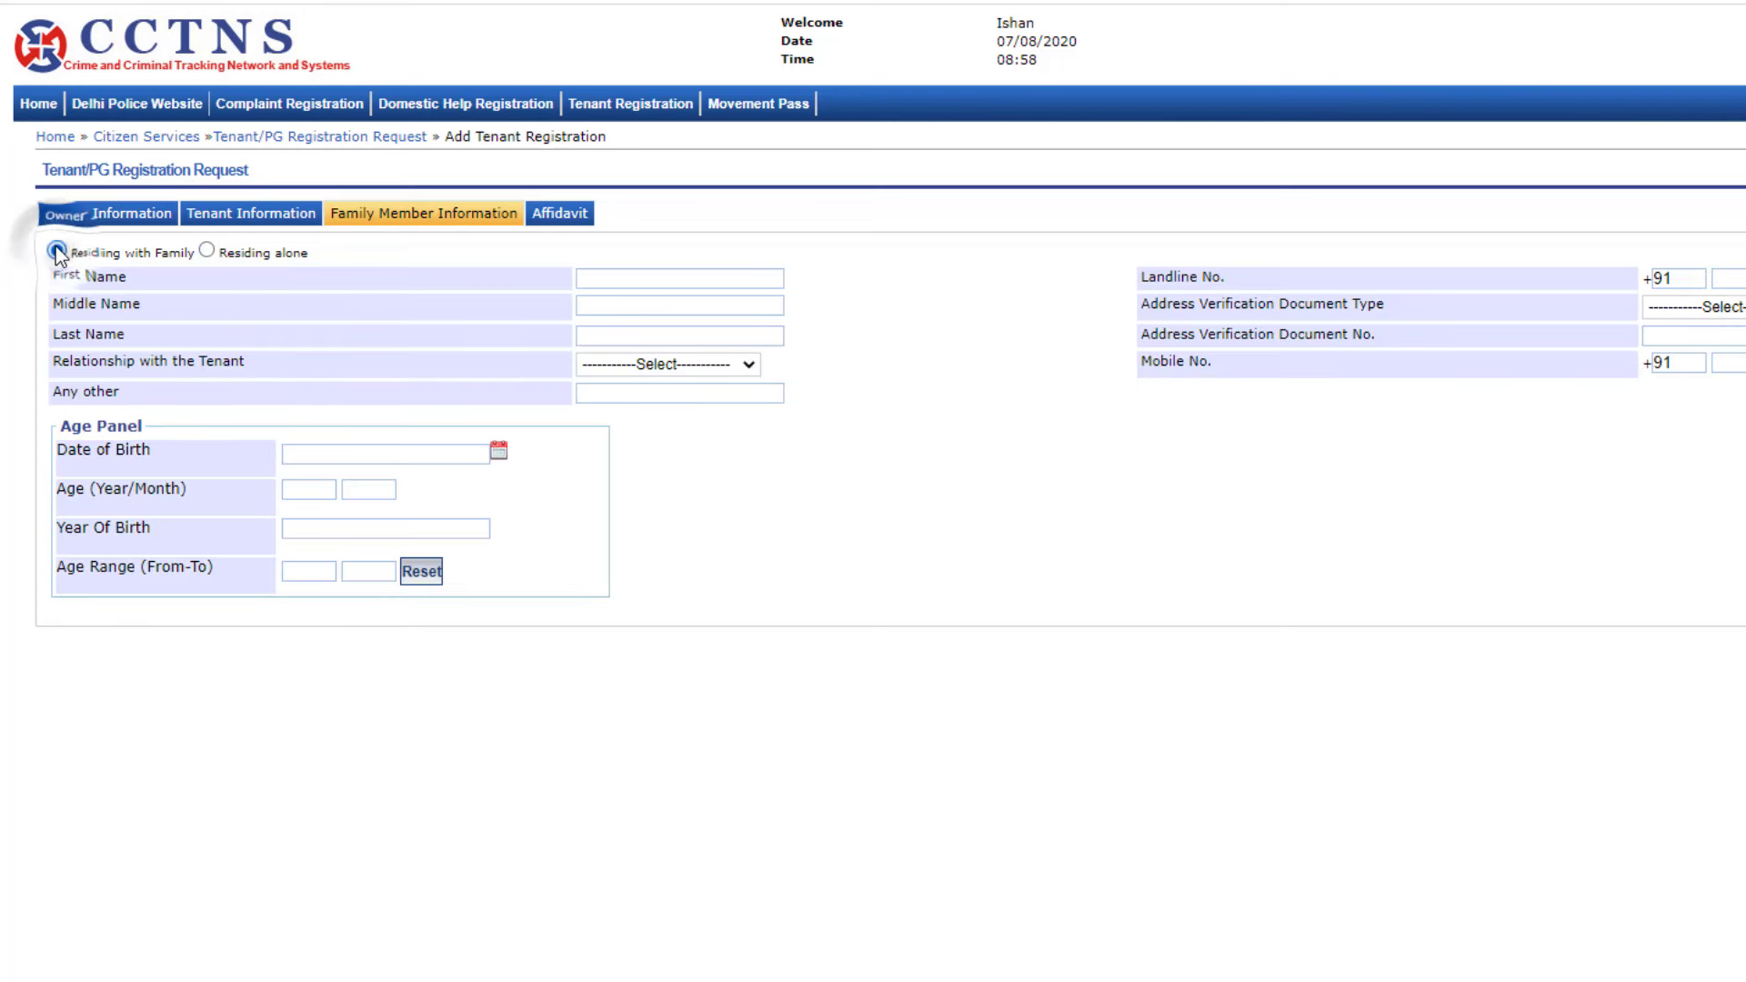
- Set the family member's relationship with the tenant to Wife and the address verification document type to Aadhar Card
left_click(587, 278)
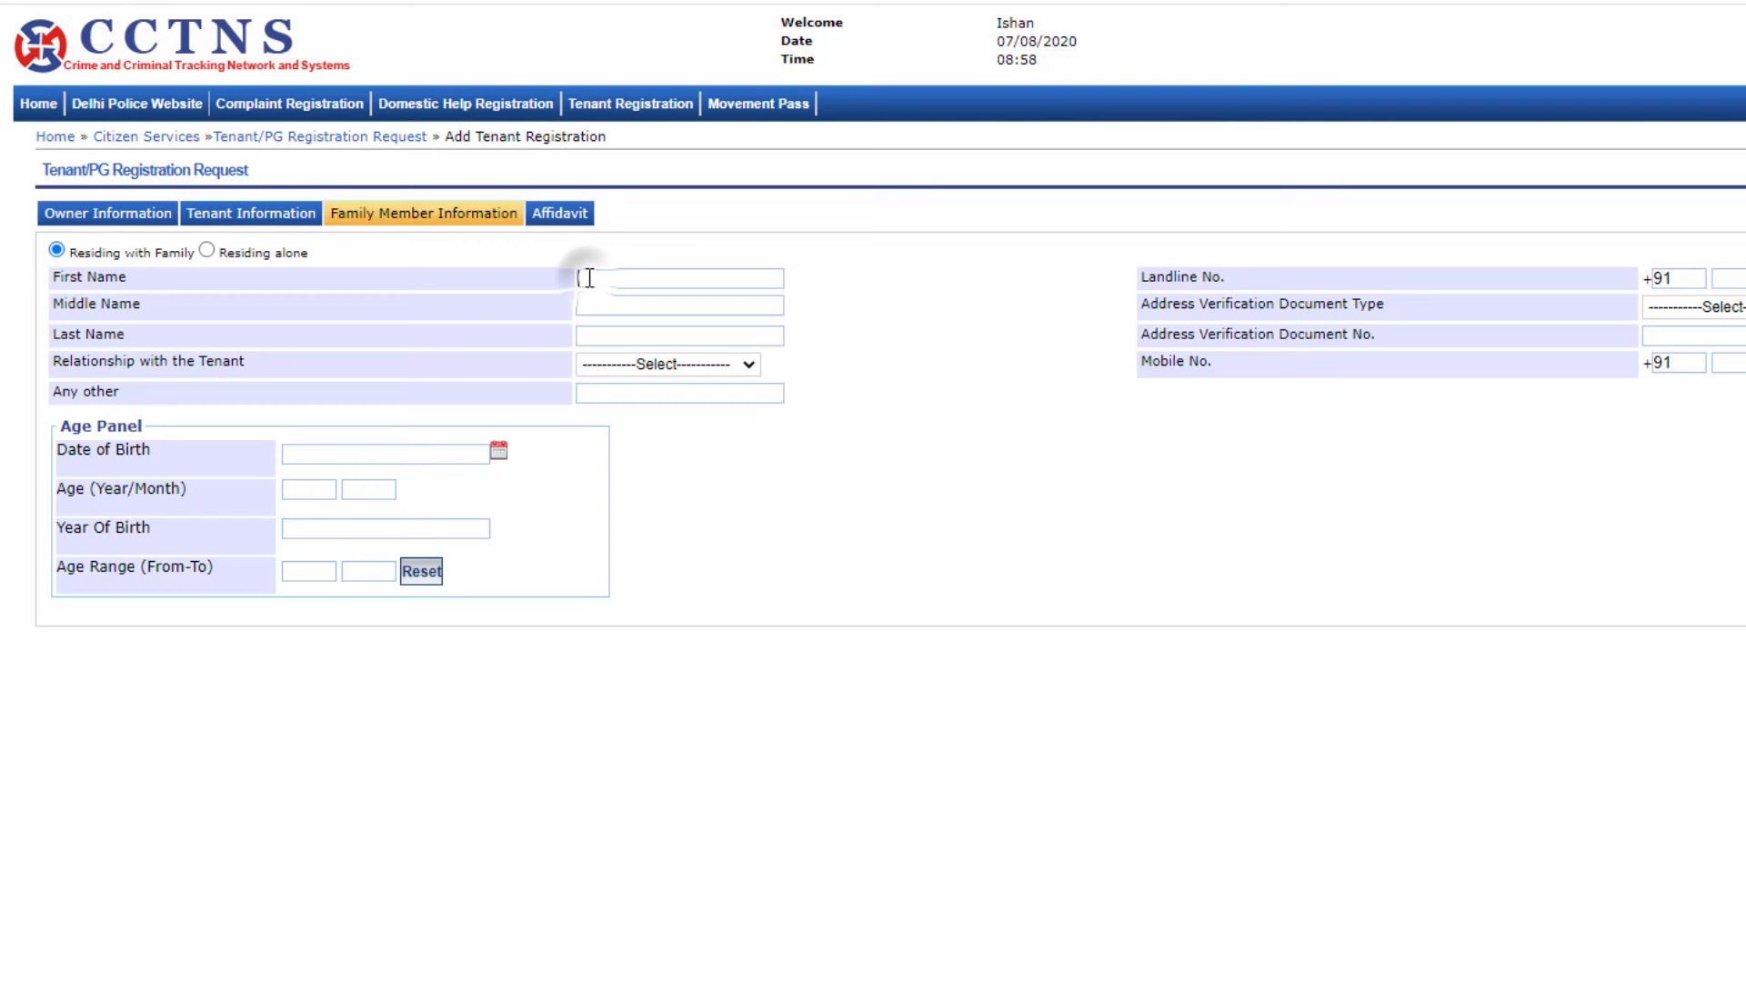
left_click(655, 366)
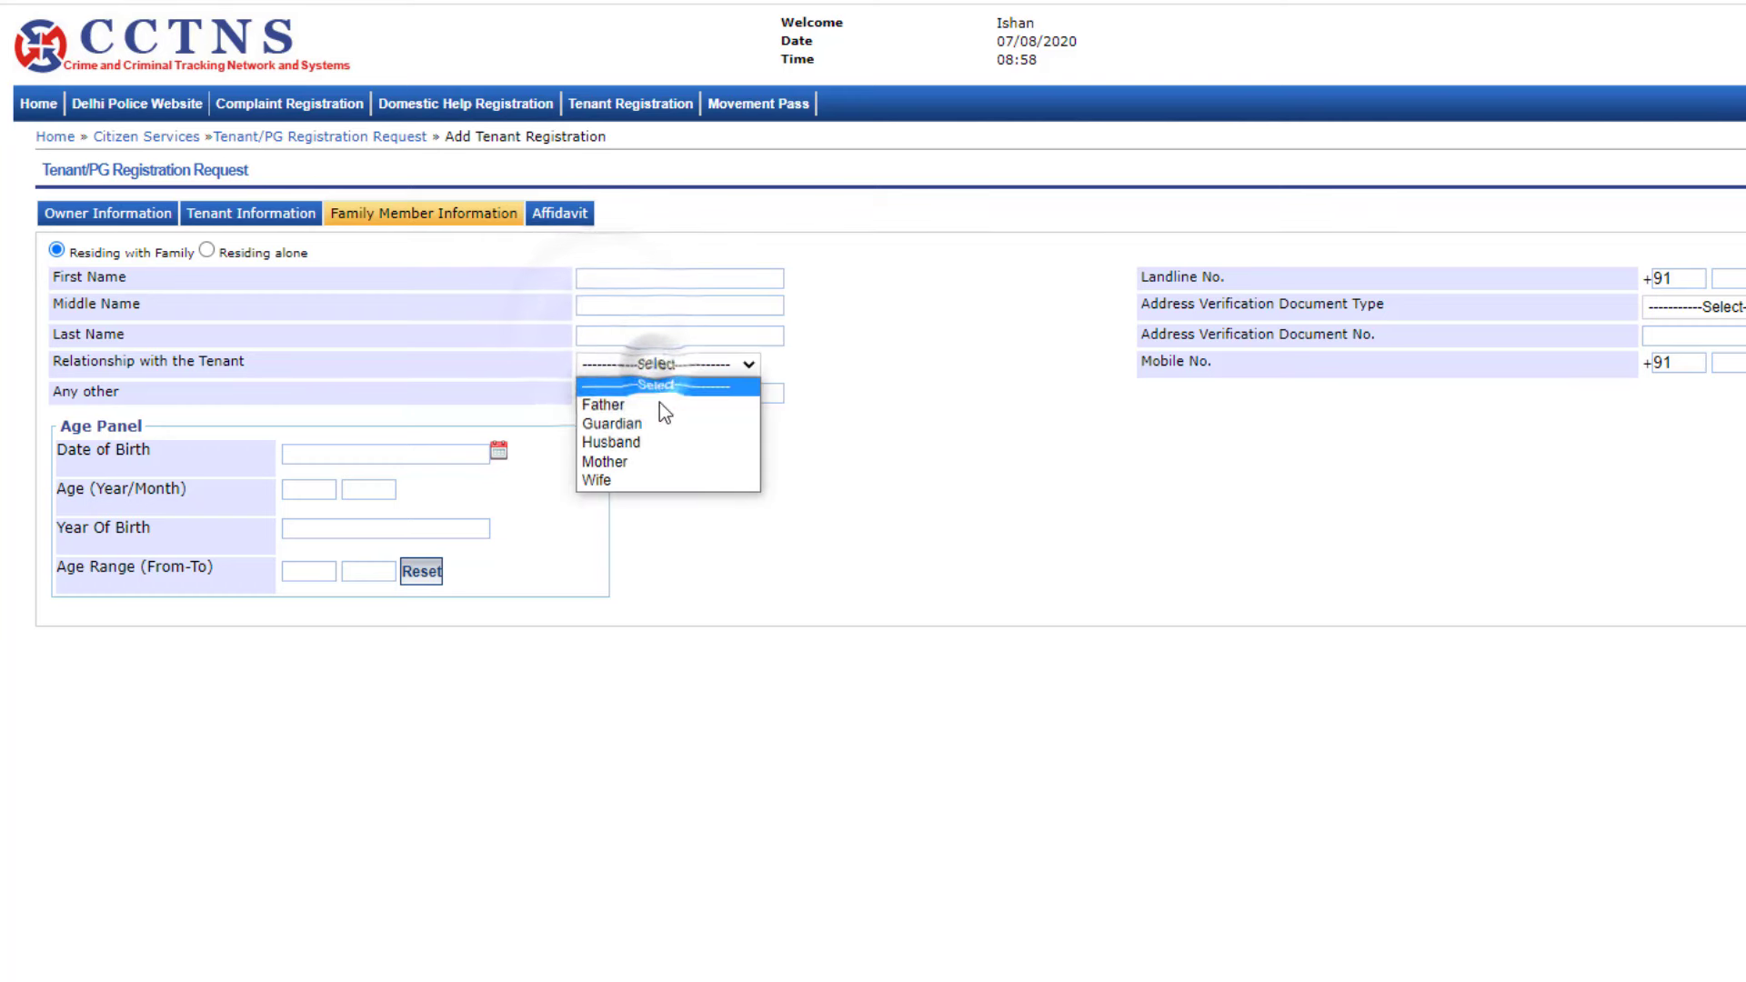
left_click(627, 480)
left_click(1690, 314)
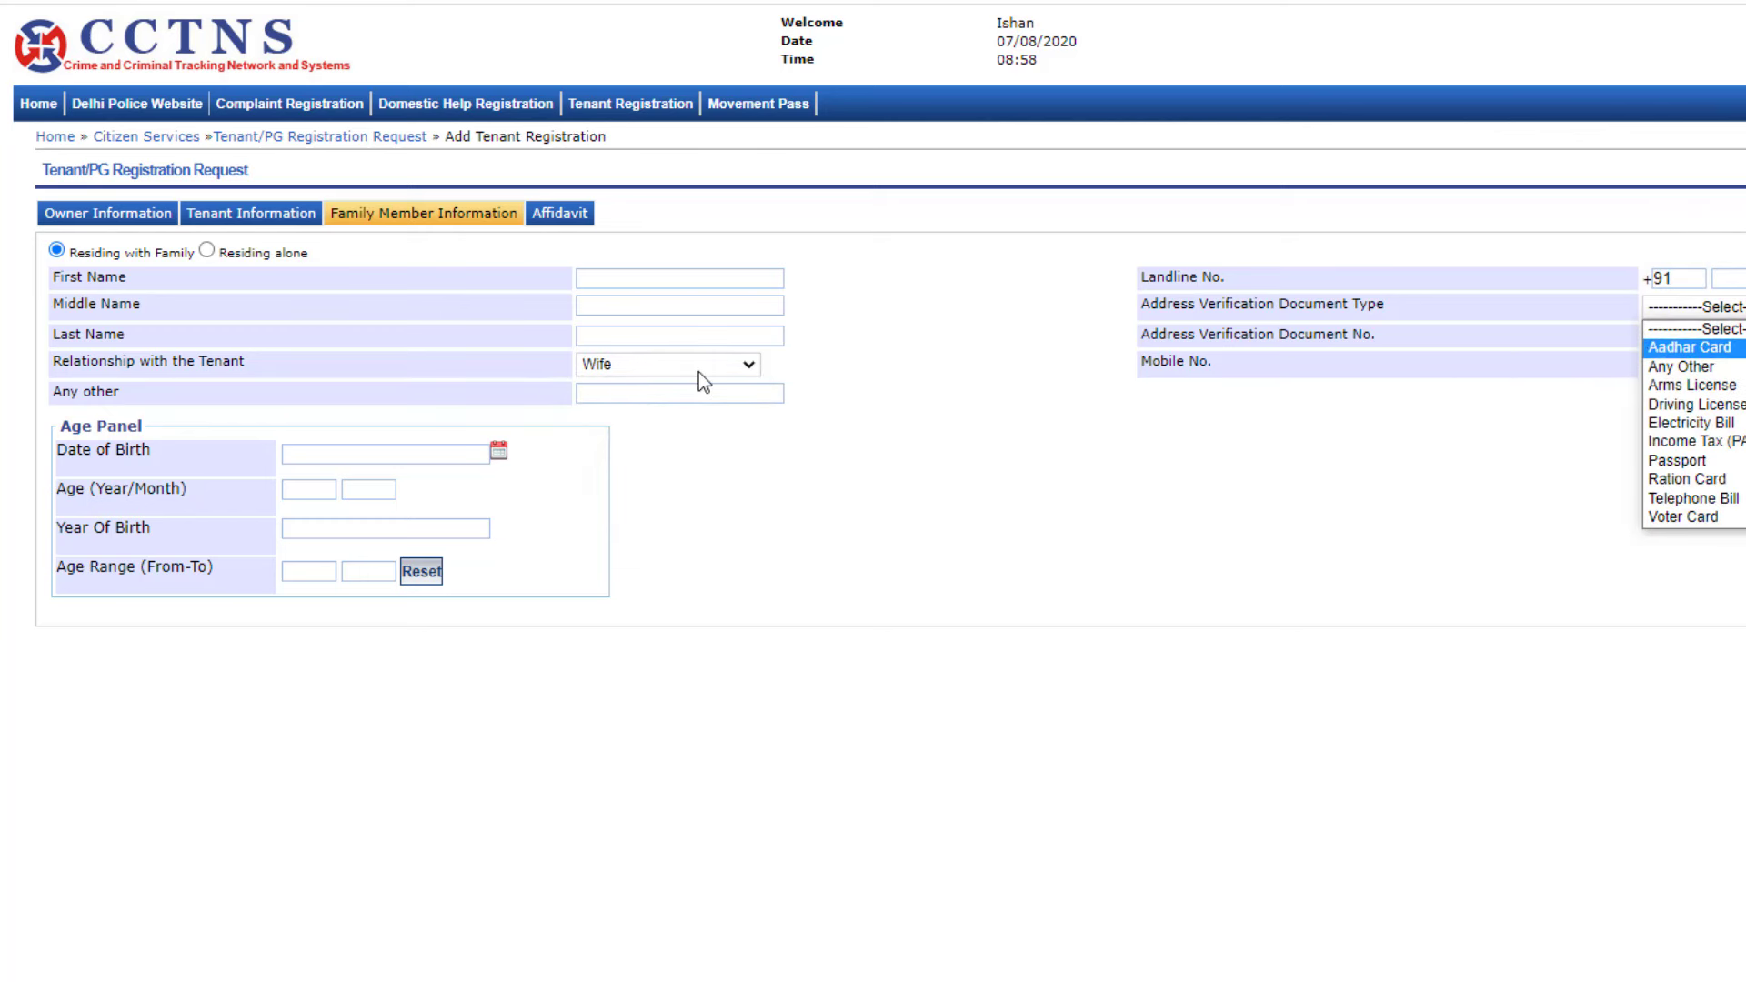
left_click(1690, 347)
left_click(1689, 336)
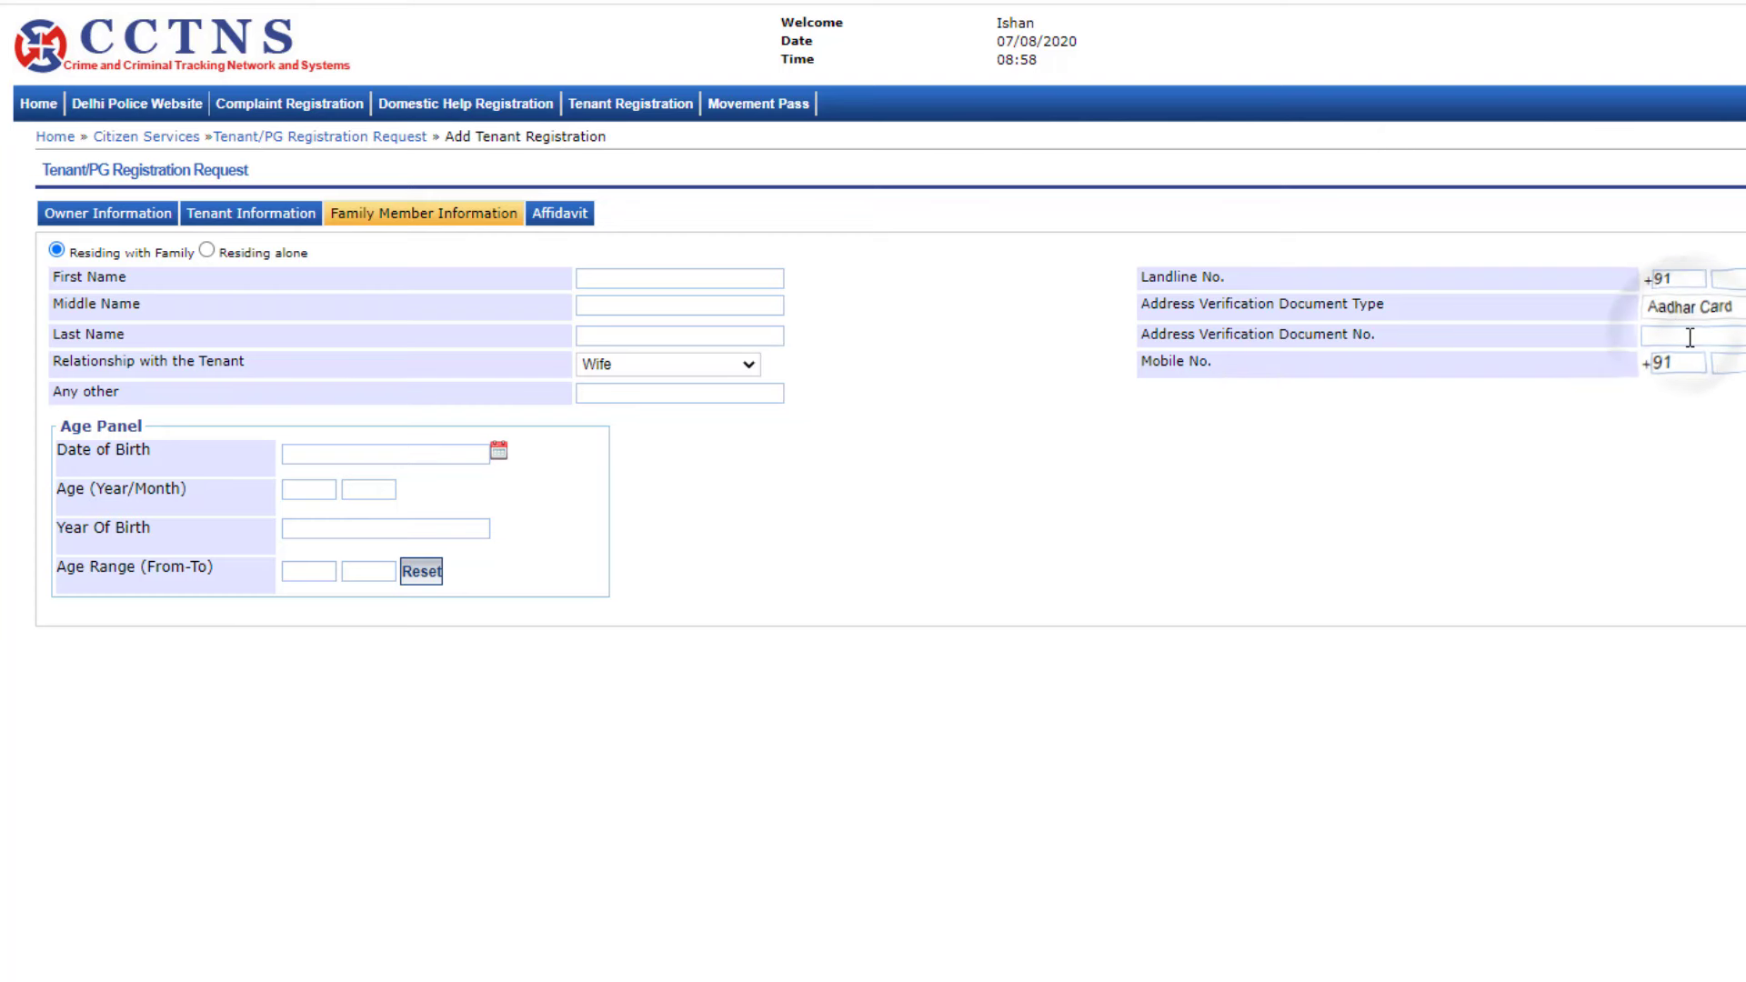
- Set the family member's relationship with the tenant to Father, with Aadhar Card as the address verification document type
left_click(1739, 362)
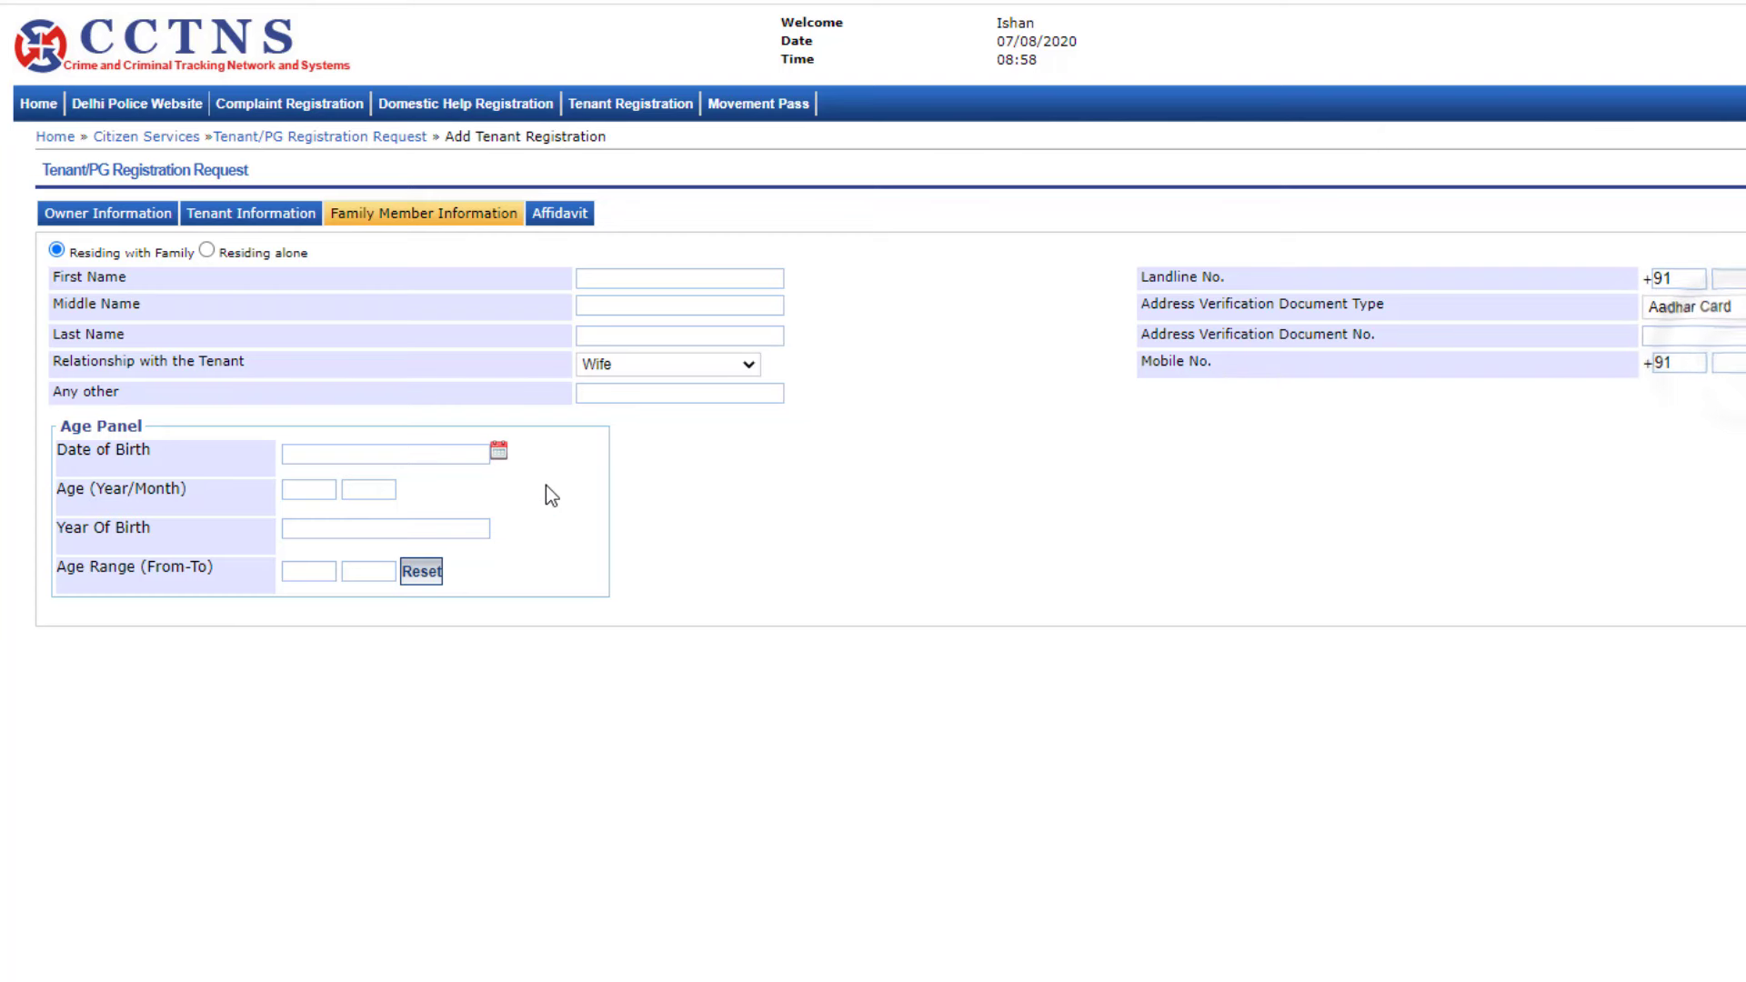
scroll(427, 393, "down", 1)
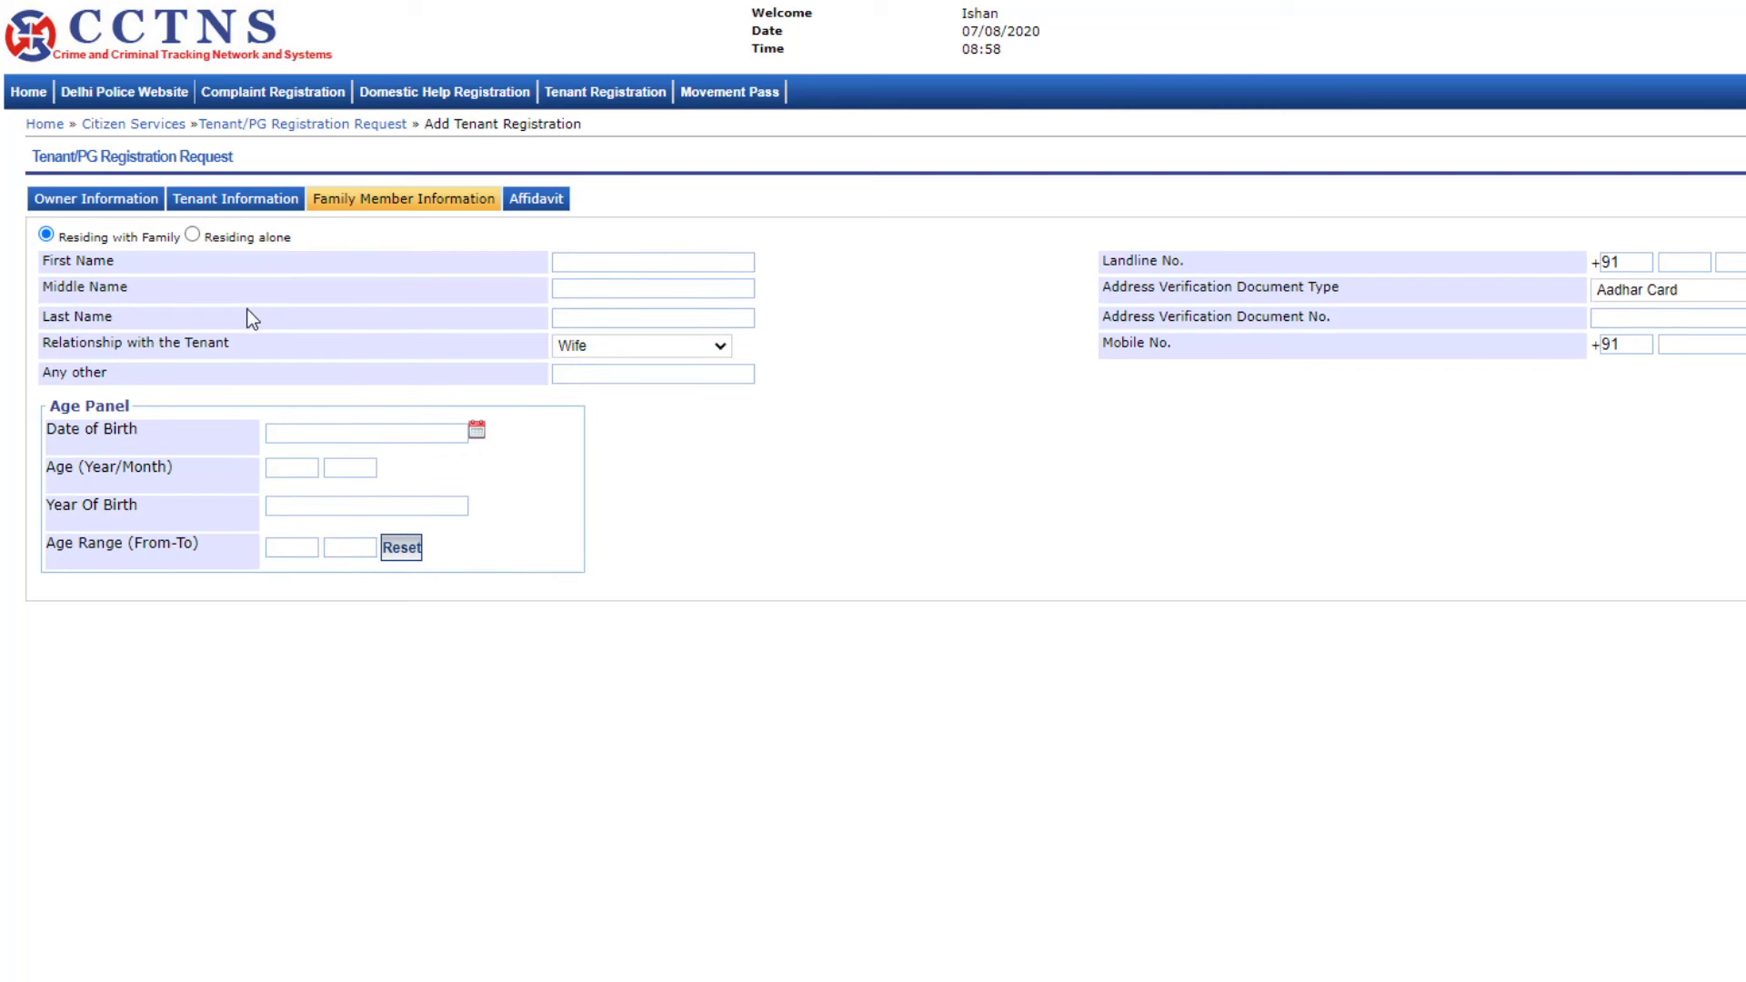
left_click(578, 262)
left_click(640, 347)
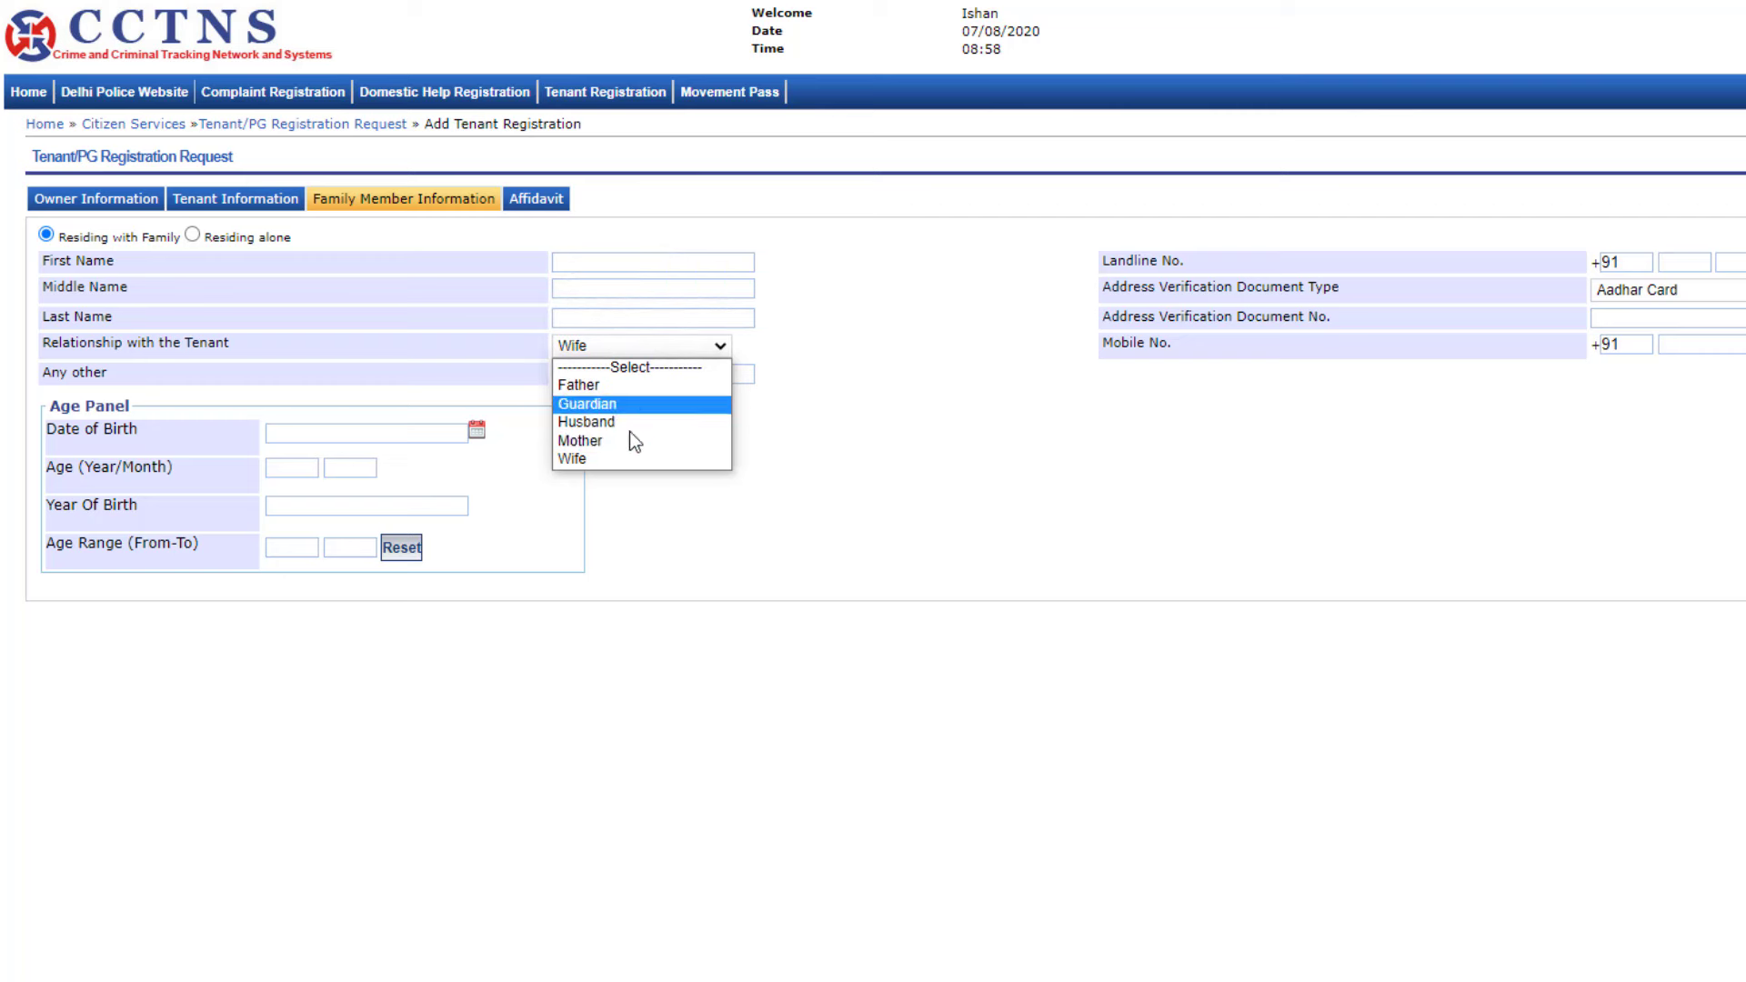
left_click(624, 388)
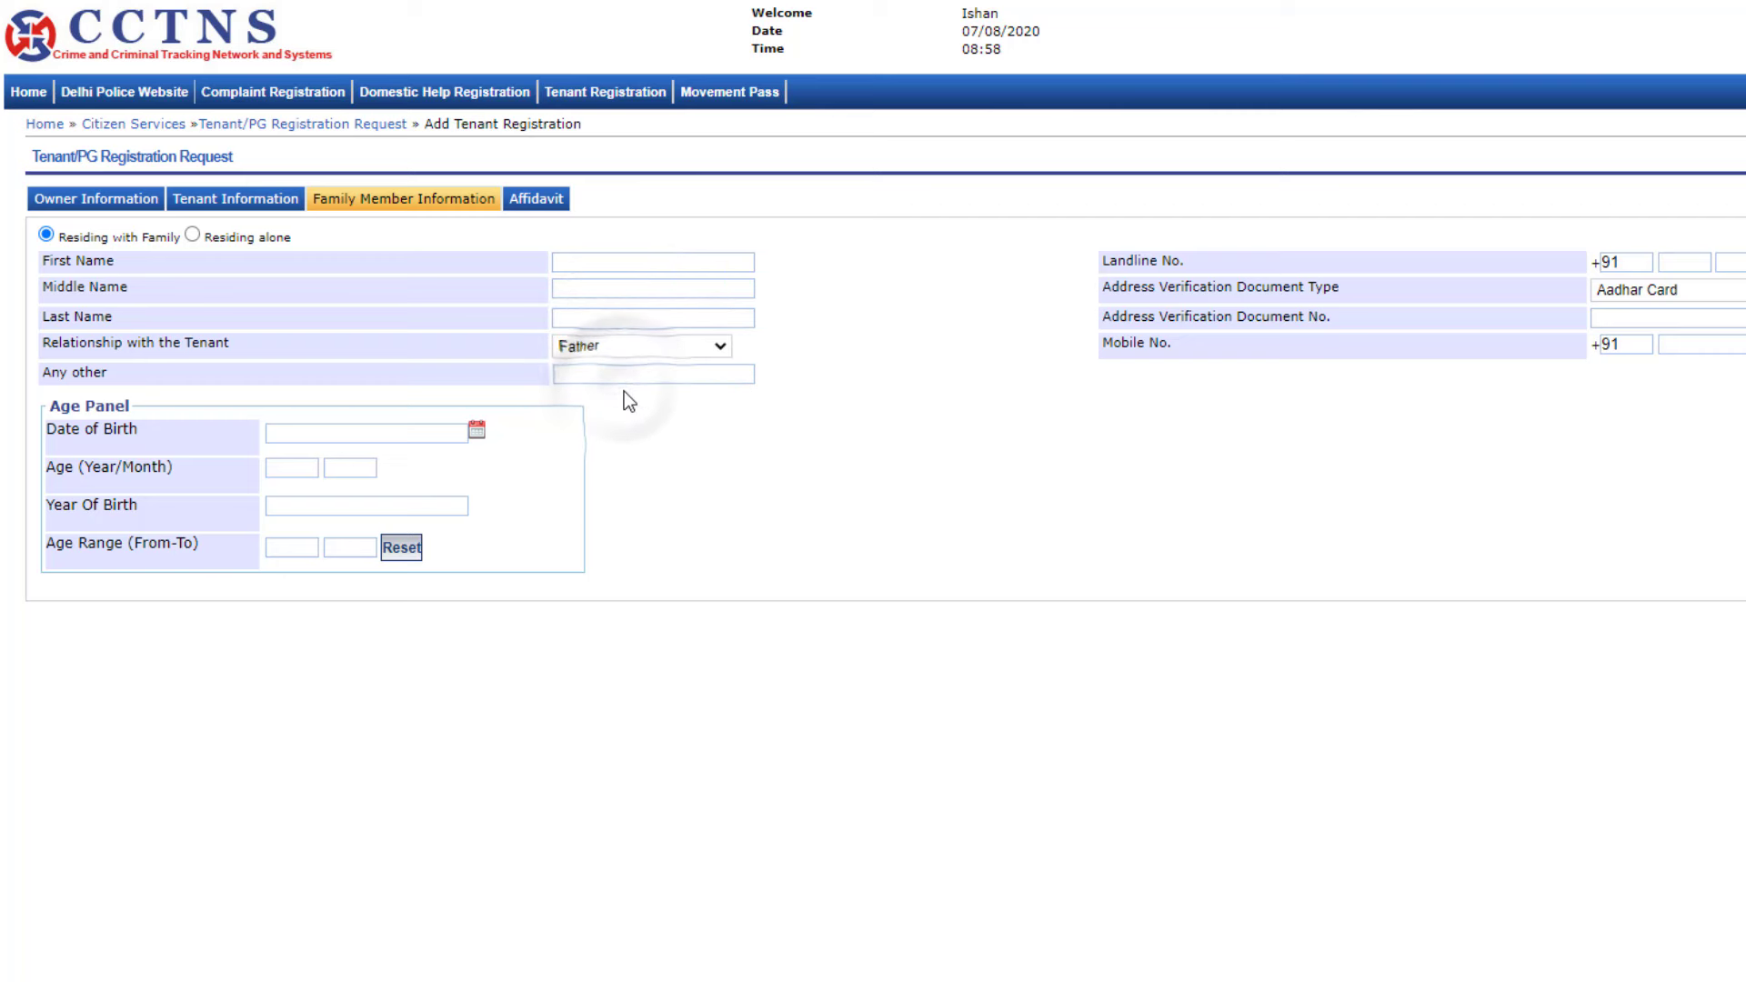
left_click(1647, 293)
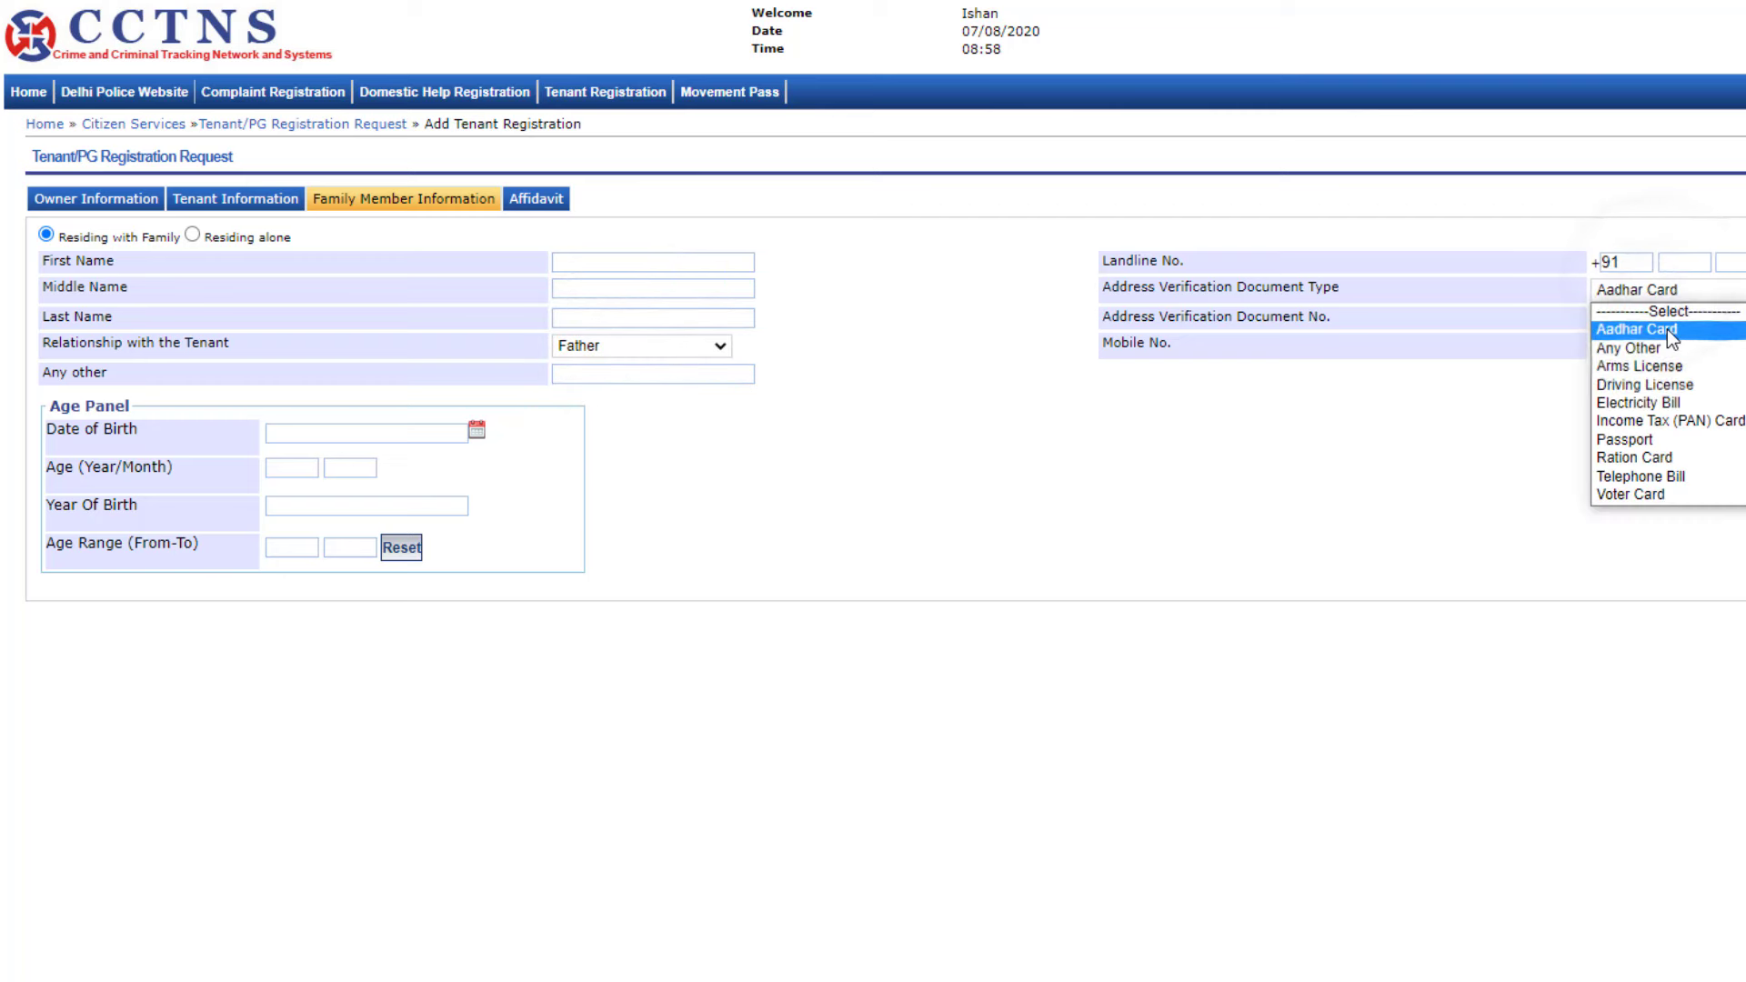
left_click(1667, 329)
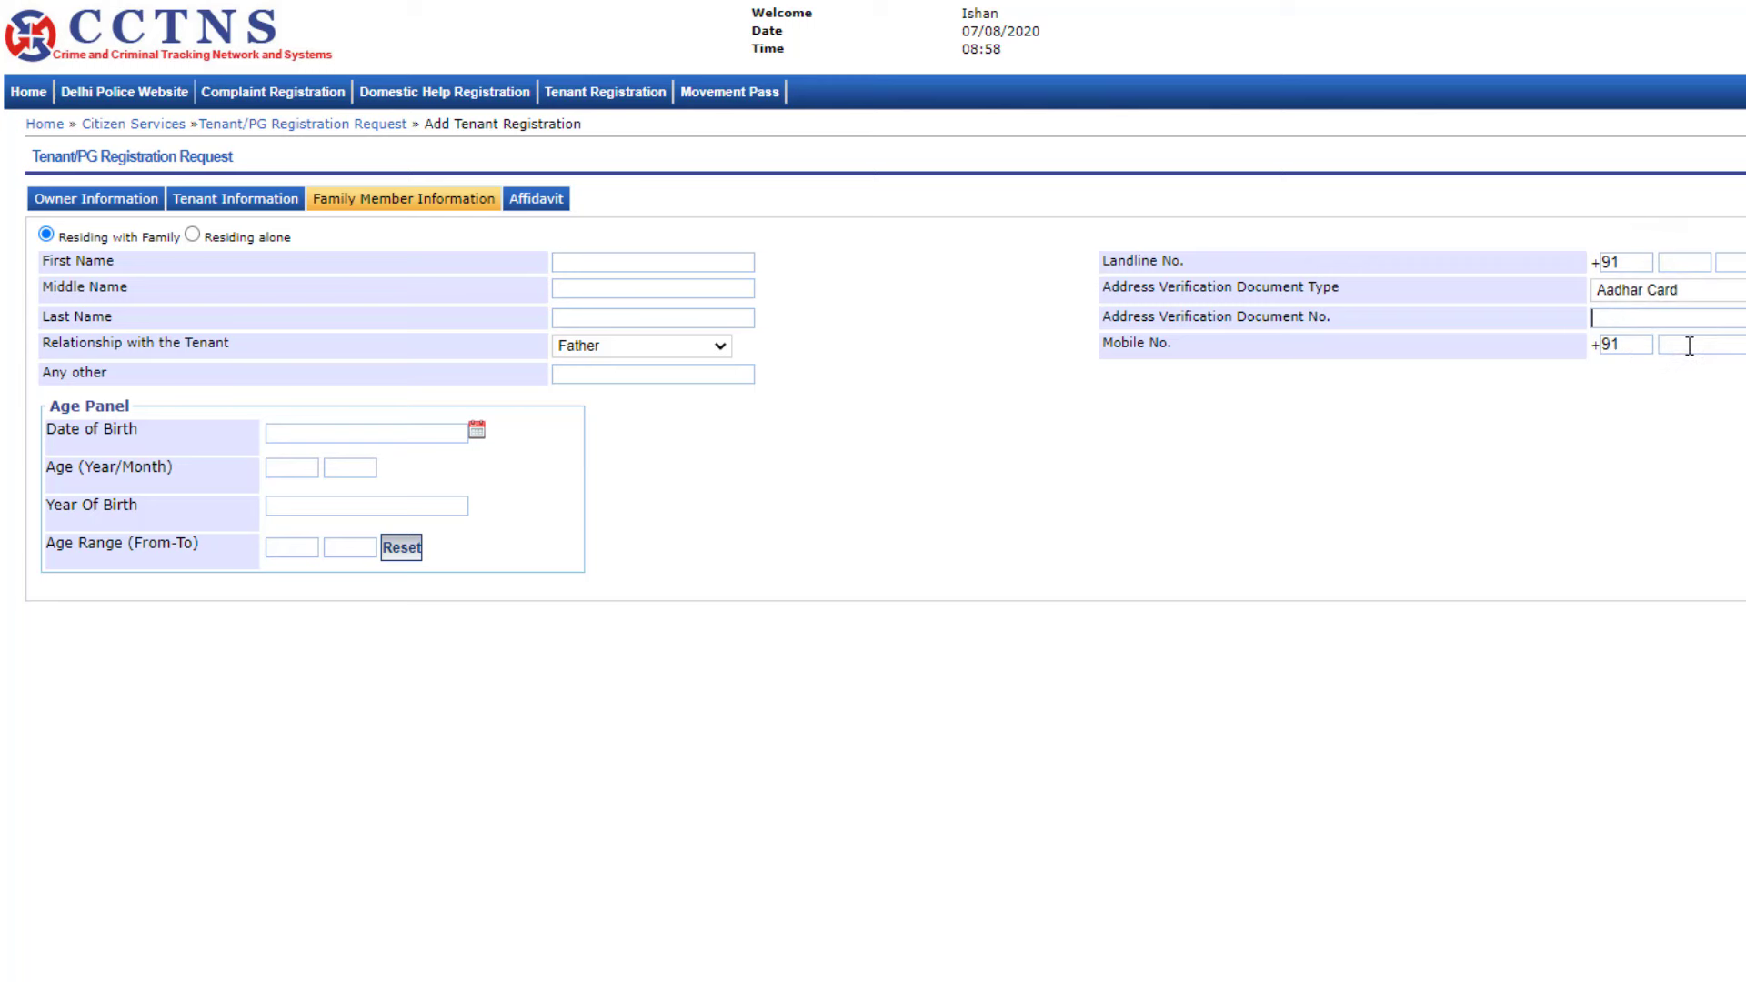
scroll(395, 342, "down", 1)
left_click(384, 335)
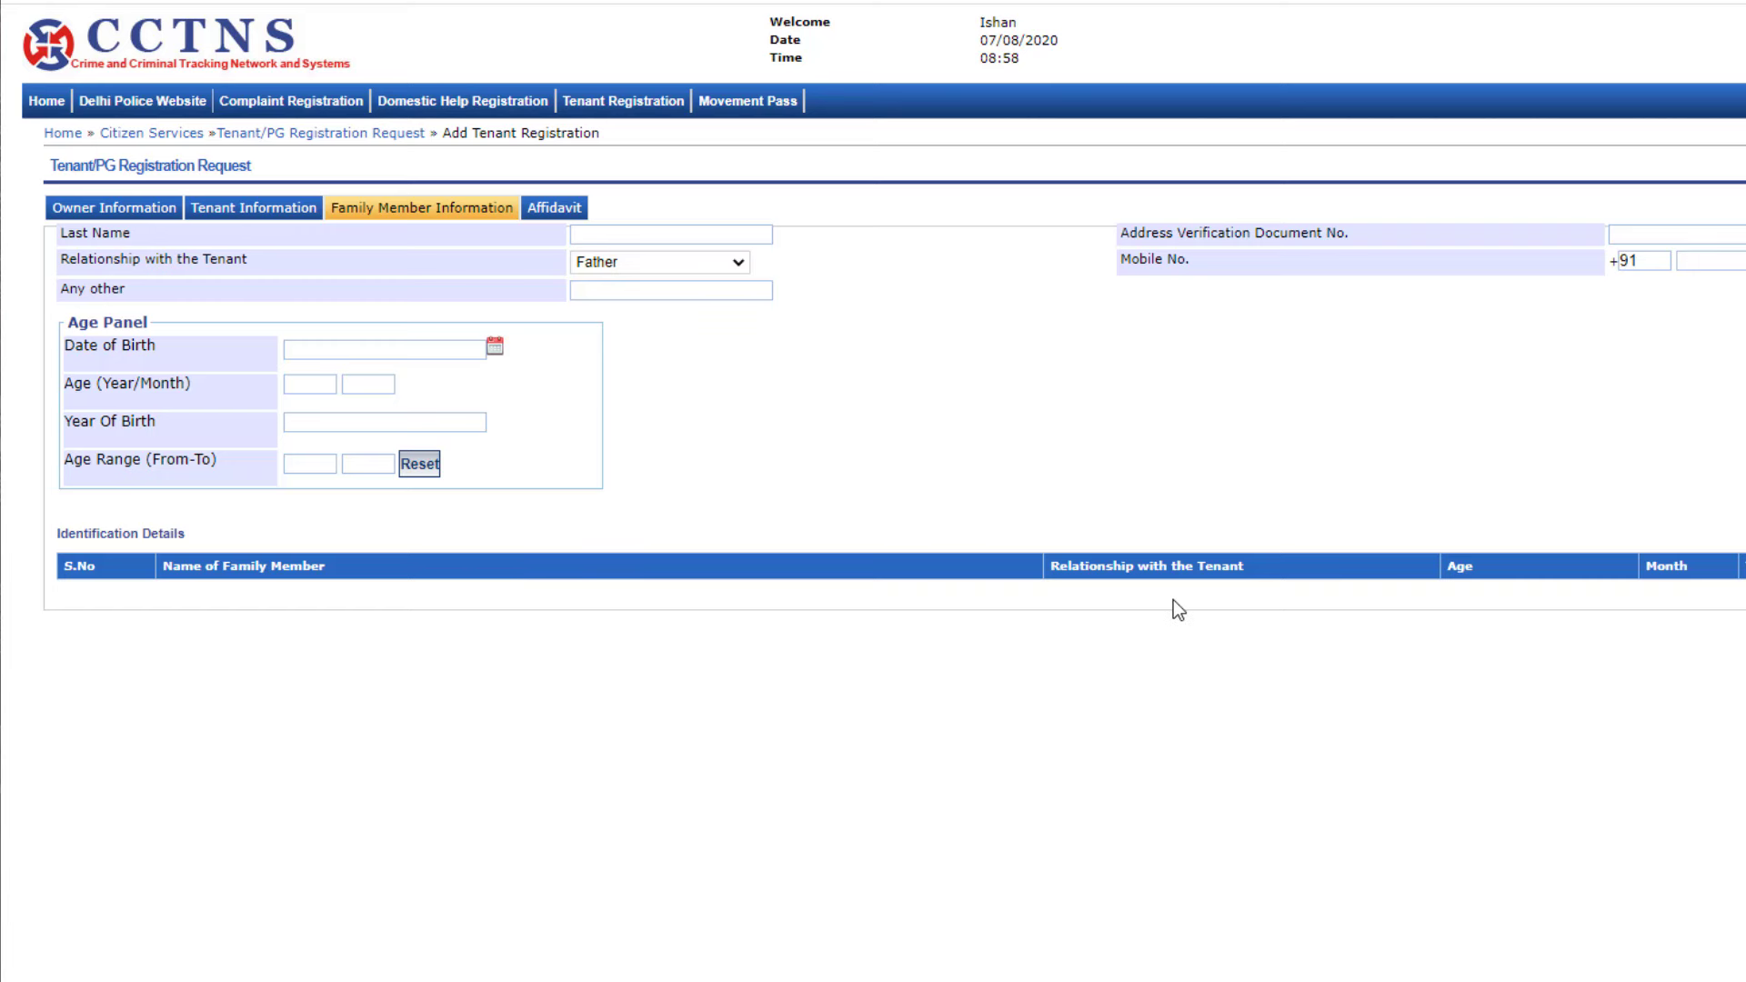
scroll(1173, 600, "up", 1)
- In the affidavit, answer No to the criminal record question and declare that all the information provided is true
left_click(569, 214)
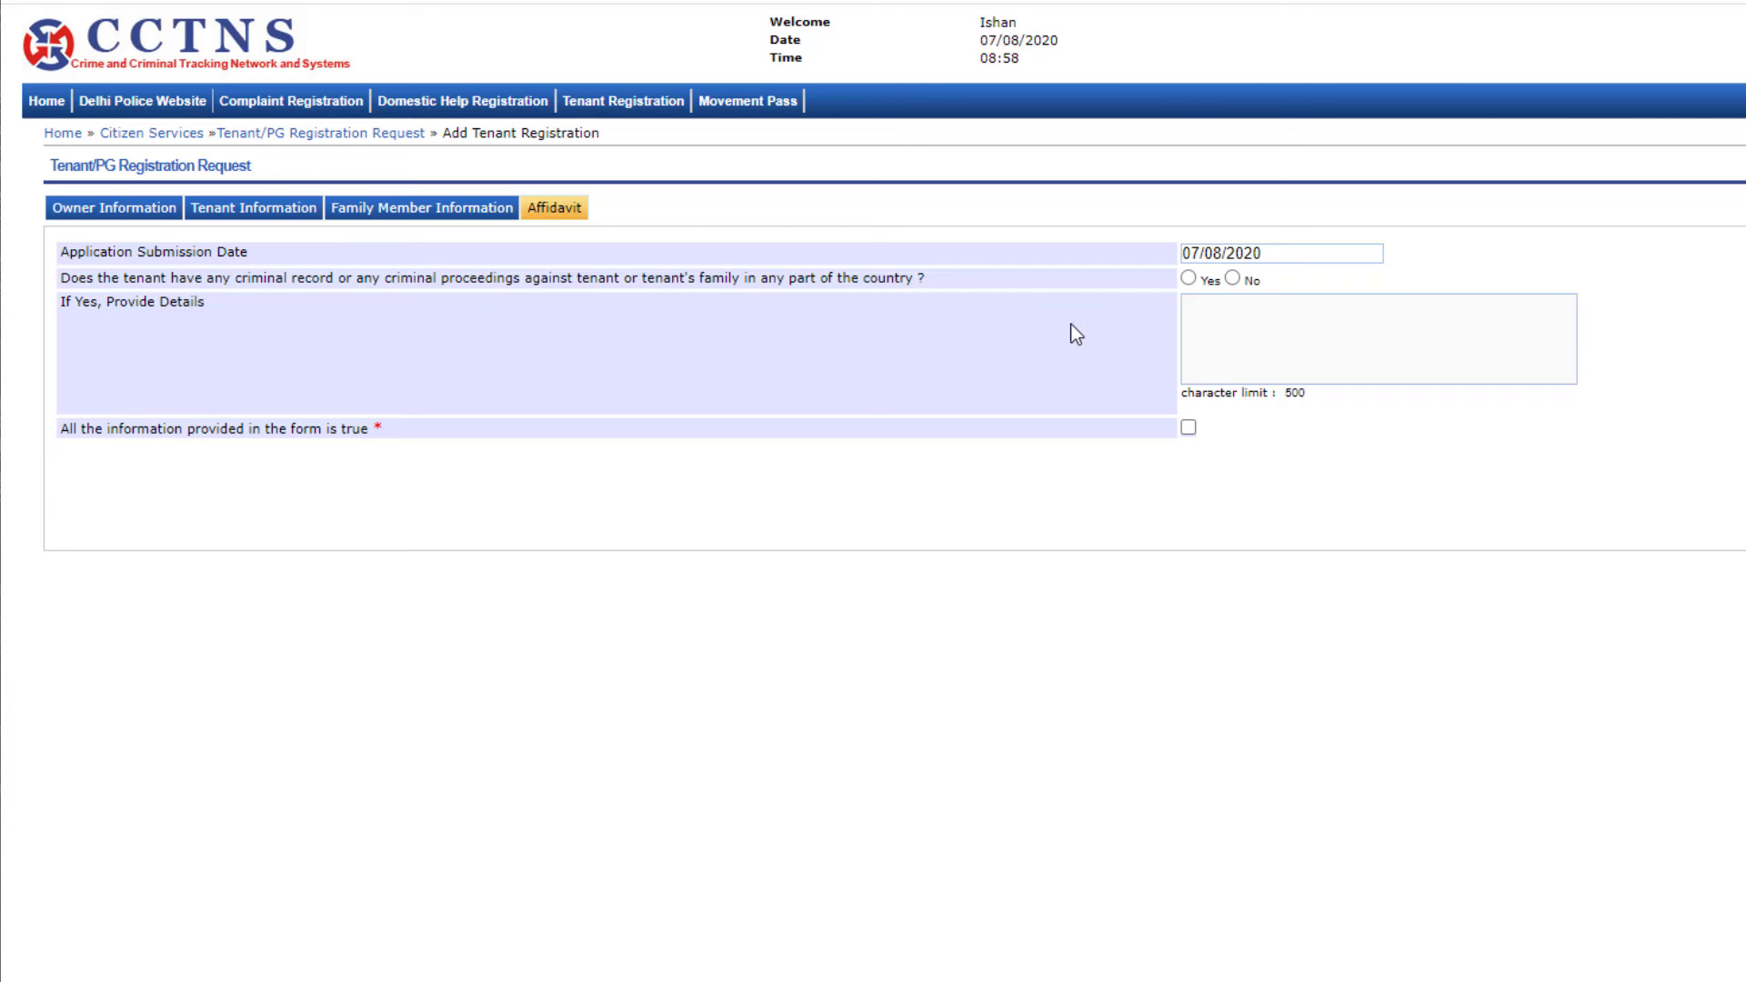
left_click(1189, 277)
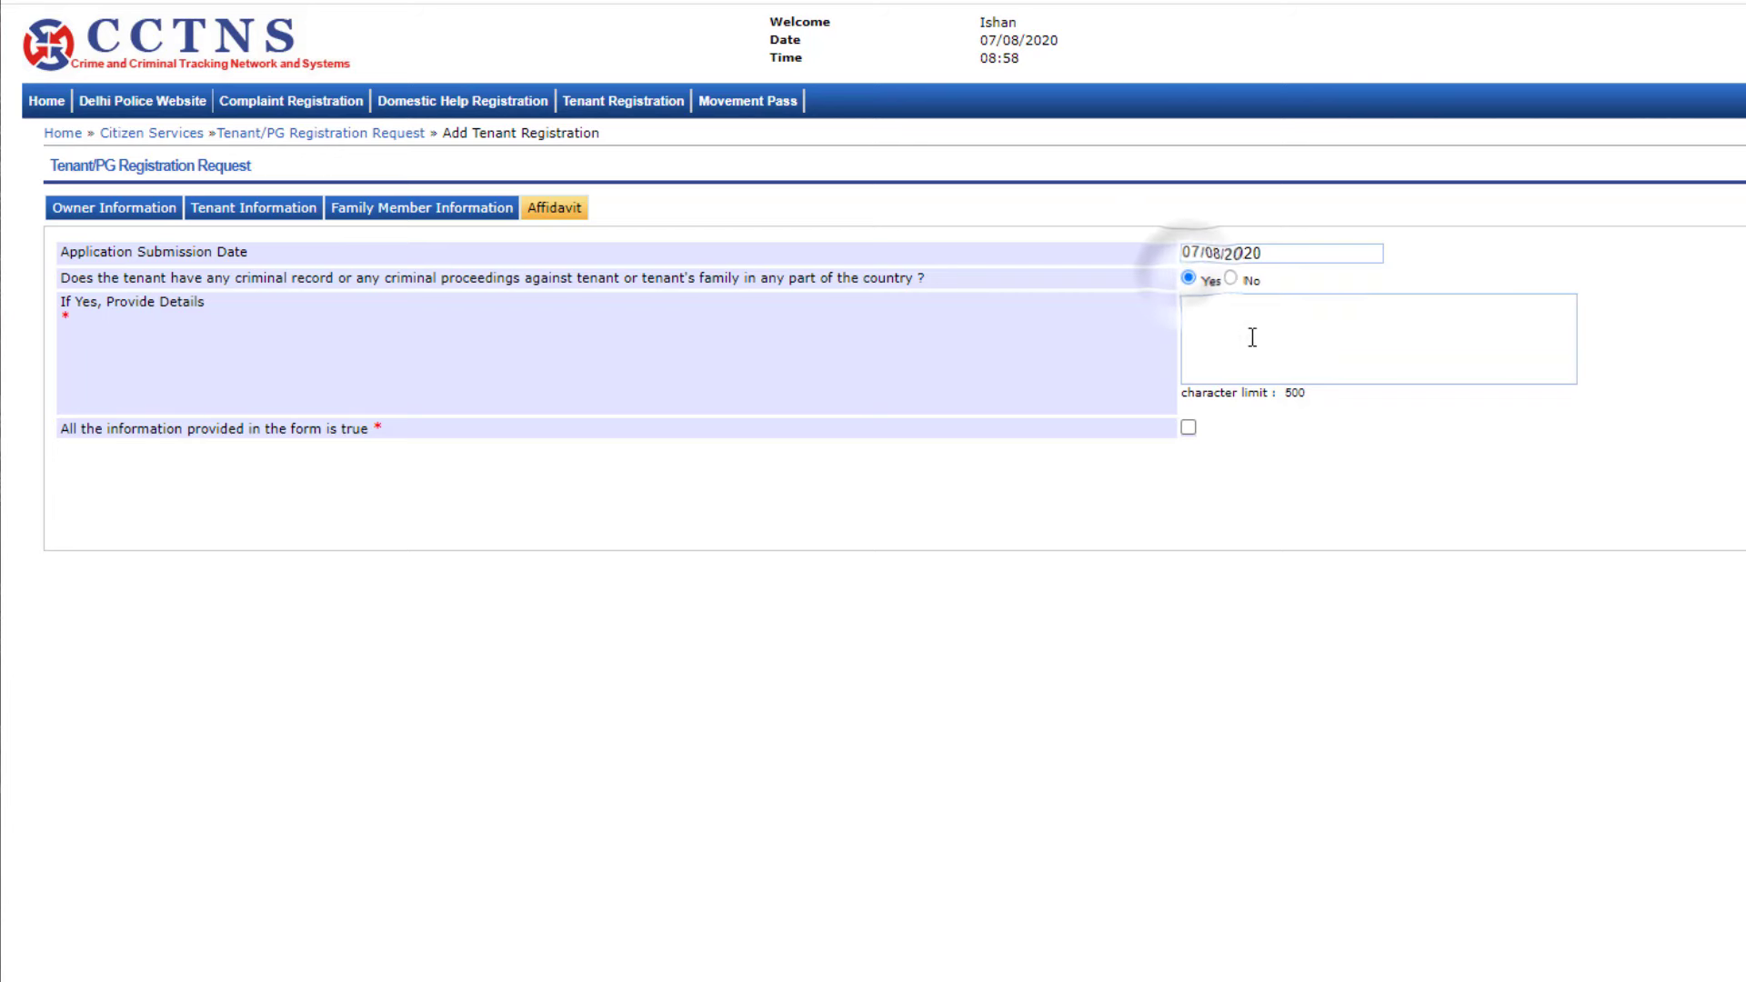
left_click(1254, 326)
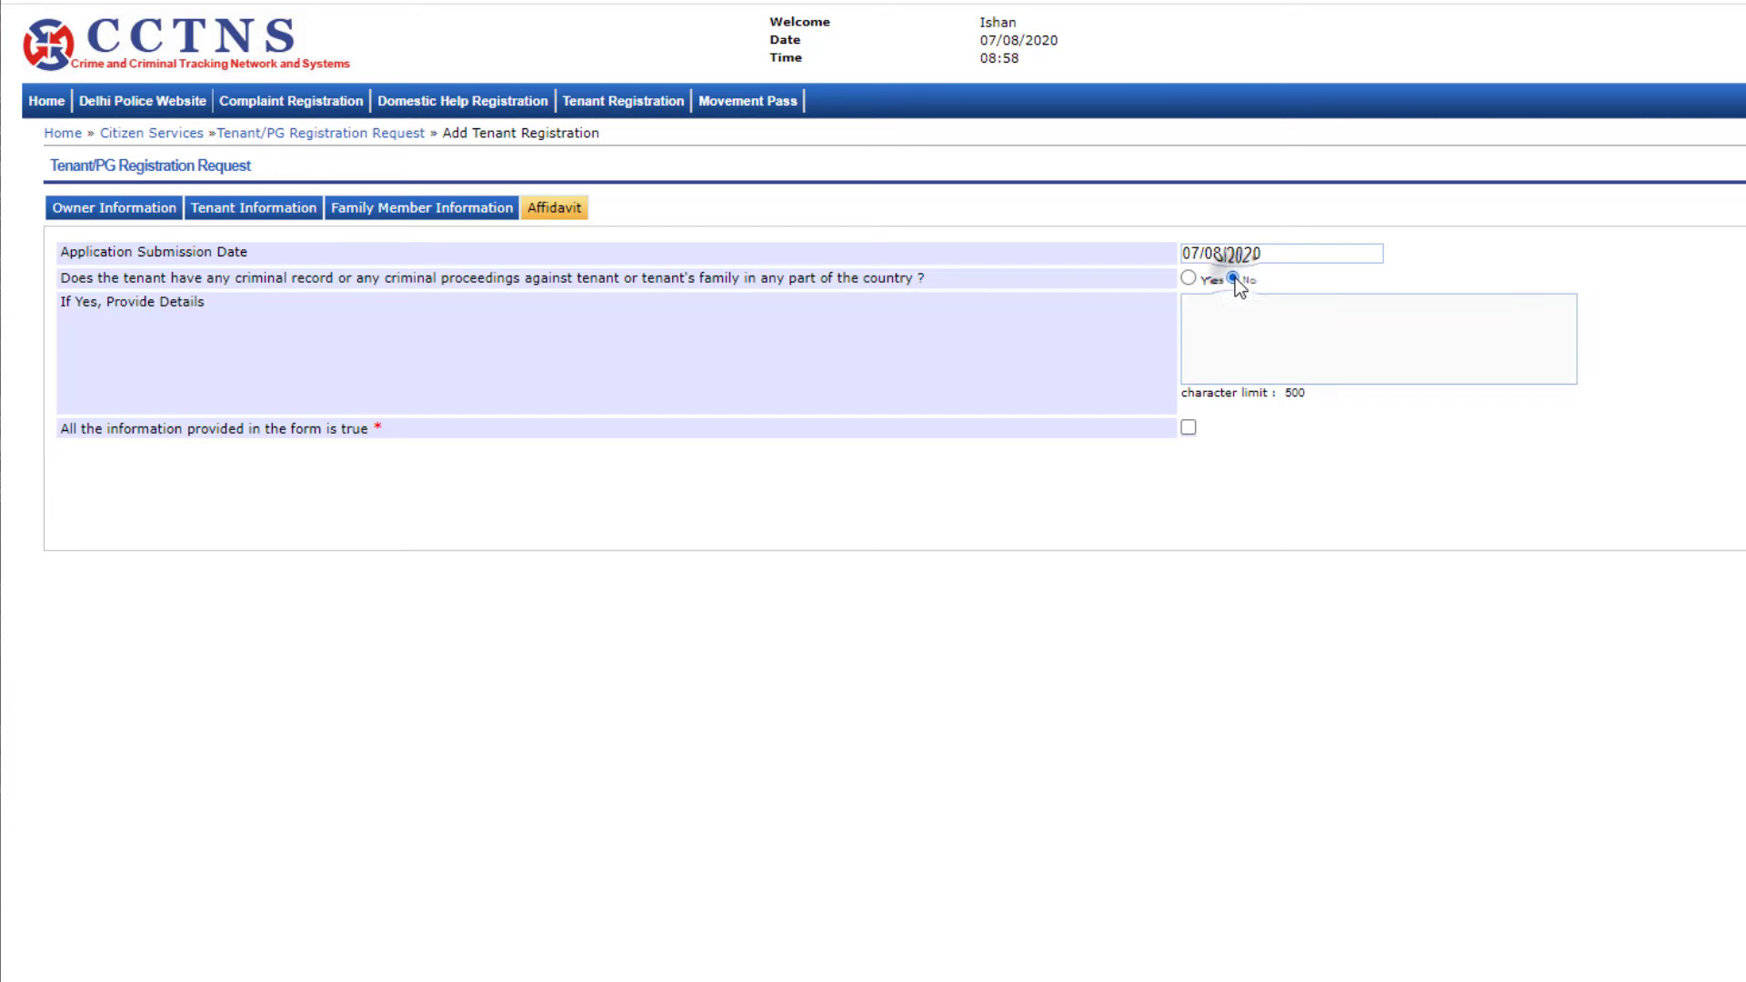
left_click(1190, 428)
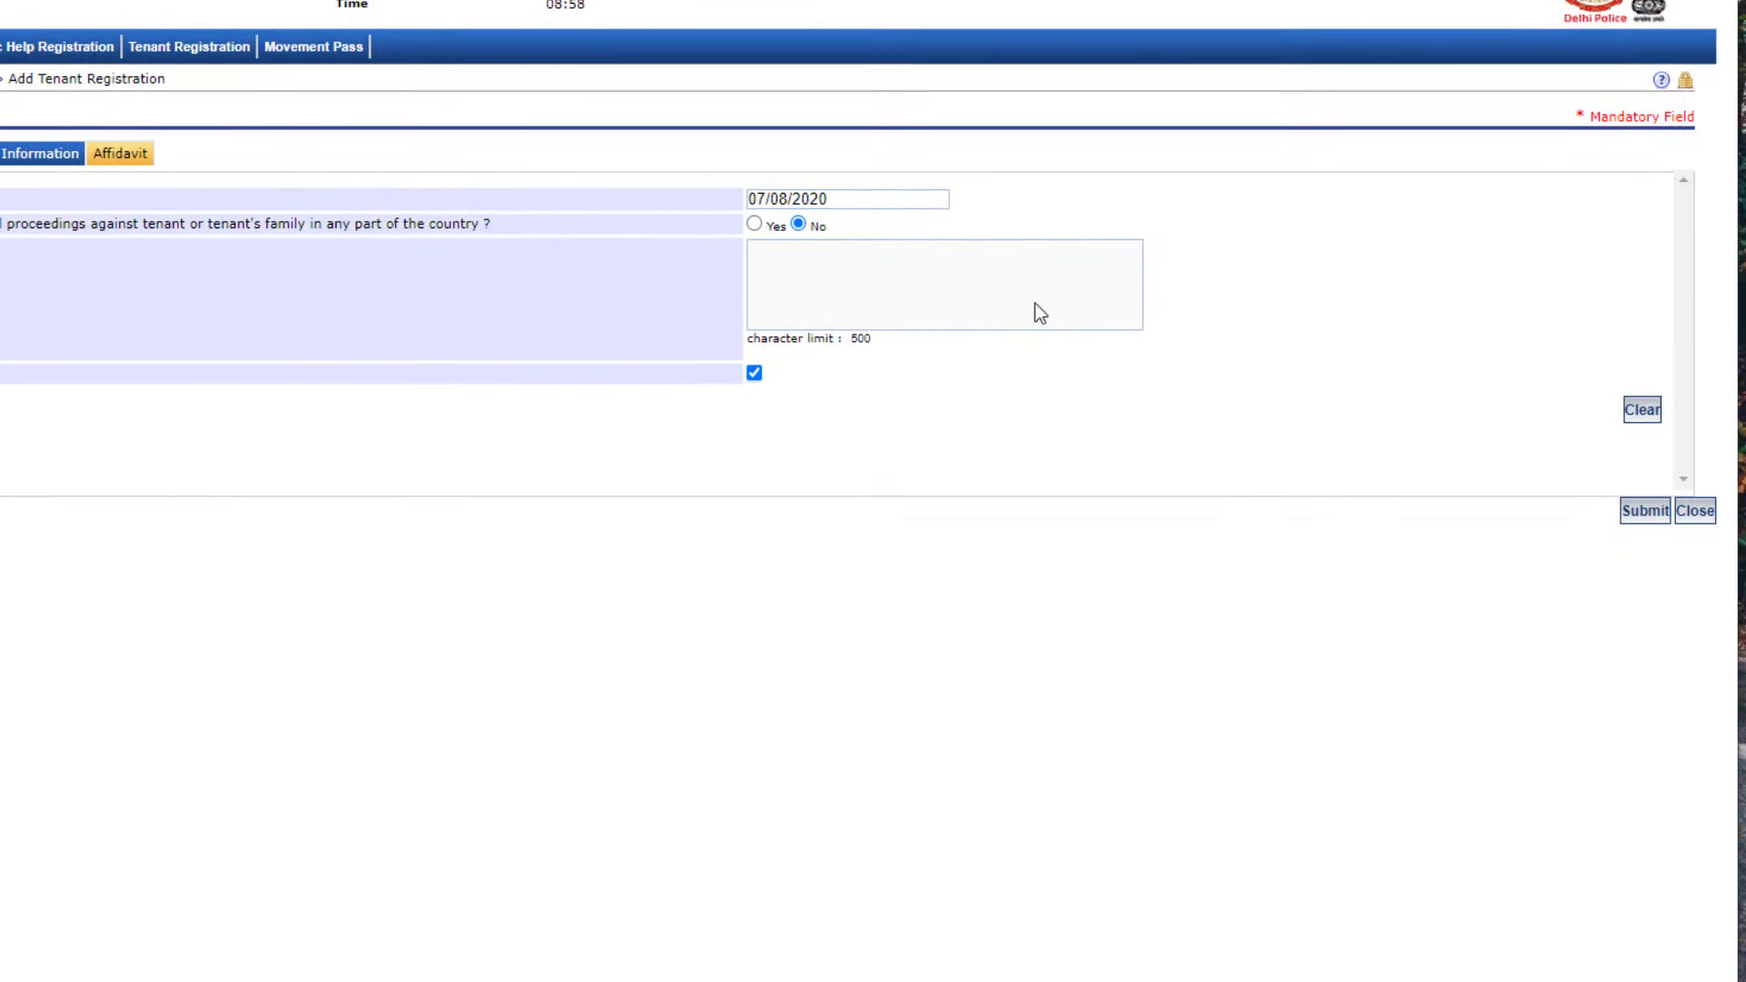
- Submit the tenant registration request and open the print link for the registered request
left_click(1646, 515)
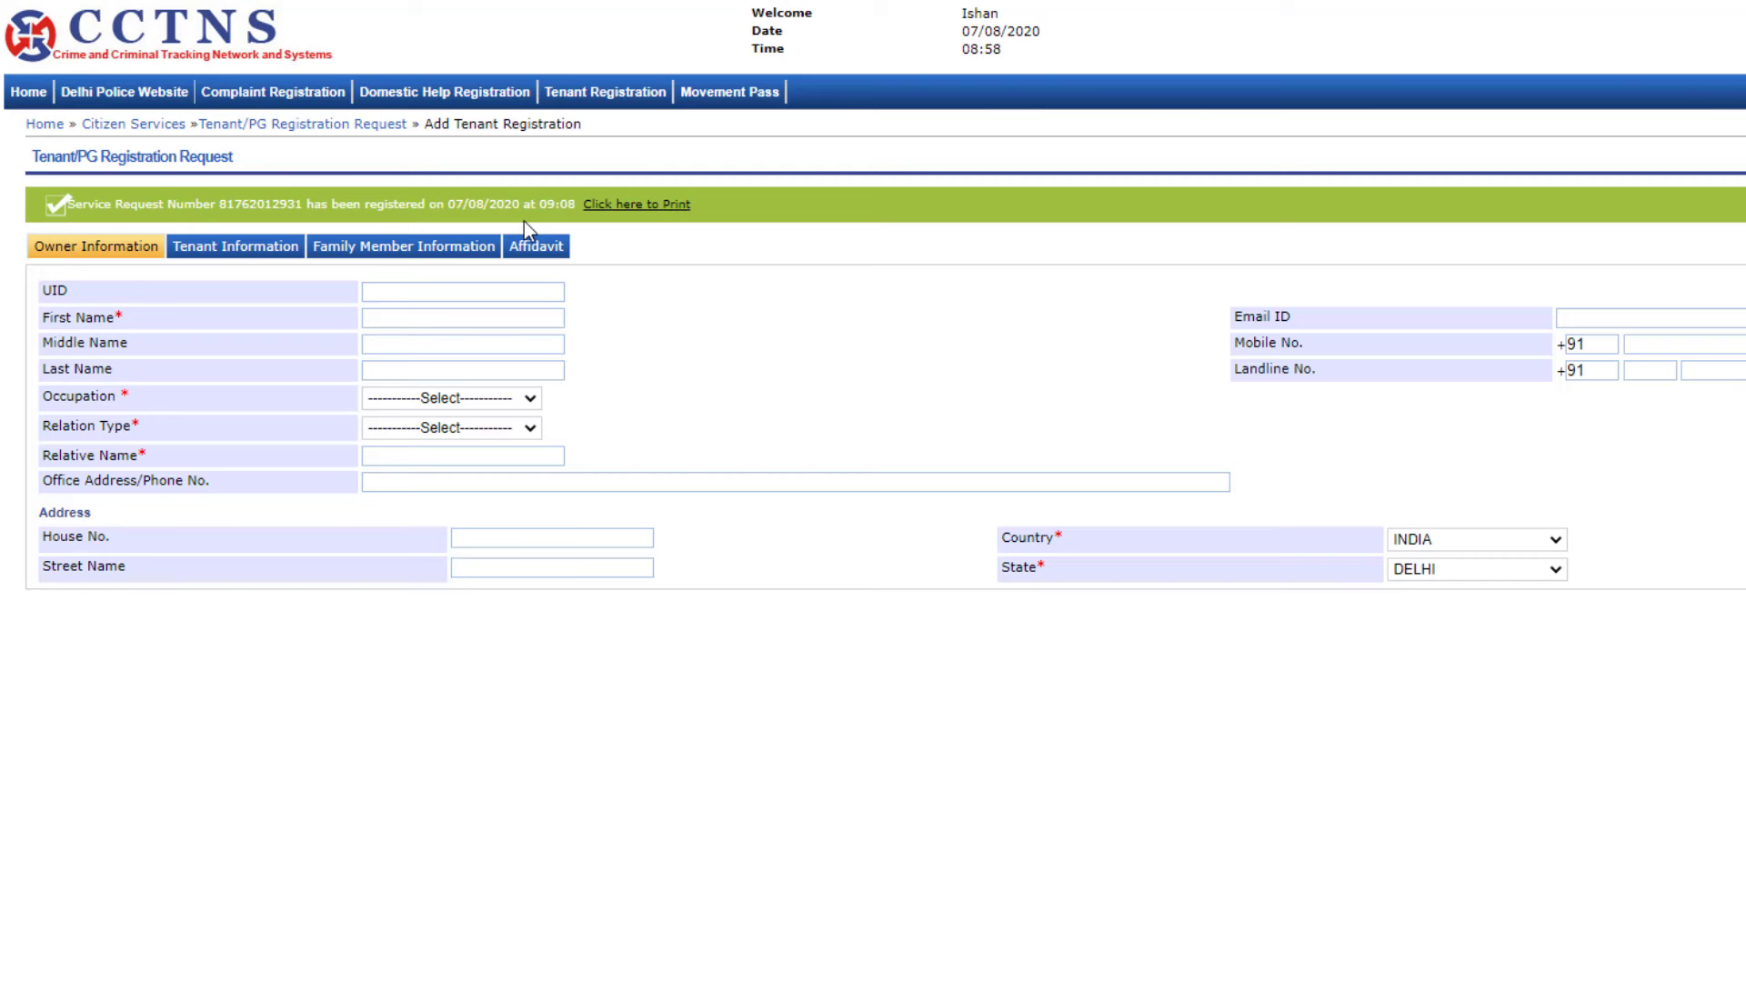
left_click(639, 205)
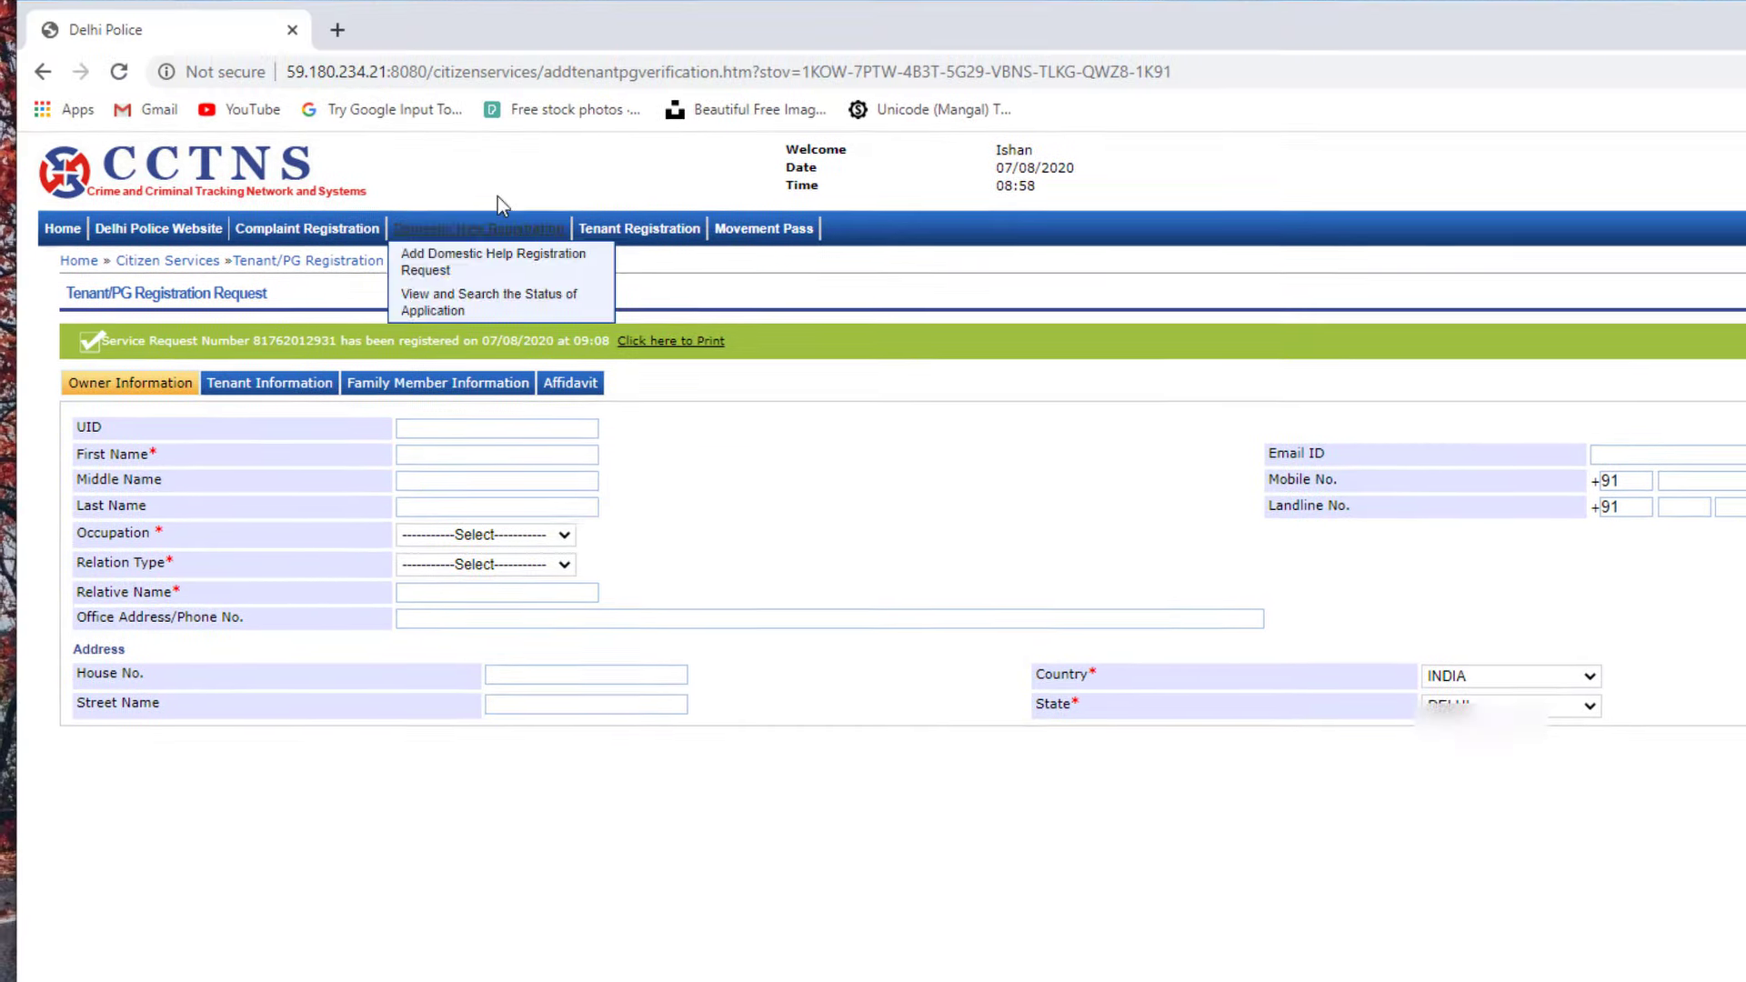
- Search the web for "pune police" and open the Pune City Police website
left_click(508, 79)
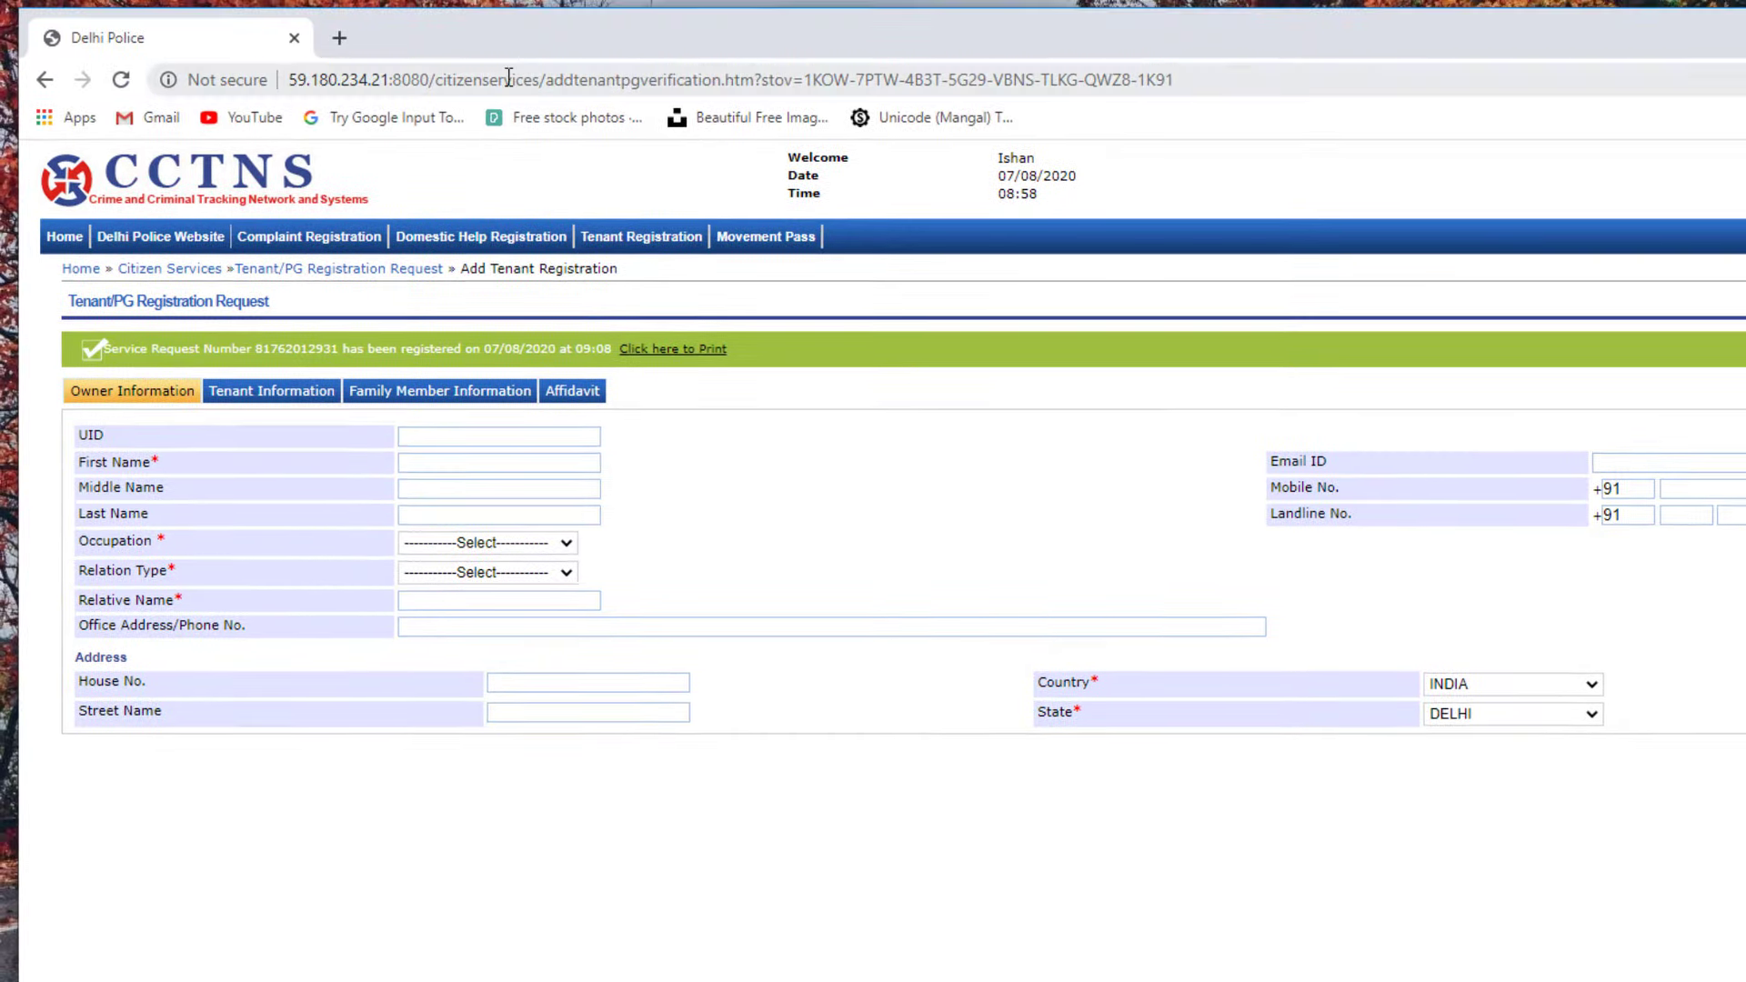
type("pune")
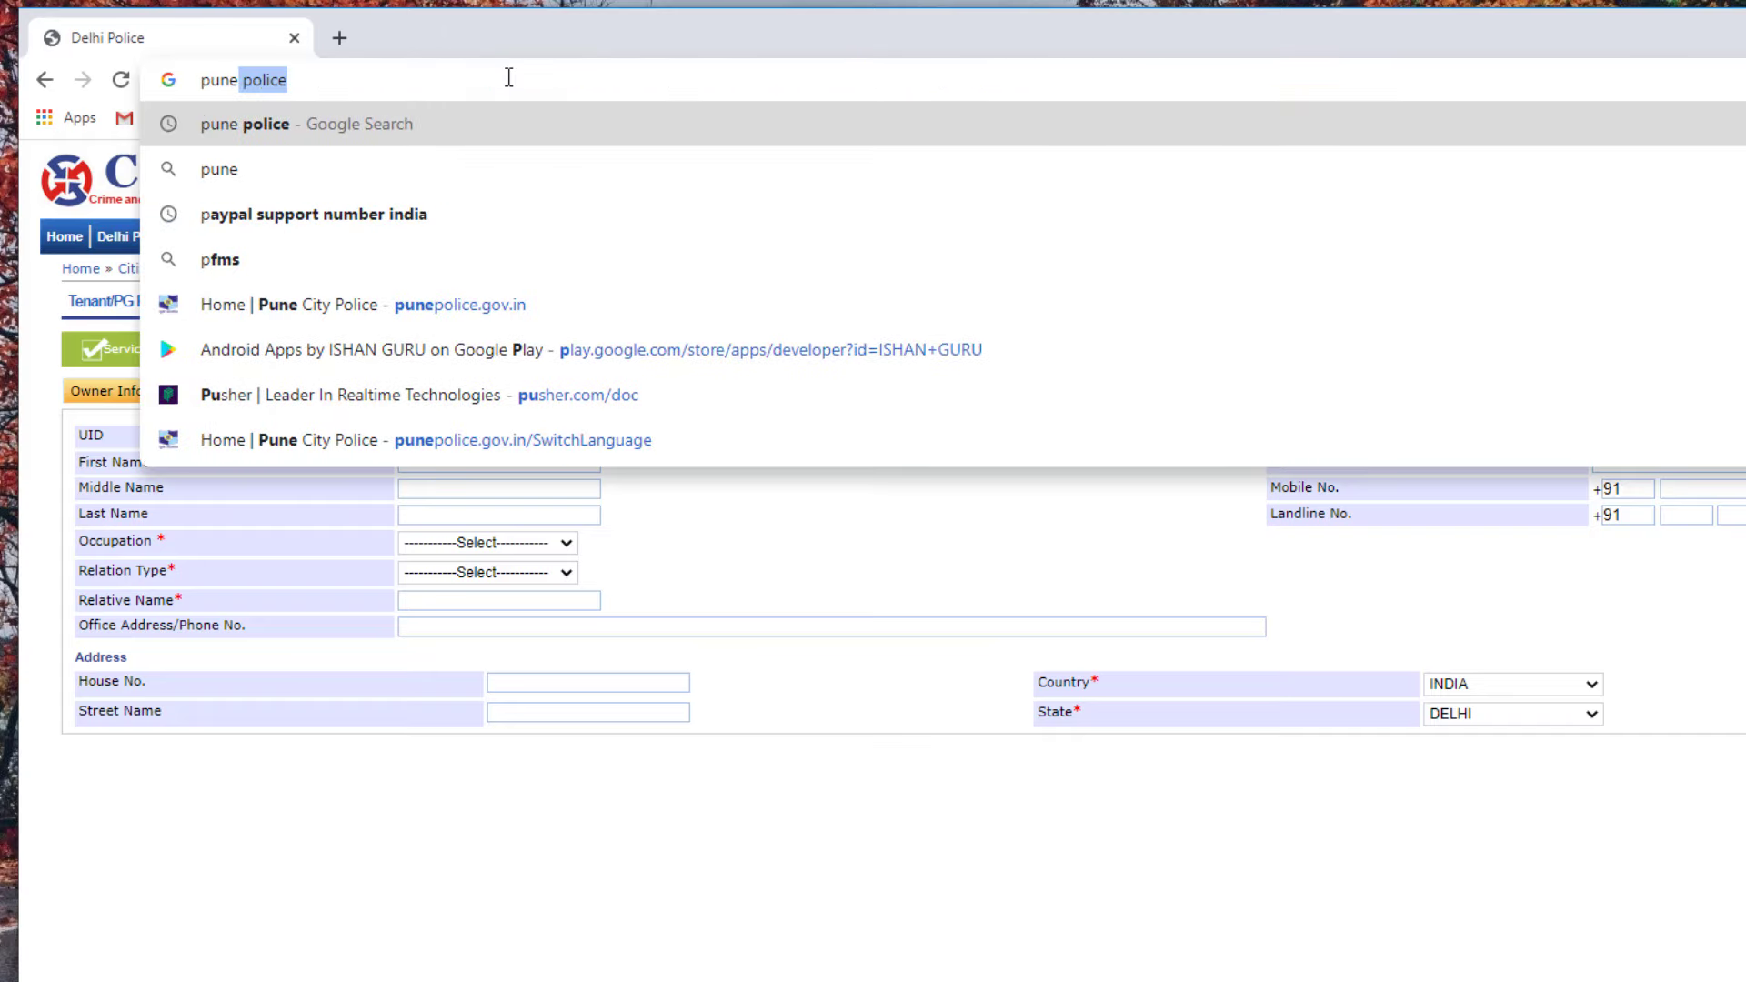
key("Return")
left_click(273, 385)
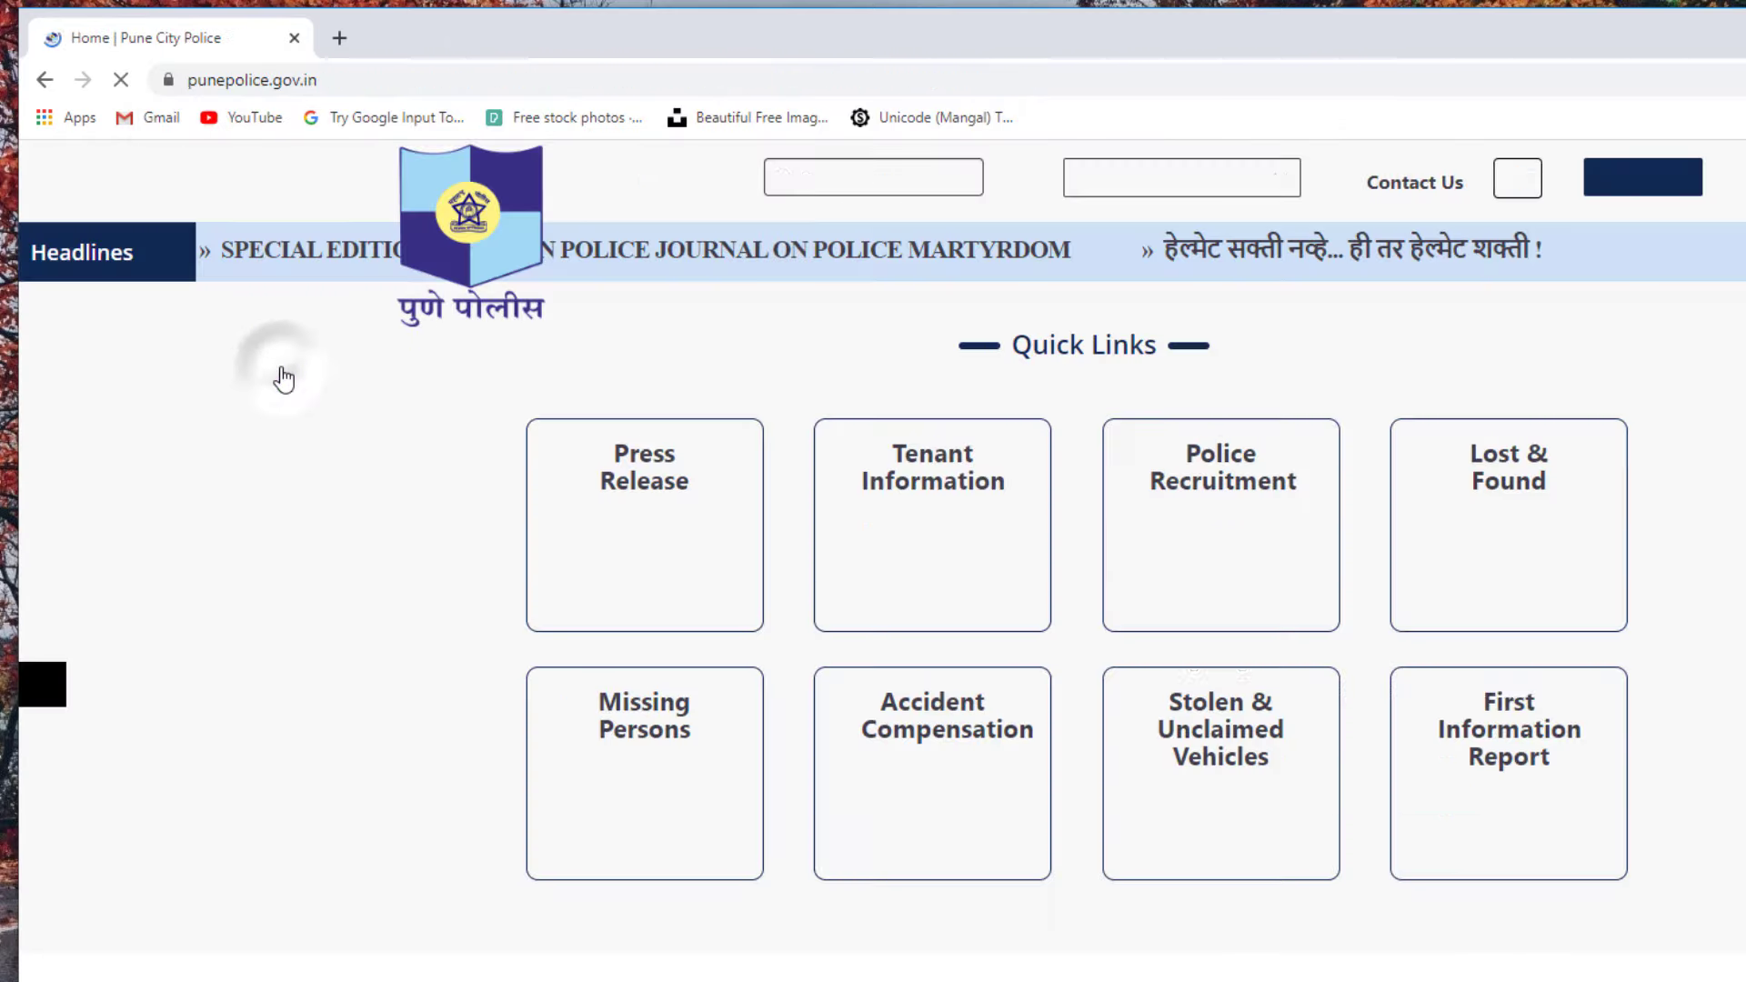
- Open the Tenant Information service from Quick Links and proceed past the browser's privacy warning to the Maharashtra Police citizen site
scroll(1197, 780, "down", 5)
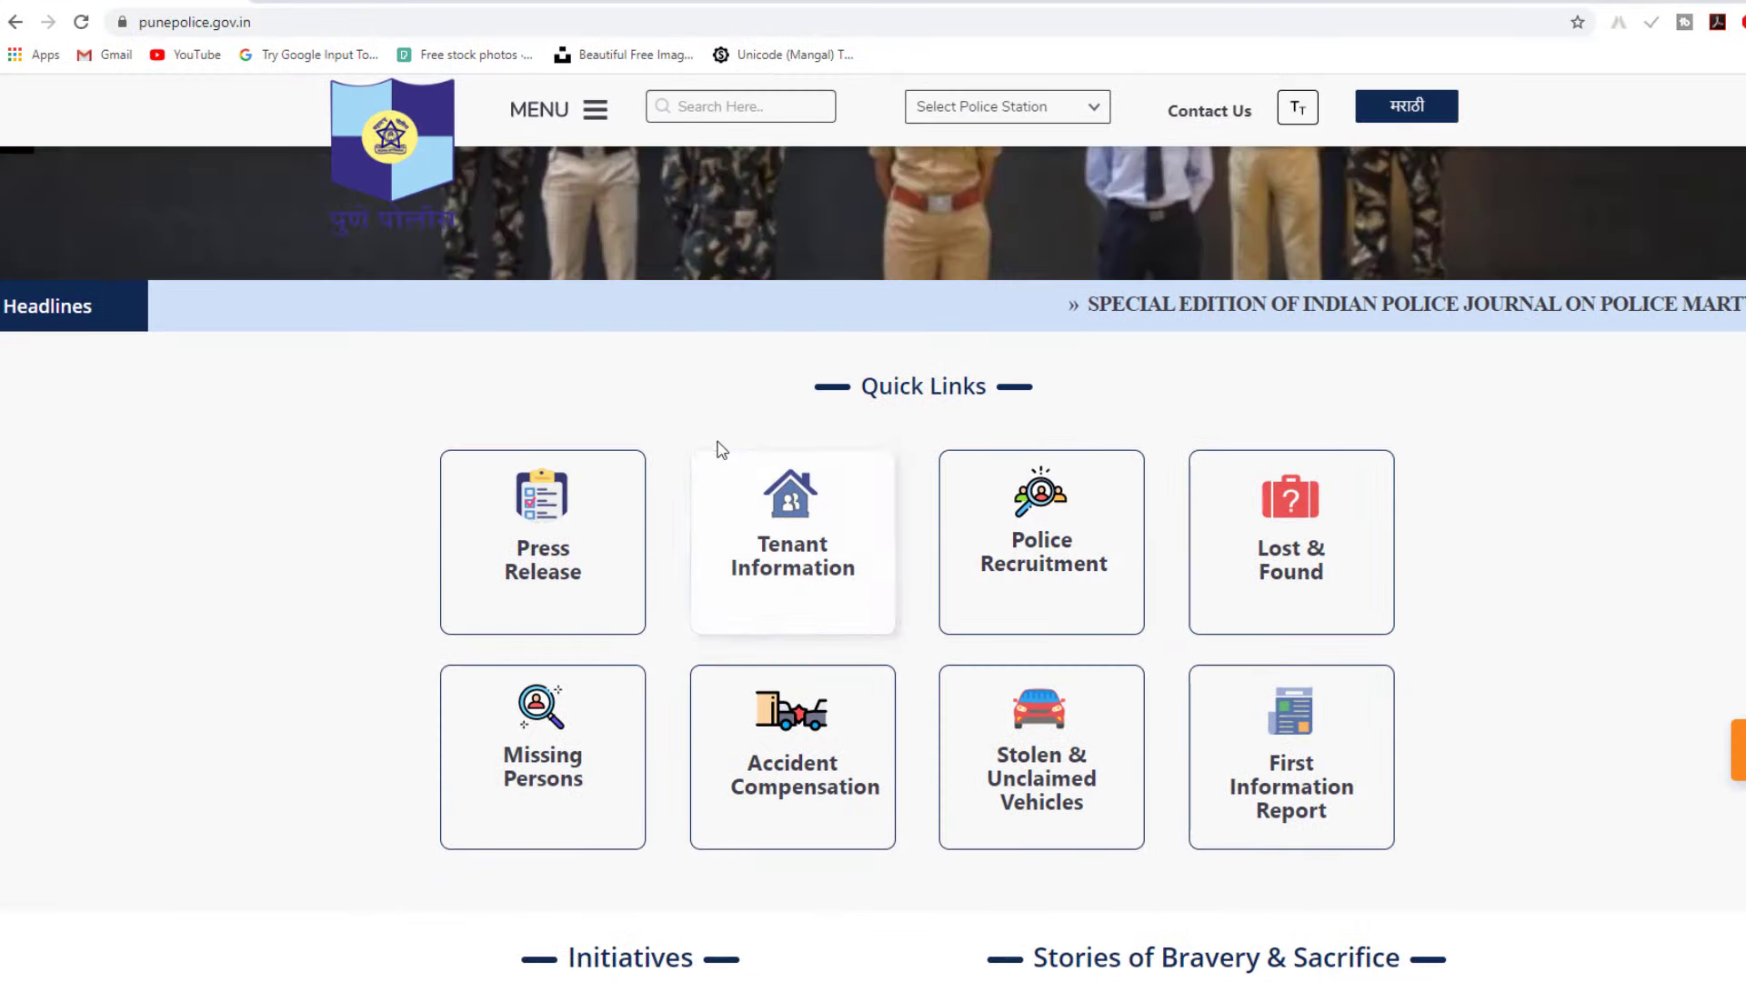
scroll(744, 466, "down", 1)
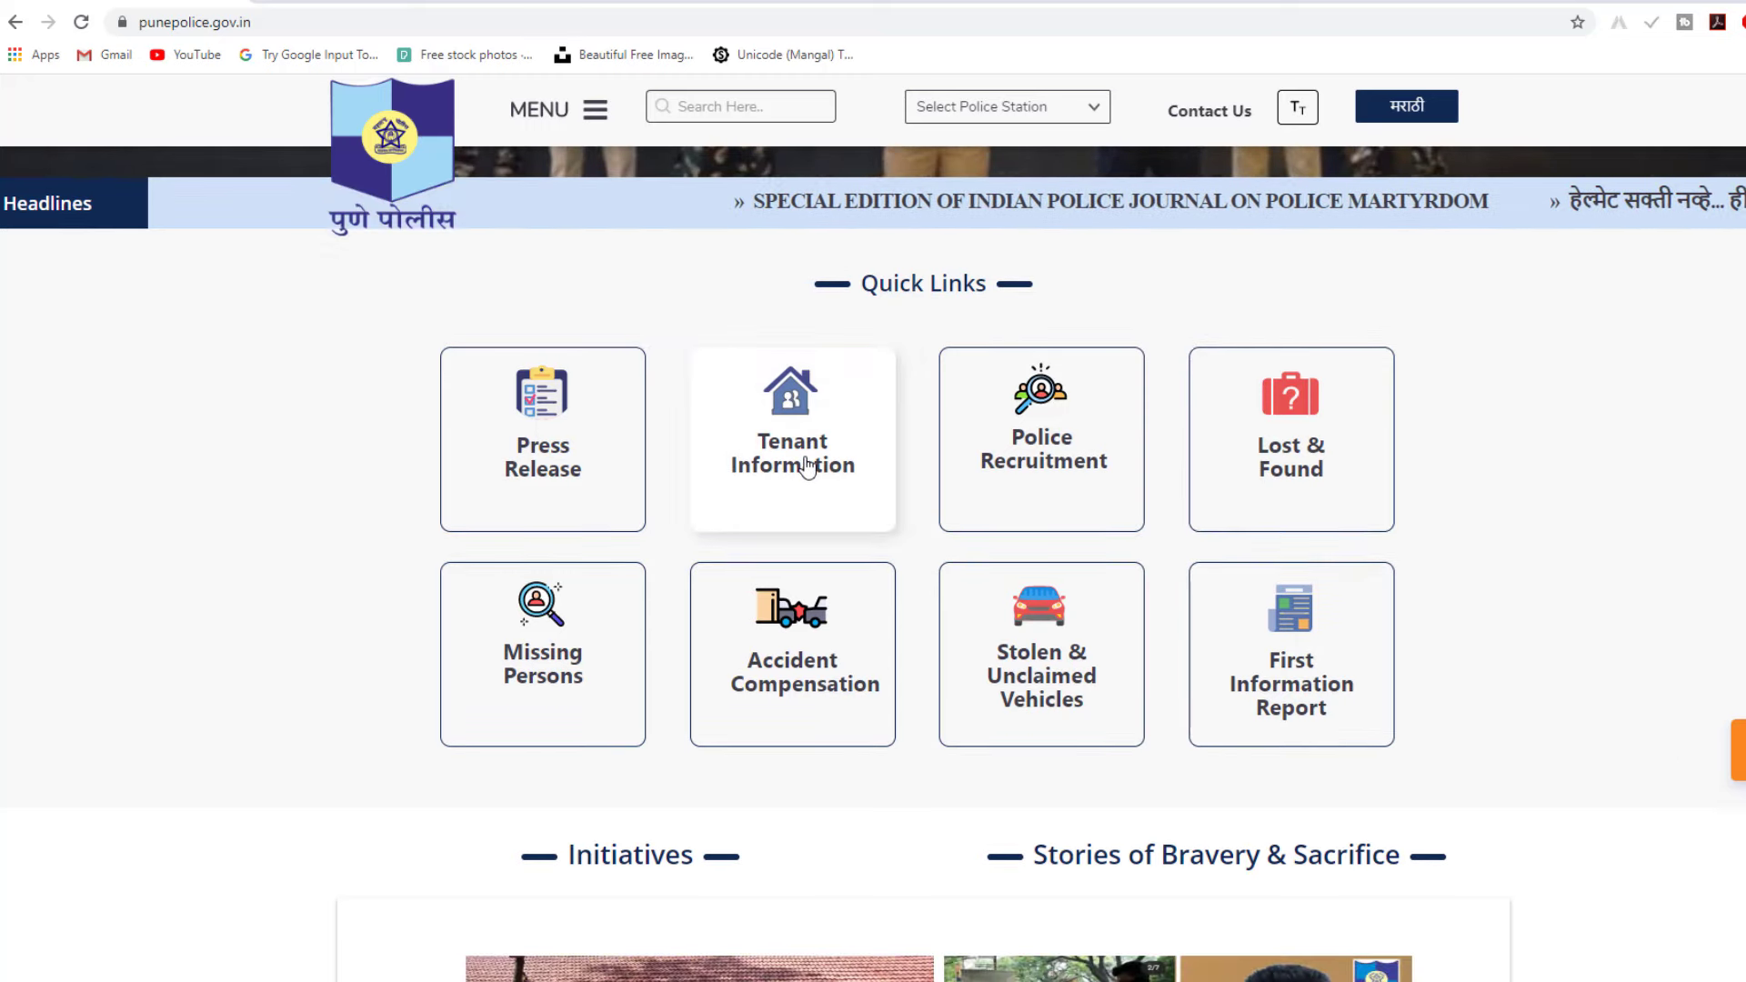
left_click(802, 461)
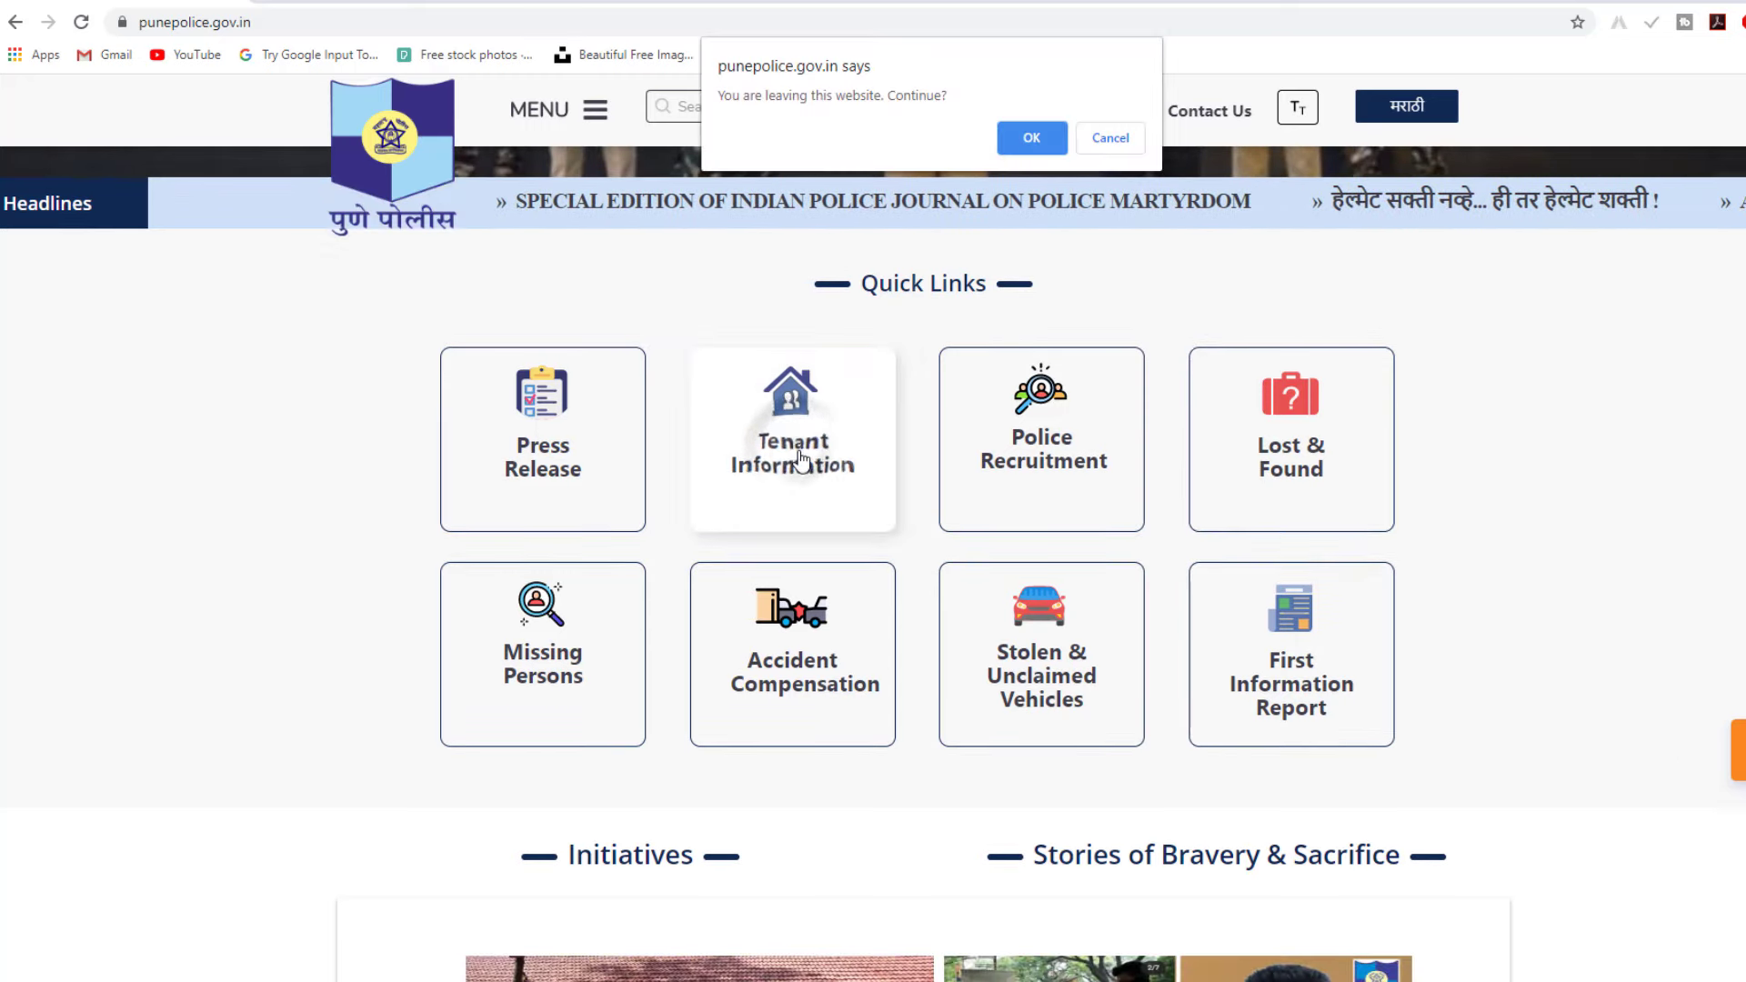
left_click(1033, 137)
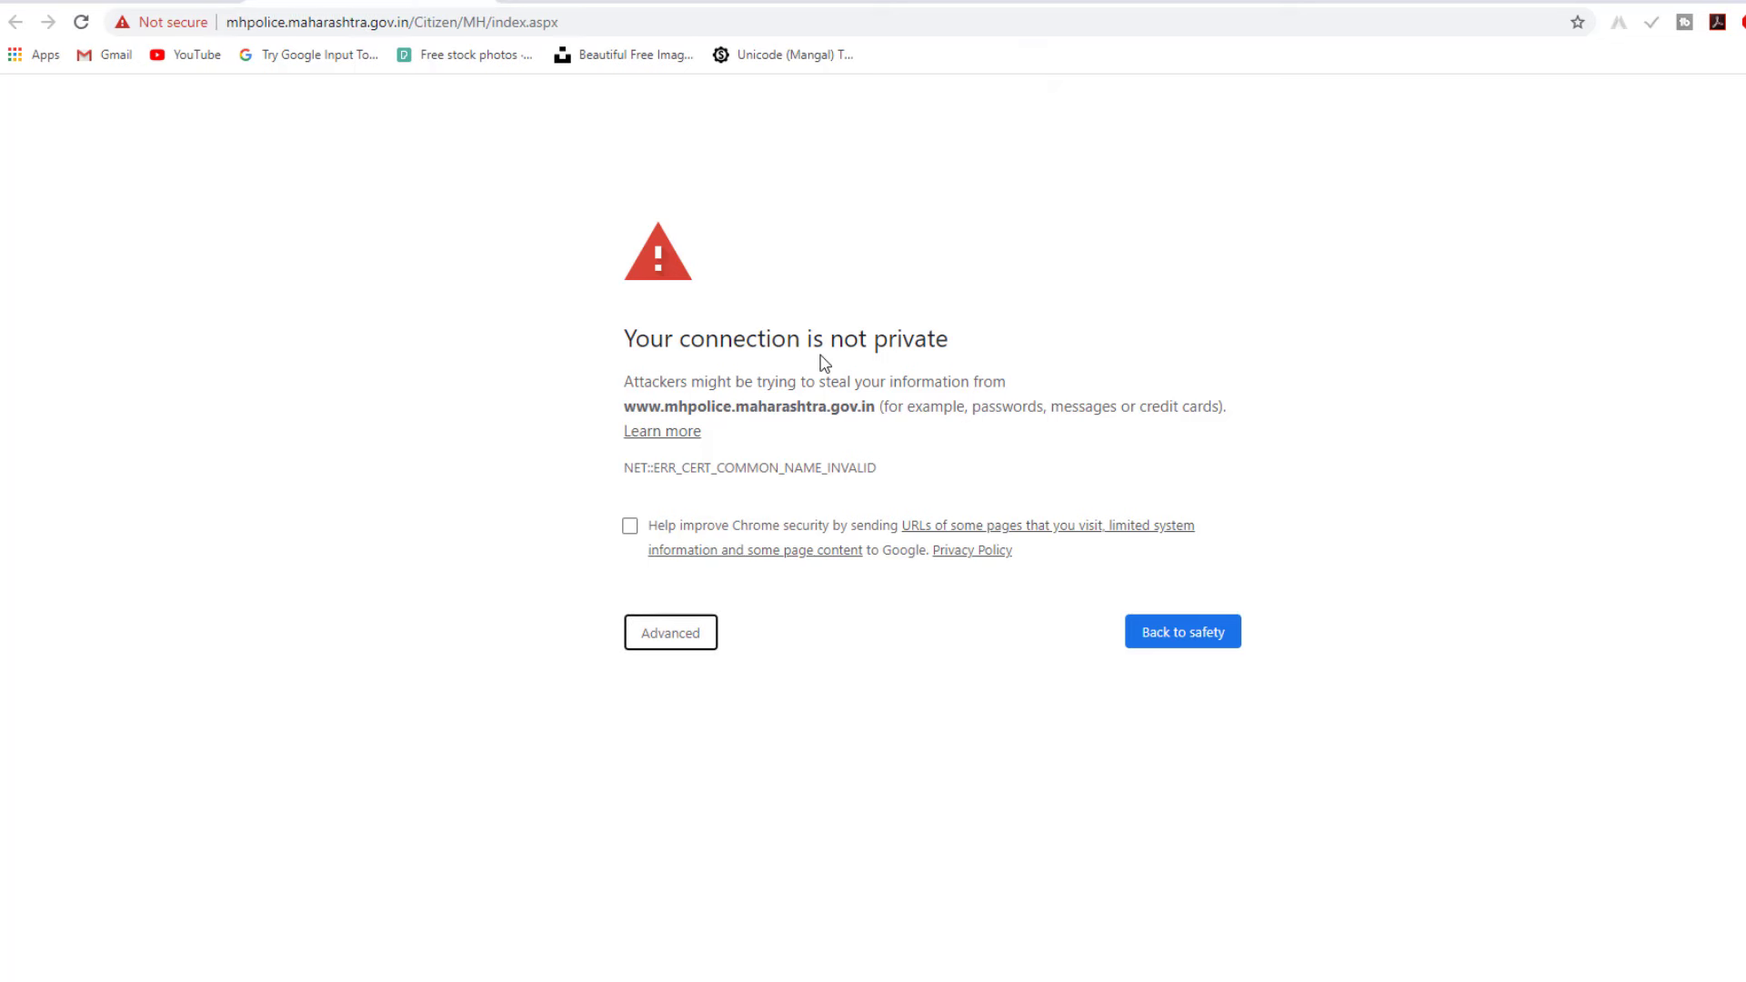
left_click(680, 632)
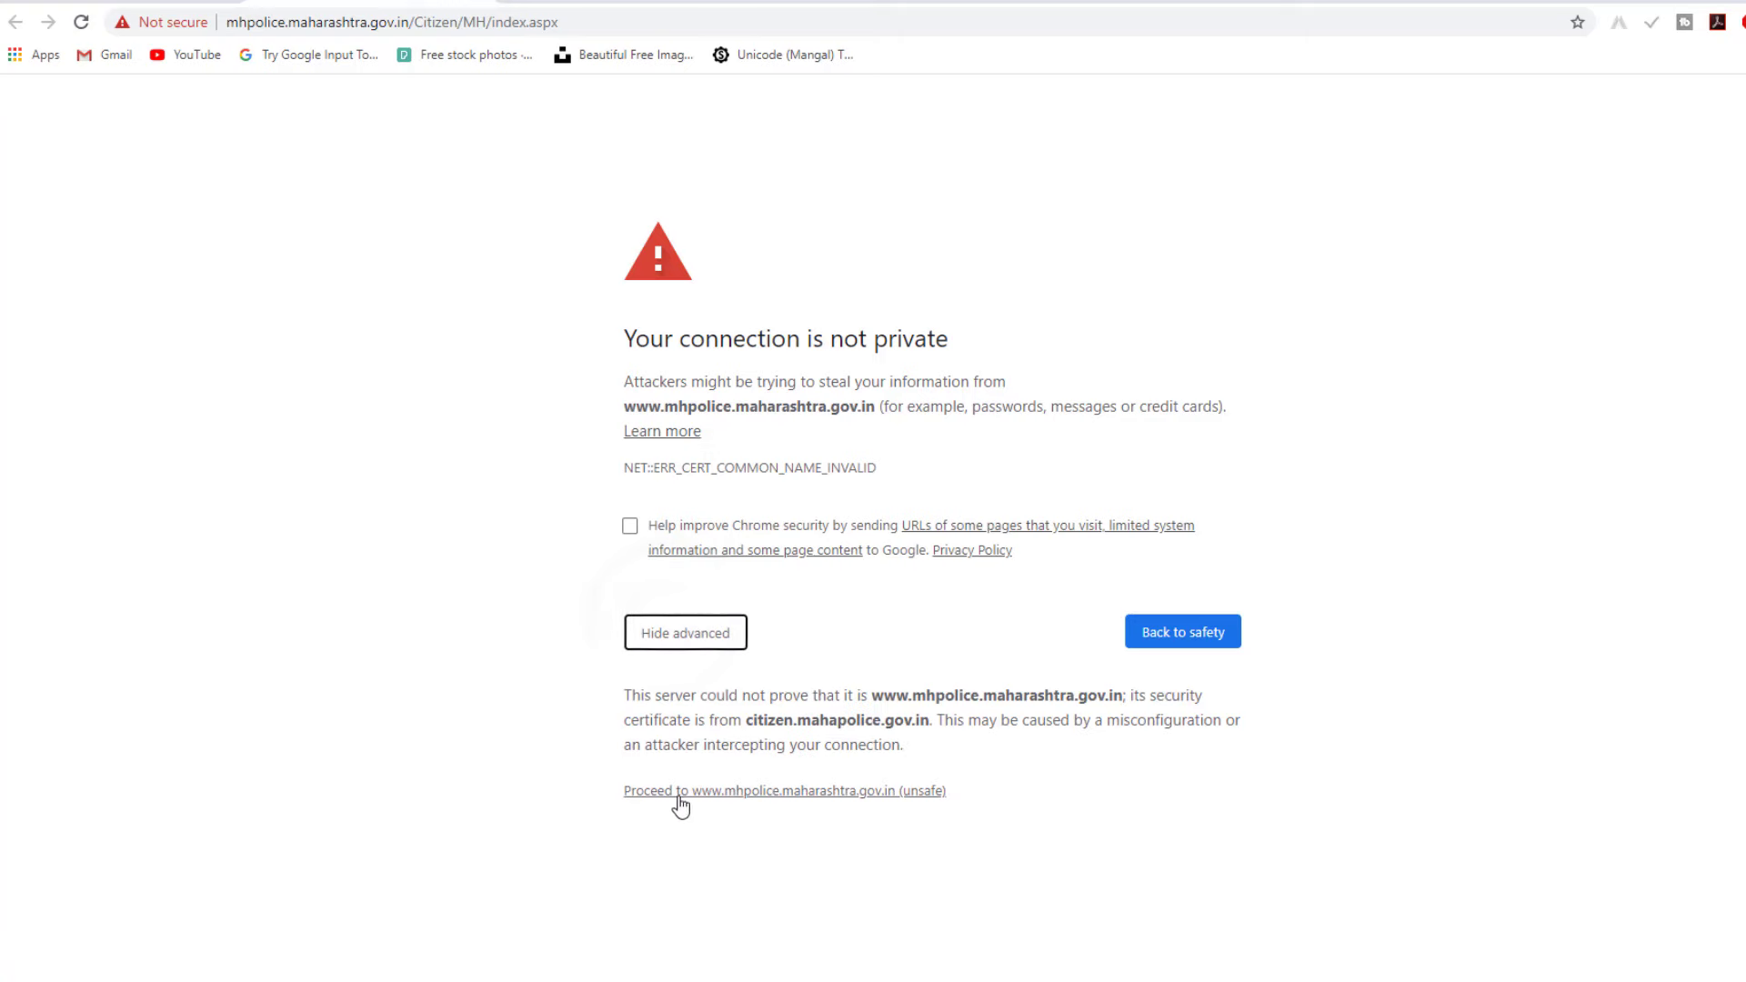
left_click(736, 793)
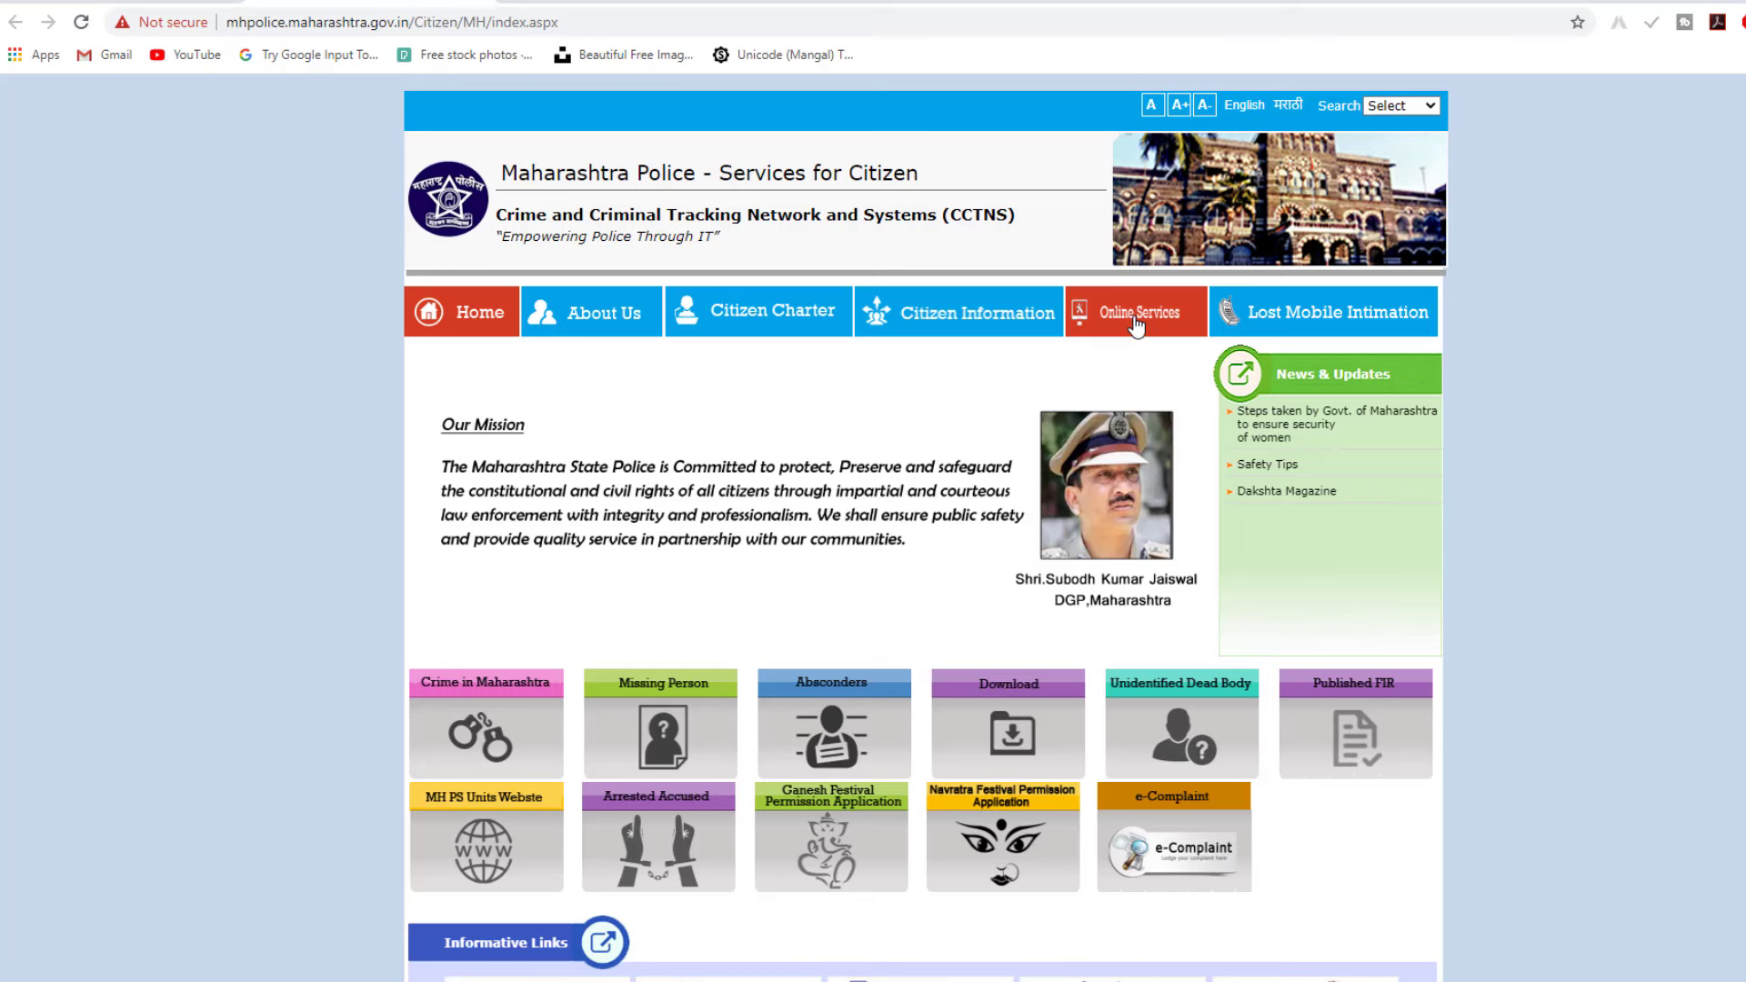
- Go to the Maharashtra Police Online Services and open the registration form for creating a citizen login
left_click(1142, 318)
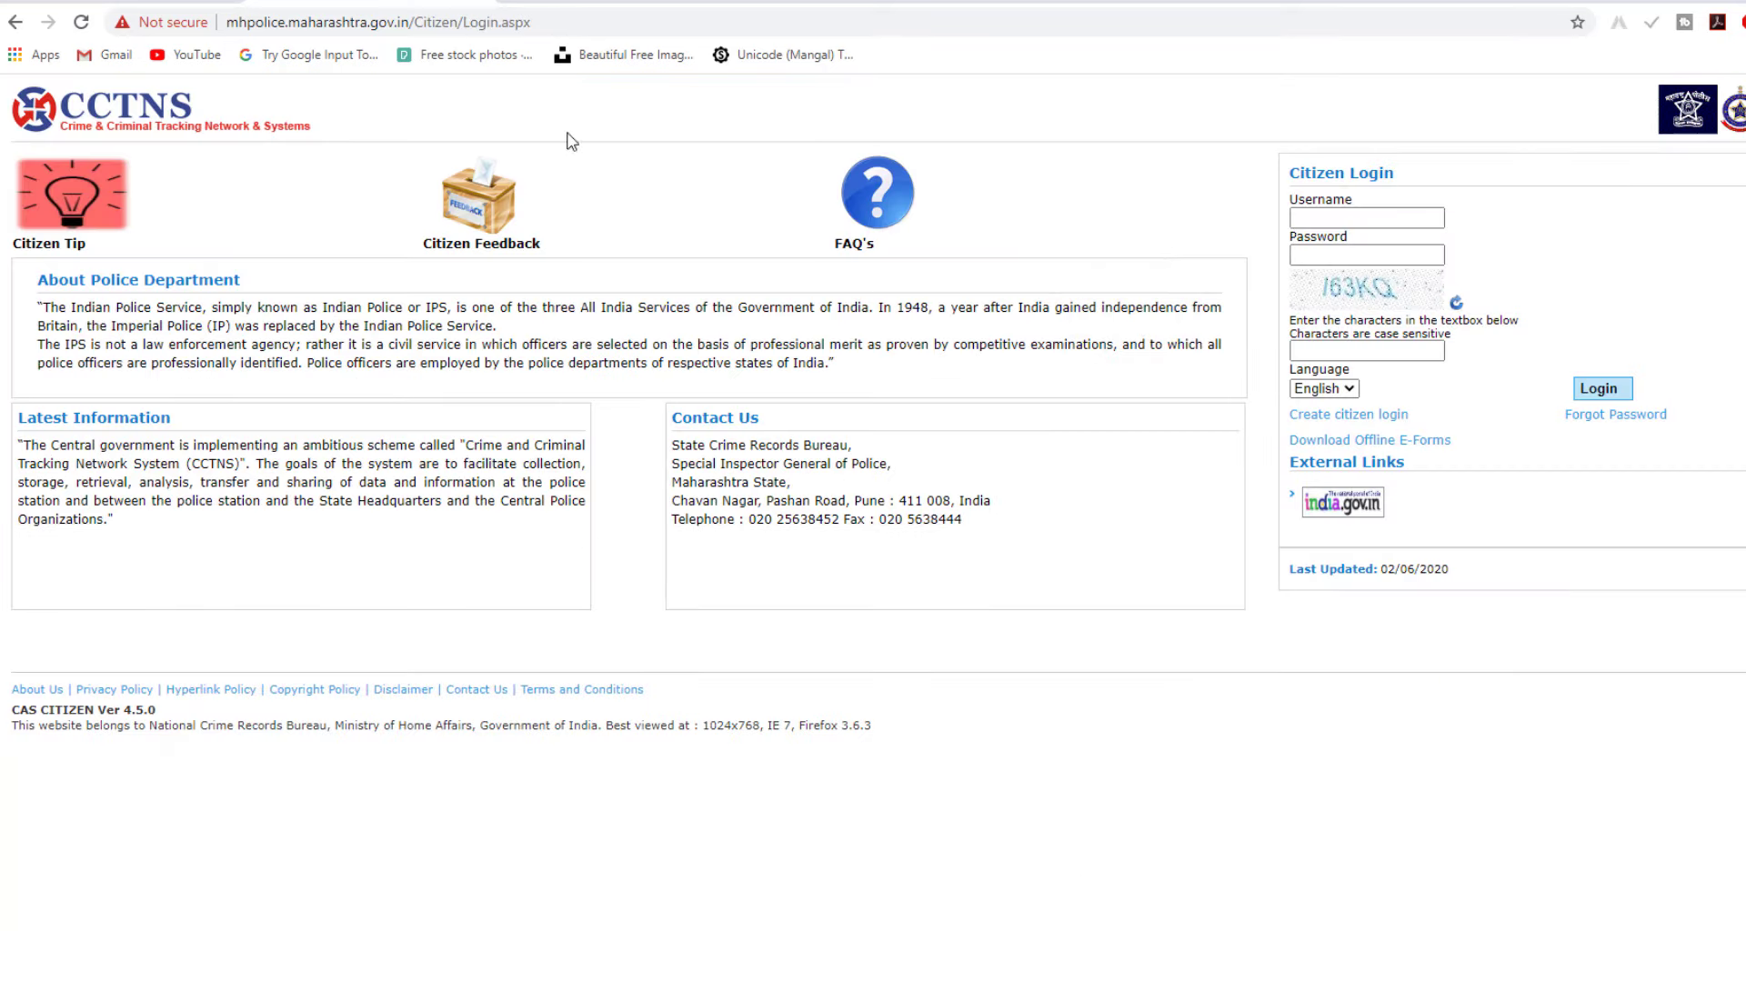
left_click(1348, 415)
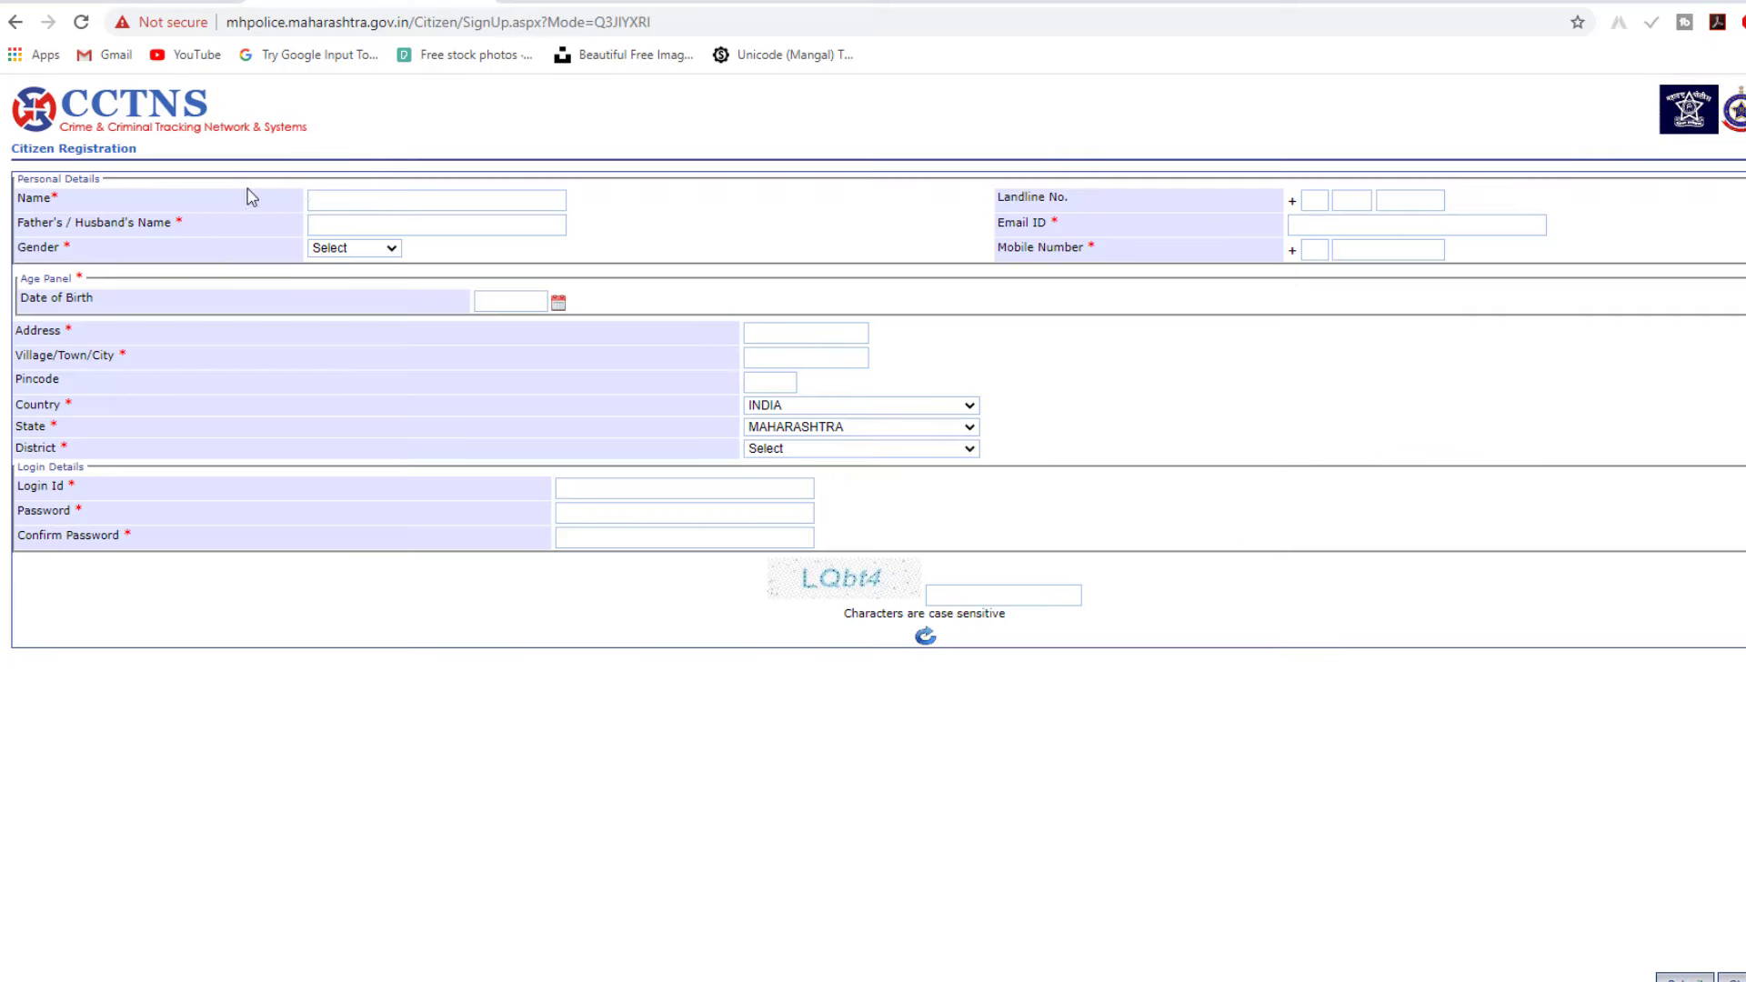